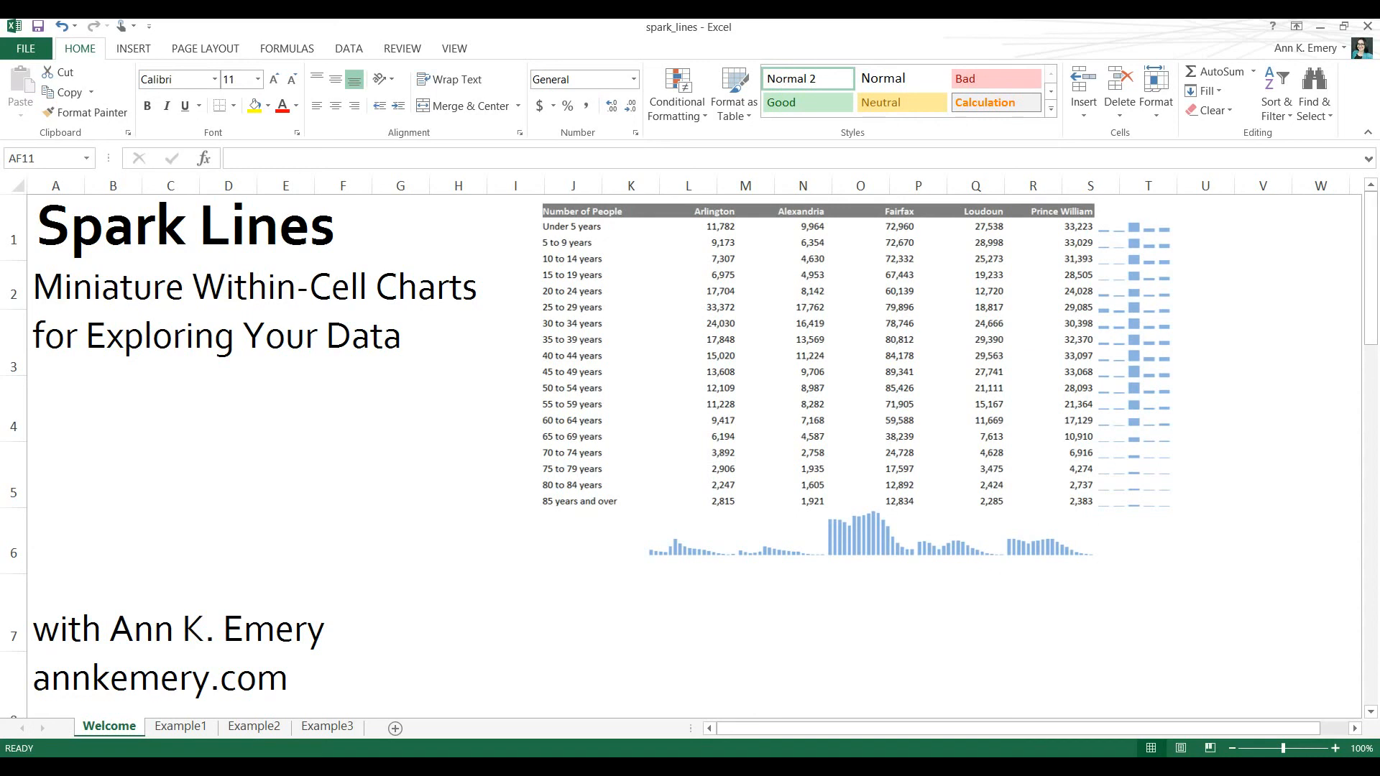
# Look through the Example1, Example2 and Example3 sheets and return to the Welcome sheet.
pyautogui.click(171, 728)
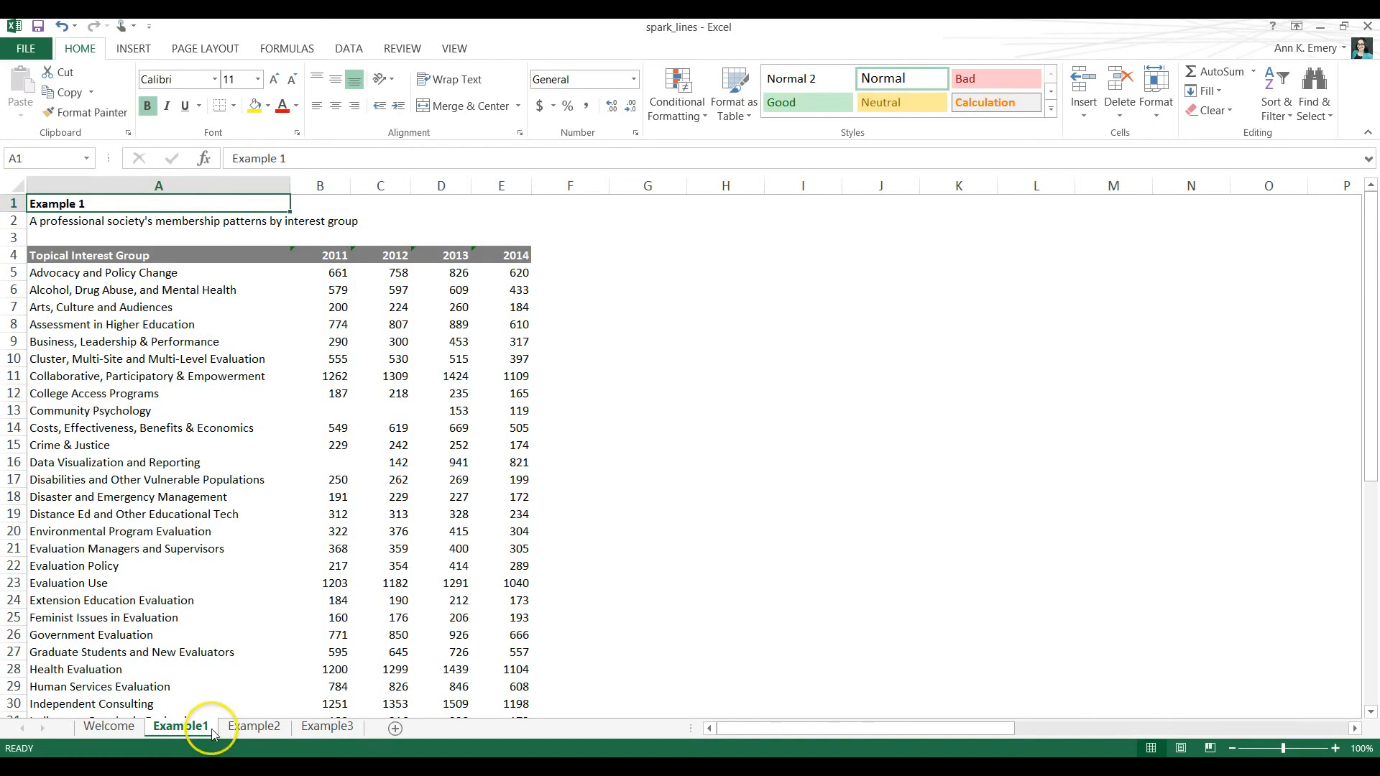
pyautogui.click(251, 729)
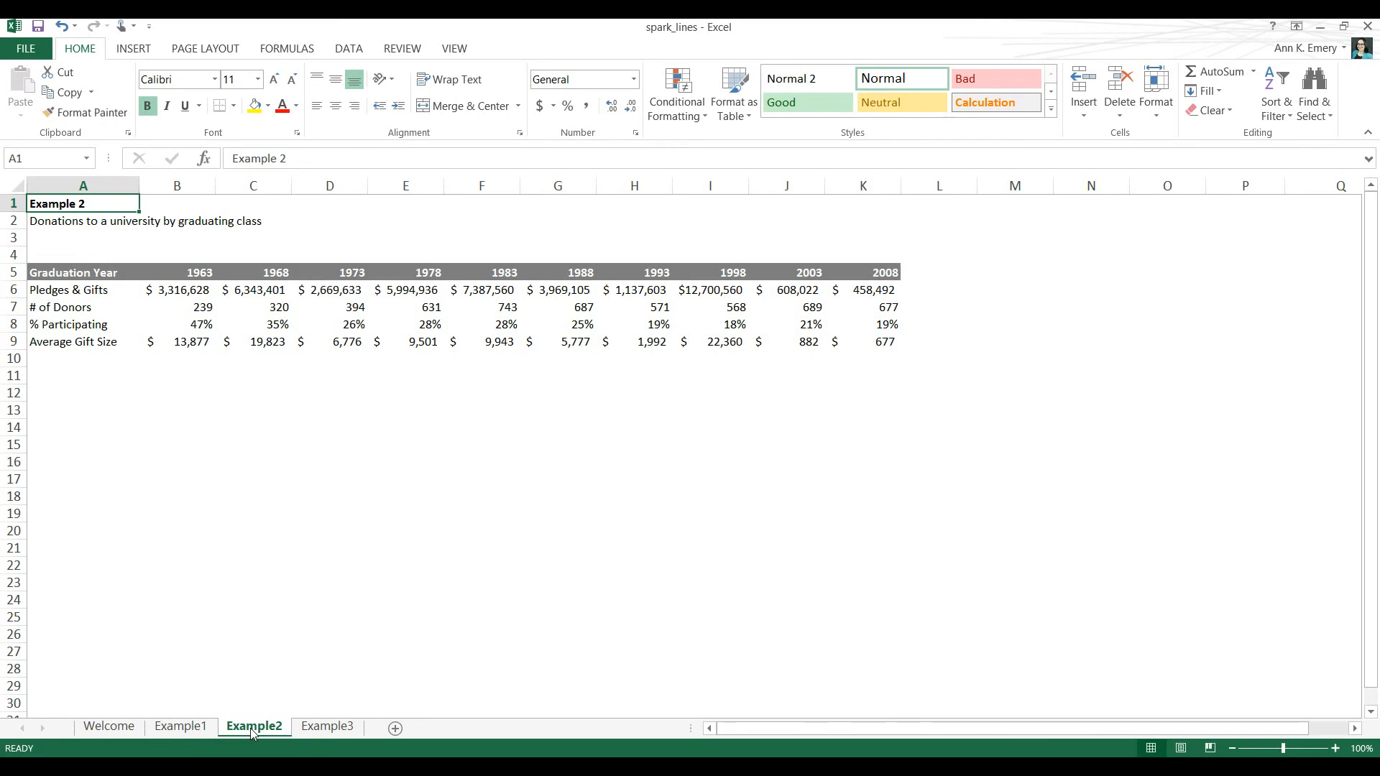
pyautogui.click(325, 727)
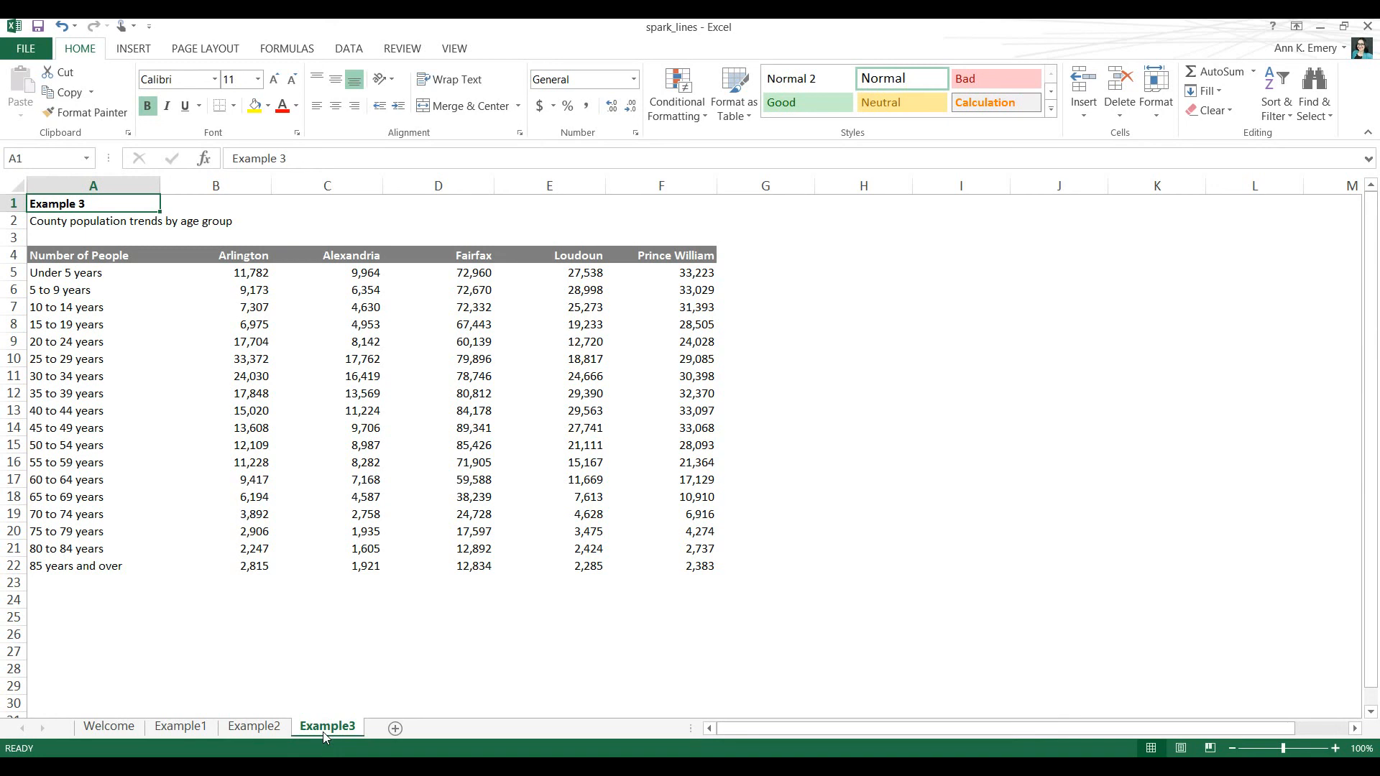
pyautogui.click(115, 728)
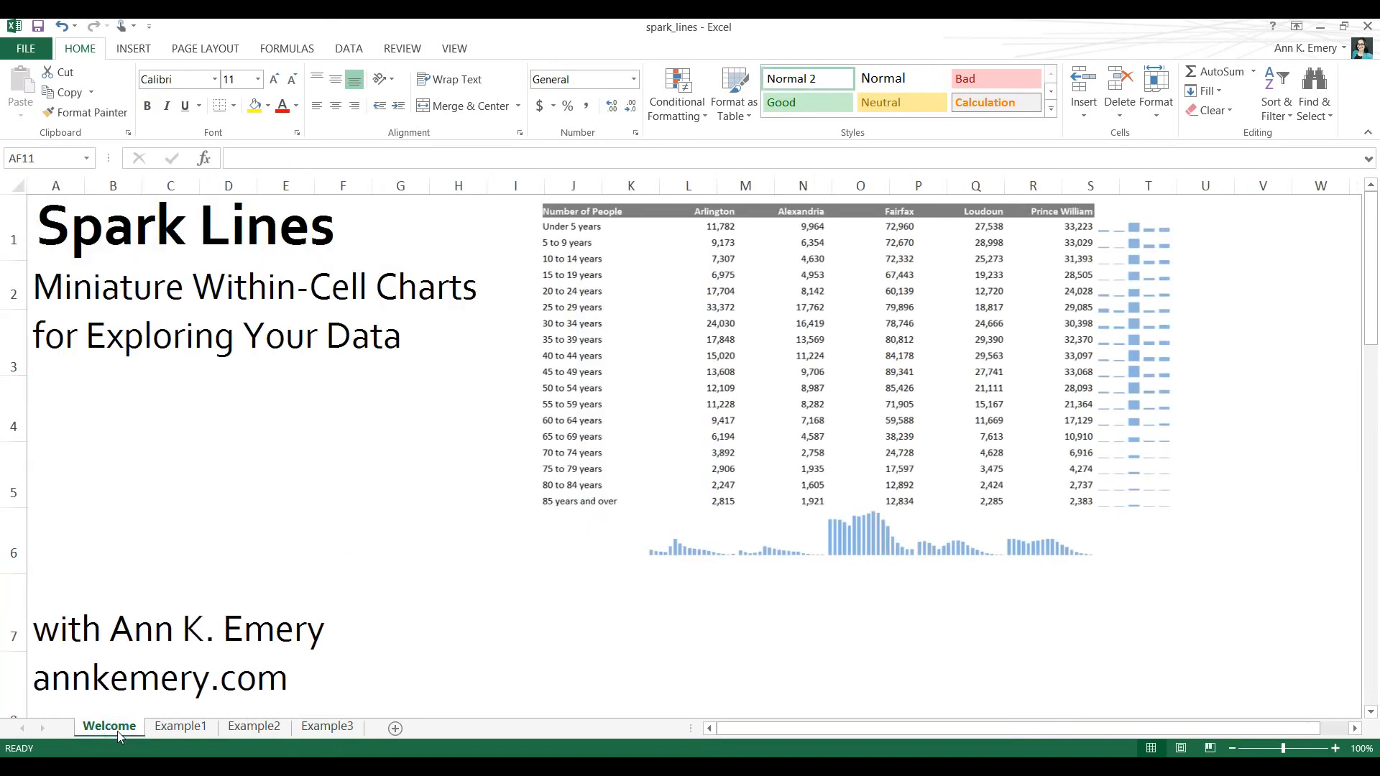
pyautogui.click(110, 728)
pyautogui.click(113, 730)
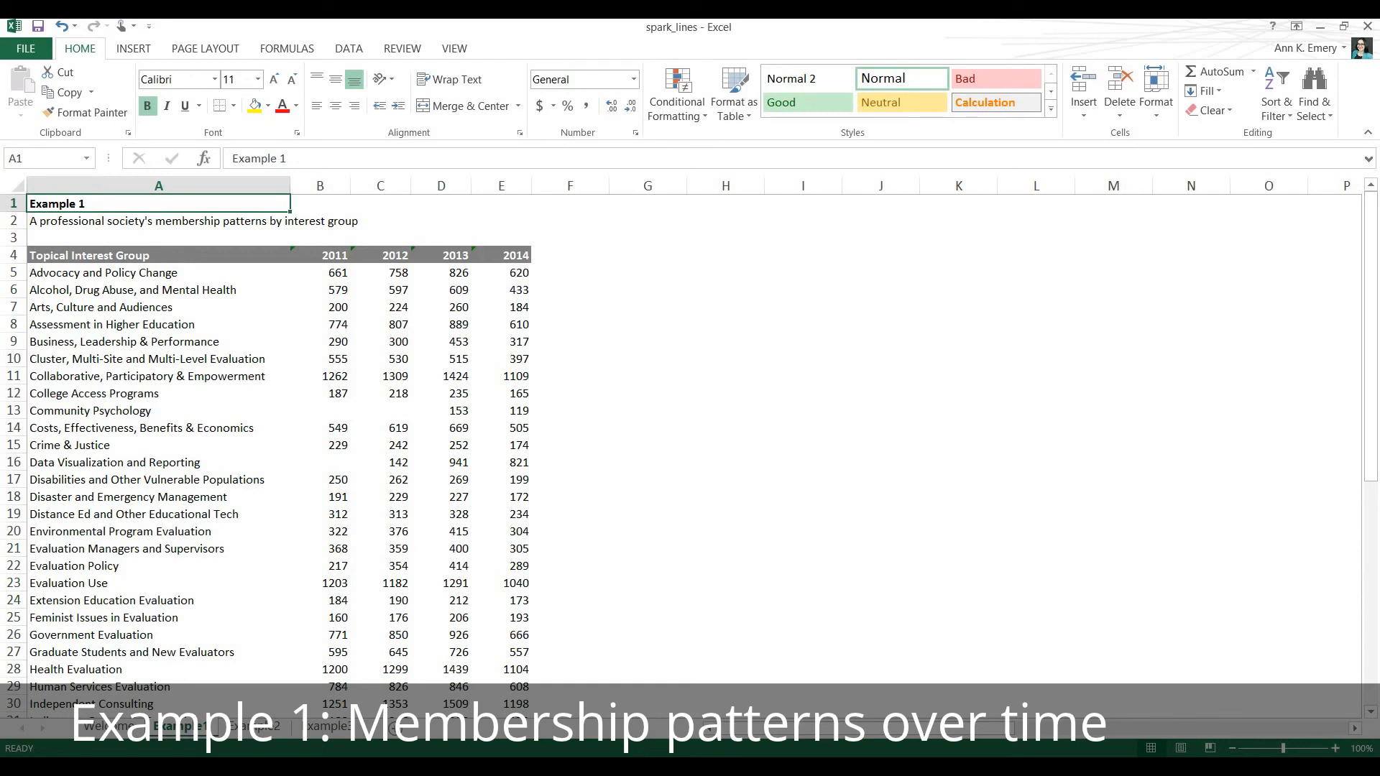
# Review the topical interest groups and their yearly membership figures on the Example1 sheet.
pyautogui.click(166, 273)
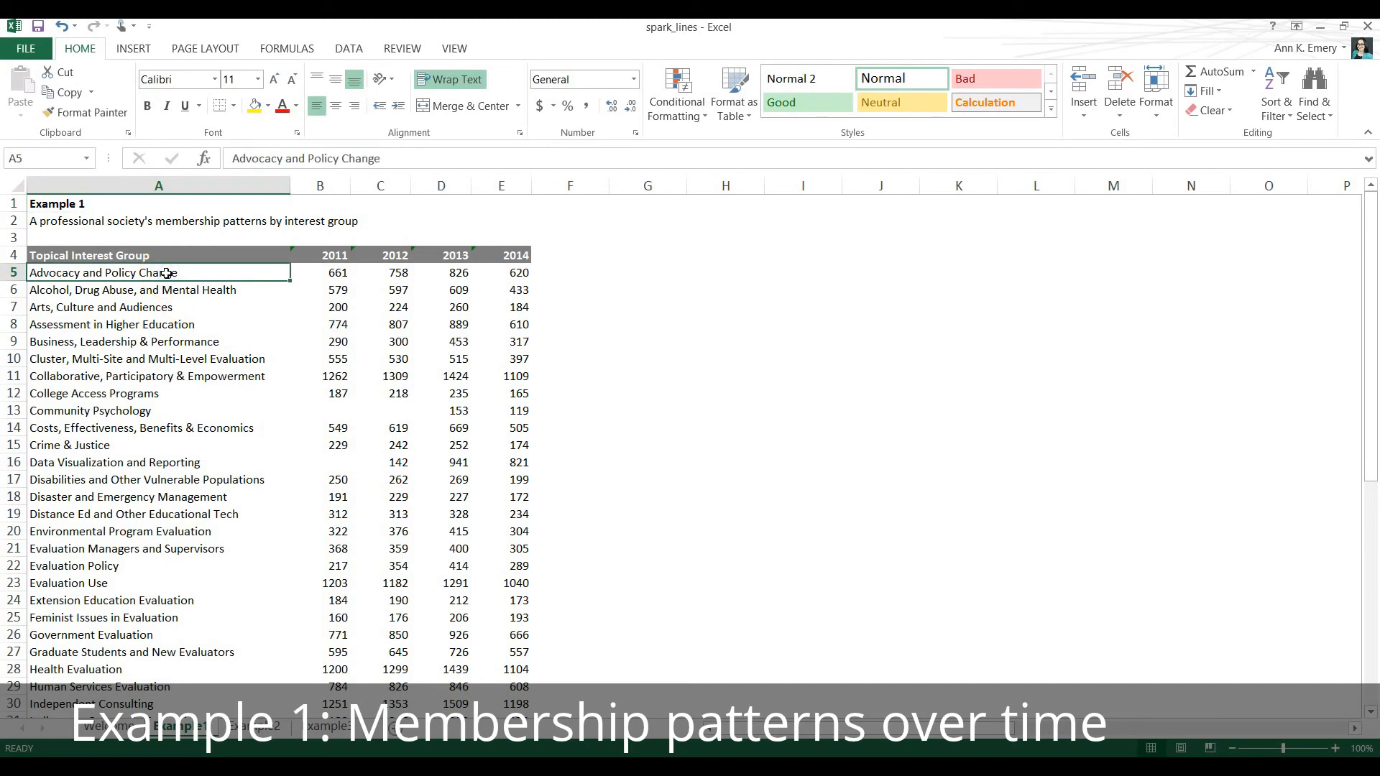
pyautogui.press('Down')
pyautogui.press('Down')
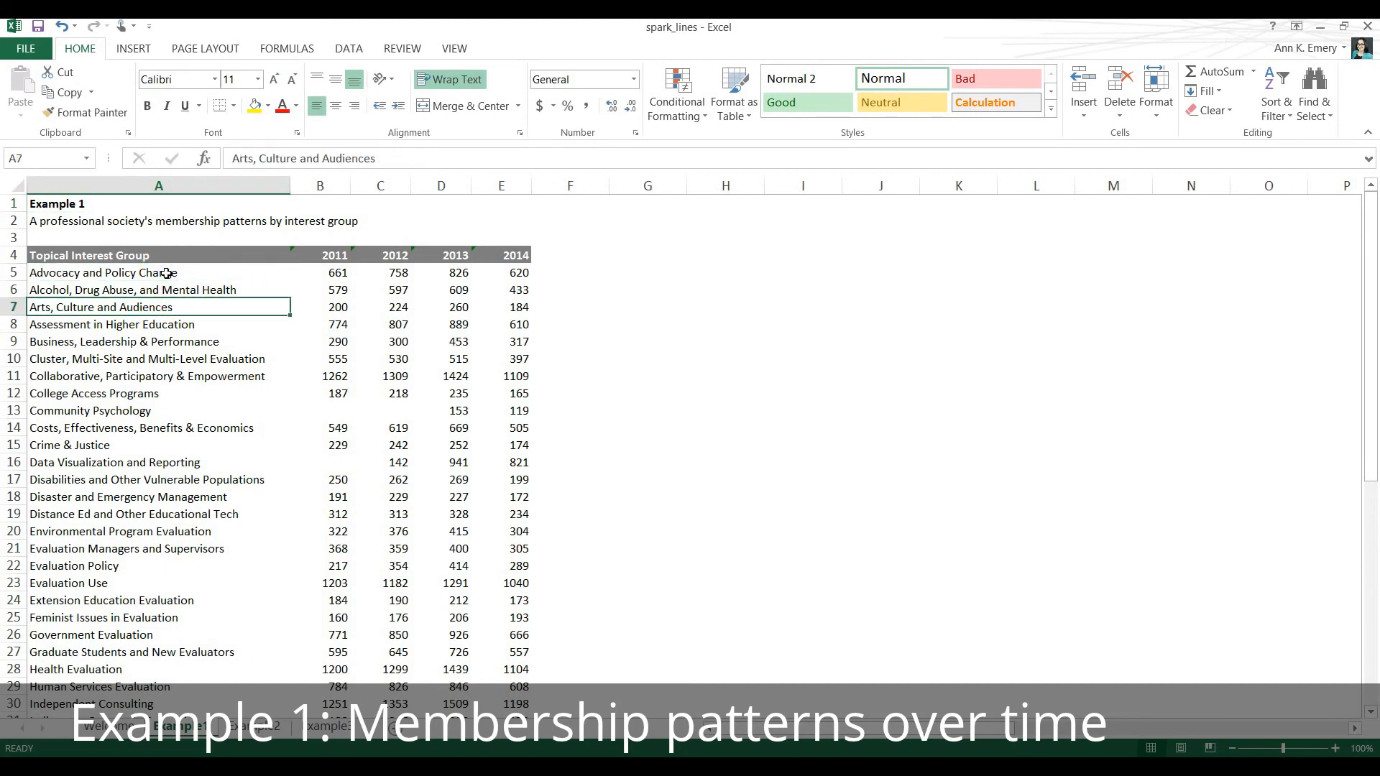
pyautogui.click(319, 273)
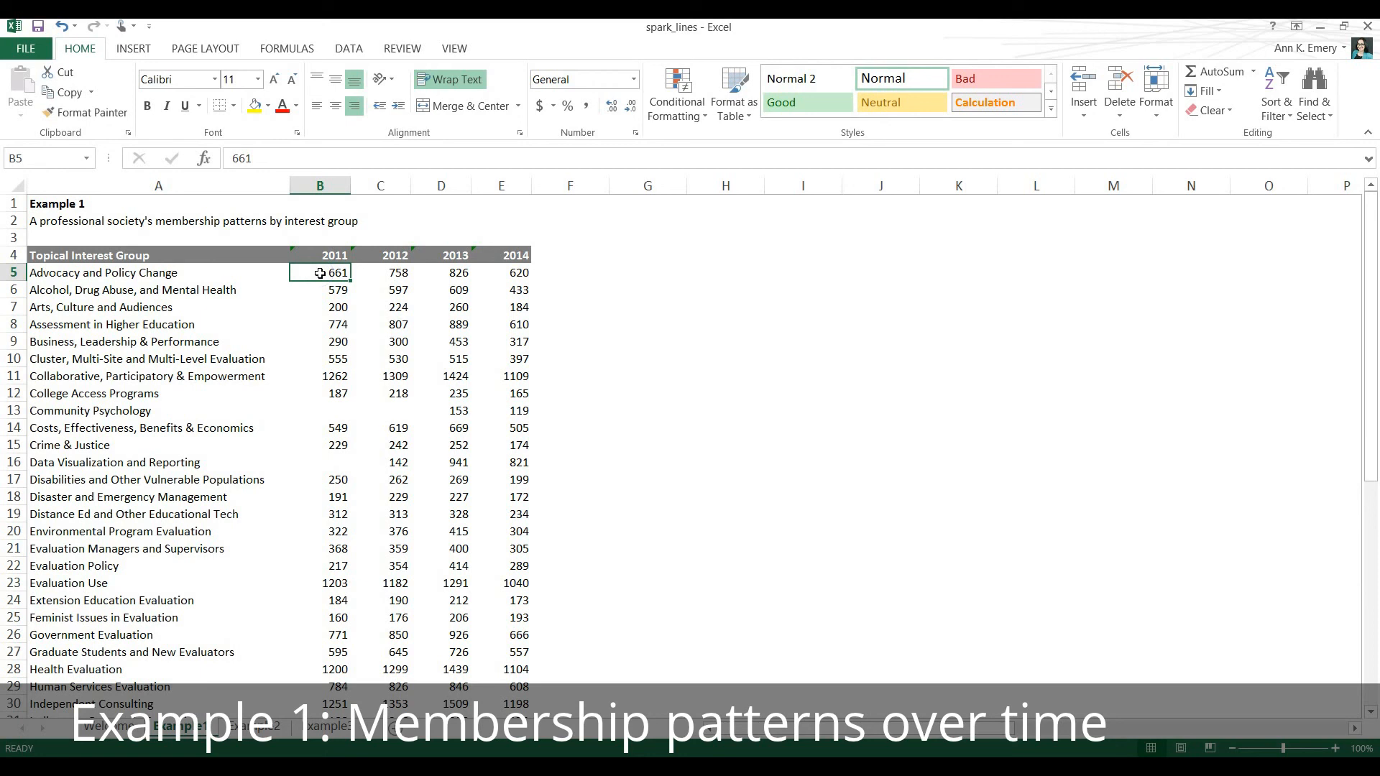
pyautogui.press('Right')
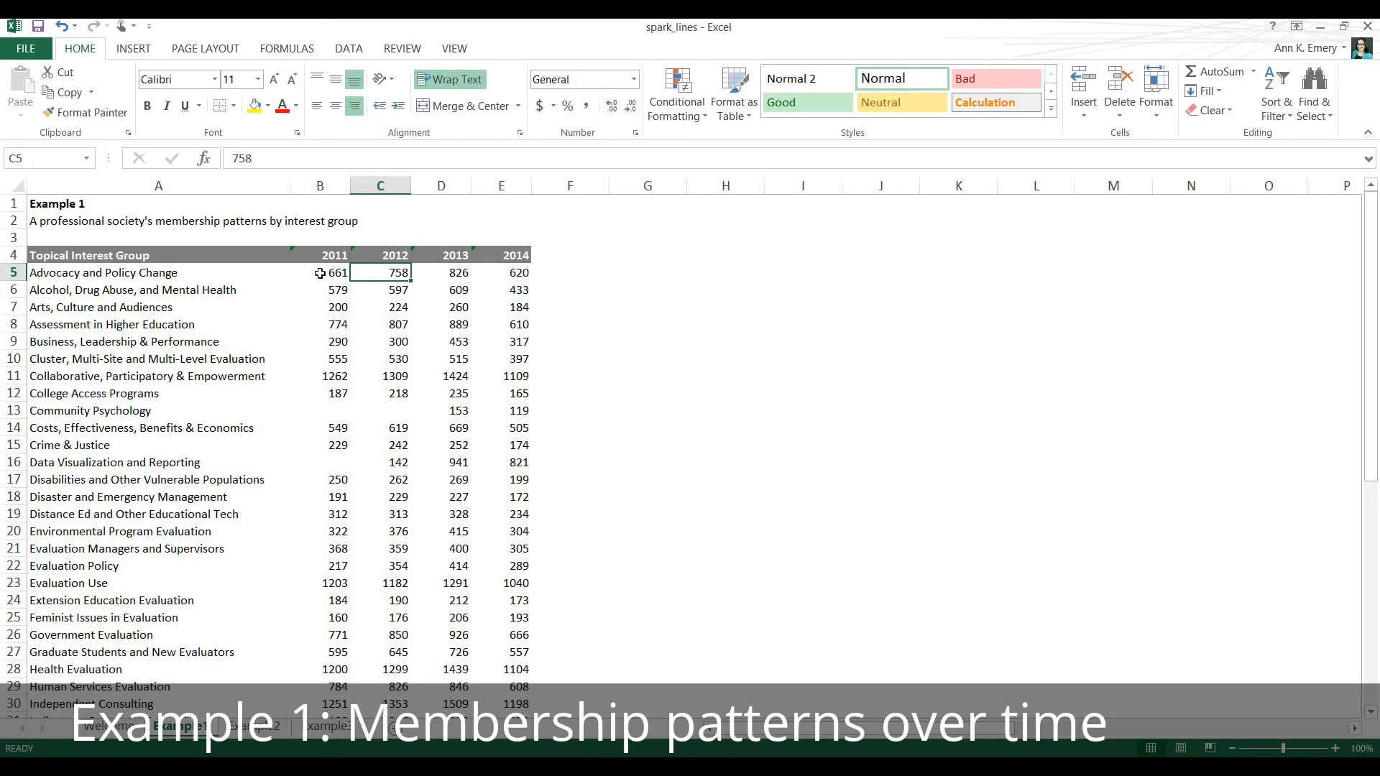
# Create a column sparkline in F5 from the data in B5:E5 and fill it down through row 53.
pyautogui.moveTo(319, 273); pyautogui.dragTo(490, 270)
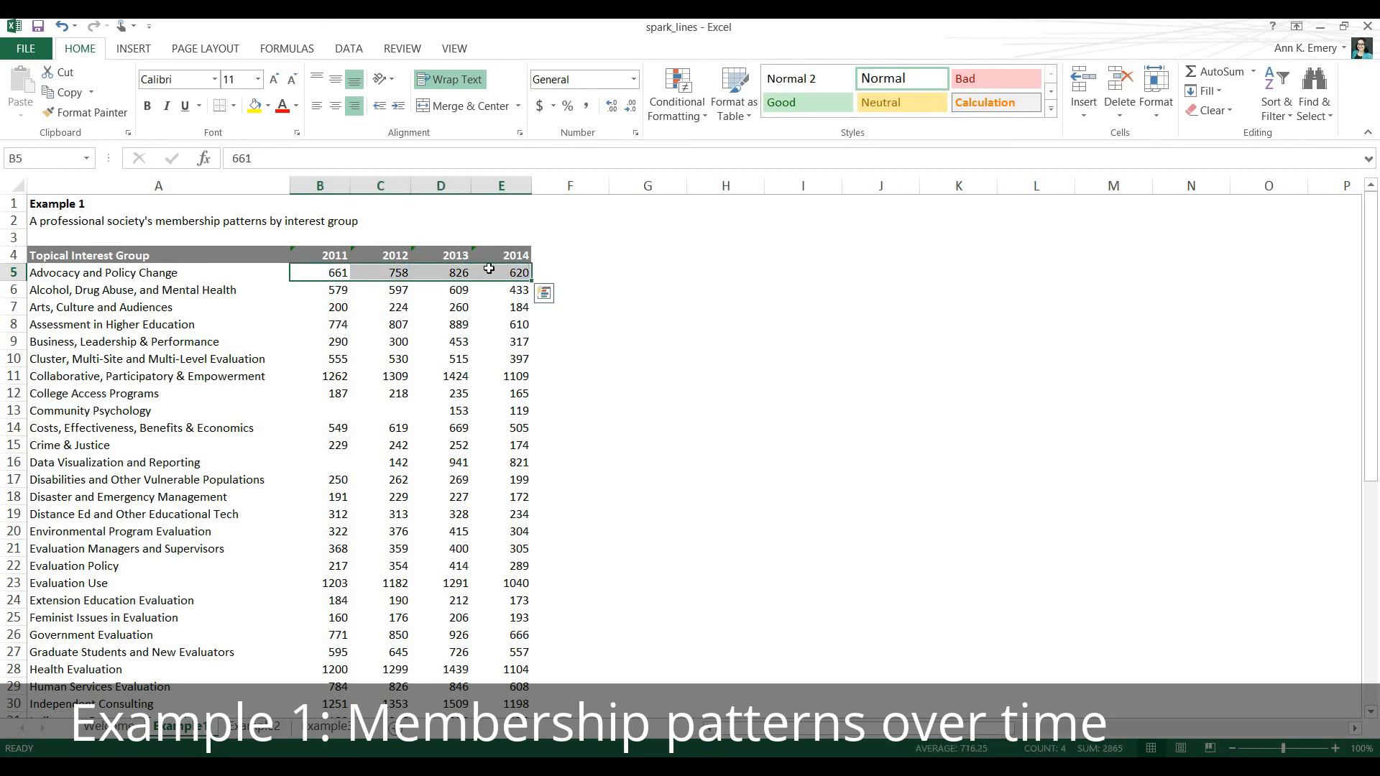
pyautogui.click(133, 51)
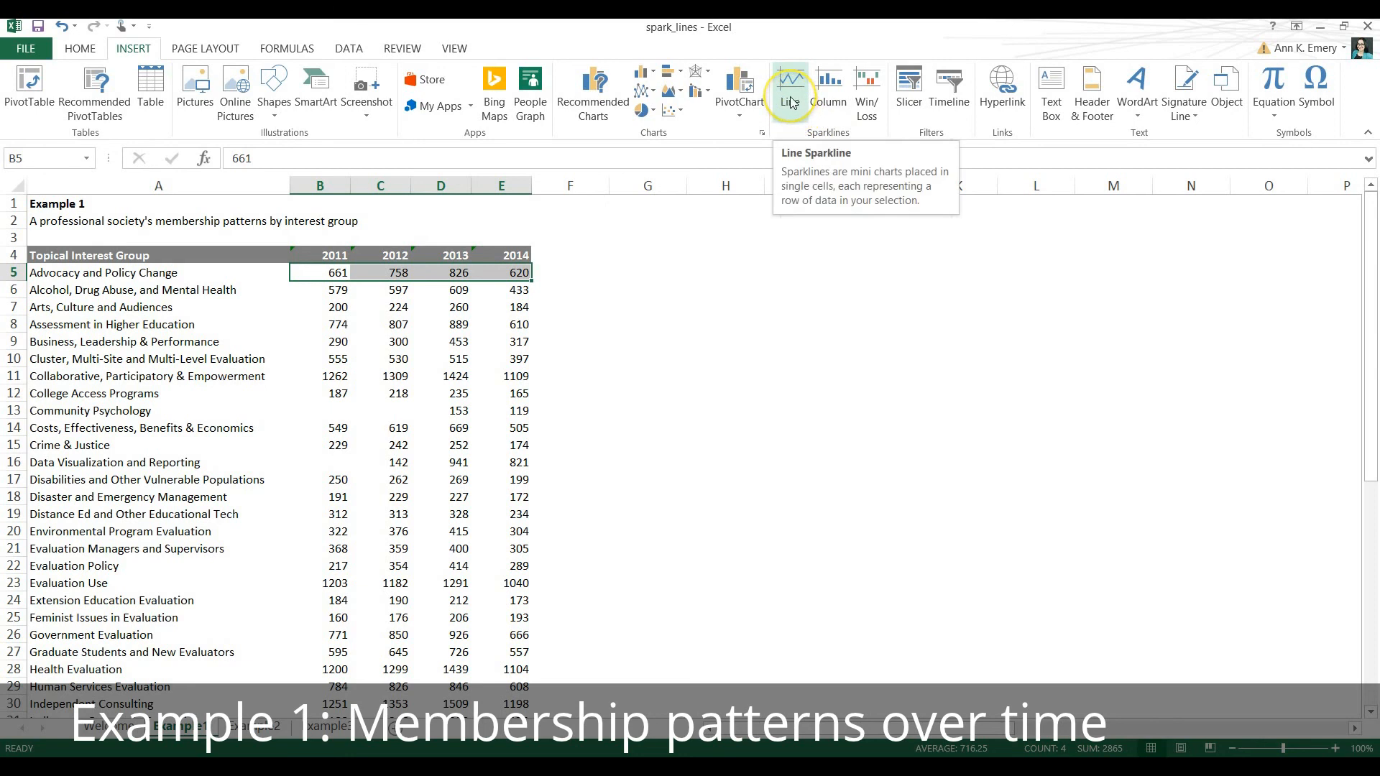
pyautogui.click(831, 104)
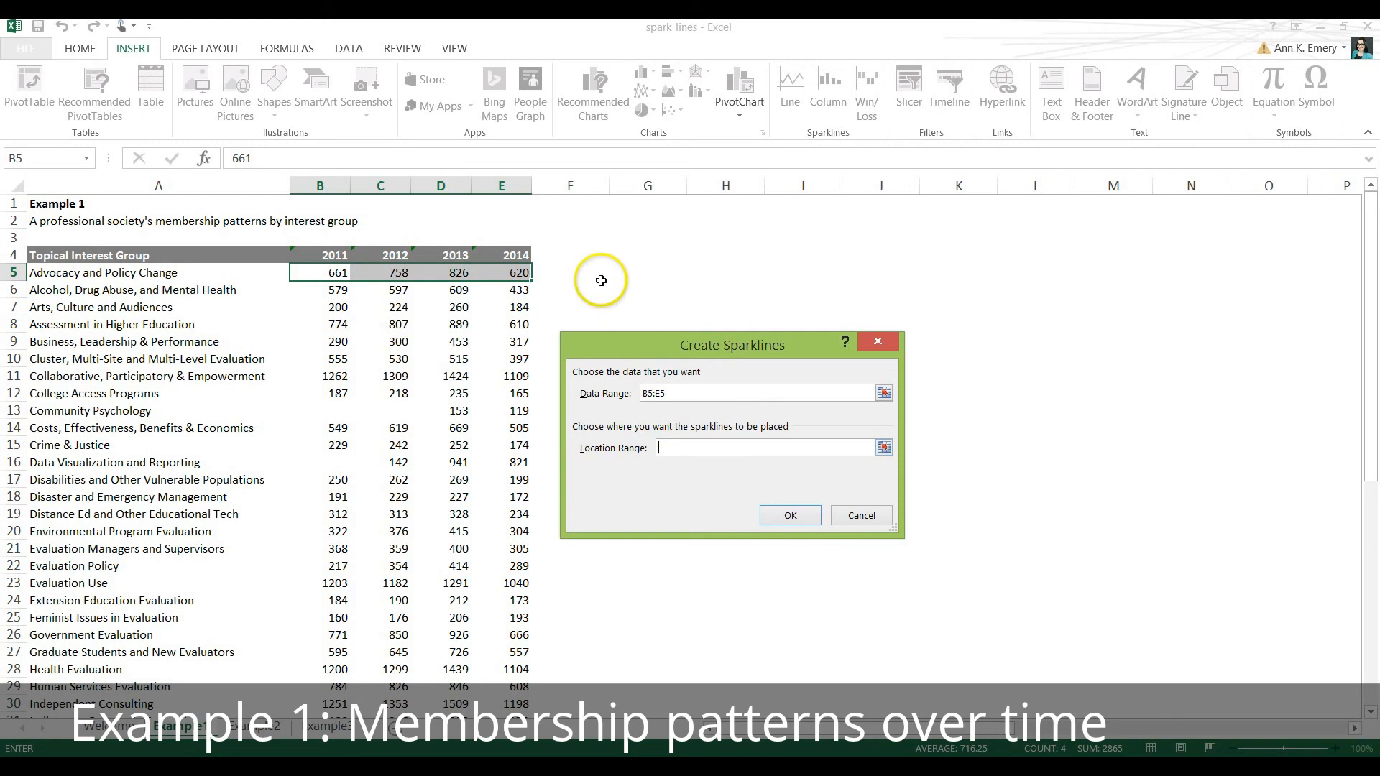
pyautogui.click(571, 267)
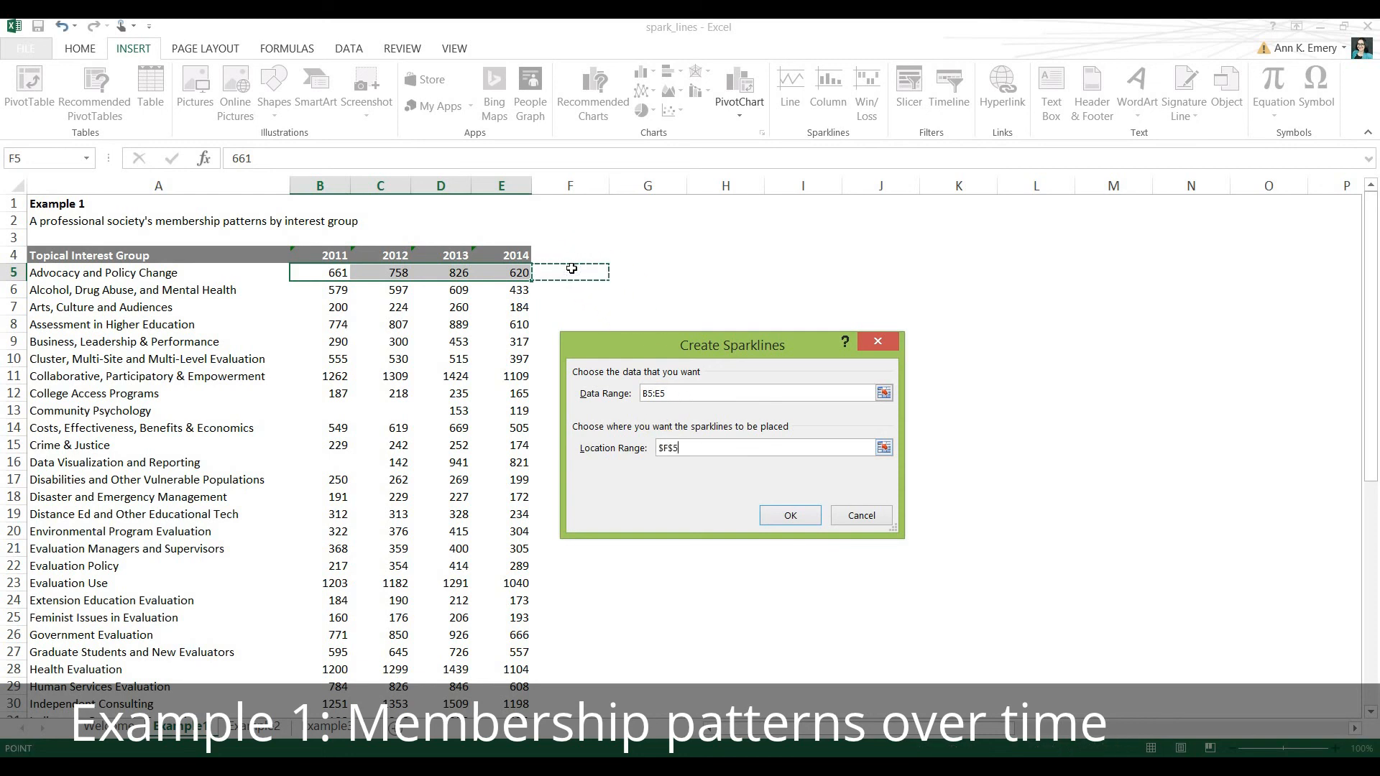
pyautogui.click(785, 522)
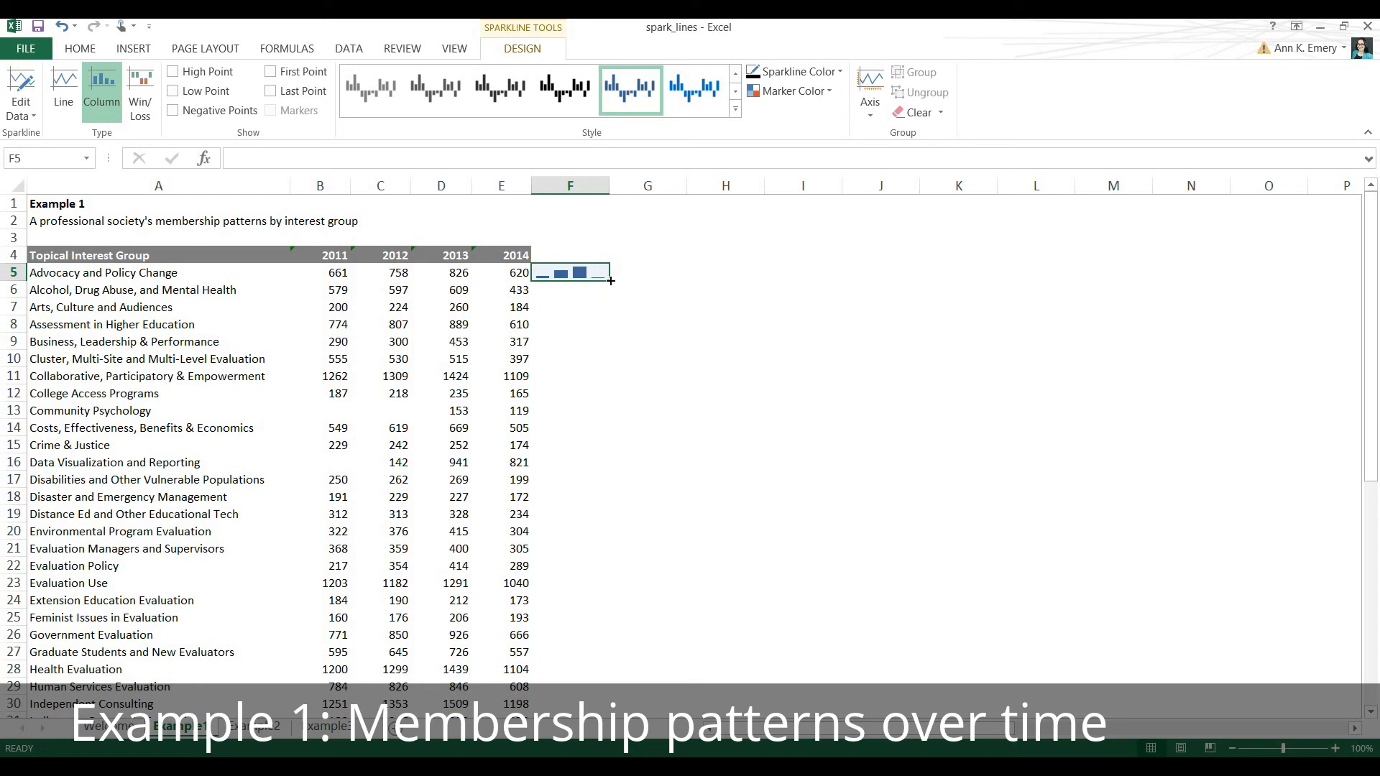
pyautogui.moveTo(611, 280); pyautogui.dragTo(625, 674)
pyautogui.scroll(8, 684, 508)
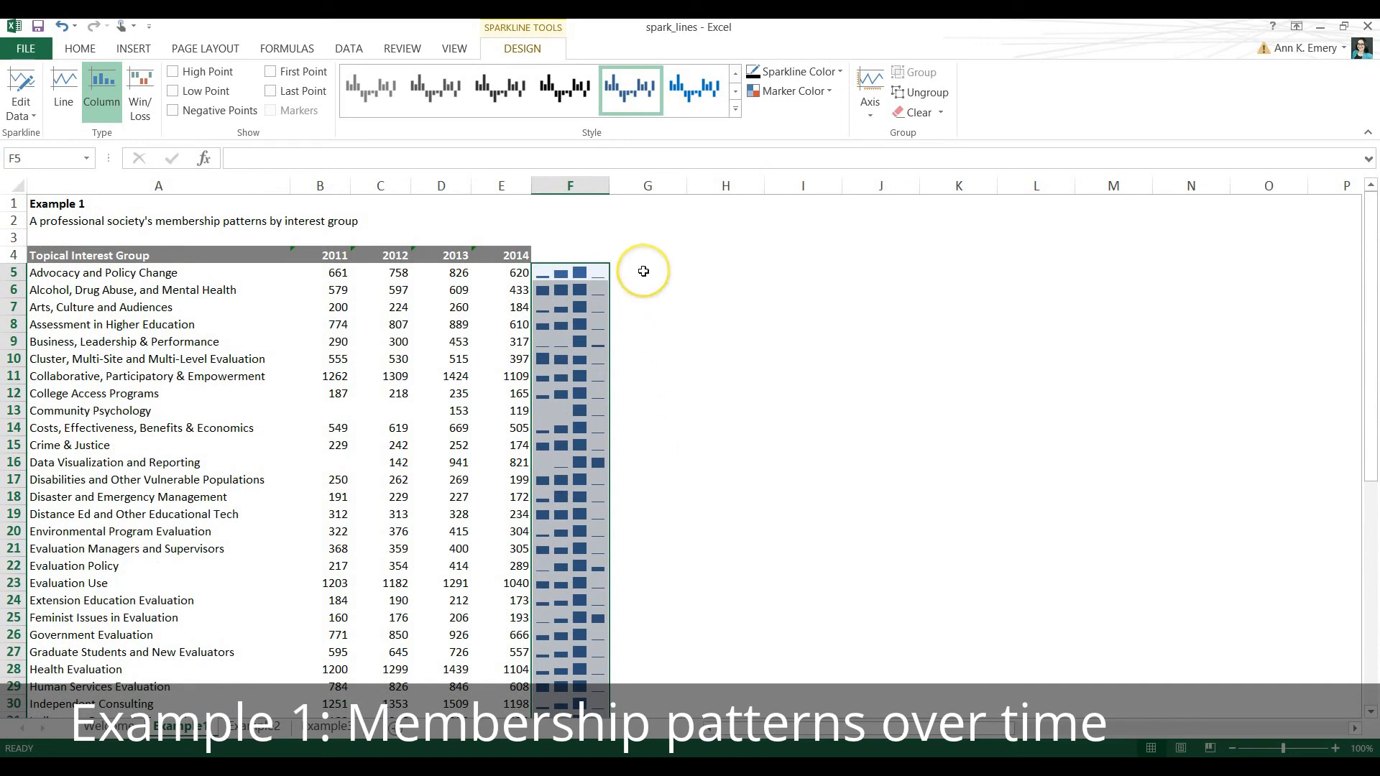
# Create a line sparkline in G5 from the data in B5:E5 and fill it down through row 53.
pyautogui.click(350, 275)
pyautogui.moveTo(350, 275); pyautogui.dragTo(503, 273)
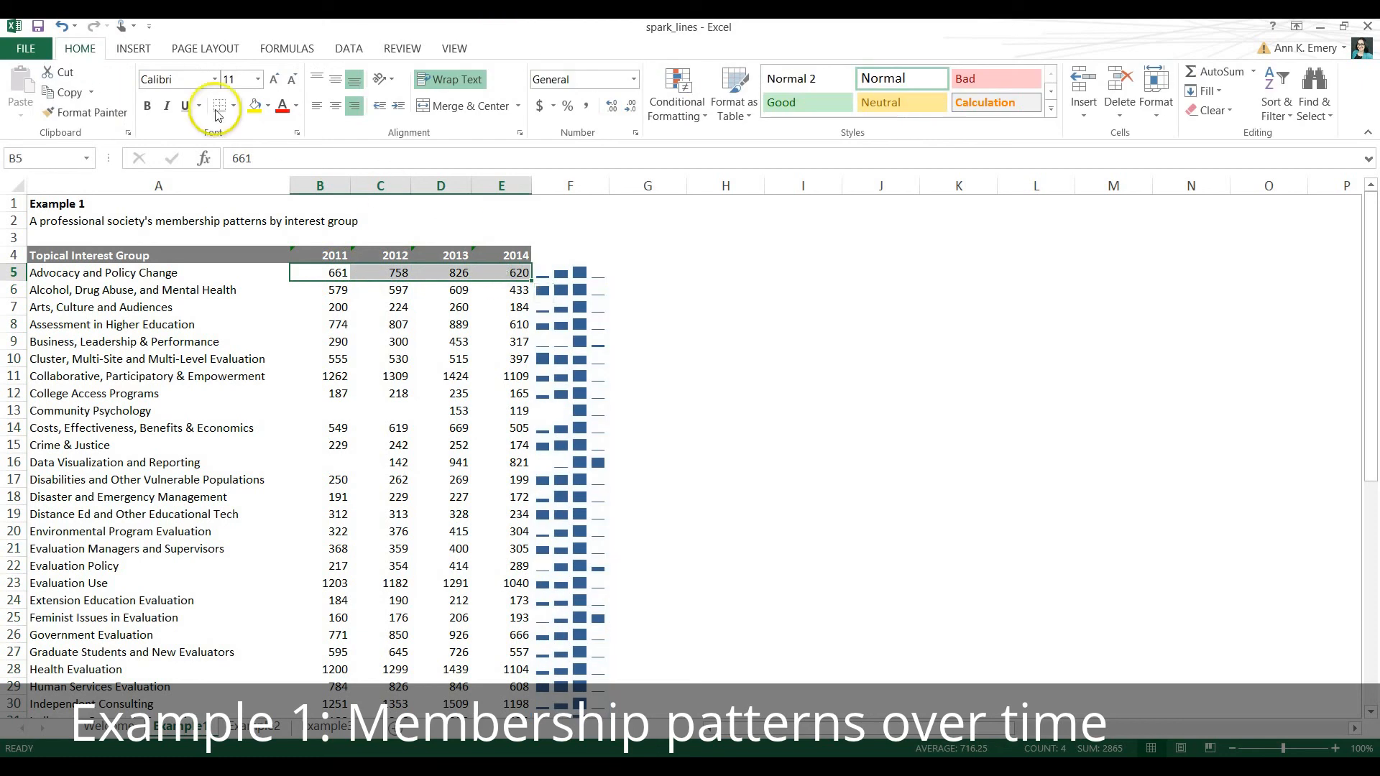
pyautogui.click(135, 50)
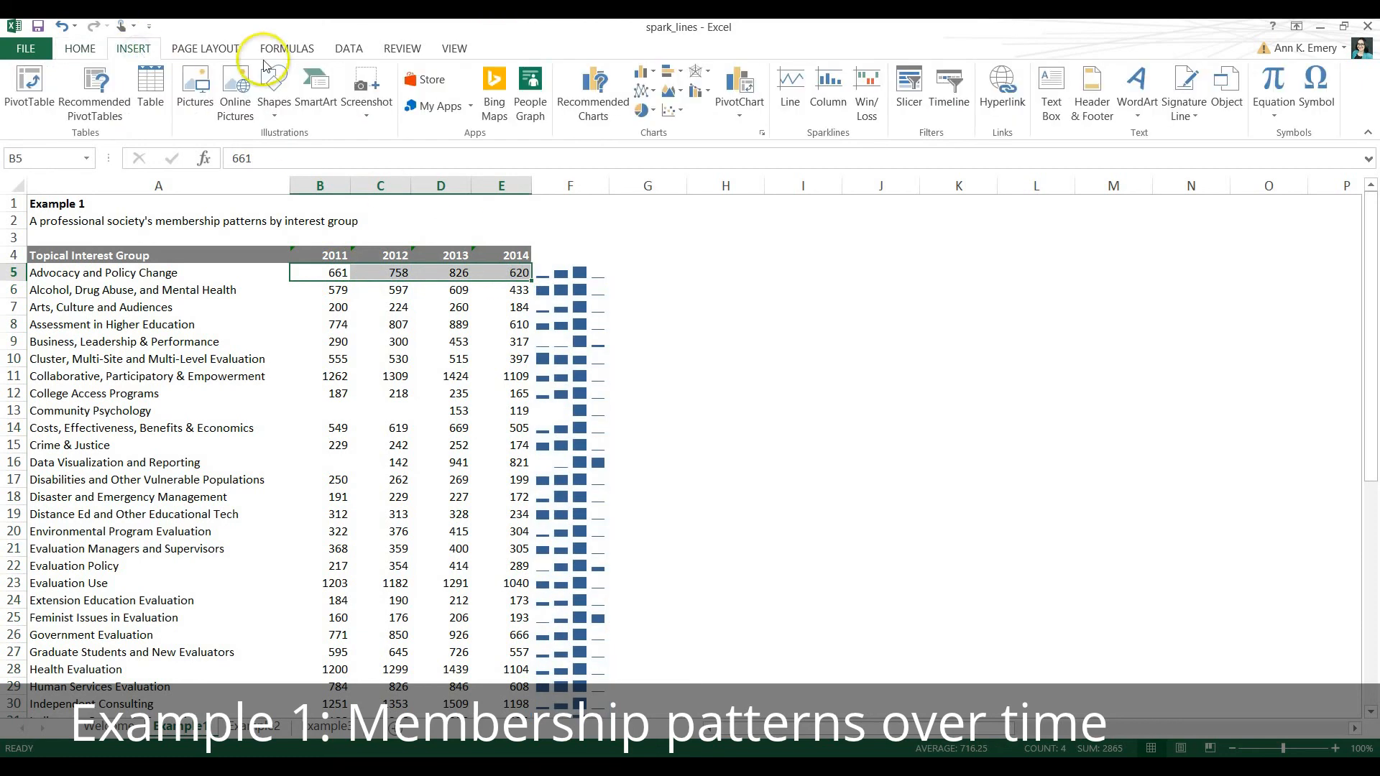
pyautogui.click(794, 87)
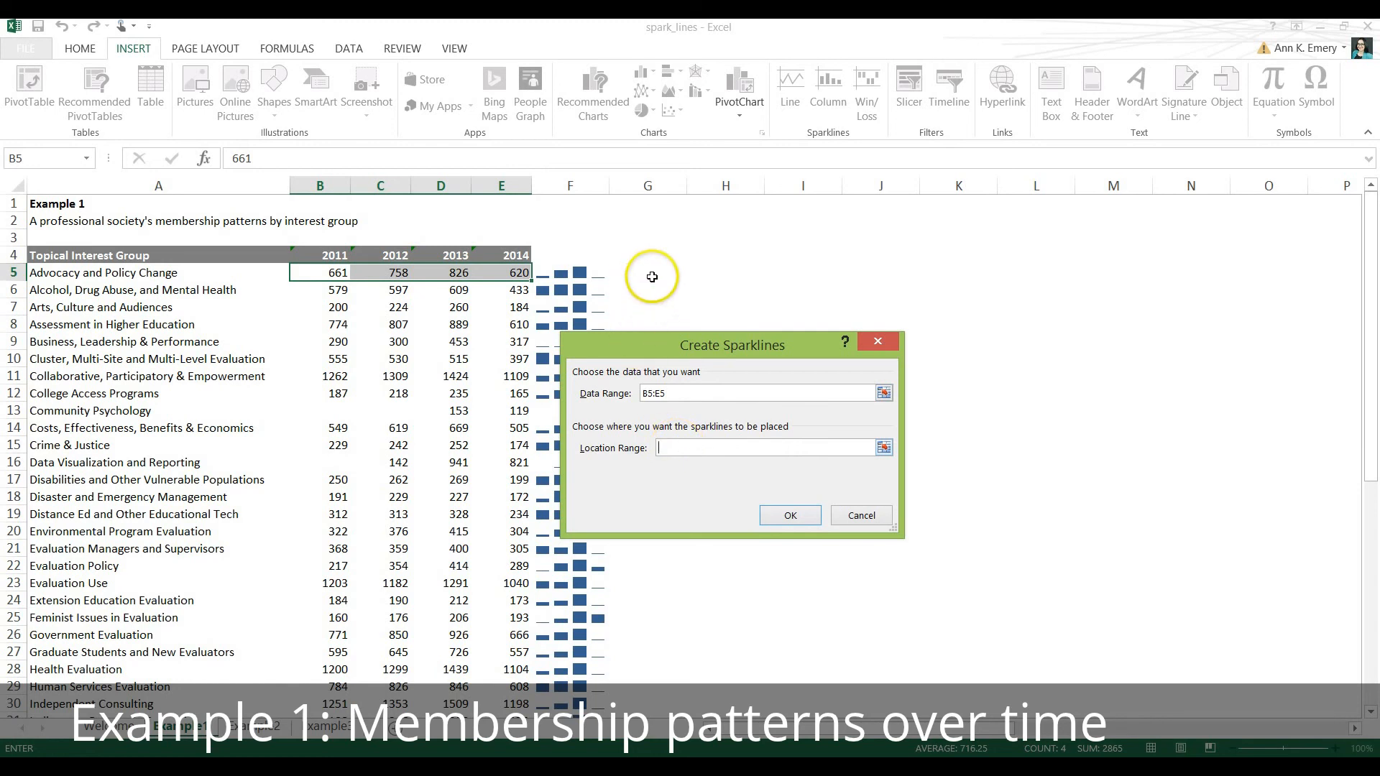
pyautogui.click(652, 276)
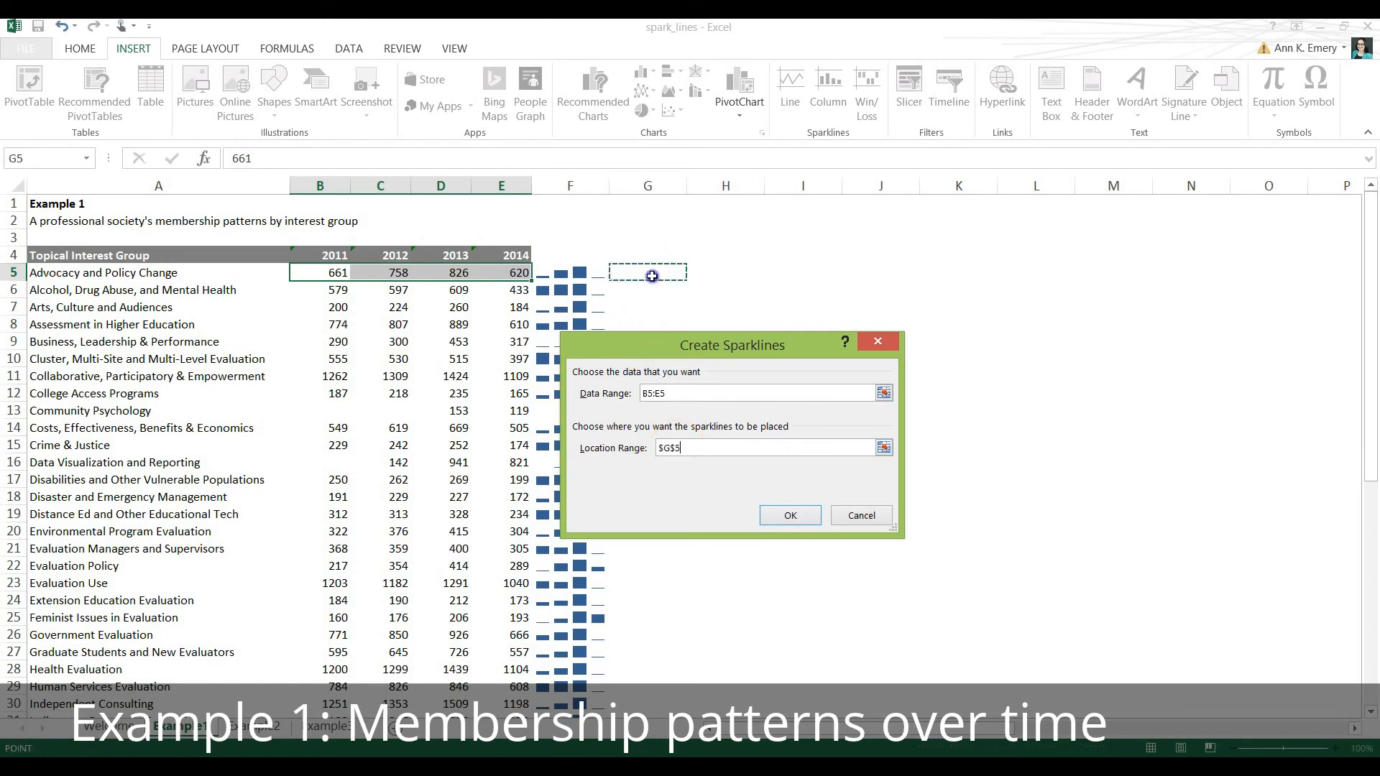
pyautogui.click(790, 514)
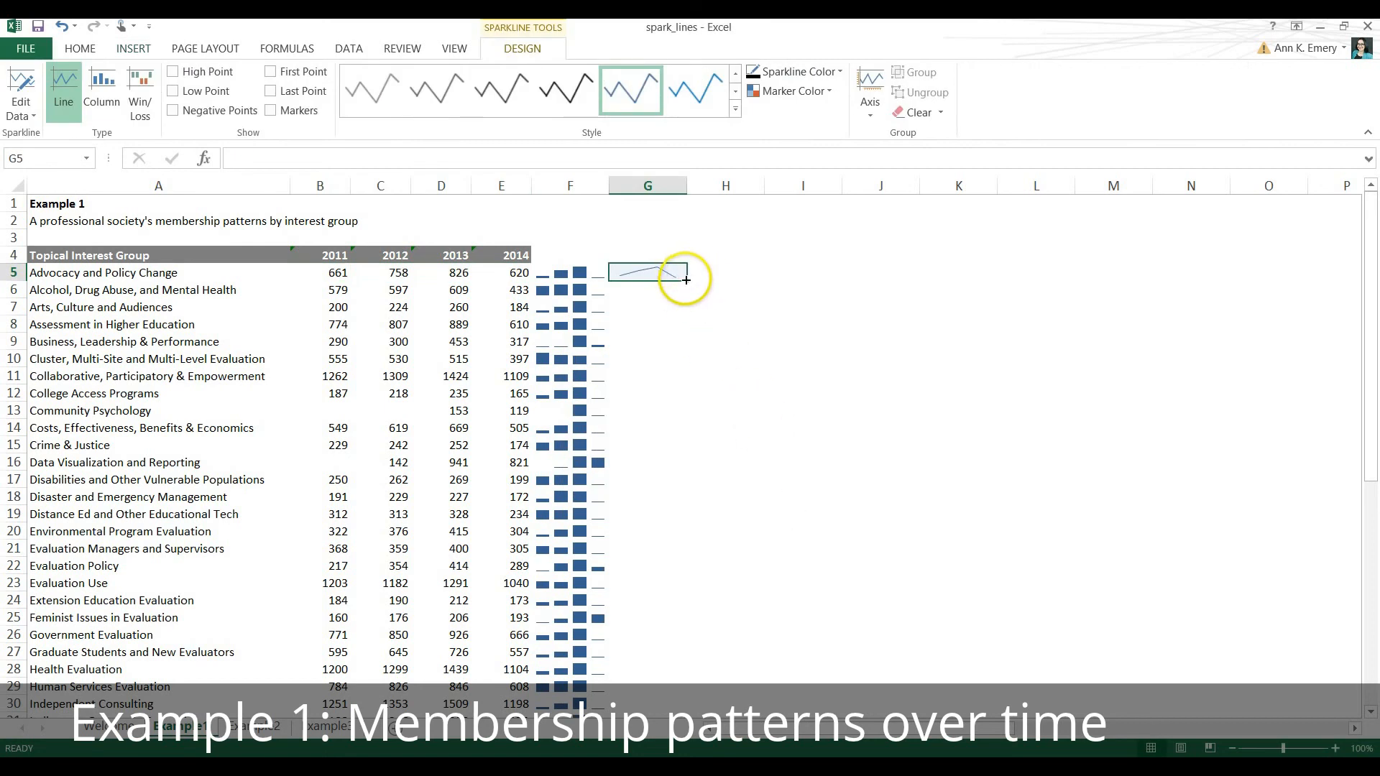
pyautogui.moveTo(687, 279); pyautogui.dragTo(676, 694)
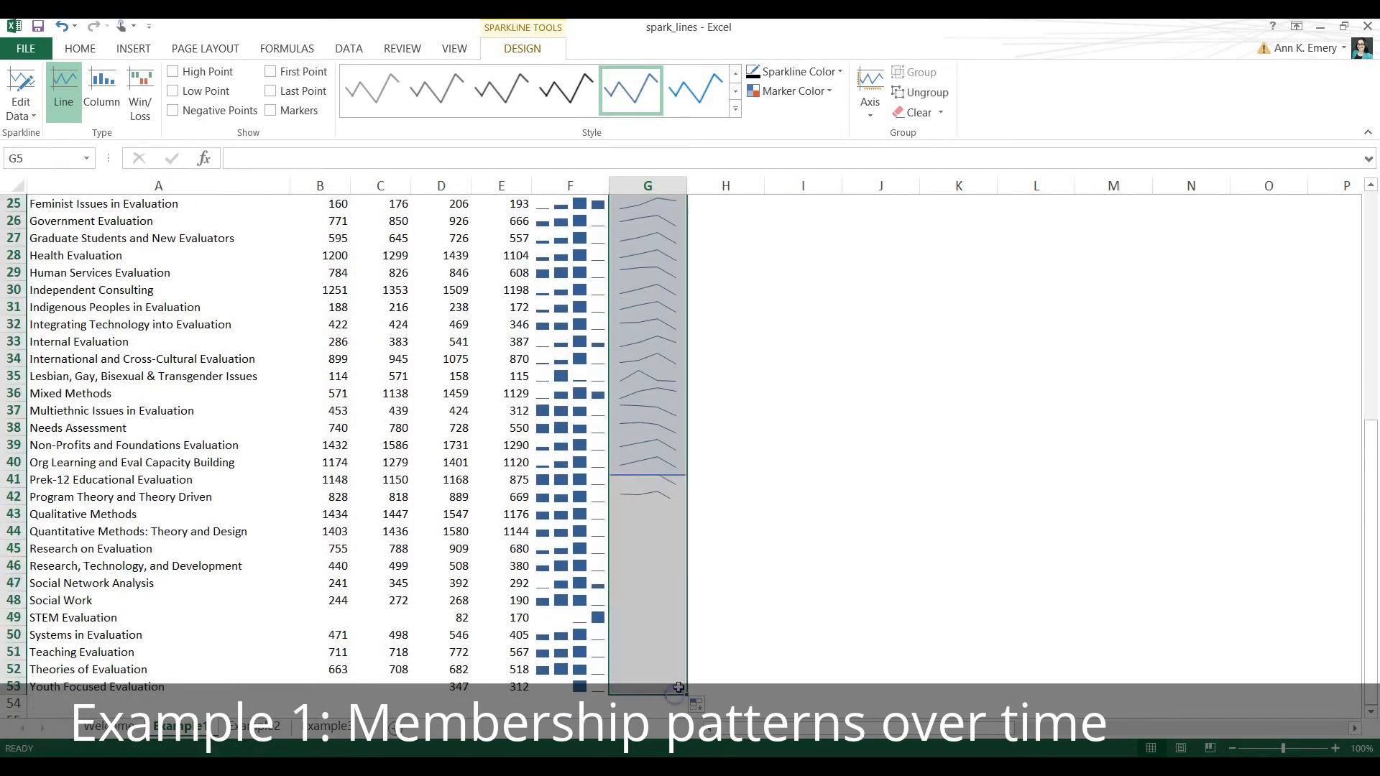
pyautogui.scroll(6, 777, 481)
pyautogui.scroll(2, 777, 481)
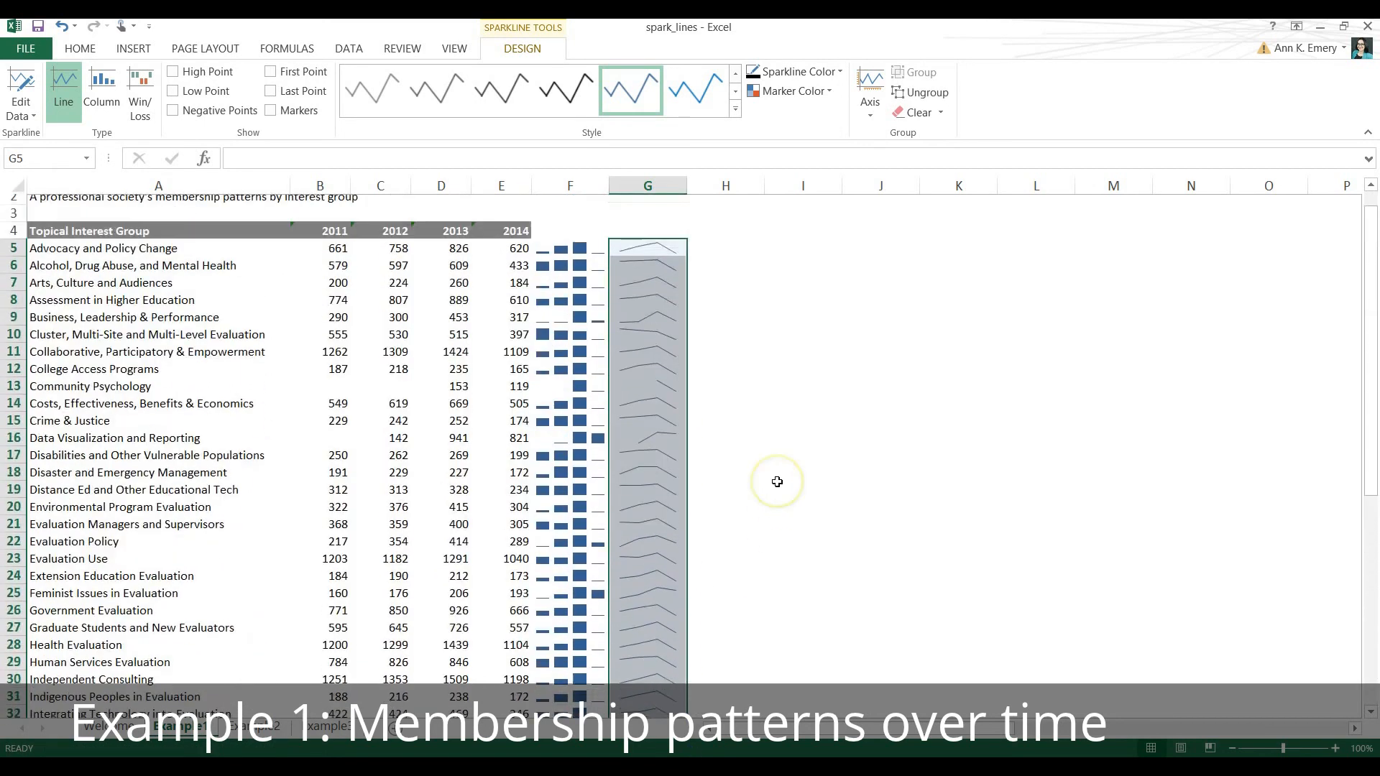
# Try a light purple style on the column sparklines from F5 down, and replace it with a green style.
pyautogui.click(580, 243)
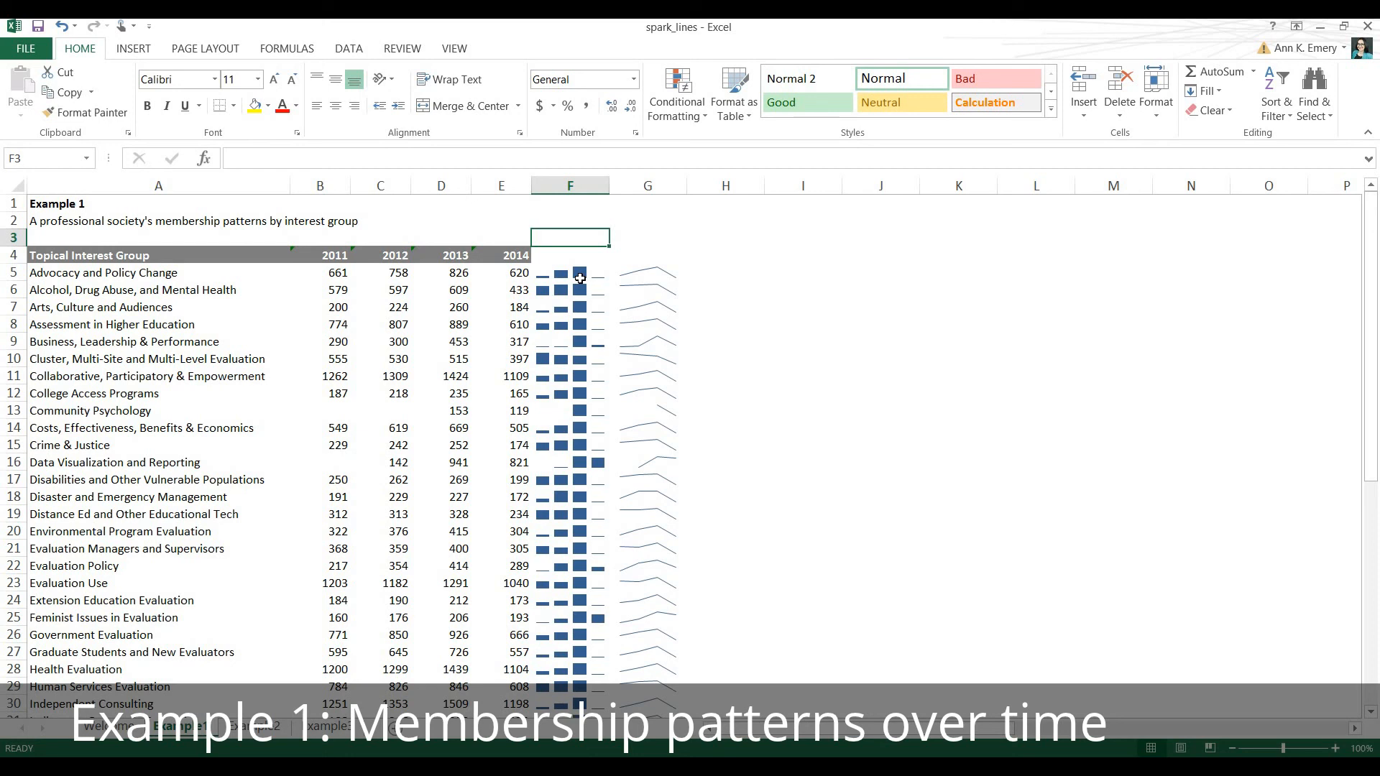
pyautogui.press('Down')
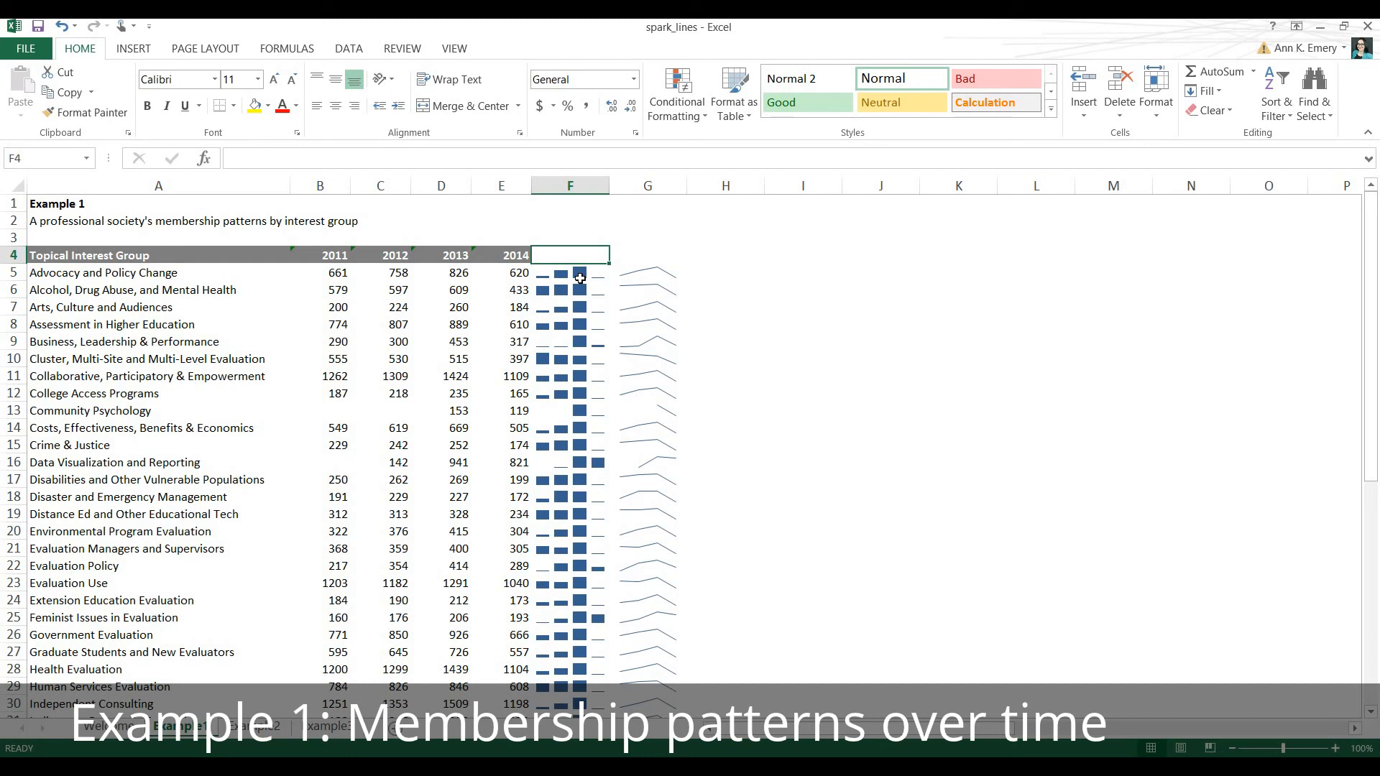
pyautogui.moveTo(580, 279); pyautogui.dragTo(582, 708)
pyautogui.scroll(6, 730, 516)
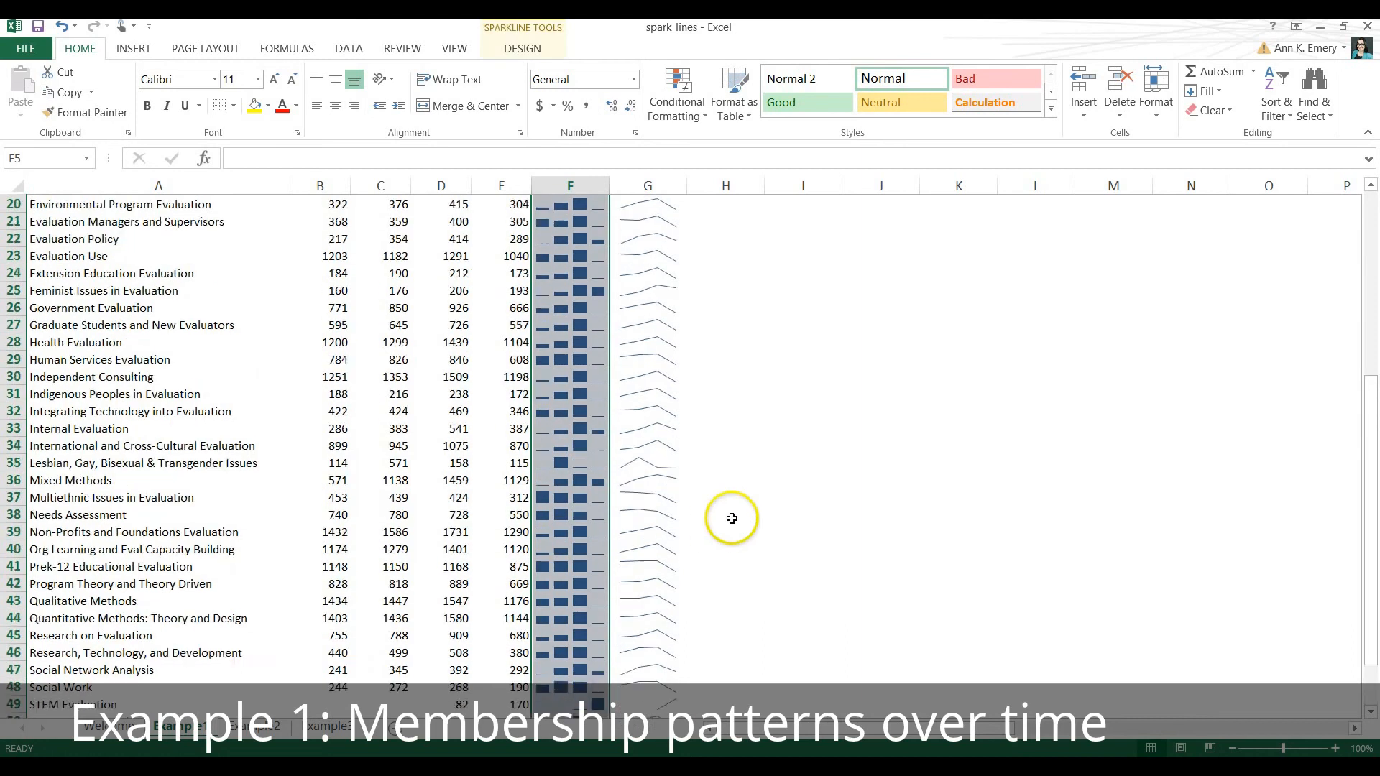
pyautogui.scroll(2, 731, 518)
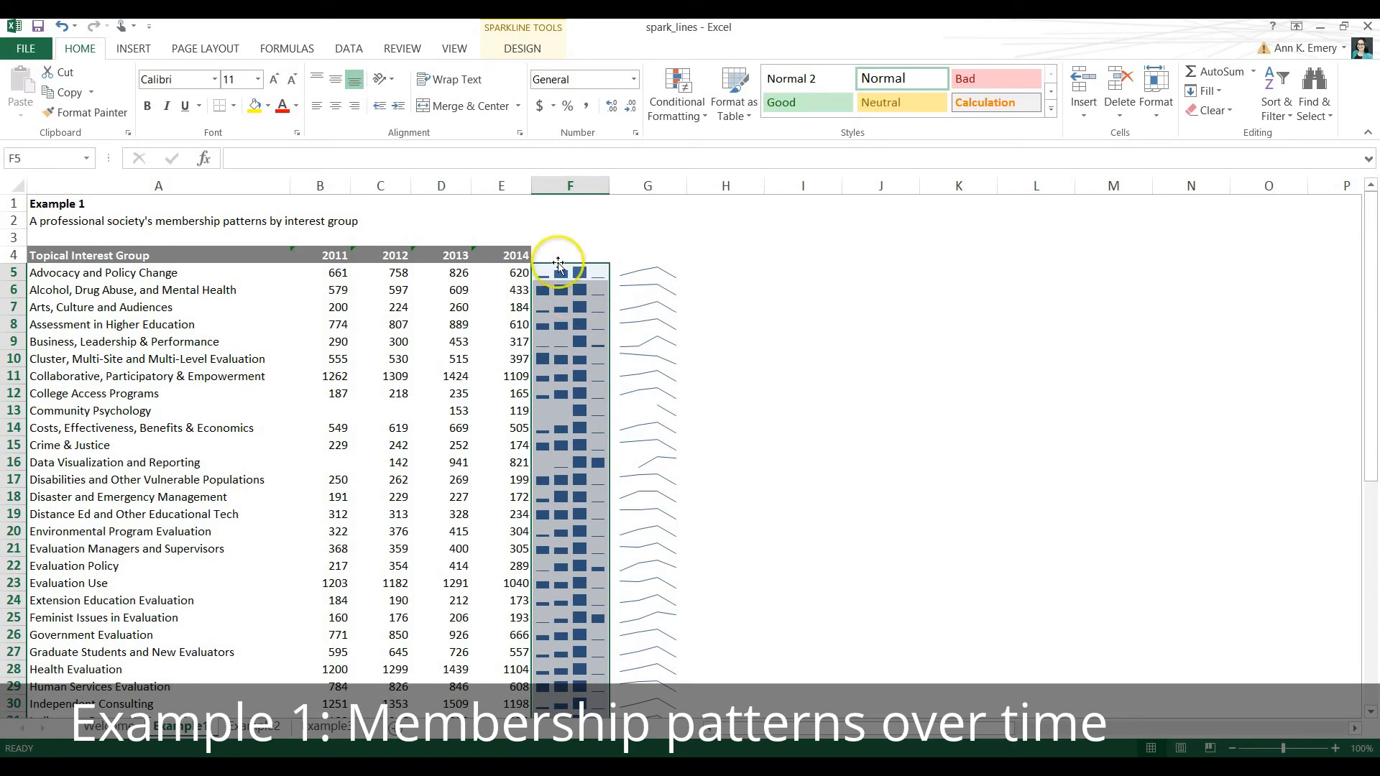
pyautogui.click(523, 49)
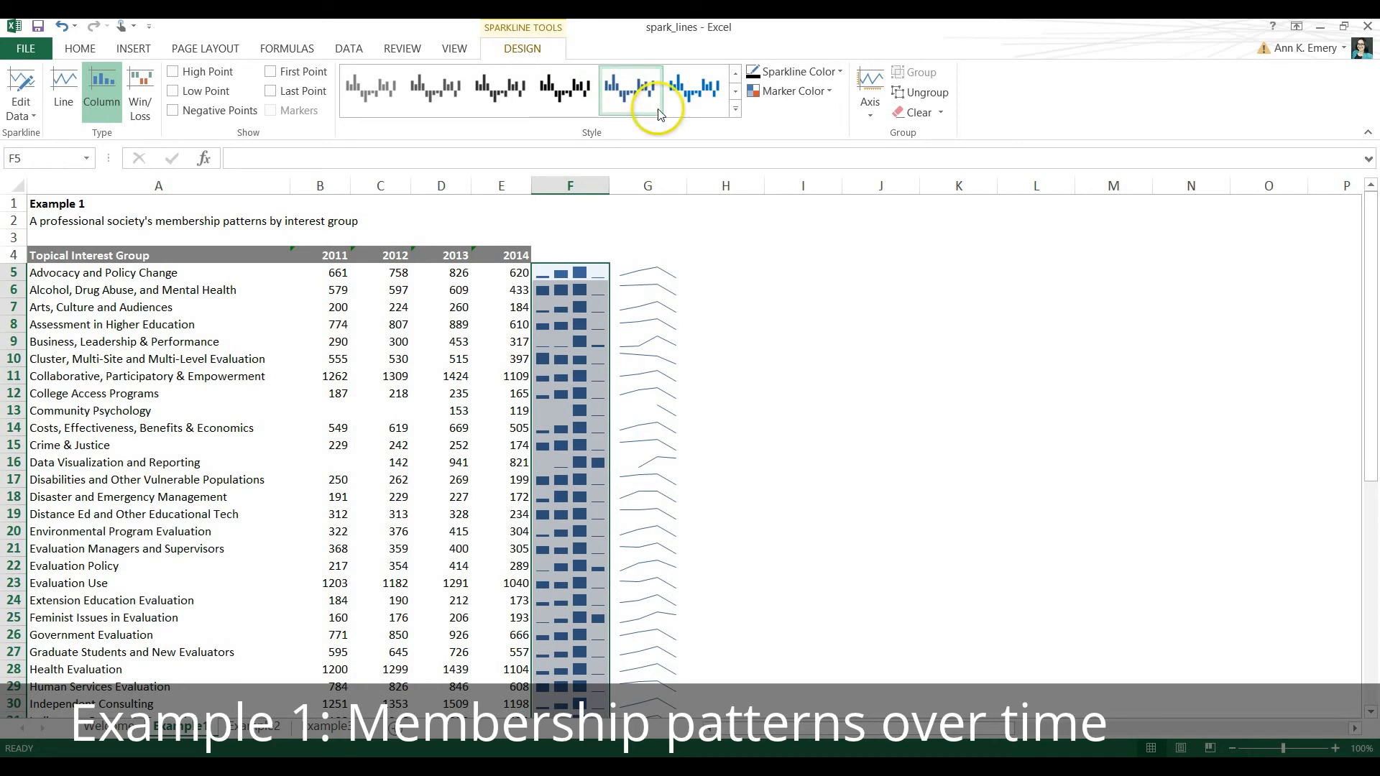
pyautogui.click(736, 115)
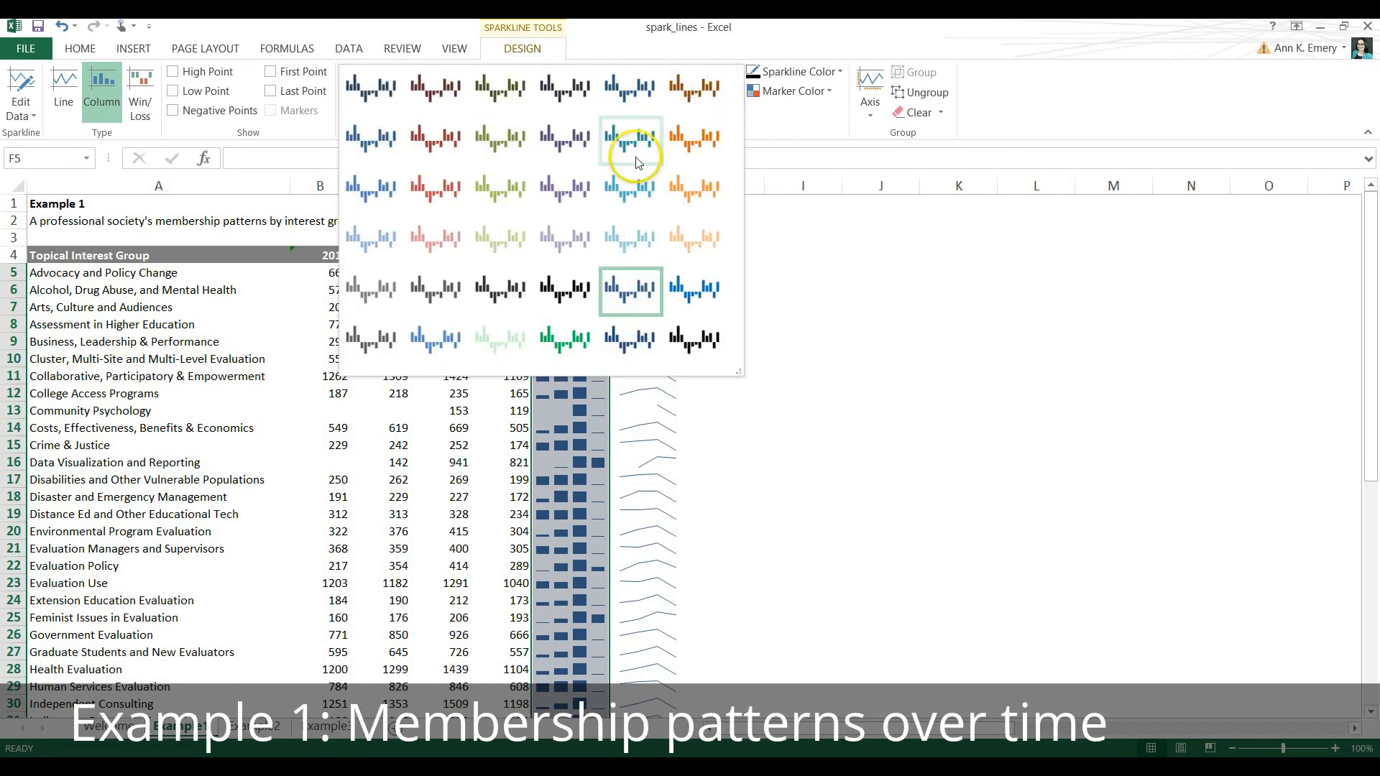
pyautogui.click(568, 236)
pyautogui.click(732, 108)
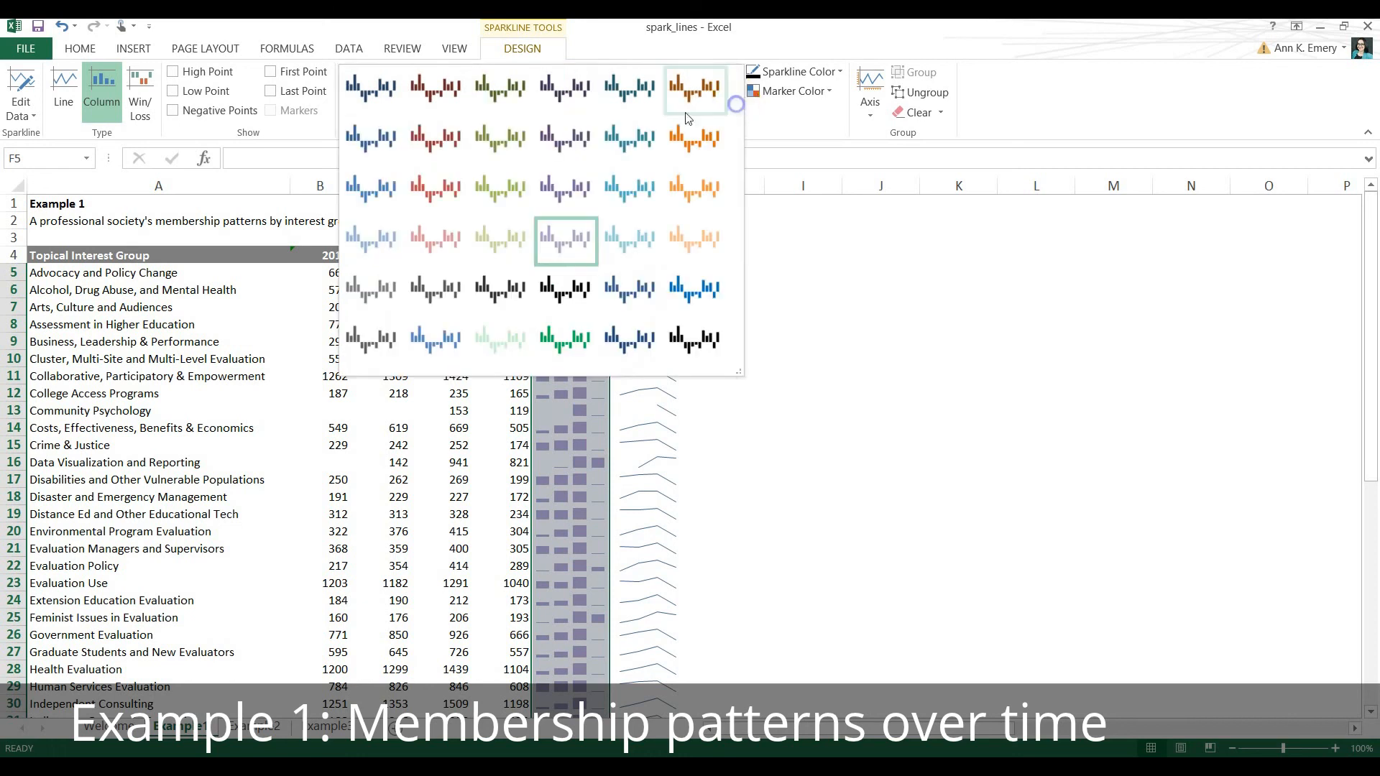
pyautogui.click(495, 194)
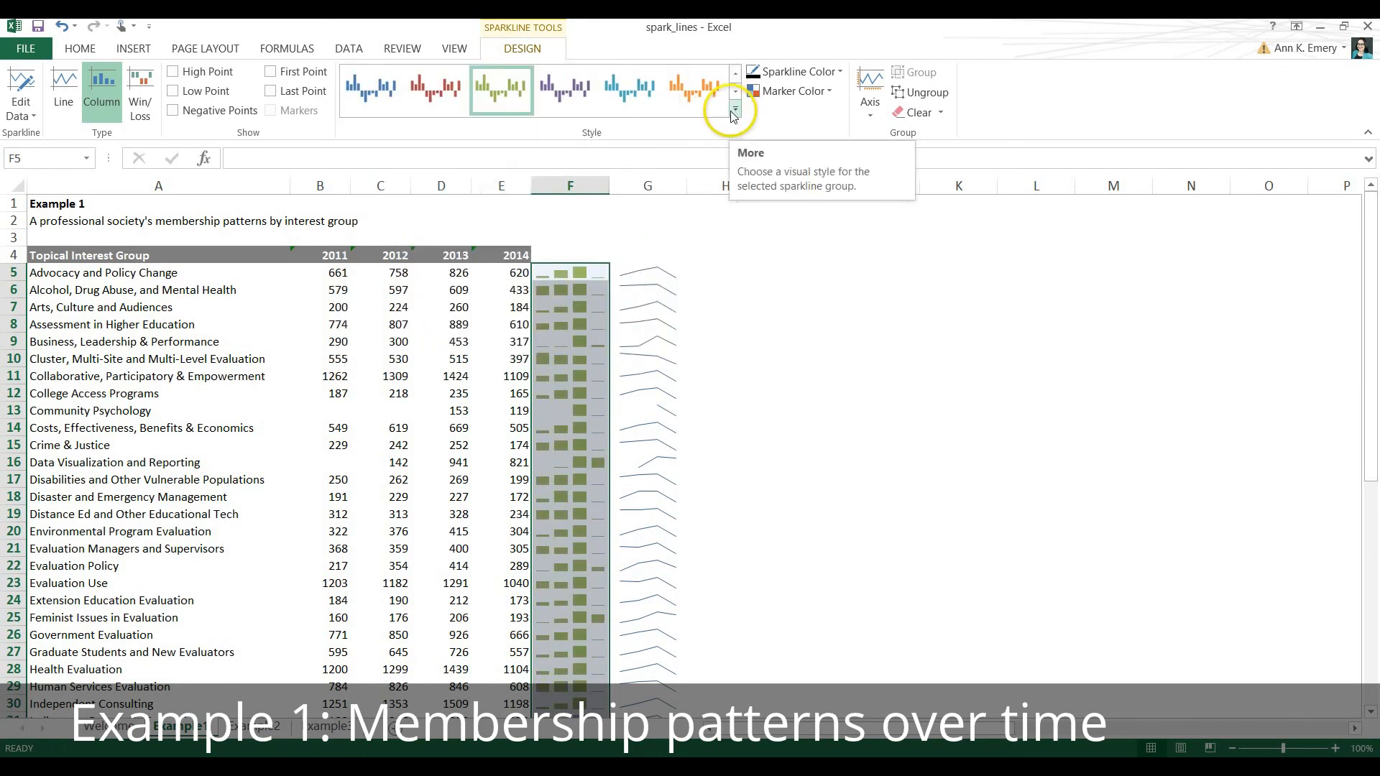
# Recolor the column sparklines in a lighter blue theme color and highlight their high points.
pyautogui.click(841, 72)
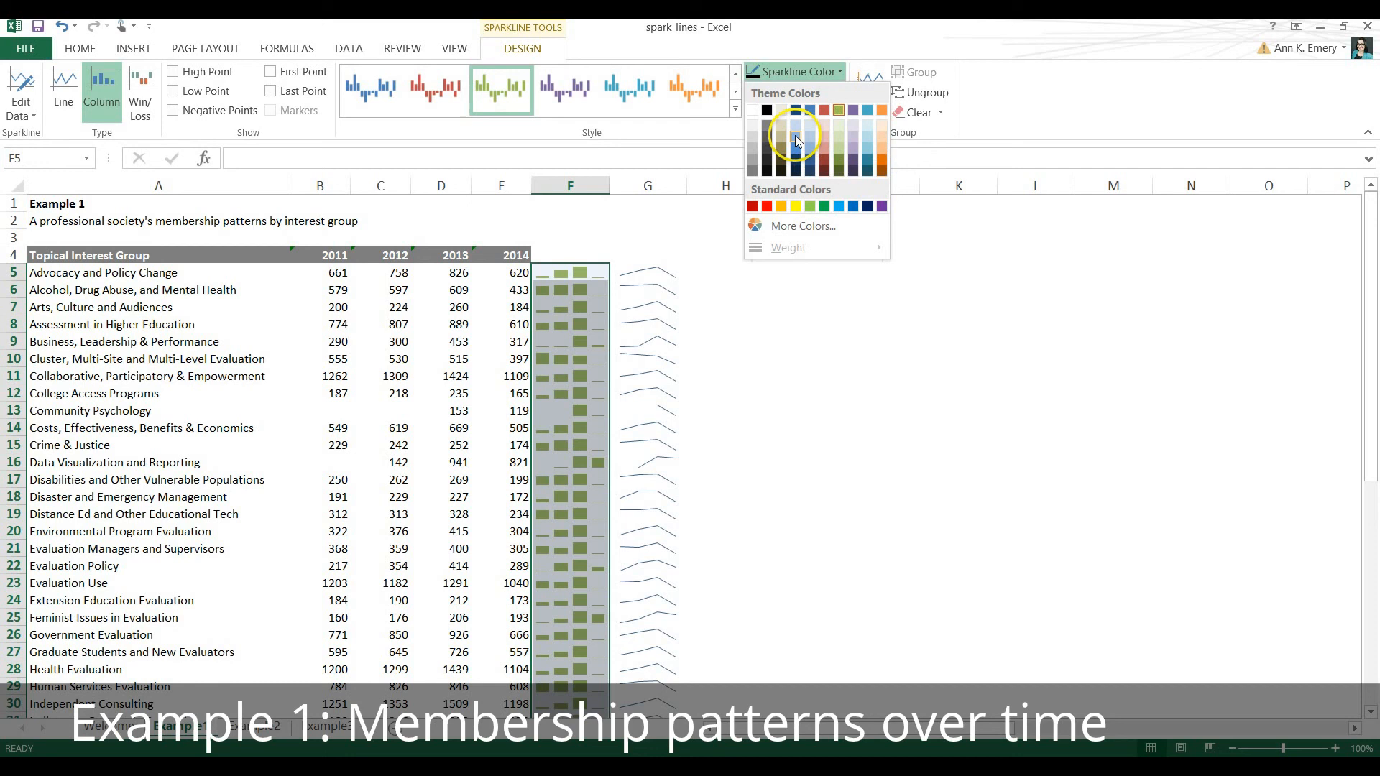
pyautogui.click(795, 136)
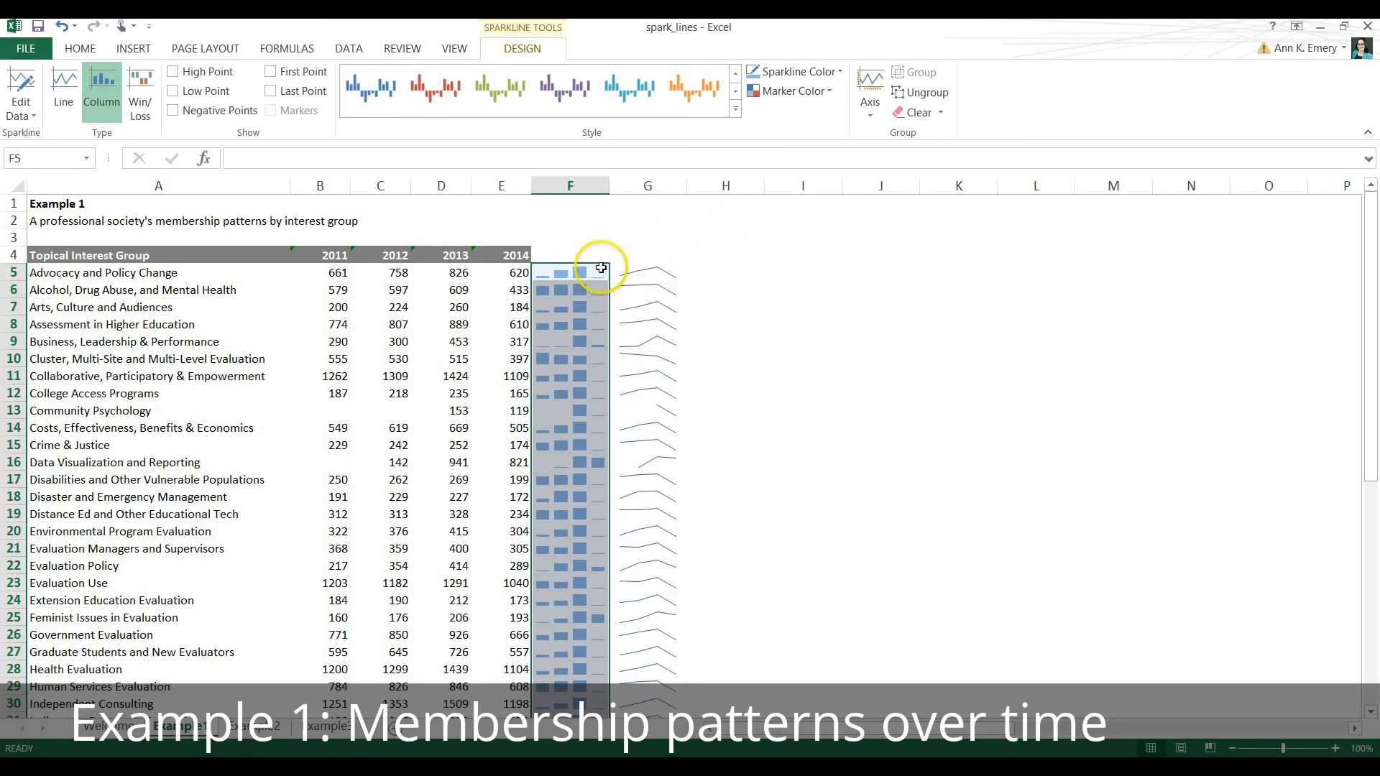
pyautogui.click(173, 72)
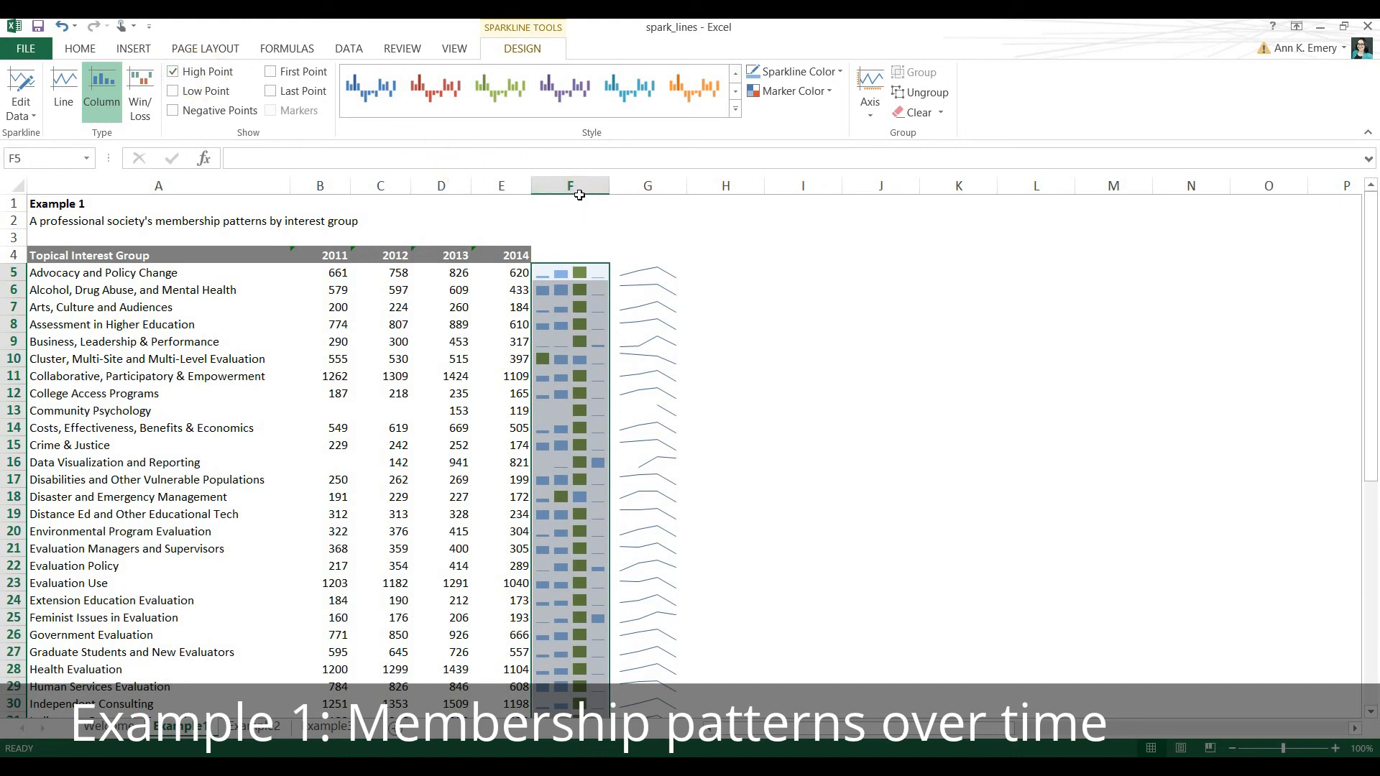
# Set the high point marker color of the column sparklines in column F to a dark blue theme color.
pyautogui.click(830, 93)
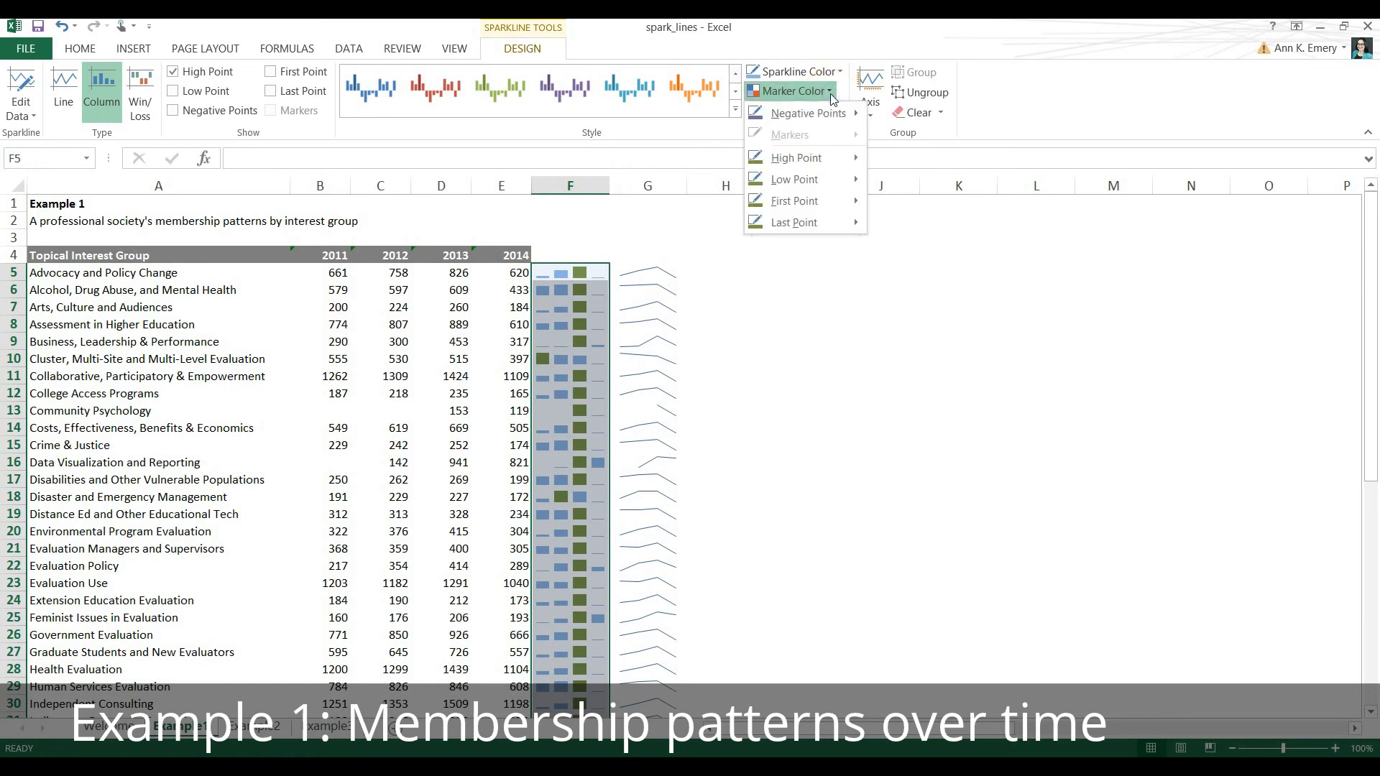
pyautogui.moveTo(857, 159)
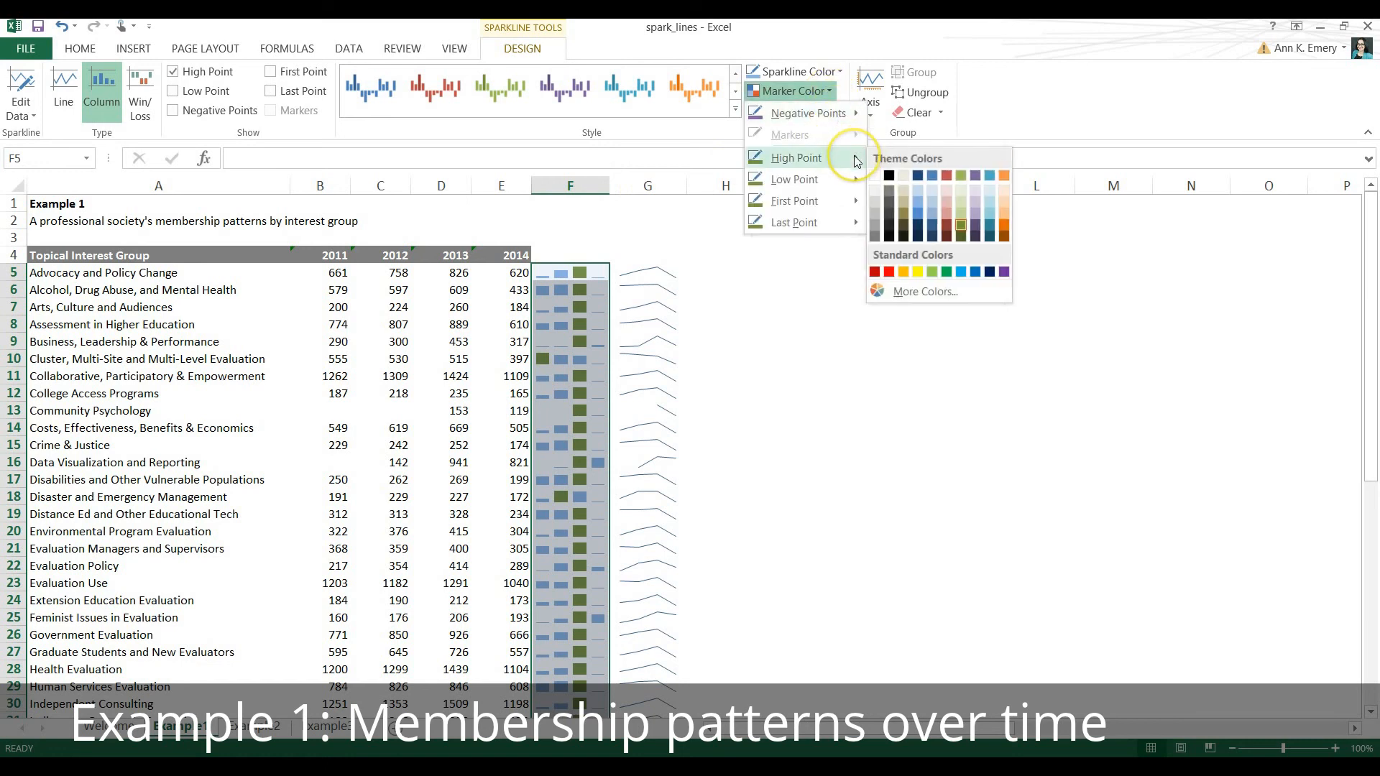
pyautogui.click(917, 176)
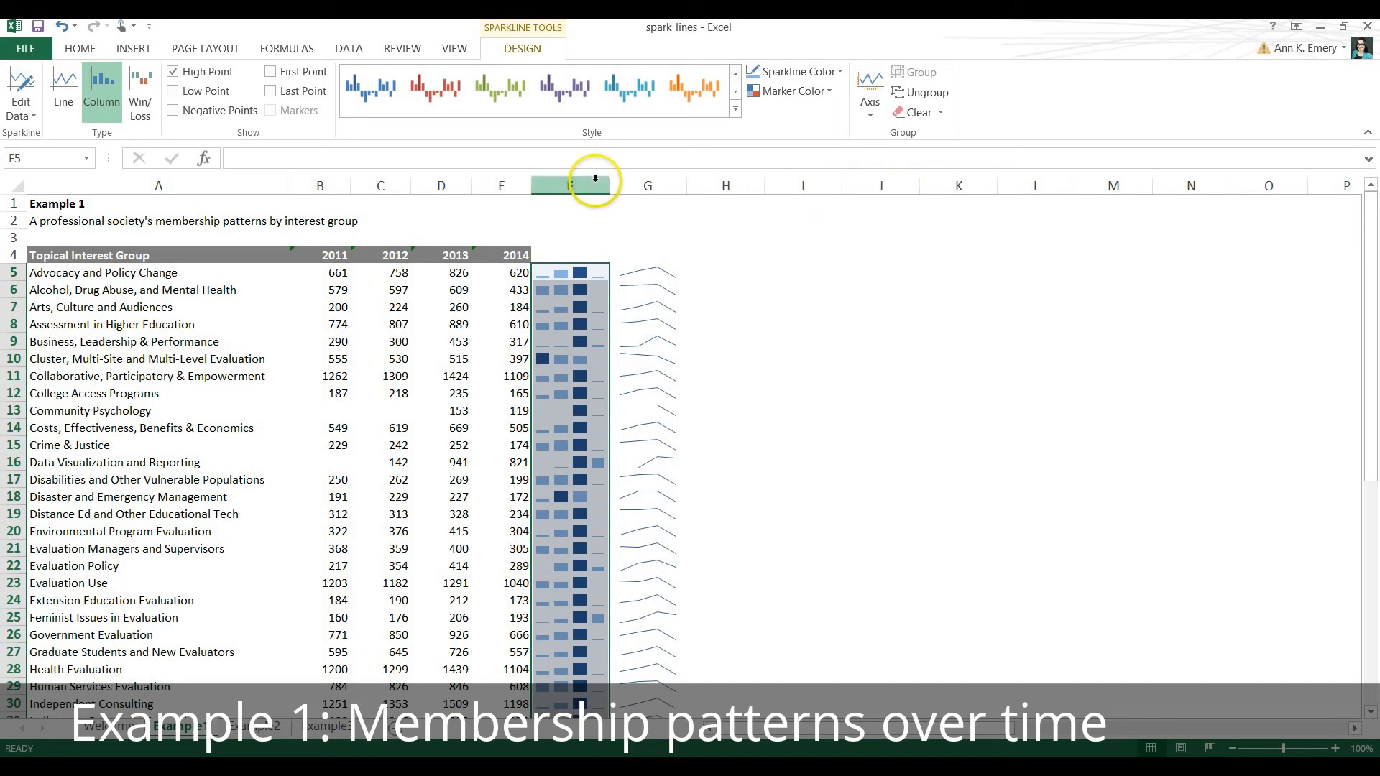
# Widen columns F and G together and increase the height of all rows to enlarge the sparklines.
pyautogui.moveTo(594, 178); pyautogui.dragTo(627, 186)
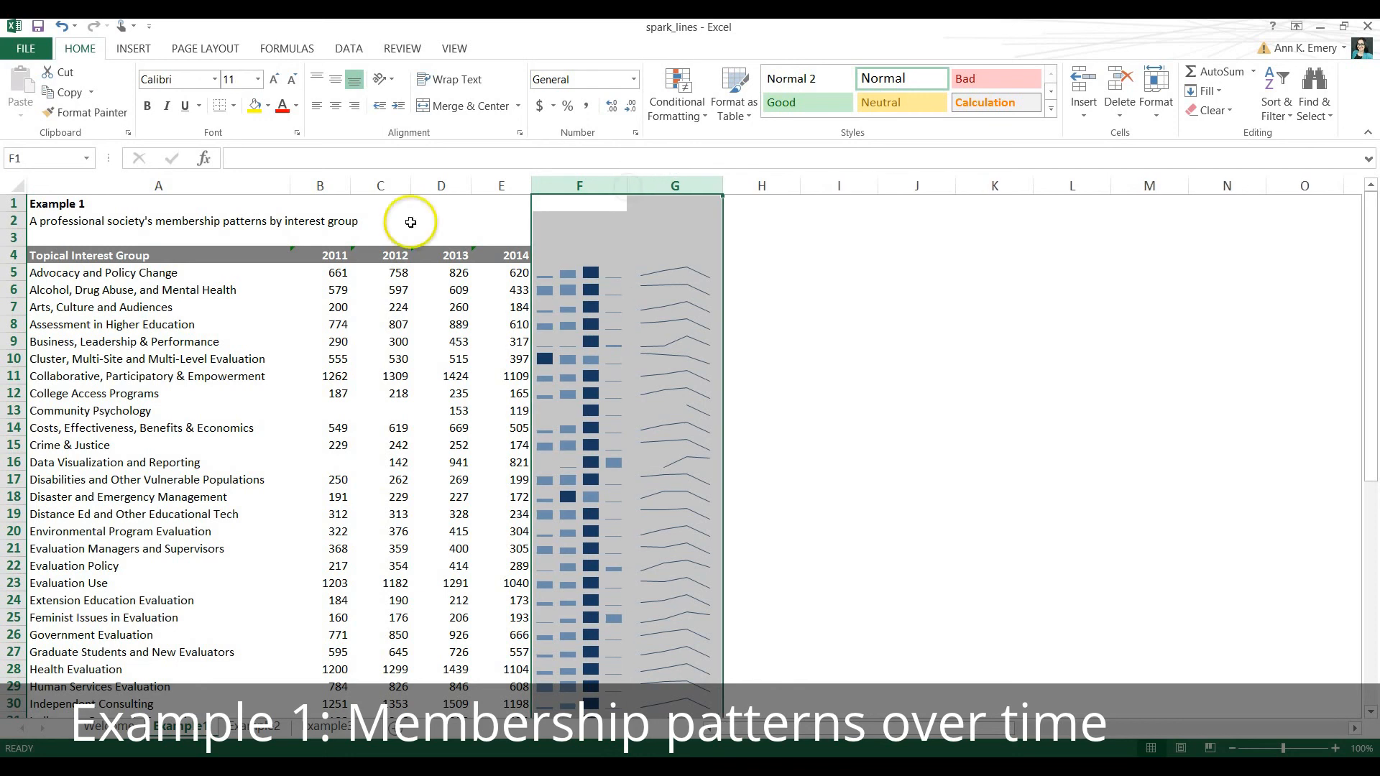
pyautogui.click(16, 186)
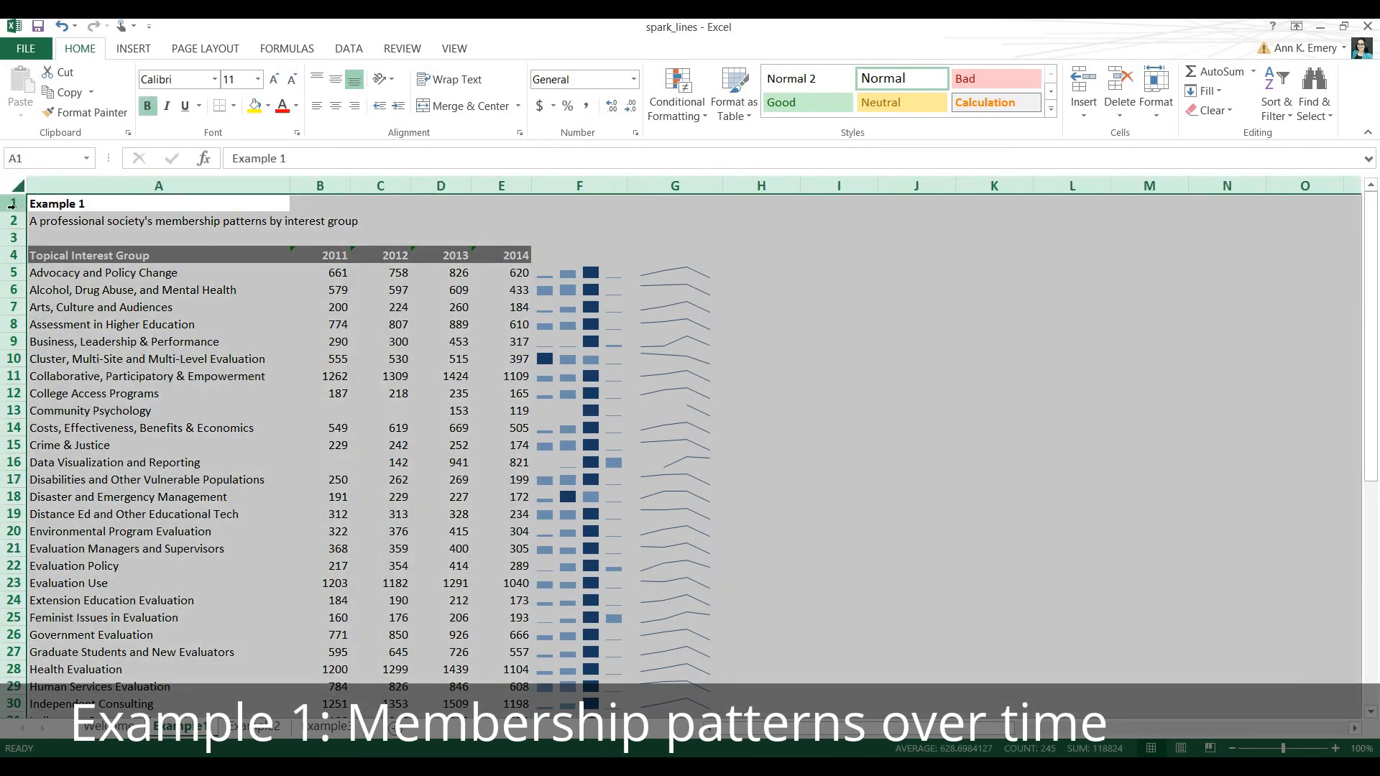
pyautogui.moveTo(17, 208); pyautogui.dragTo(19, 223)
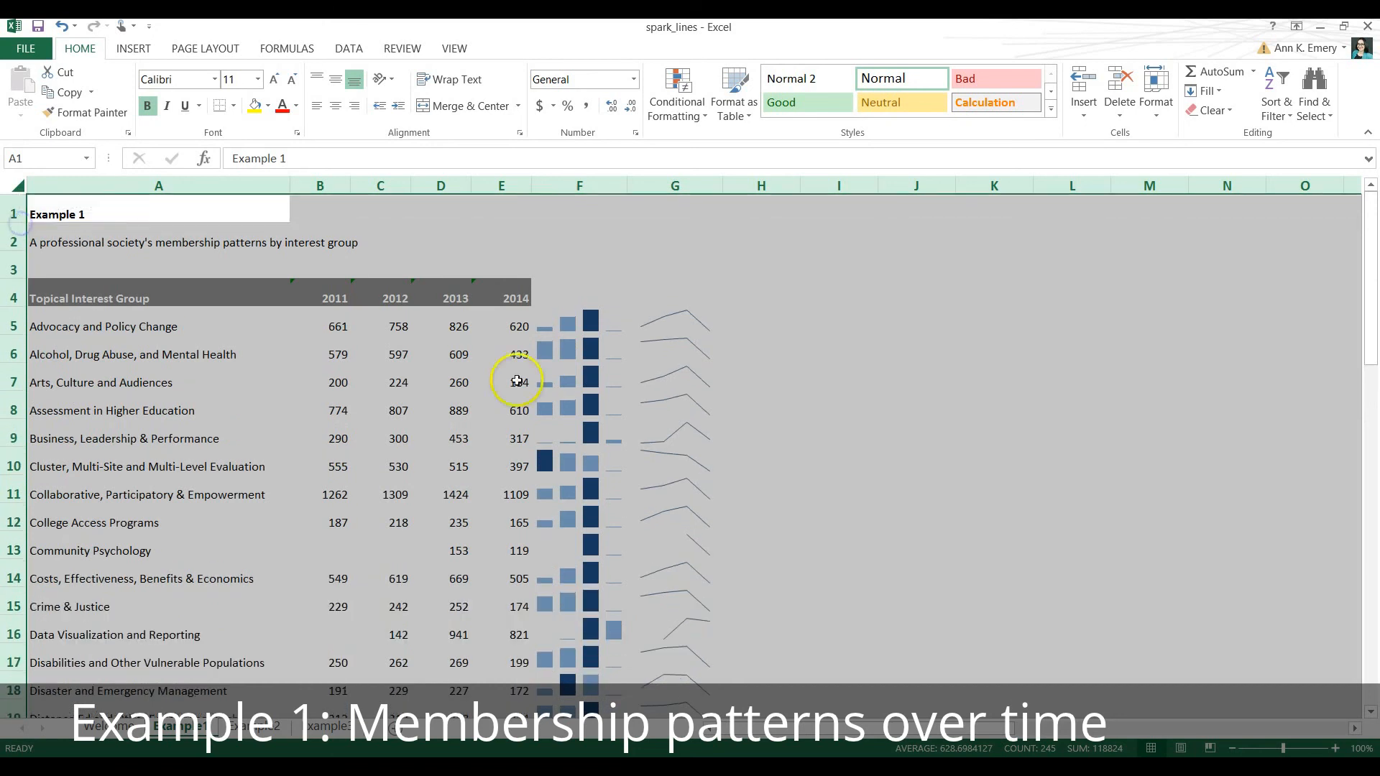
pyautogui.click(748, 315)
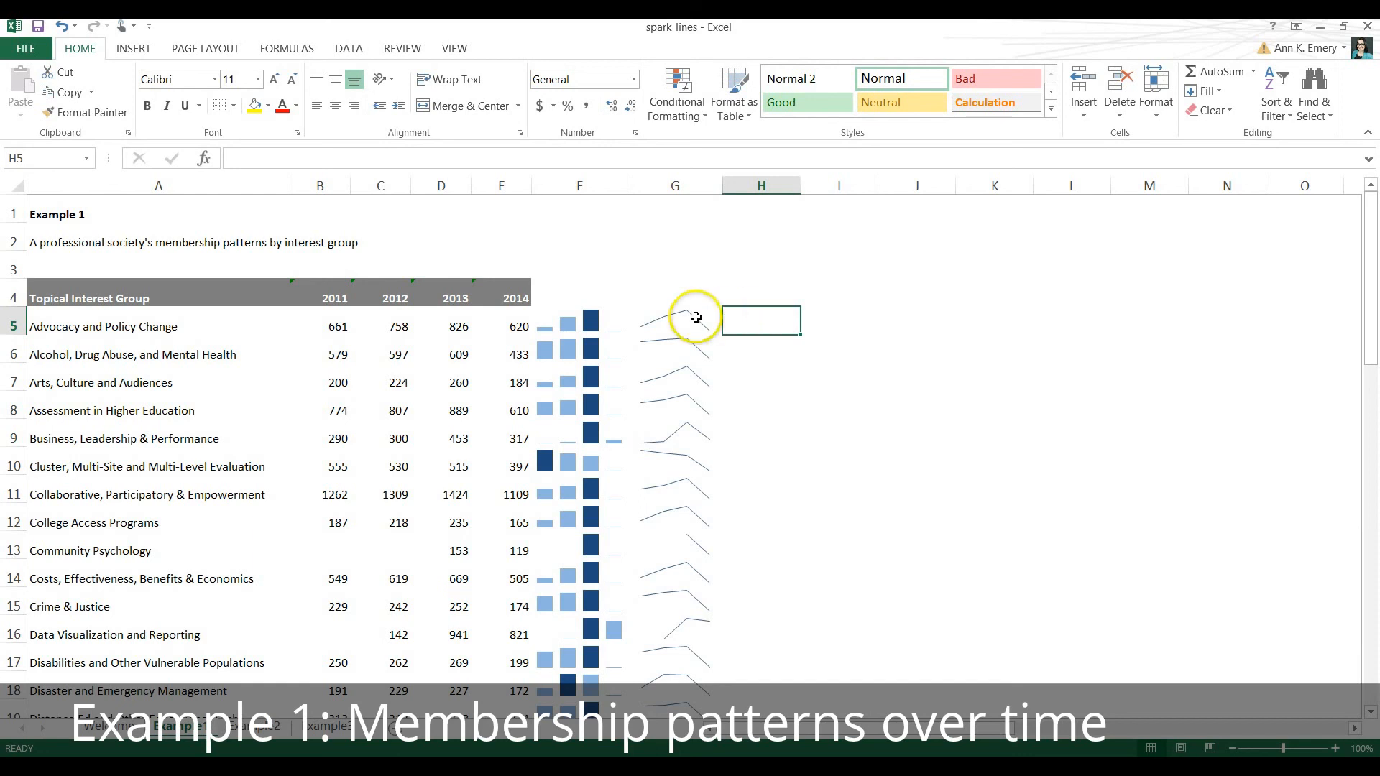
# Compare the column sparklines in column F with the 2011 values in B5:B7 to examine how each row is scaled.
pyautogui.click(574, 318)
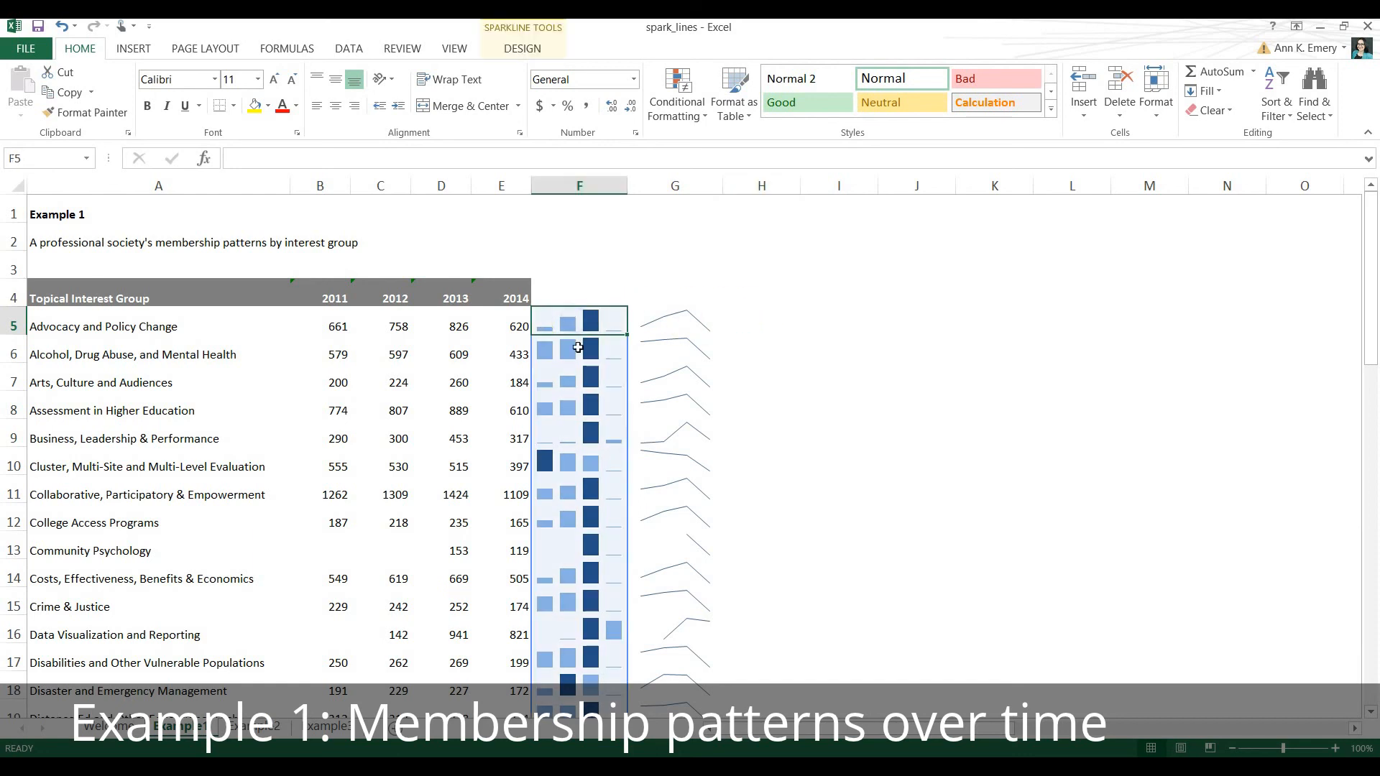
pyautogui.click(577, 349)
pyautogui.click(588, 323)
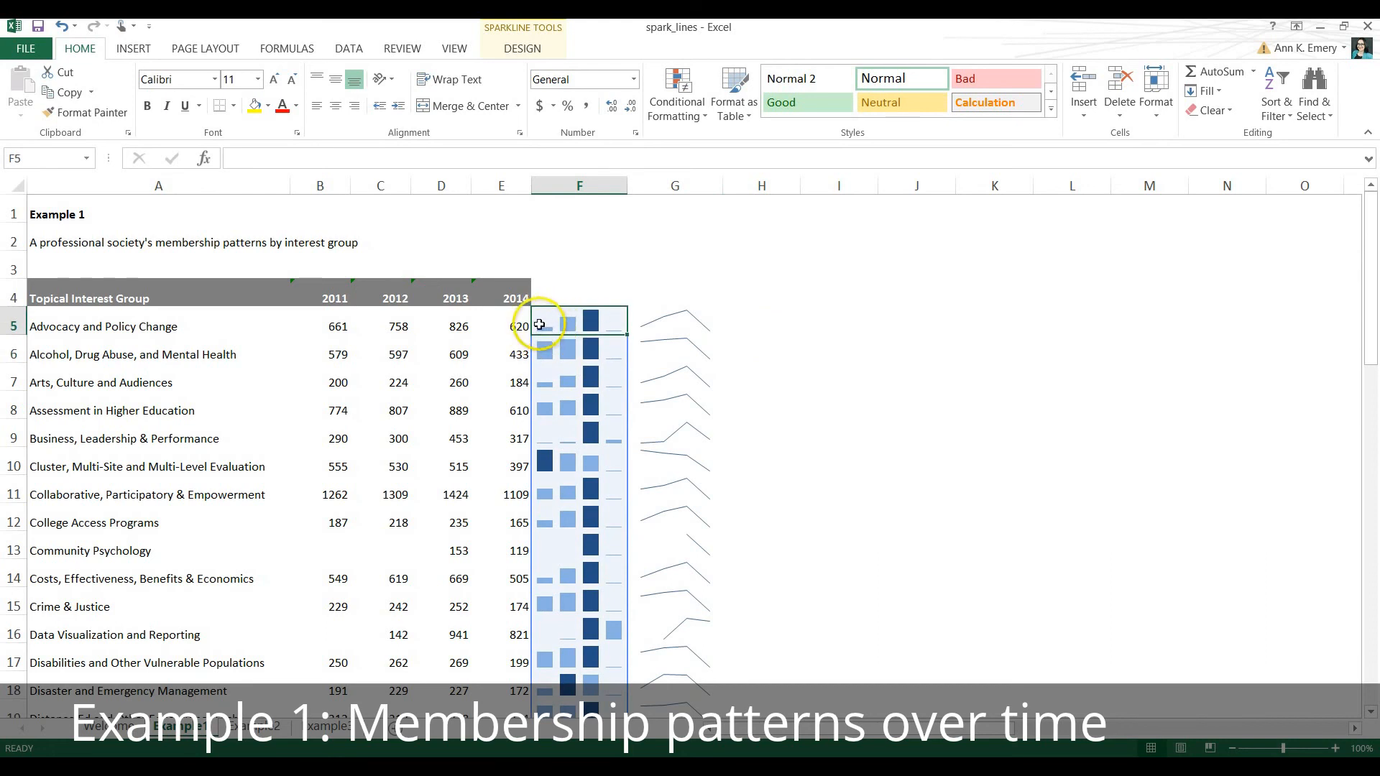
pyautogui.click(349, 330)
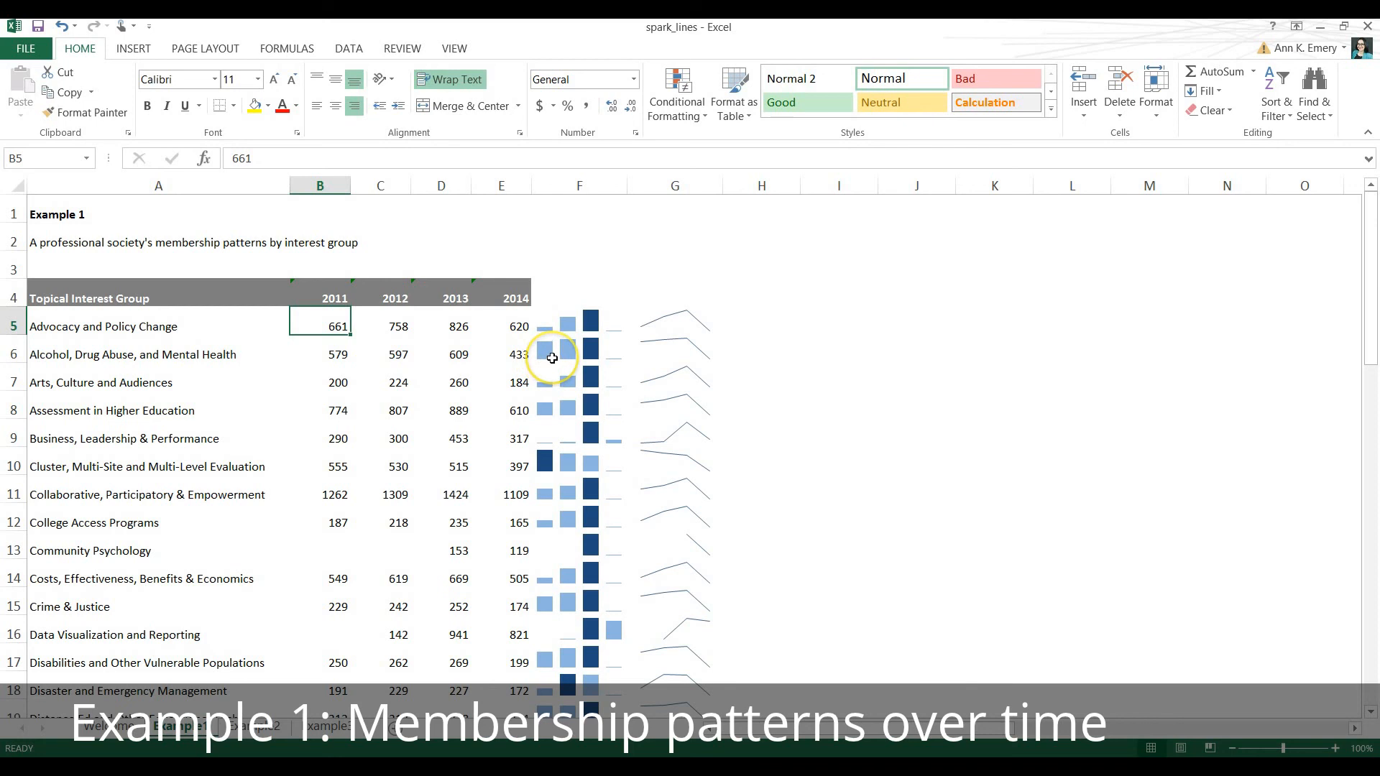
pyautogui.click(334, 356)
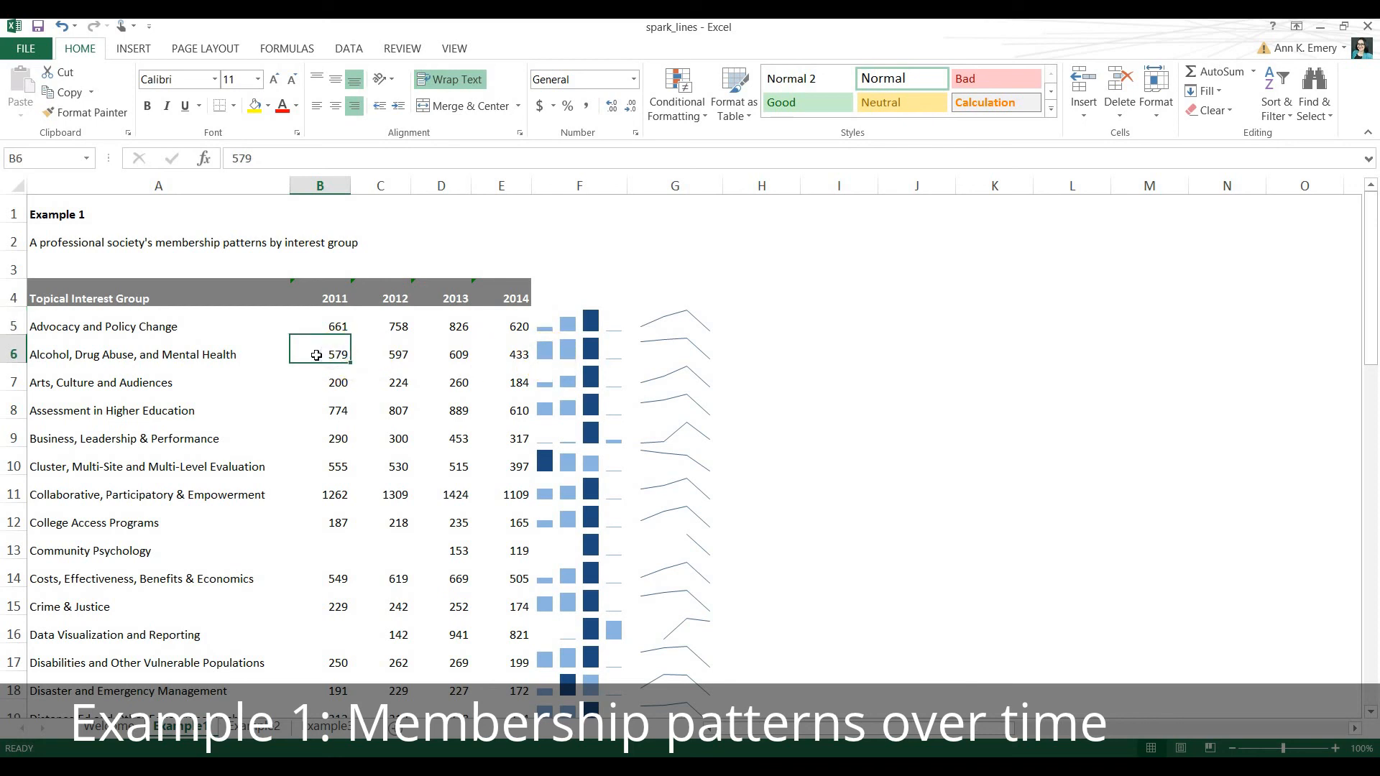
pyautogui.click(327, 322)
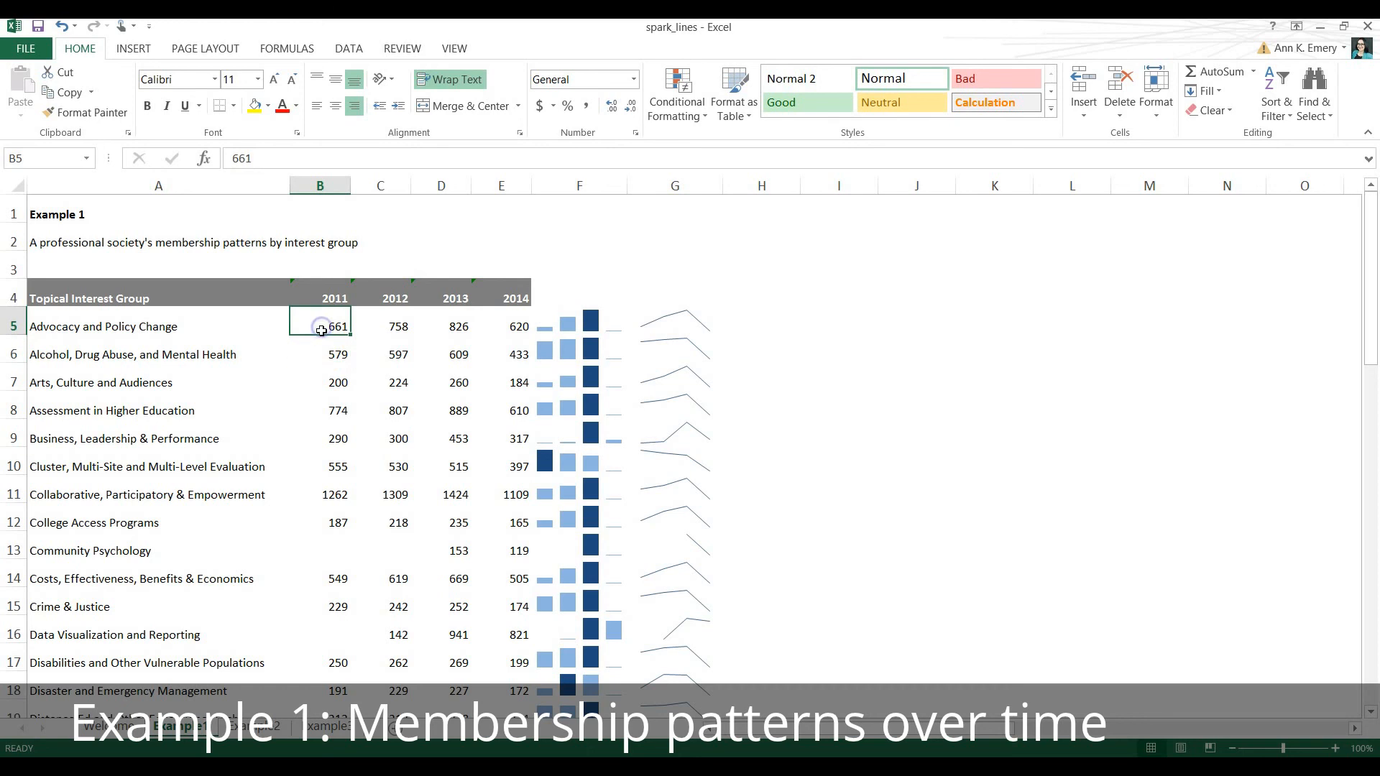
pyautogui.click(321, 346)
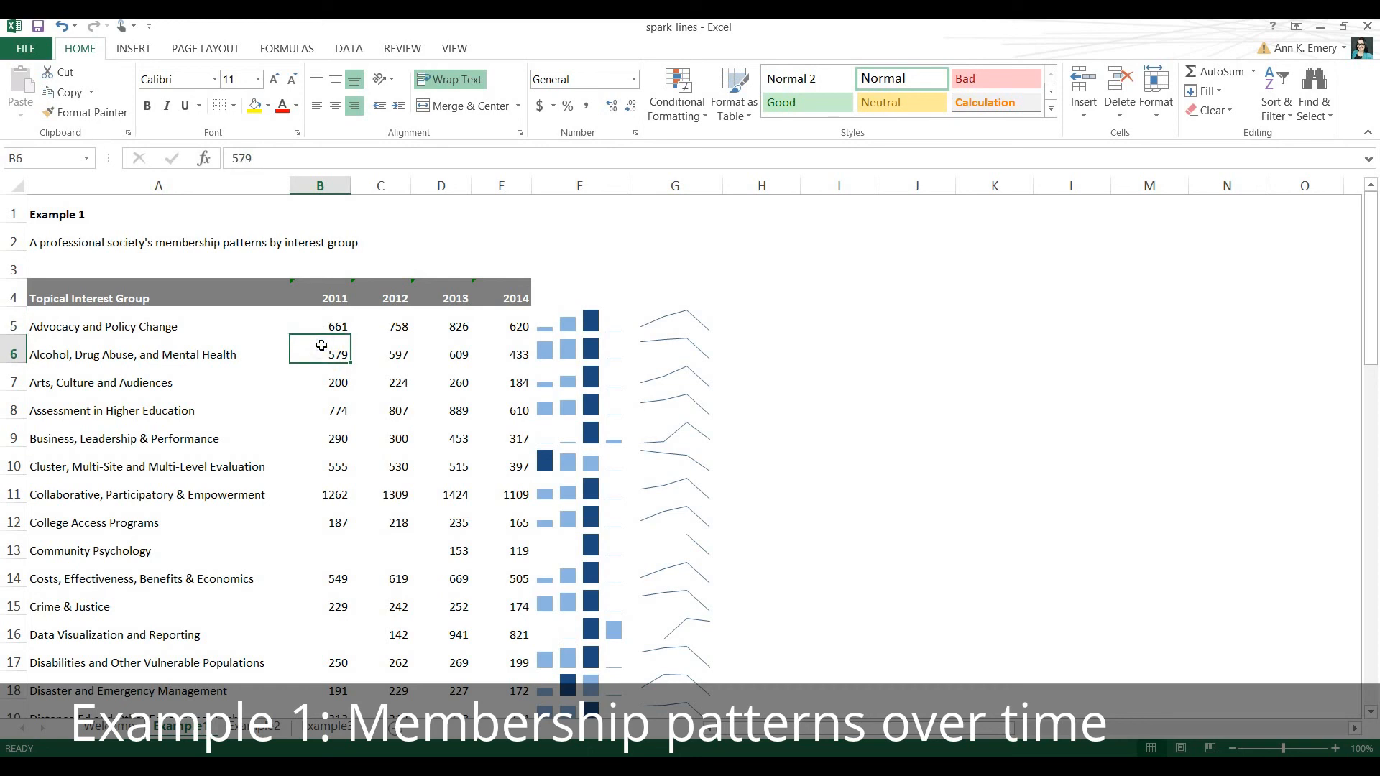
pyautogui.click(322, 377)
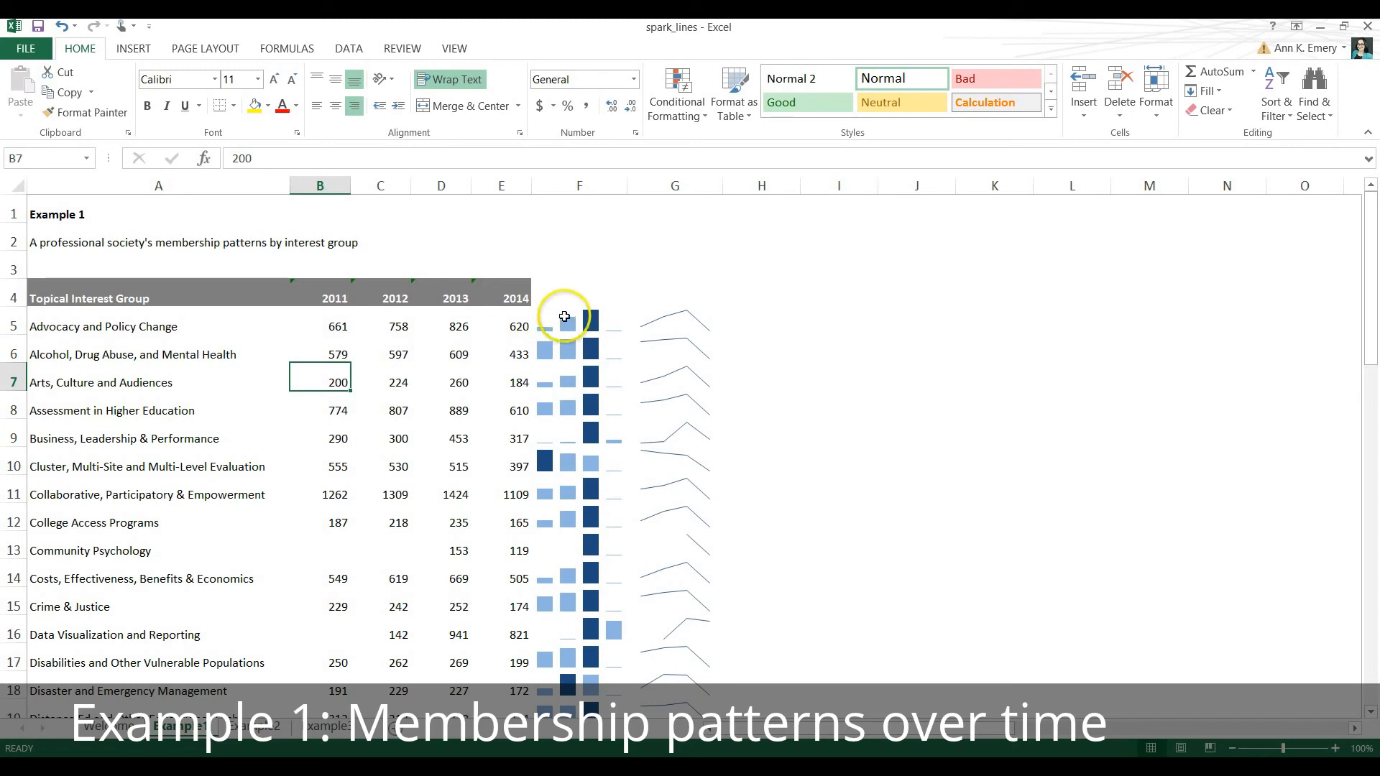
# Set the vertical axis minimum of the column sparklines in F5:F53 to Same for All Sparklines.
pyautogui.moveTo(564, 323); pyautogui.dragTo(599, 672)
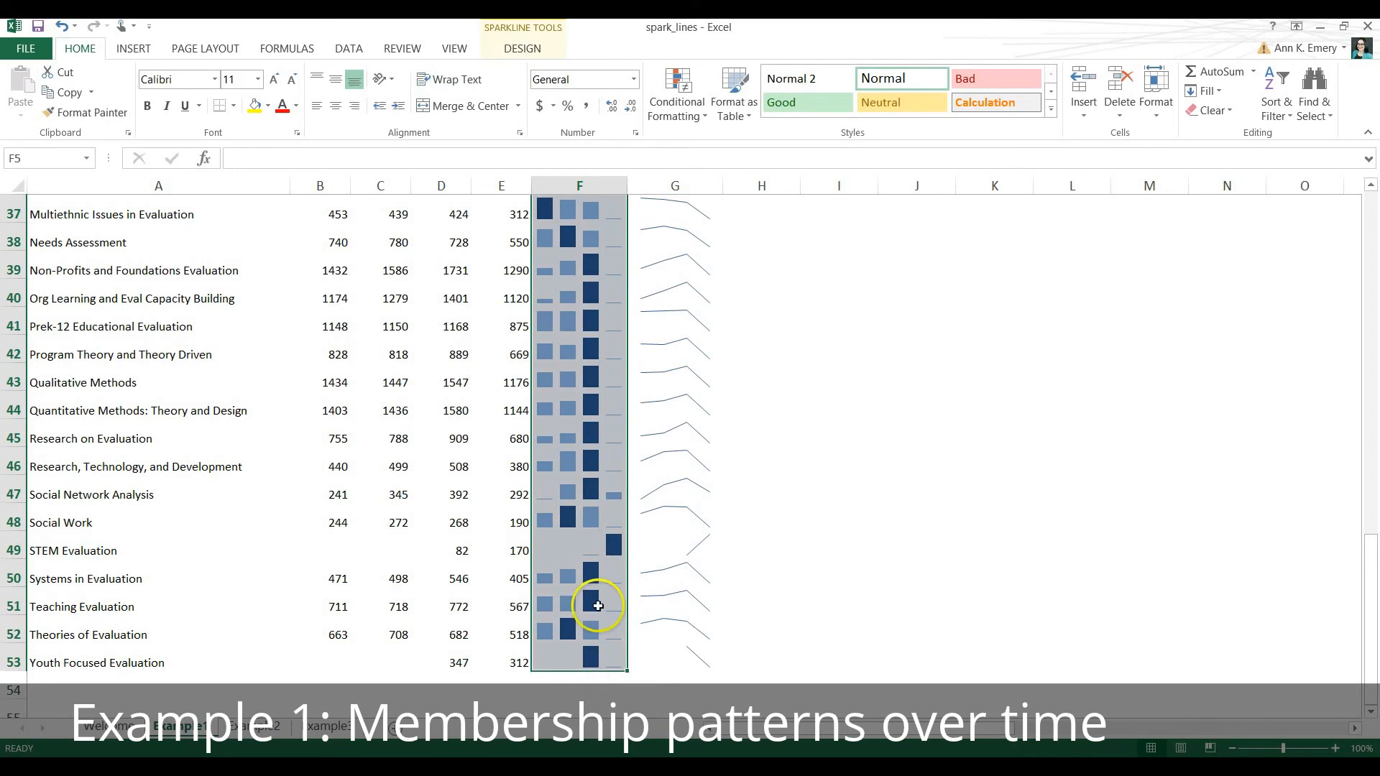
pyautogui.click(538, 49)
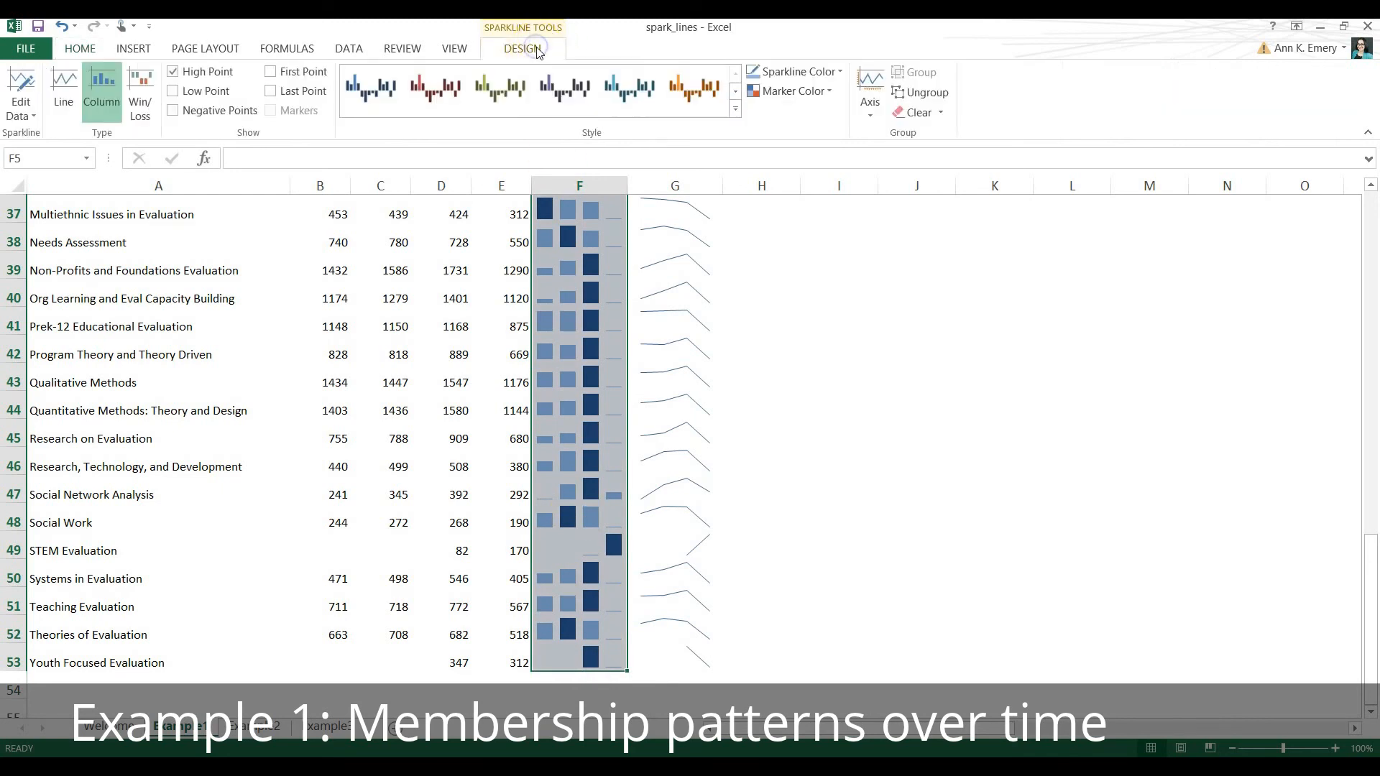
pyautogui.click(872, 108)
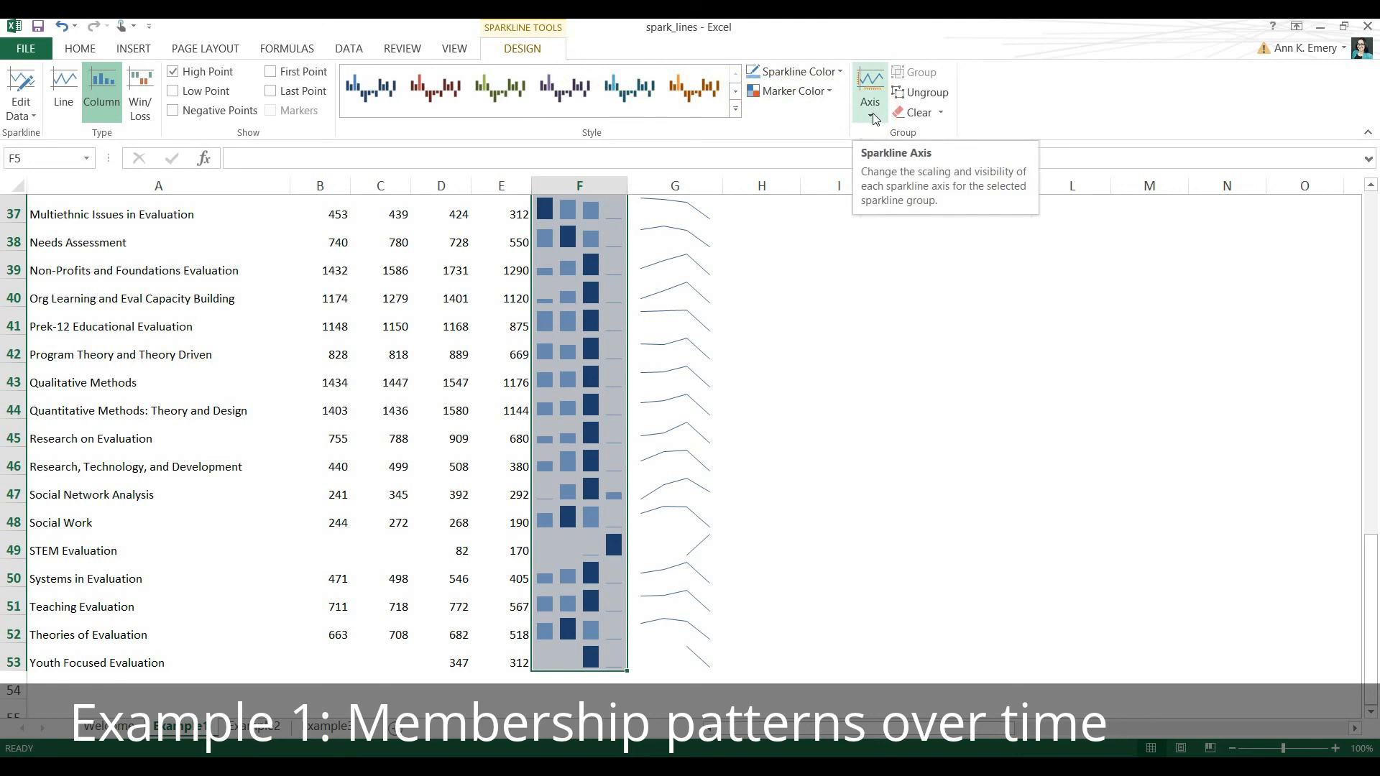
pyautogui.click(873, 115)
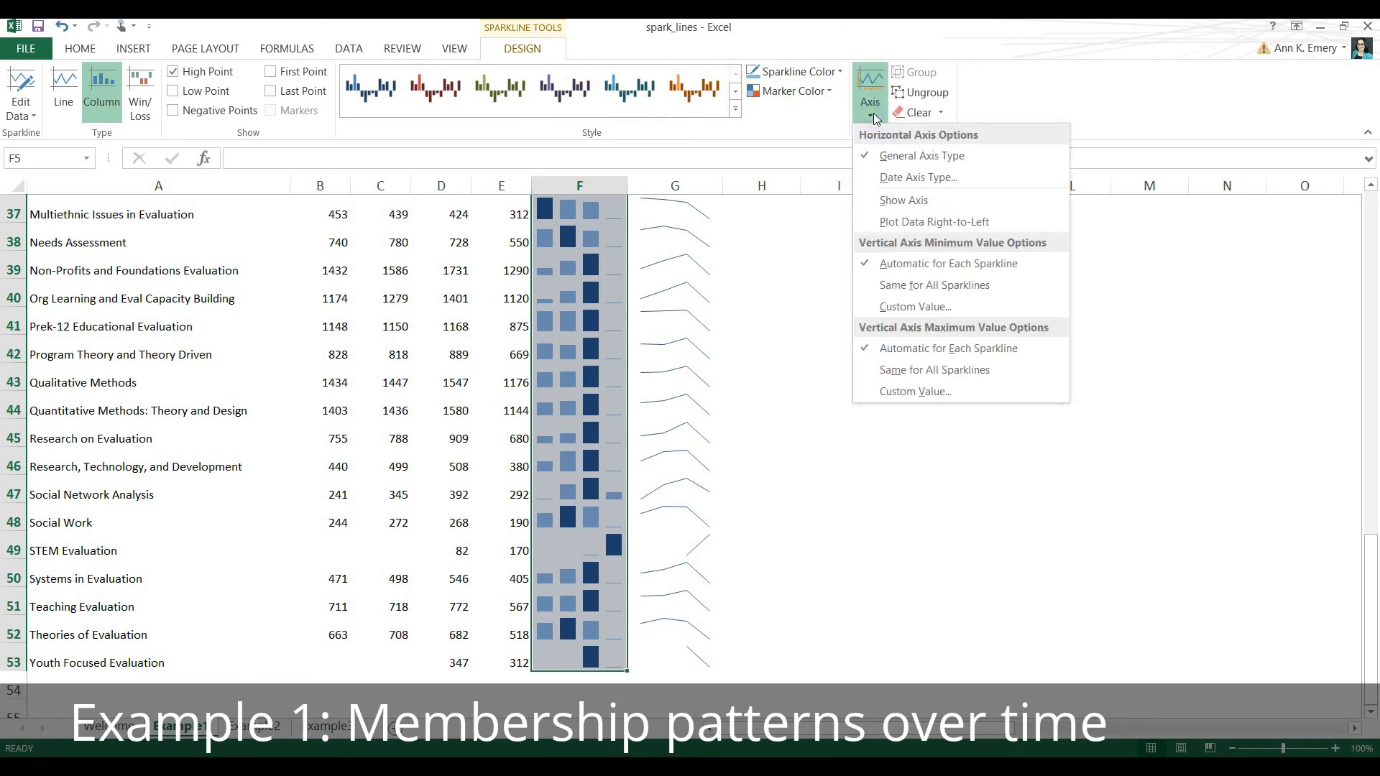
pyautogui.click(889, 287)
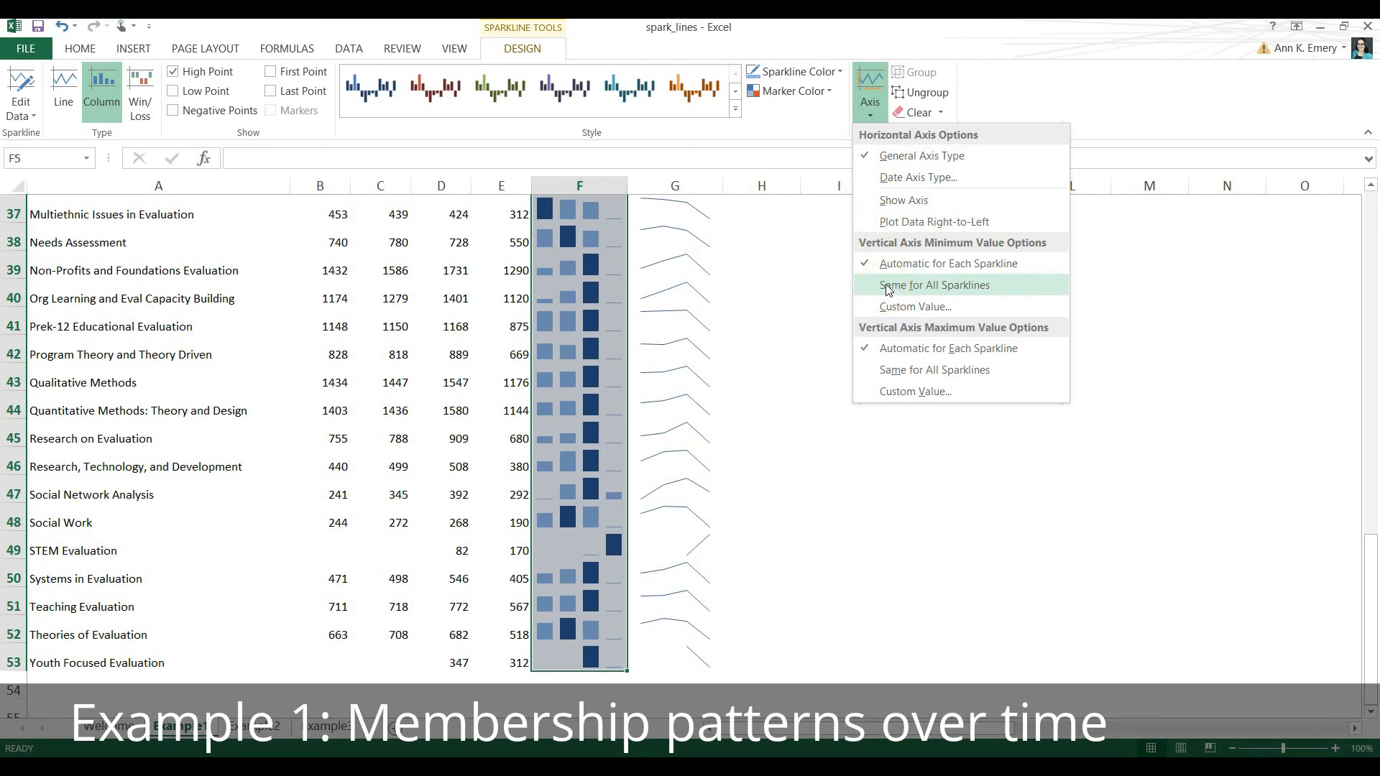
pyautogui.click(889, 286)
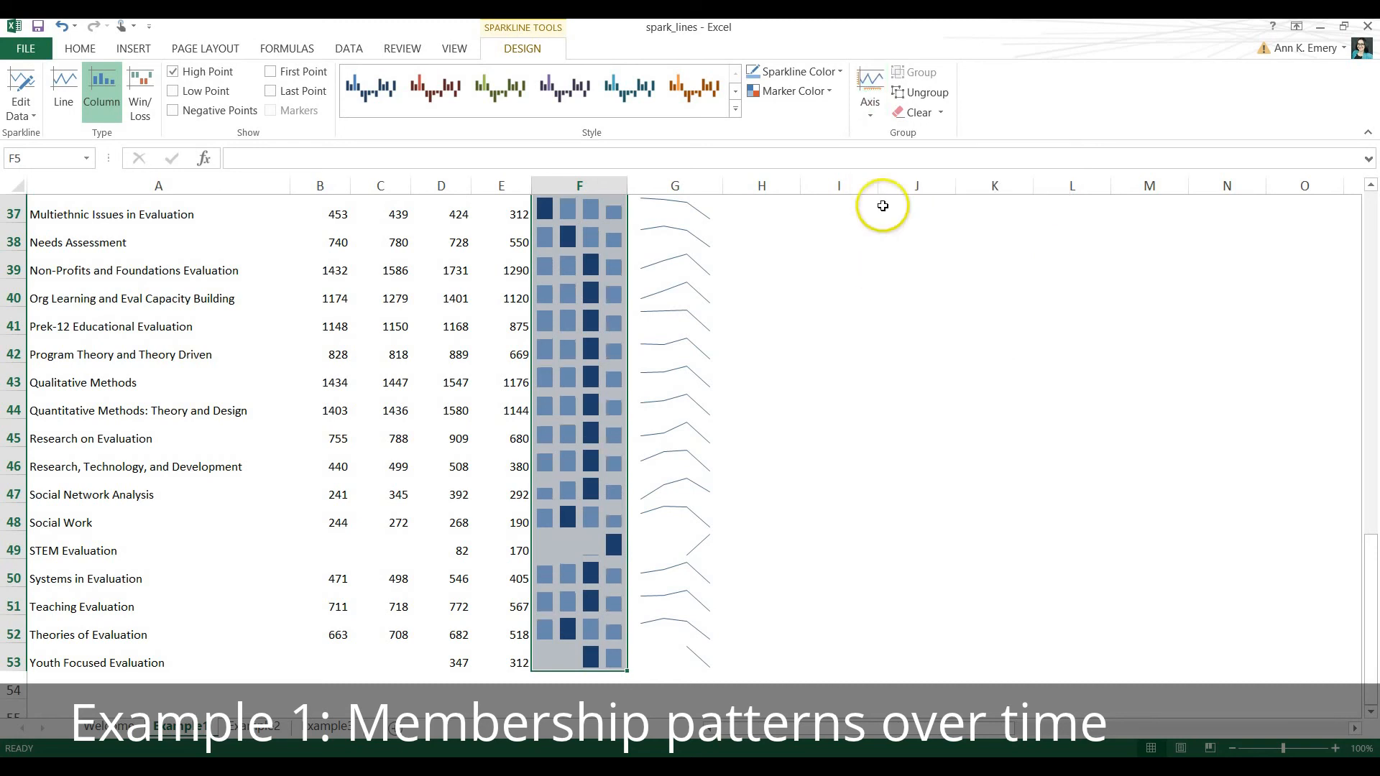
# Set the vertical axis maximum of the column sparklines in F5:F53 to Same for All Sparklines and review the column up to F5.
pyautogui.click(870, 107)
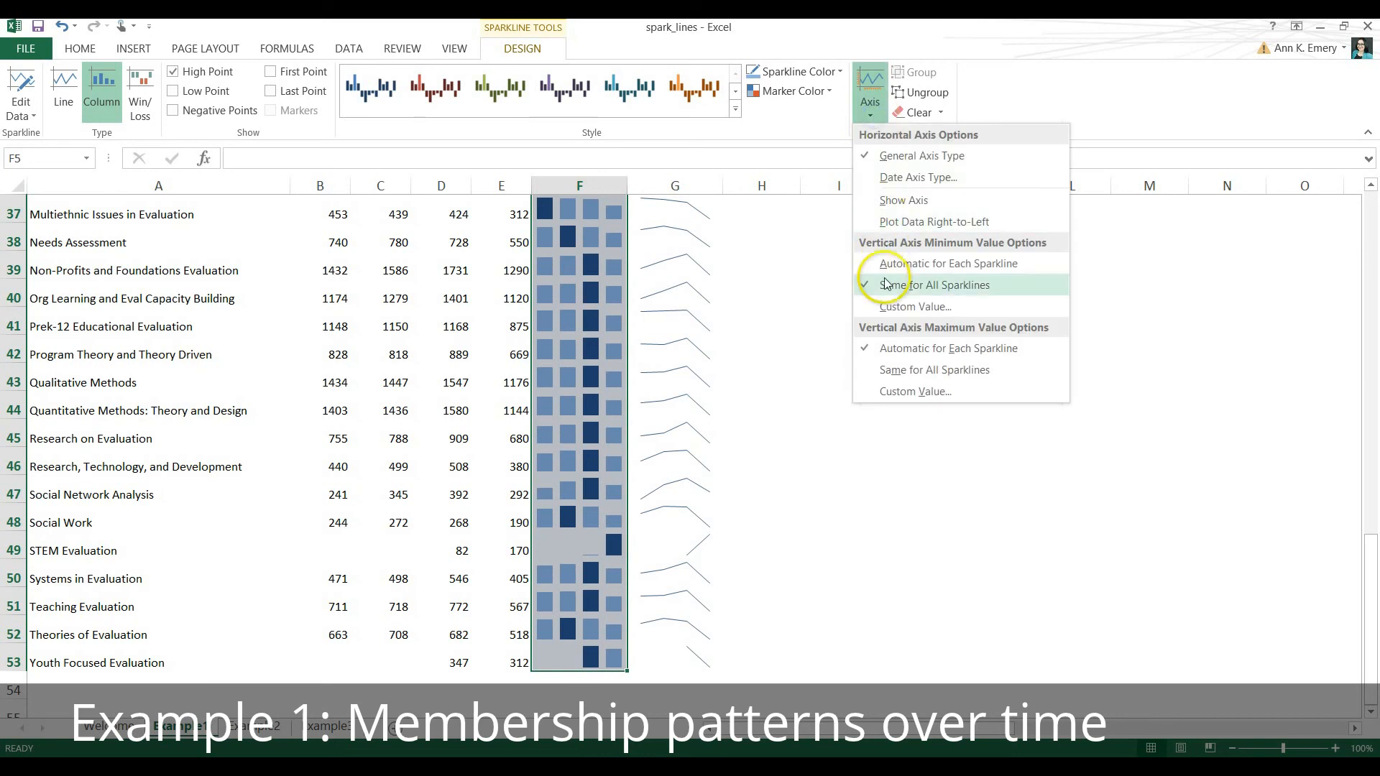
pyautogui.click(891, 370)
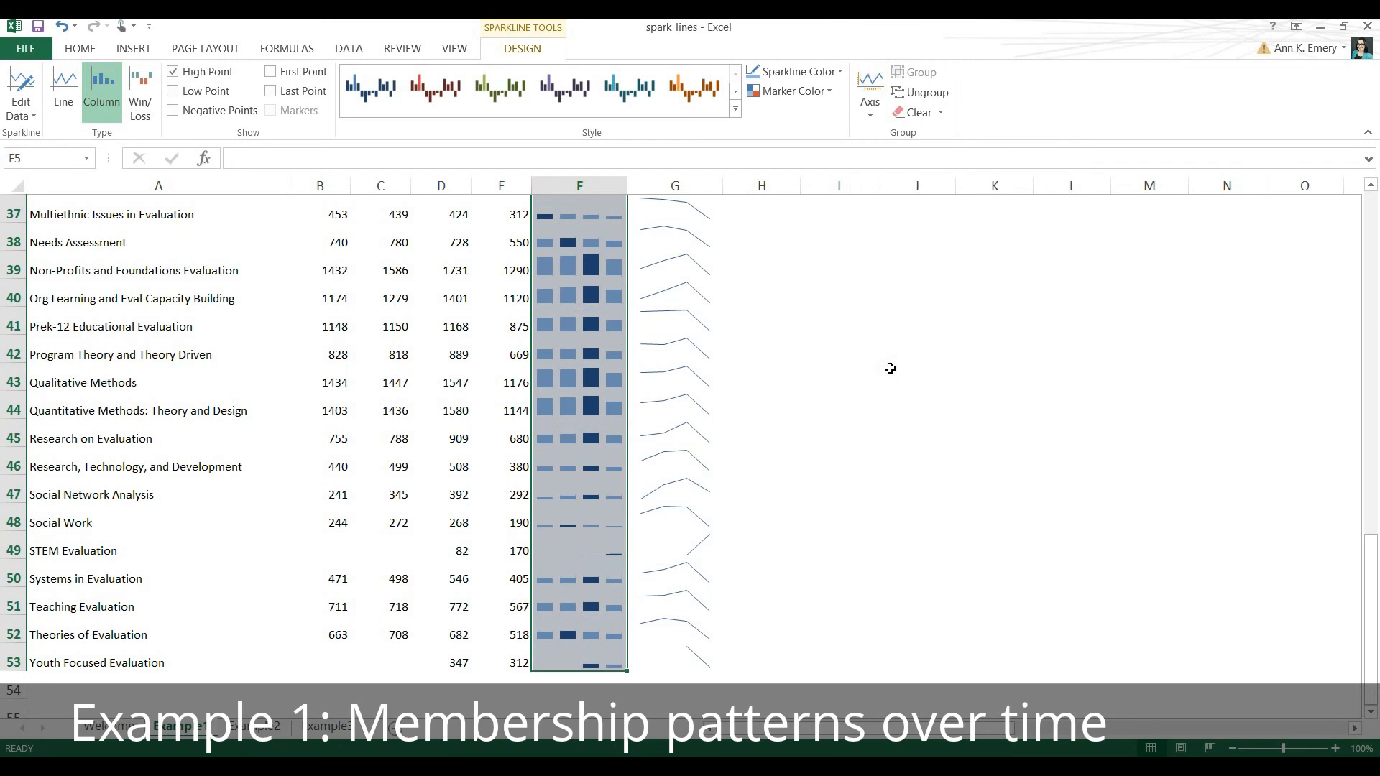
pyautogui.scroll(4, 887, 360)
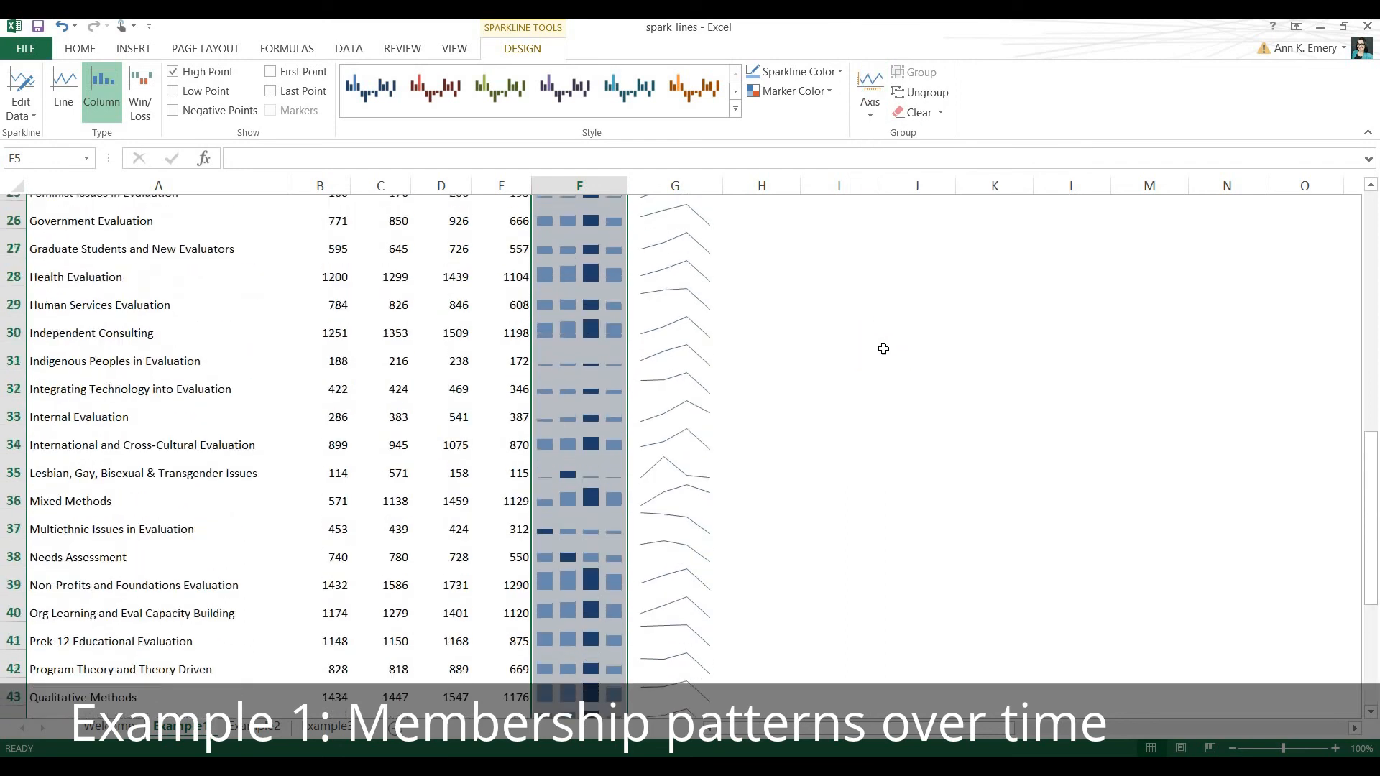
pyautogui.scroll(4, 883, 348)
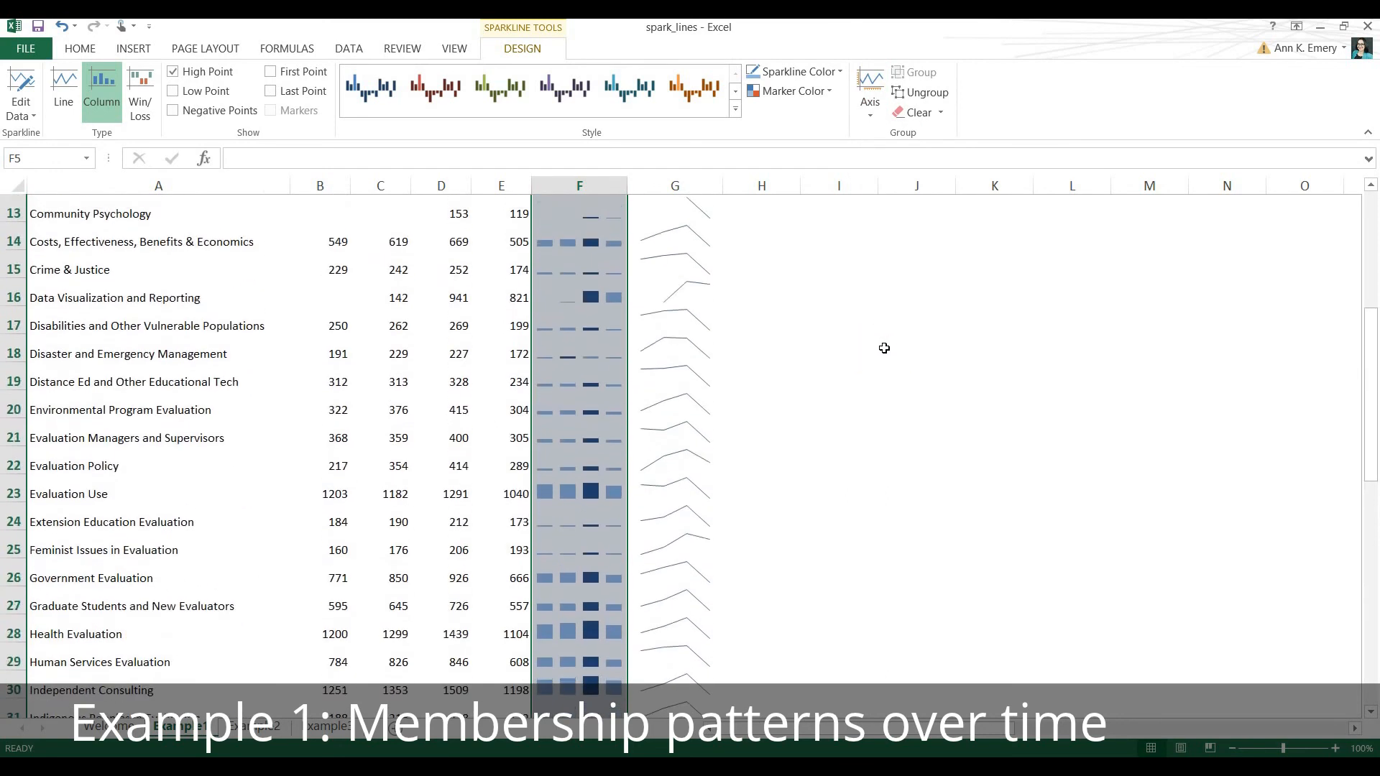
pyautogui.scroll(4, 883, 348)
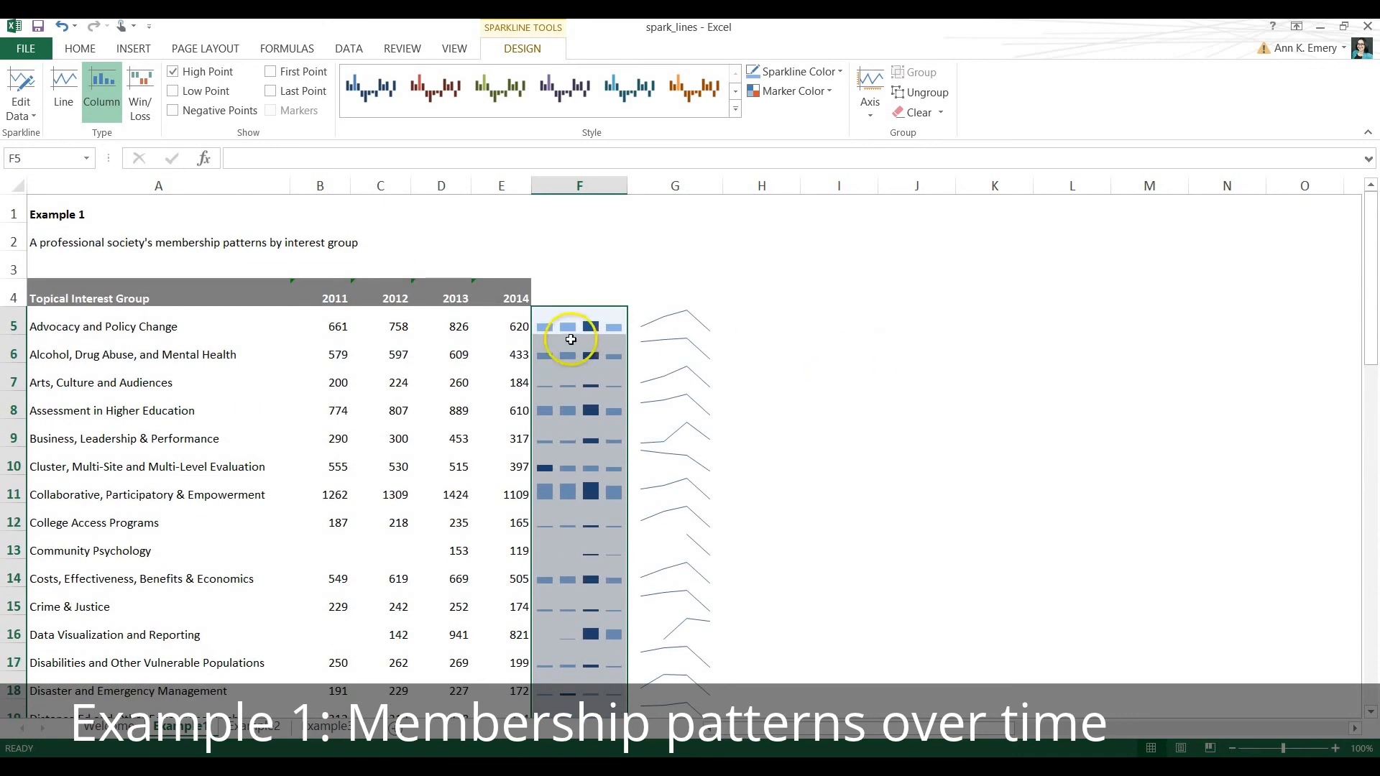
pyautogui.click(572, 324)
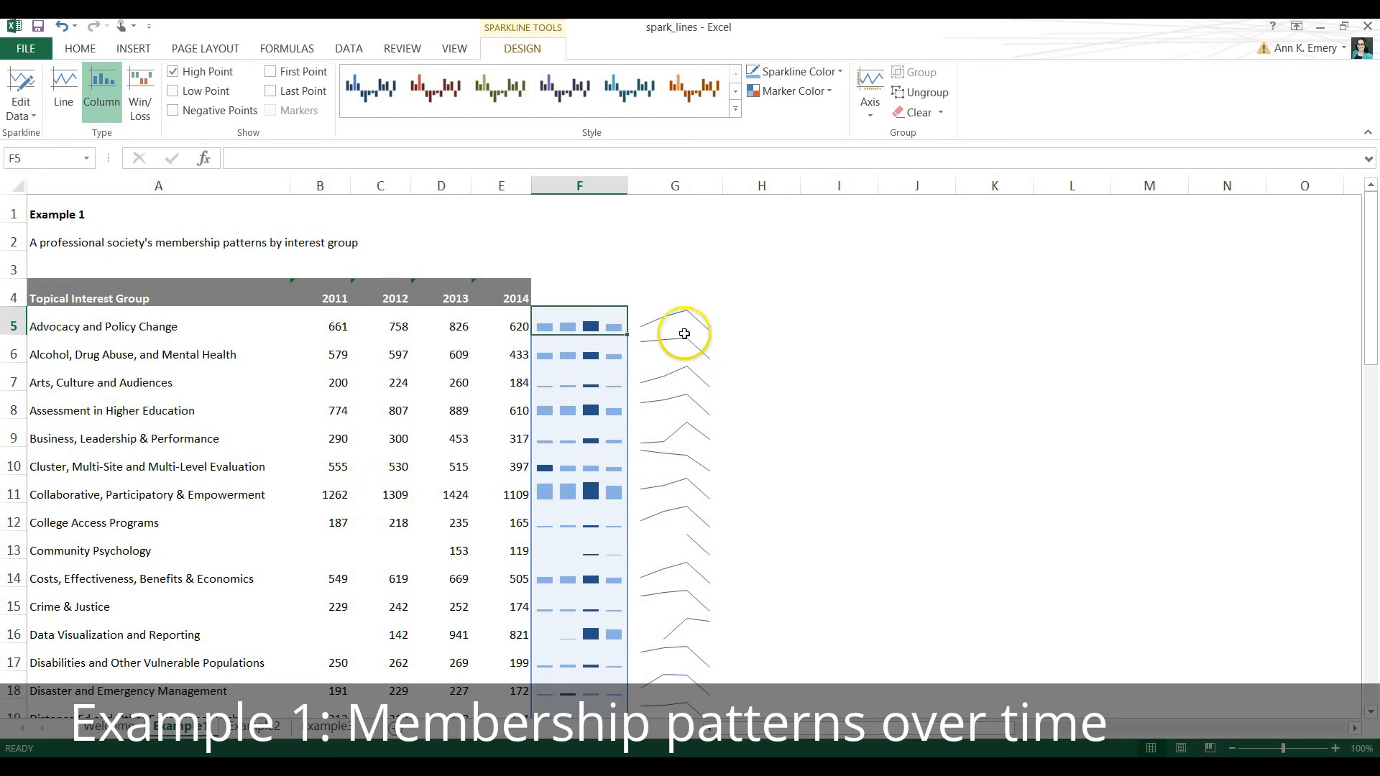
# Set the vertical axis minimum of the line sparklines in G5:G53 to Same for All Sparklines.
pyautogui.moveTo(681, 318); pyautogui.dragTo(676, 660)
pyautogui.scroll(11, 841, 456)
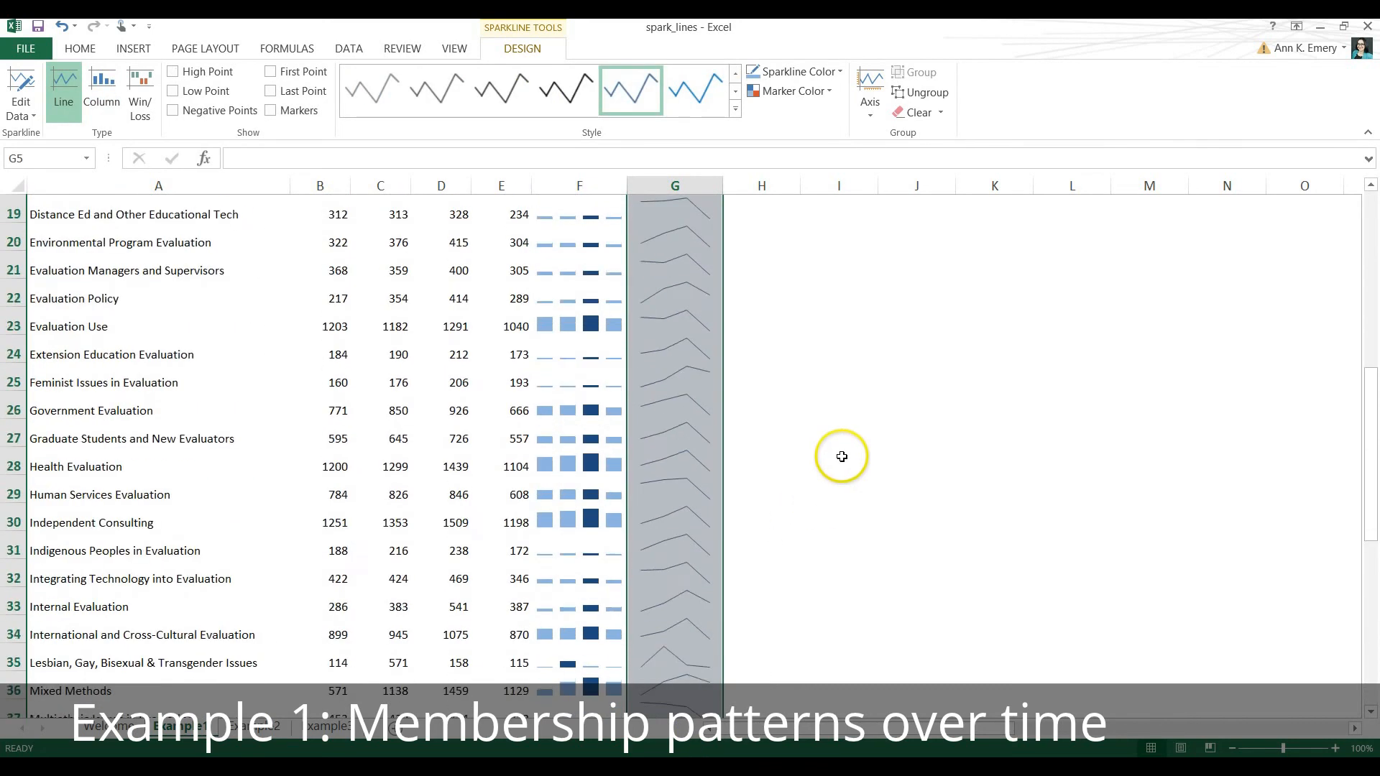
pyautogui.scroll(1, 842, 456)
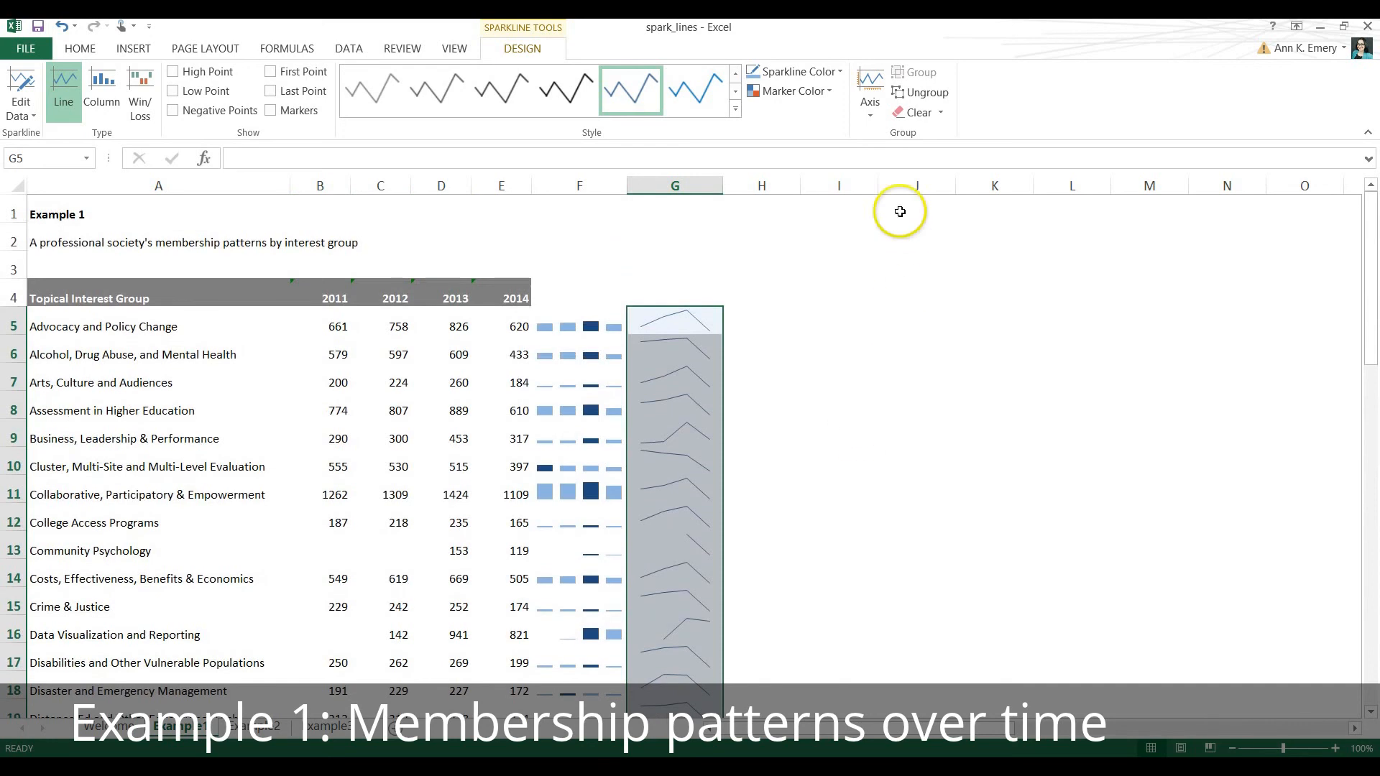
pyautogui.click(883, 115)
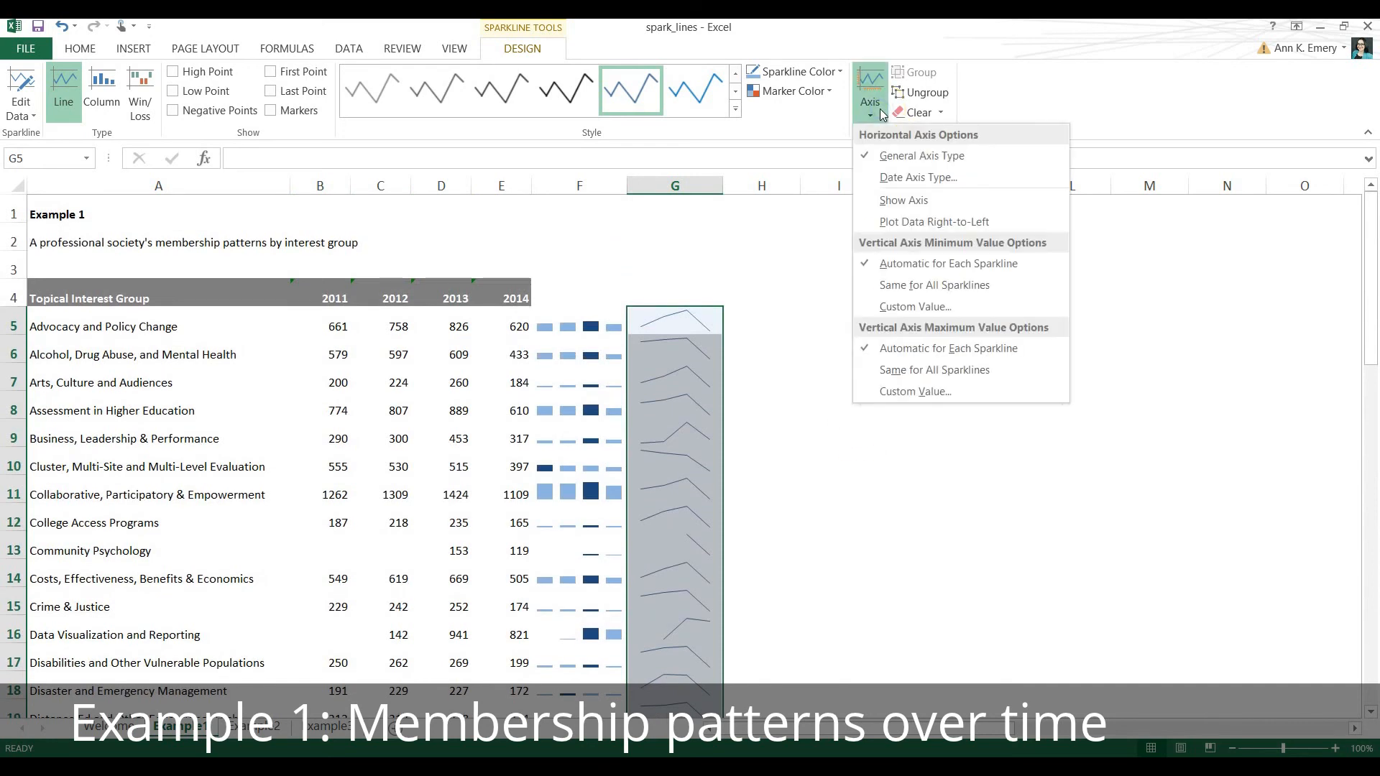
pyautogui.click(888, 288)
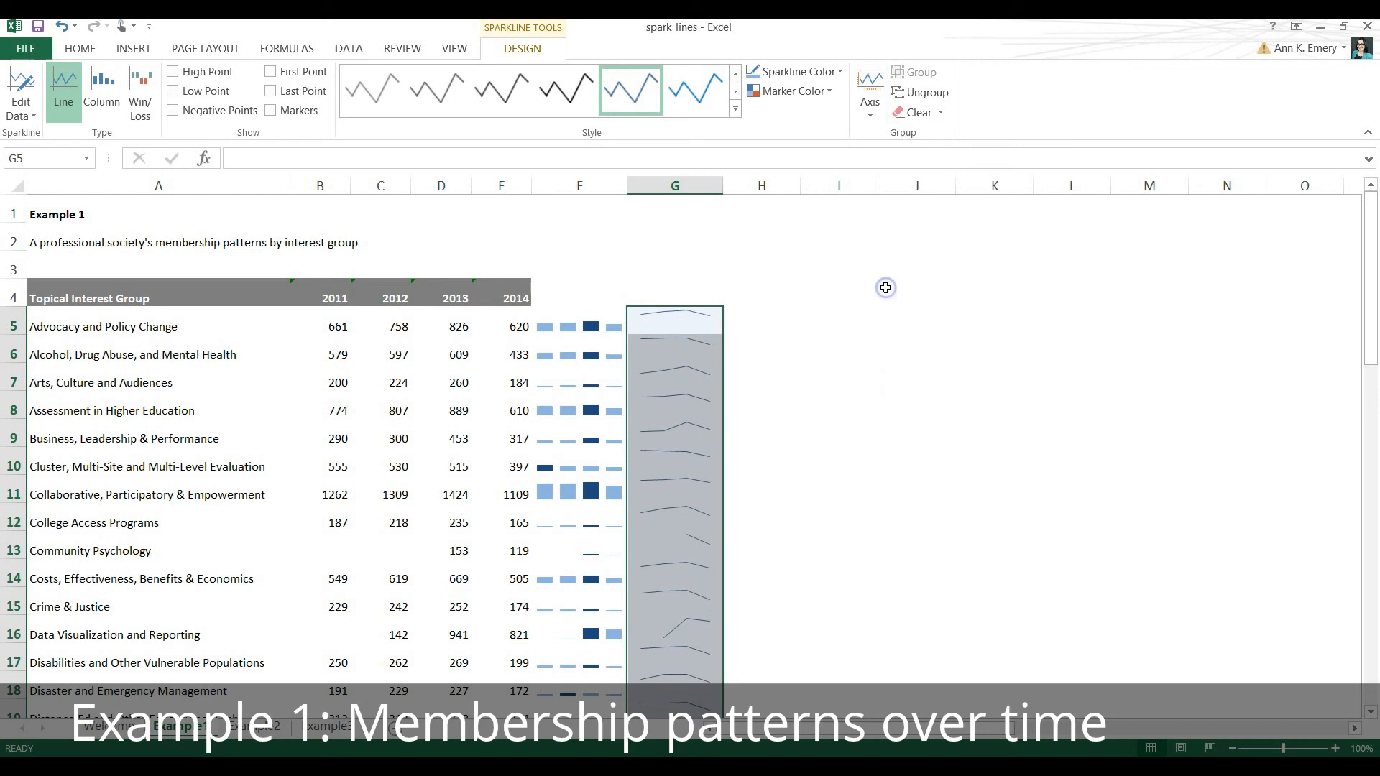
# Set the vertical axis maximum of the line sparklines in G5:G53 to Same for All Sparklines and review the rows below.
pyautogui.click(878, 115)
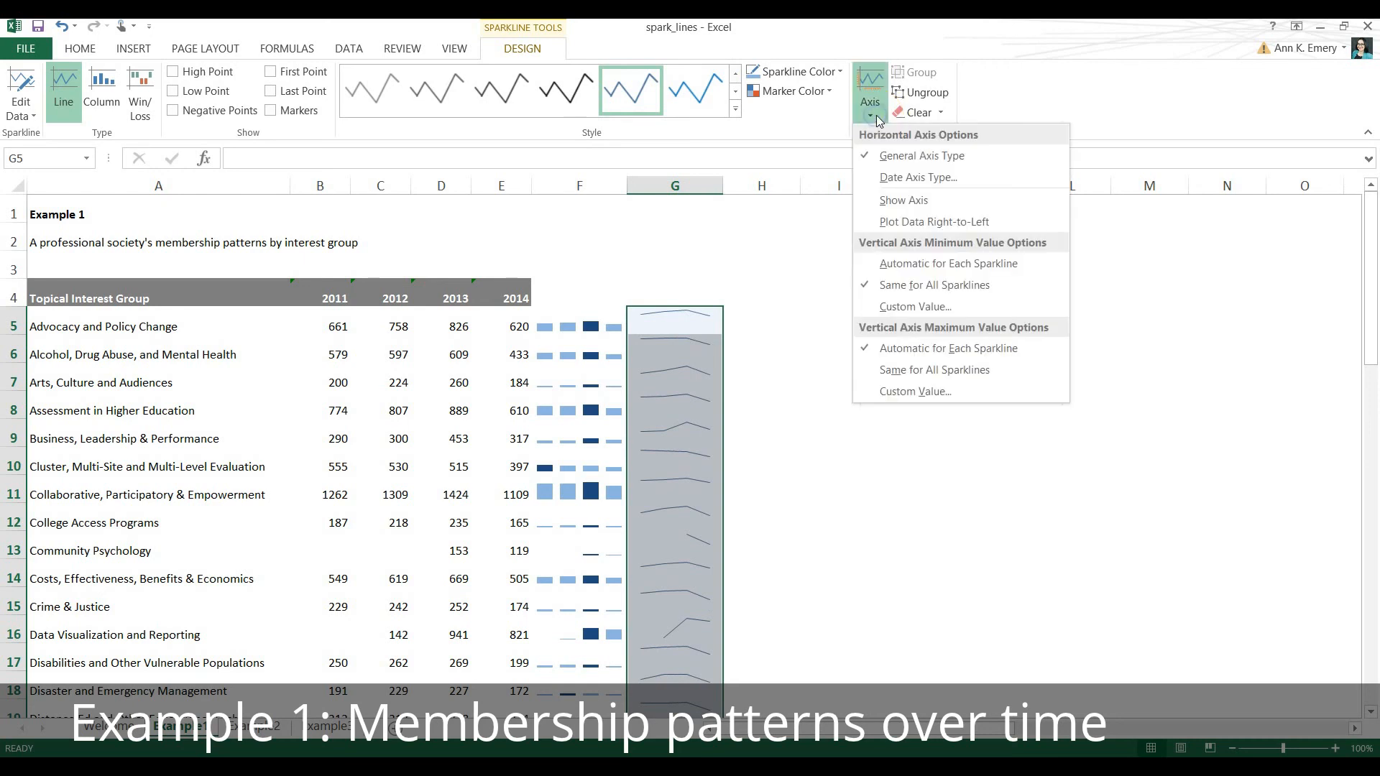
pyautogui.click(916, 371)
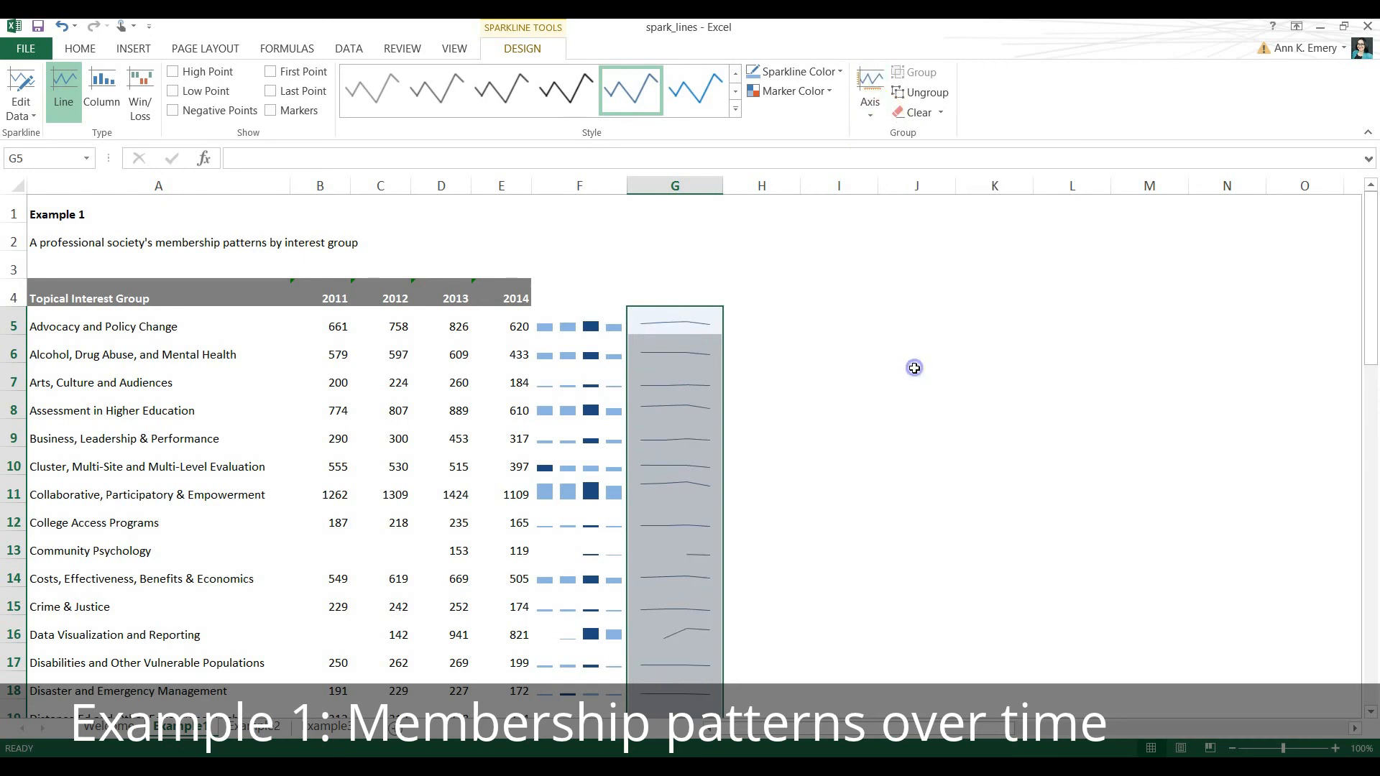
pyautogui.click(807, 343)
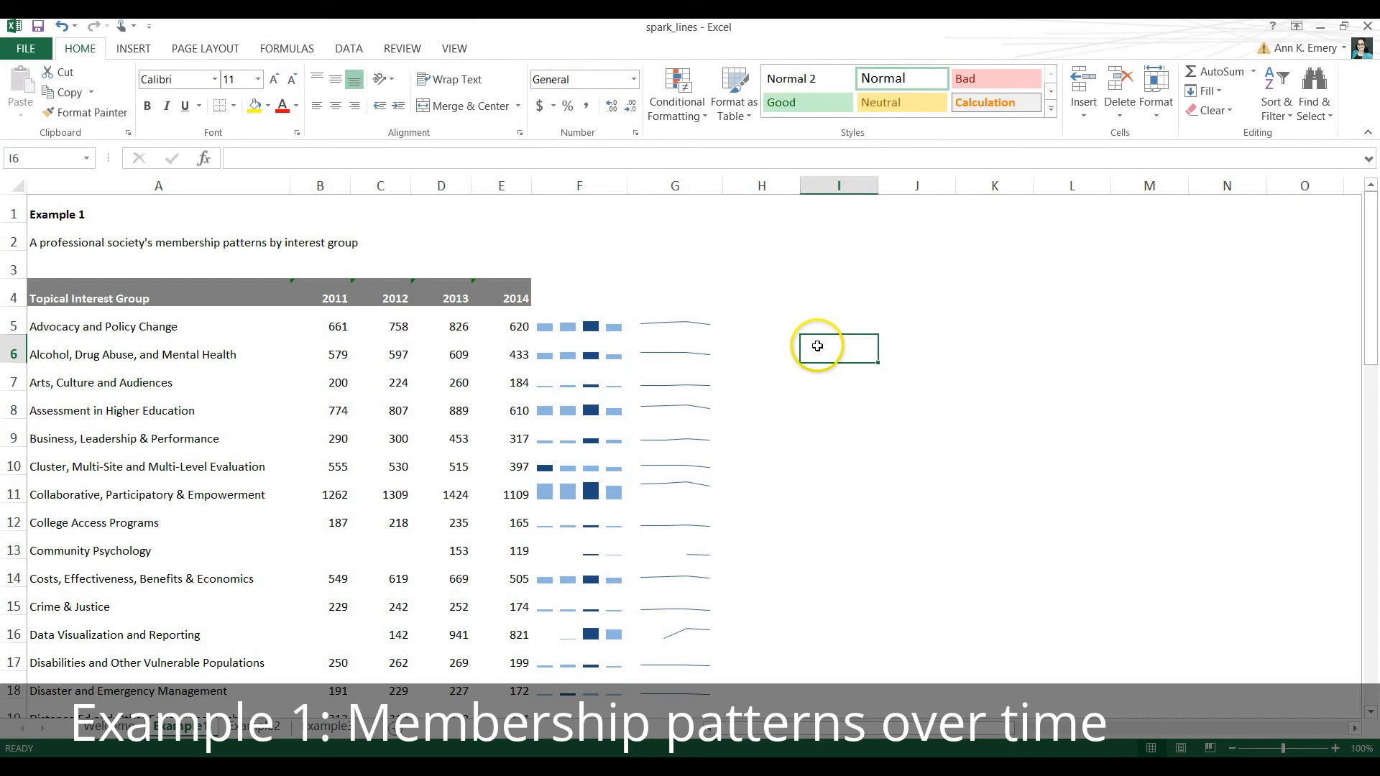
pyautogui.scroll(-1, 810, 345)
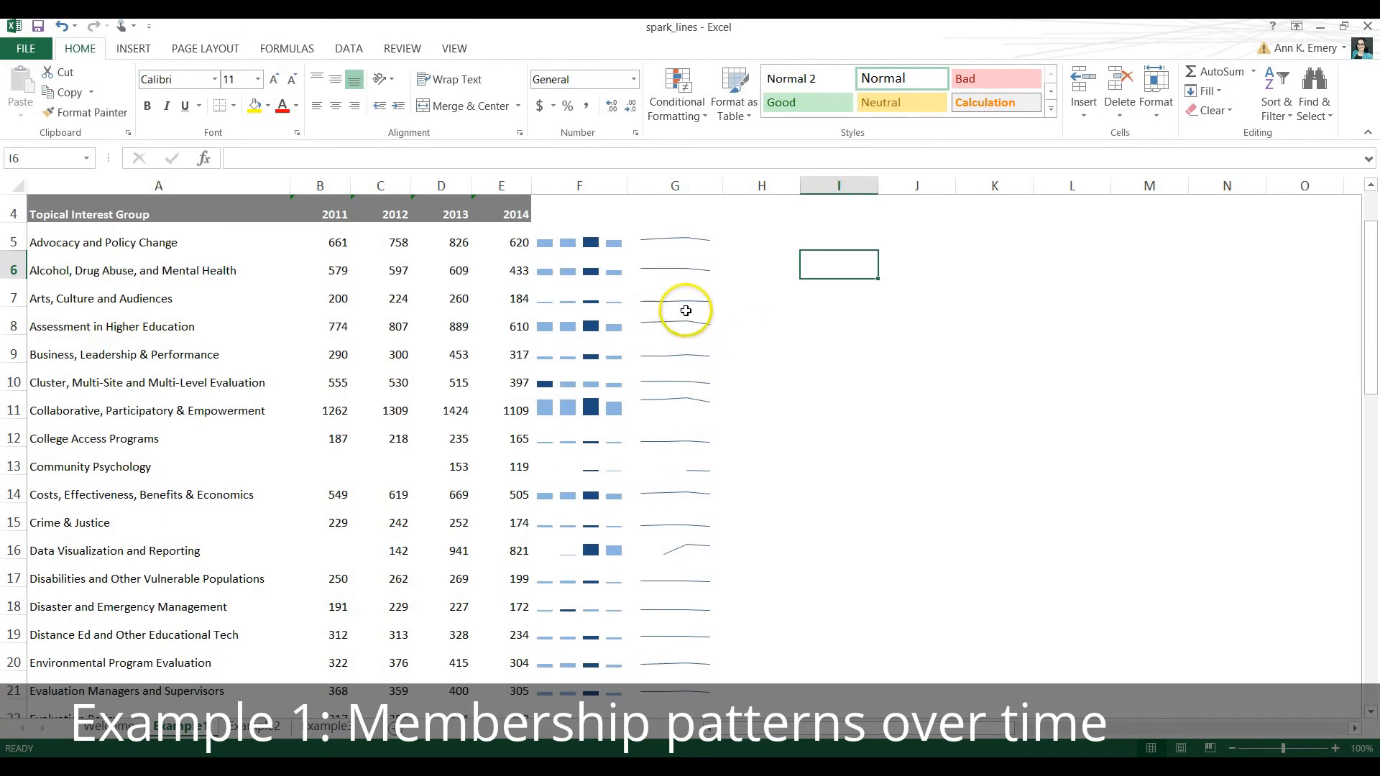
pyautogui.scroll(-2, 759, 339)
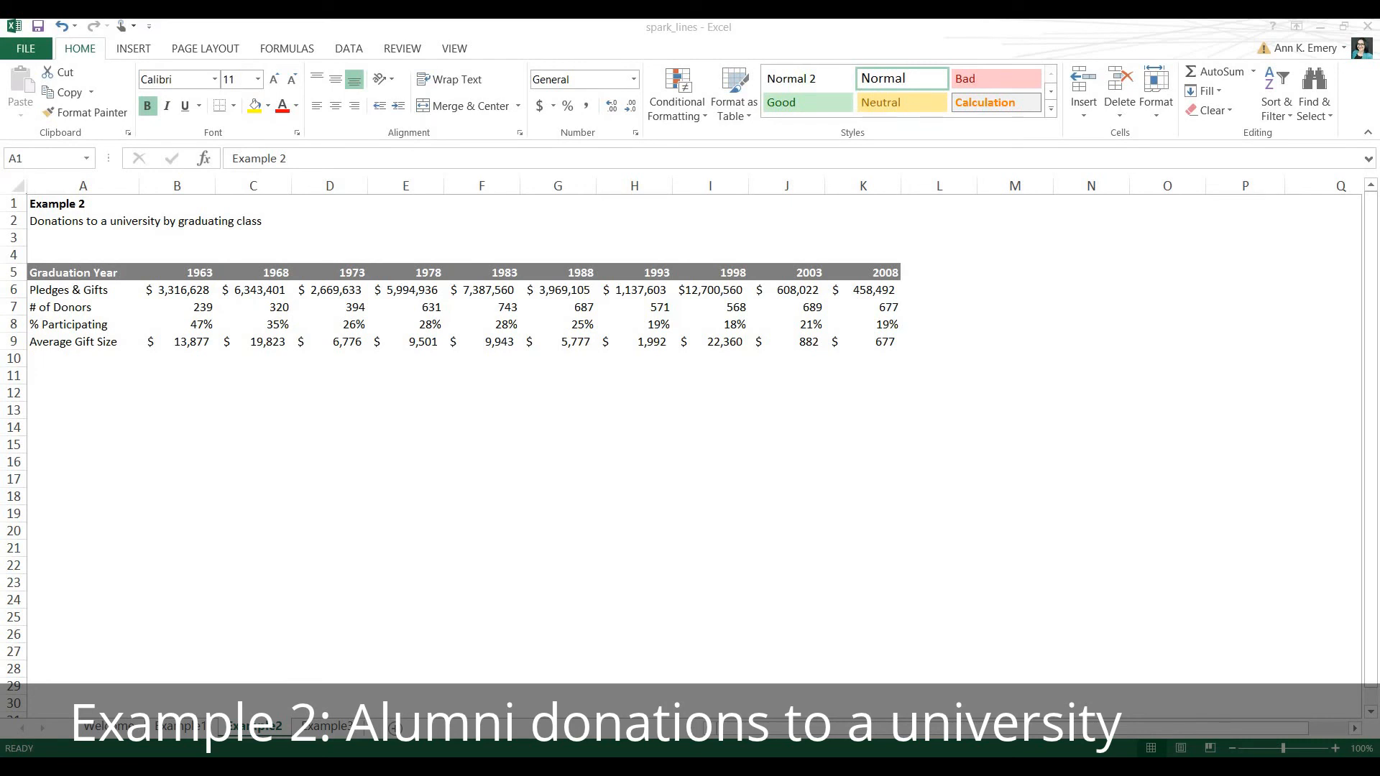
# Examine the donation table's row labels, graduation-year headers and the 1963 class's figures, including the average gift size formula.
pyautogui.click(96, 291)
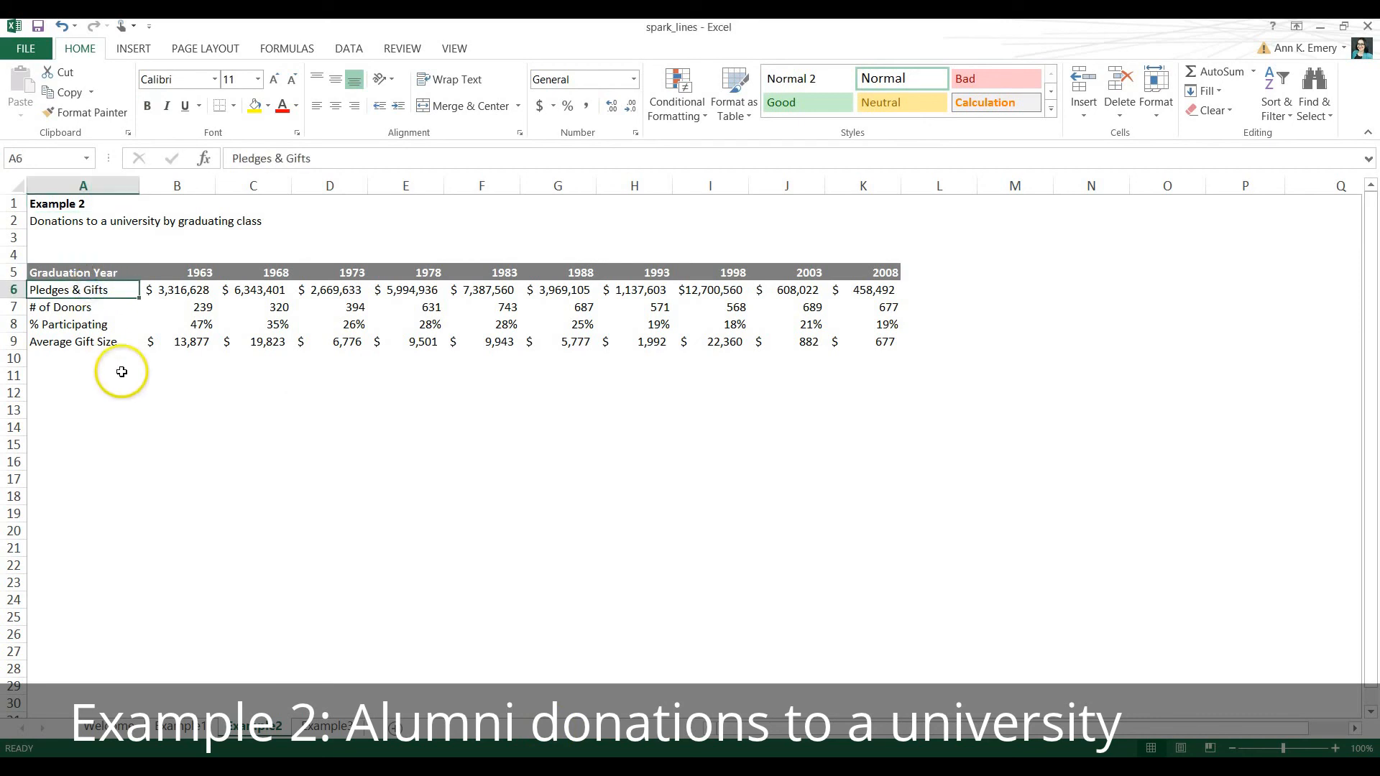
pyautogui.press('Down')
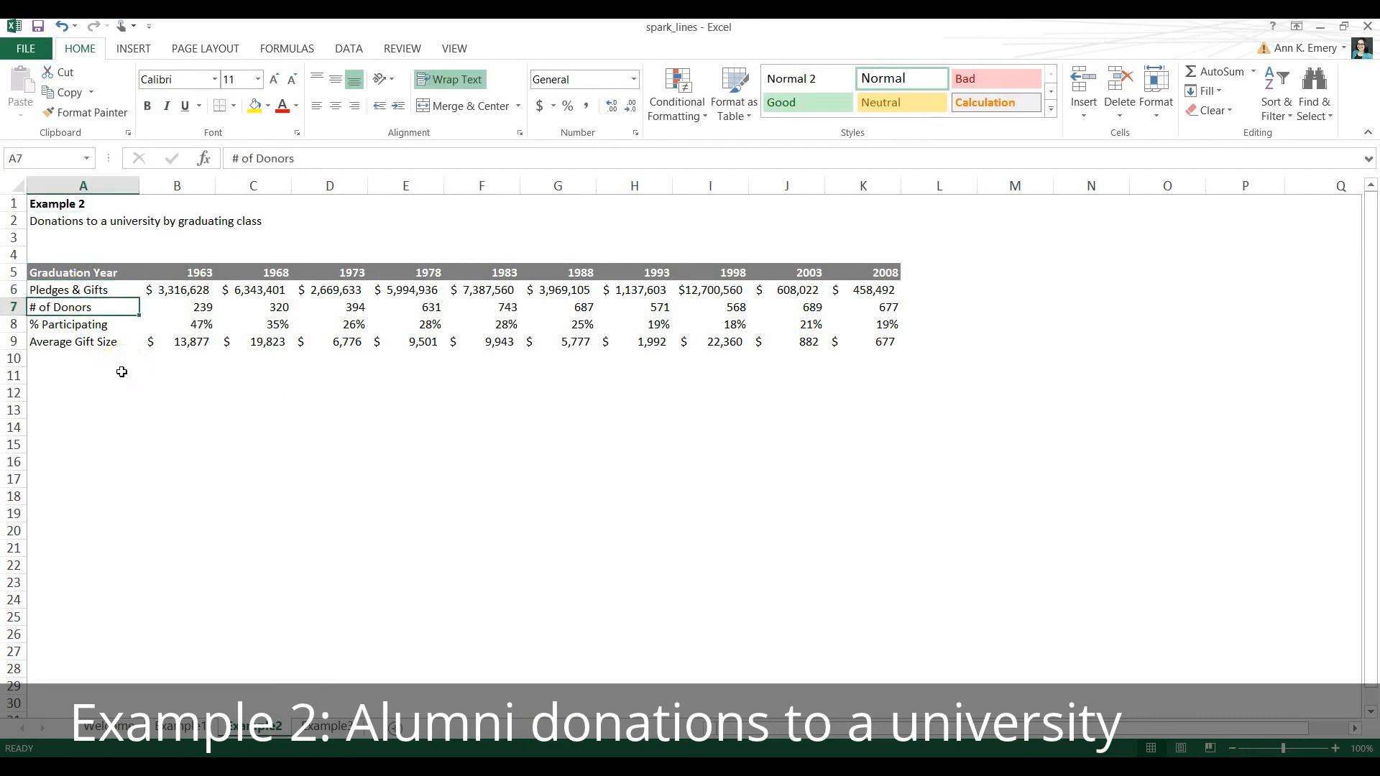
pyautogui.press('Down')
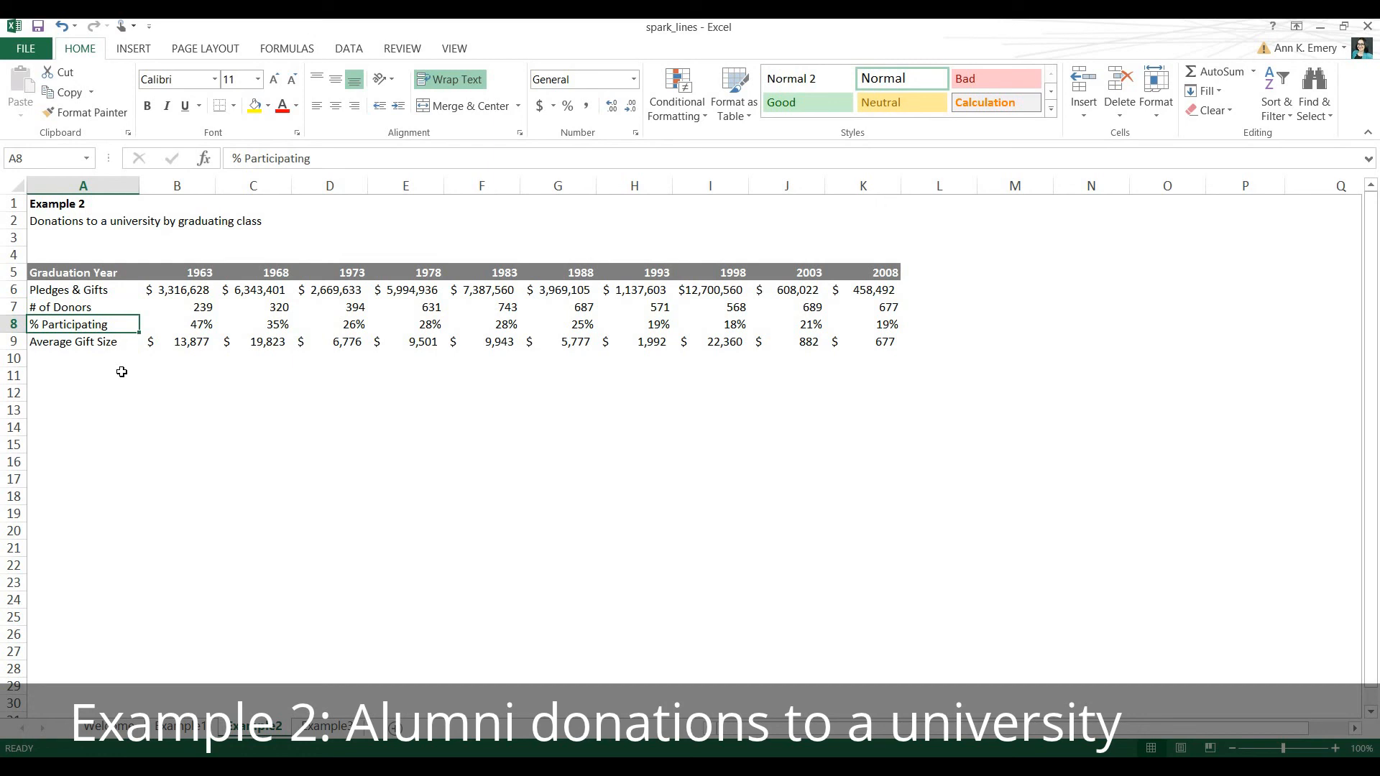
pyautogui.press('Down')
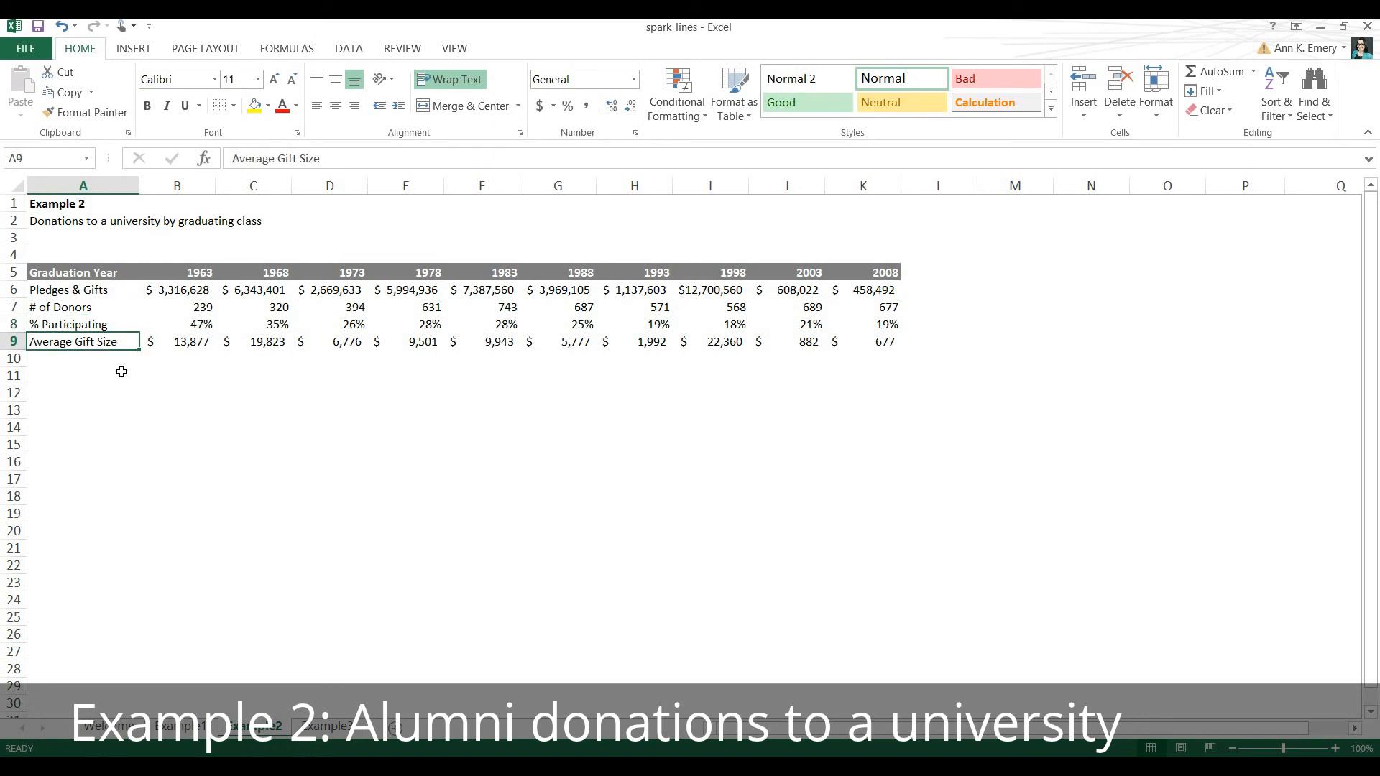
pyautogui.click(152, 271)
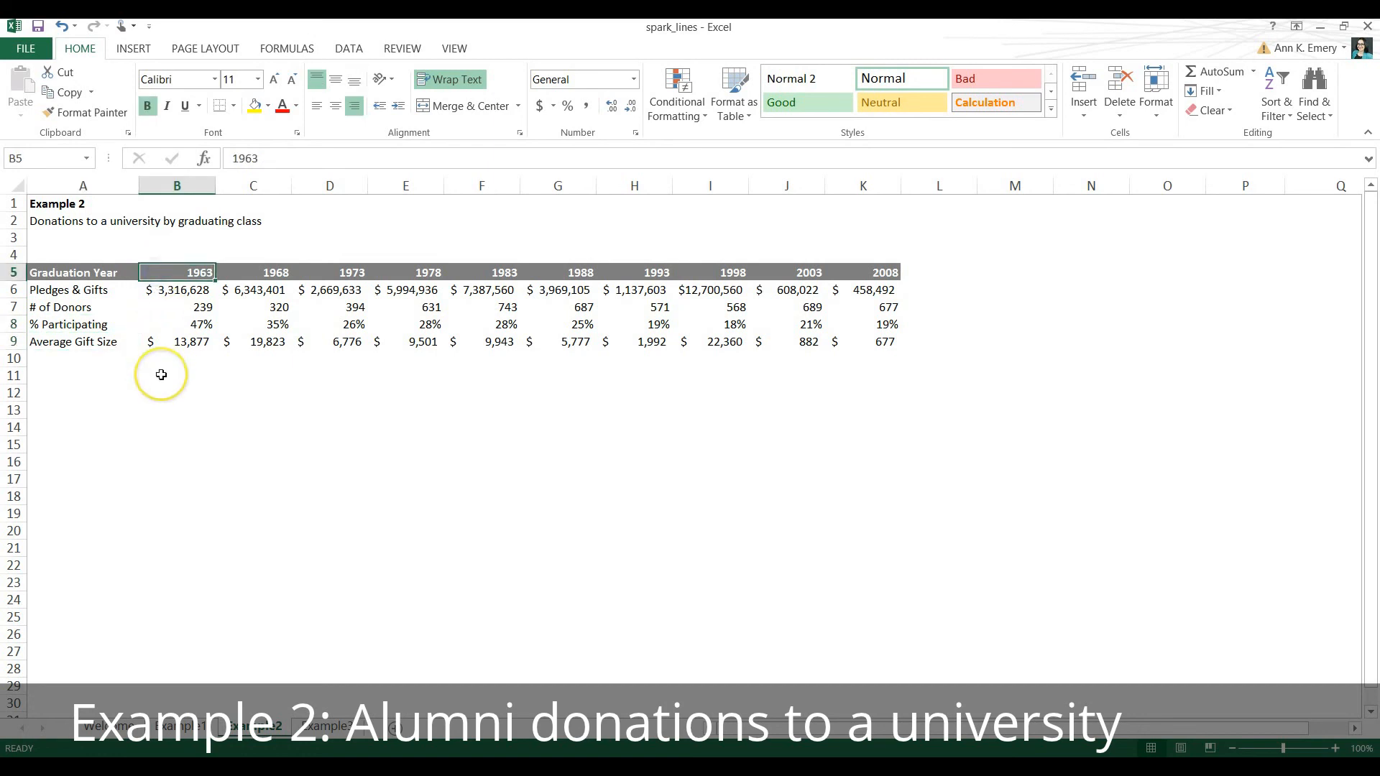
pyautogui.press('Right')
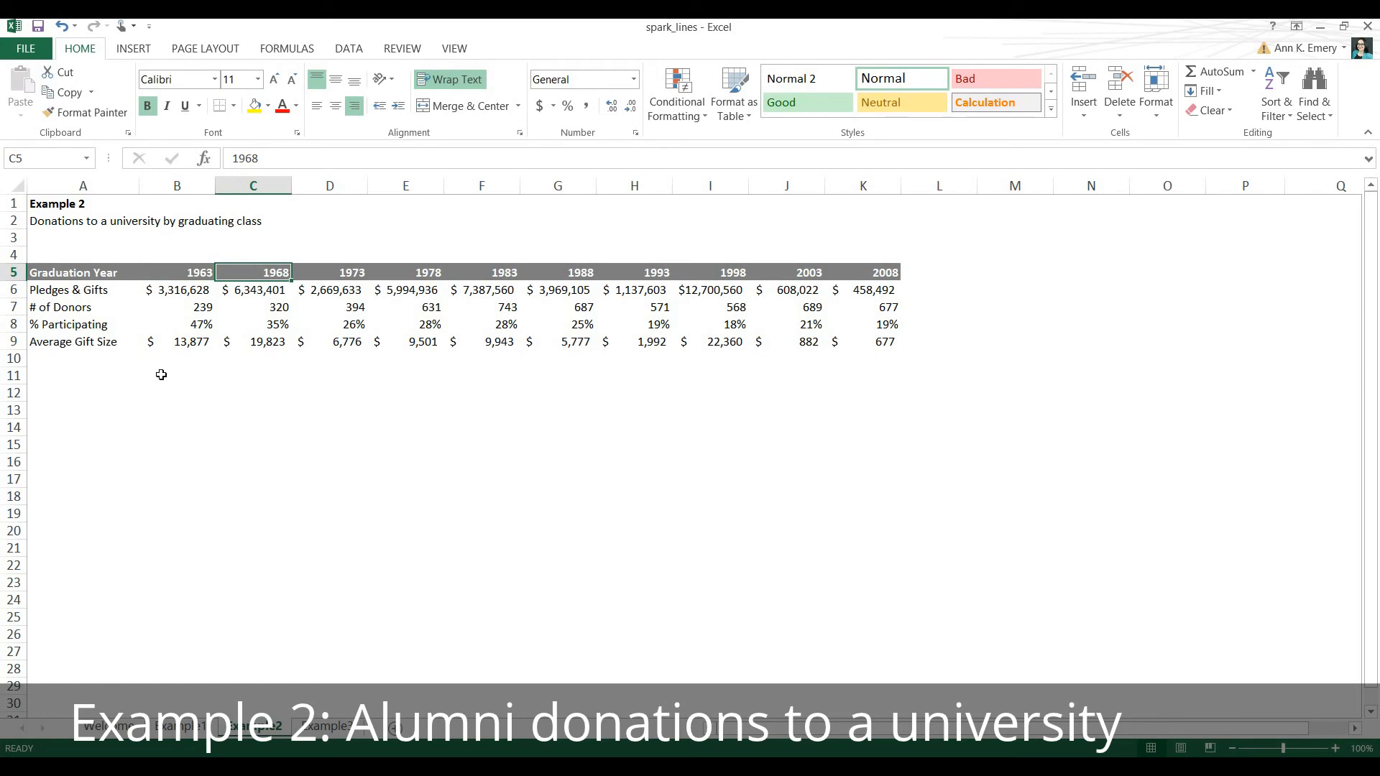
pyautogui.click(171, 289)
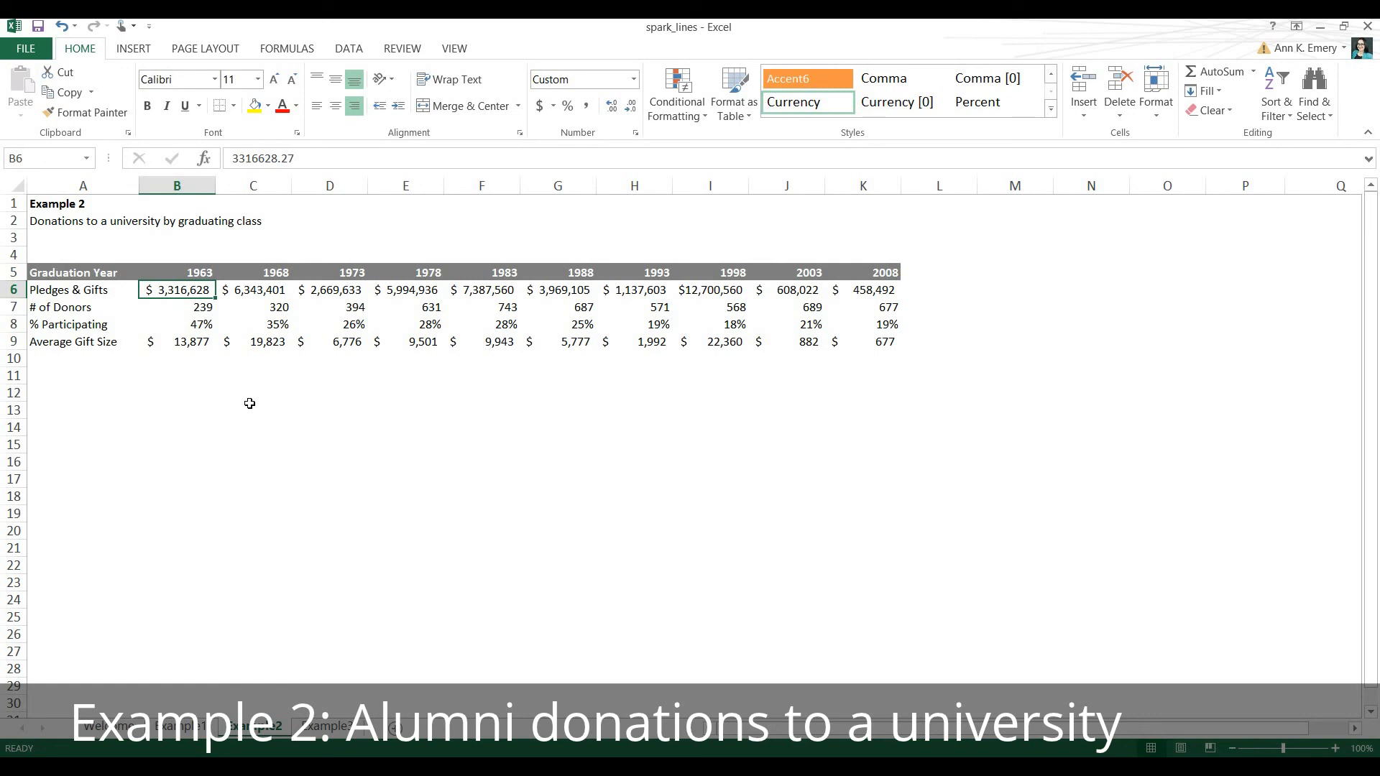
pyautogui.press('Down')
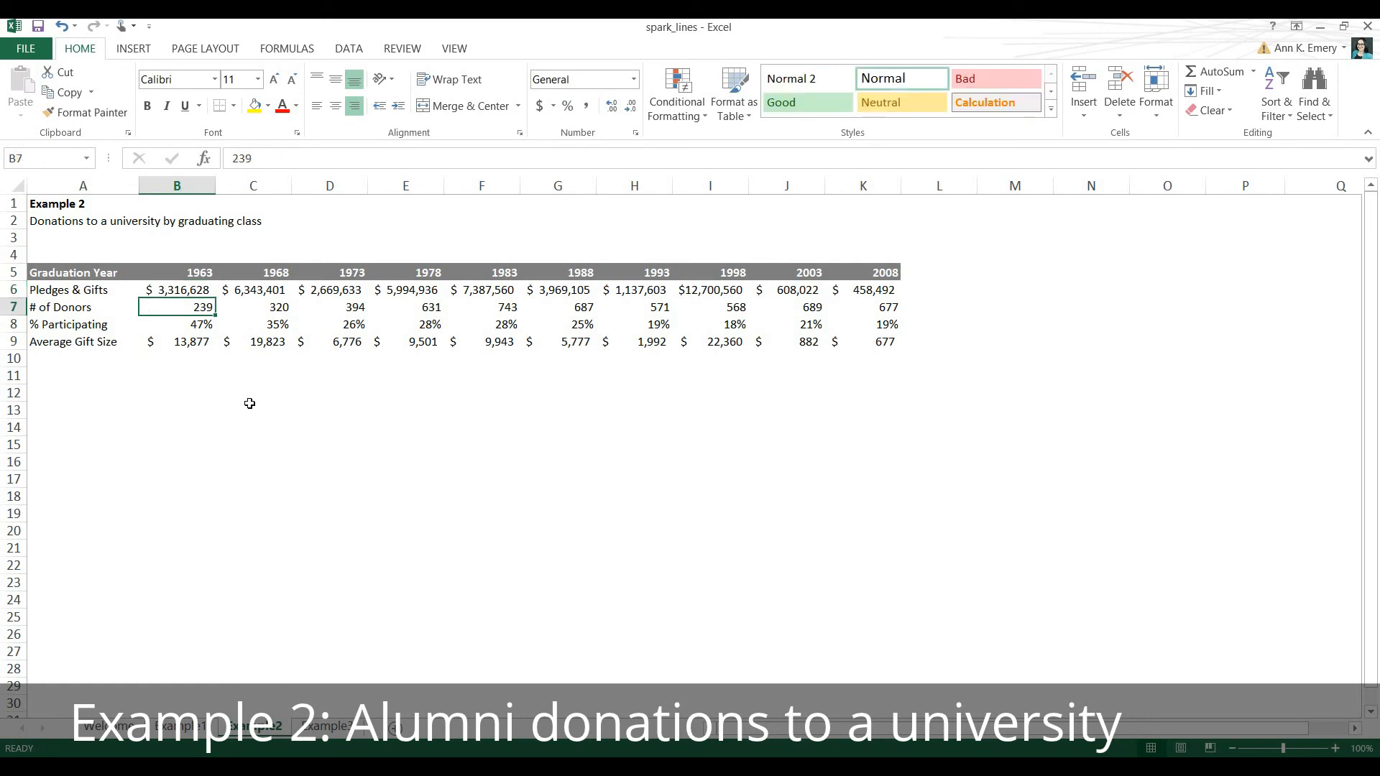
pyautogui.press('Down')
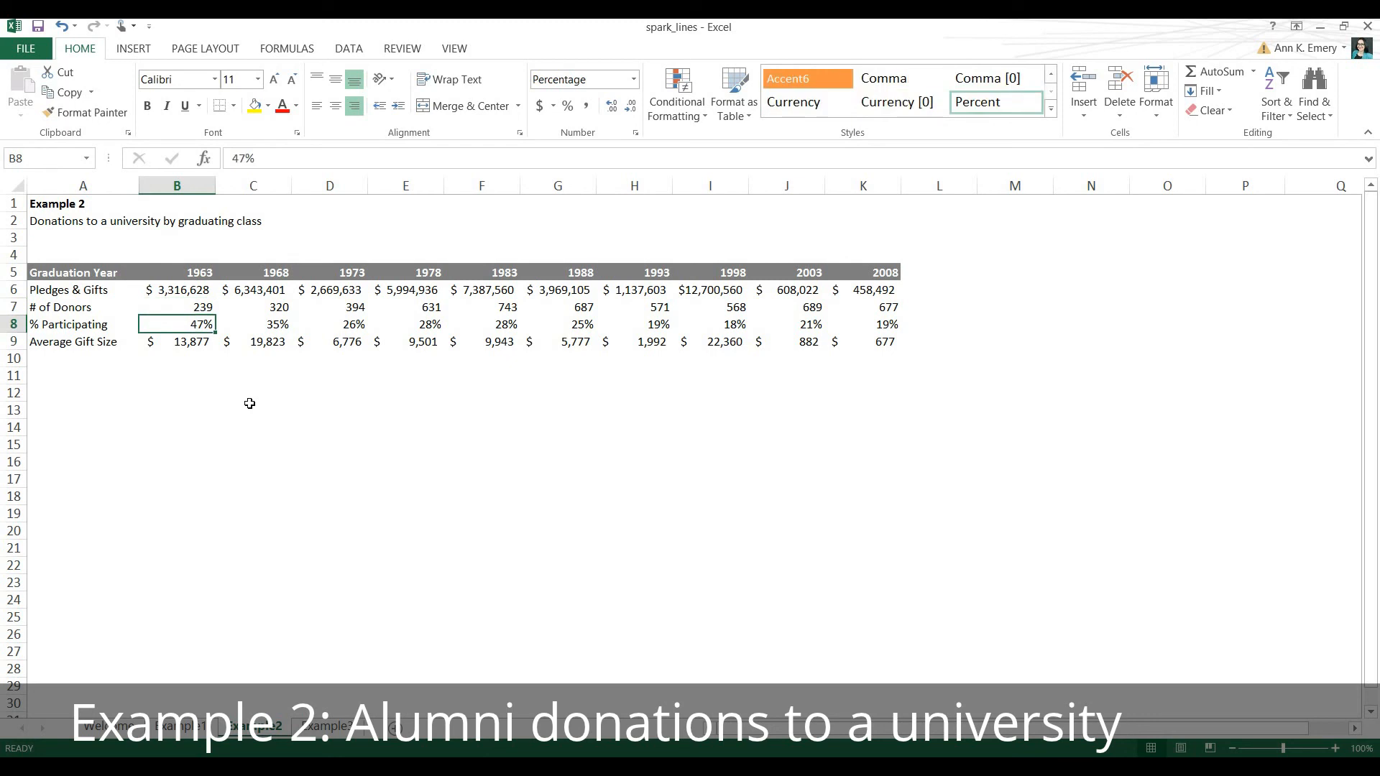
pyautogui.press('Down')
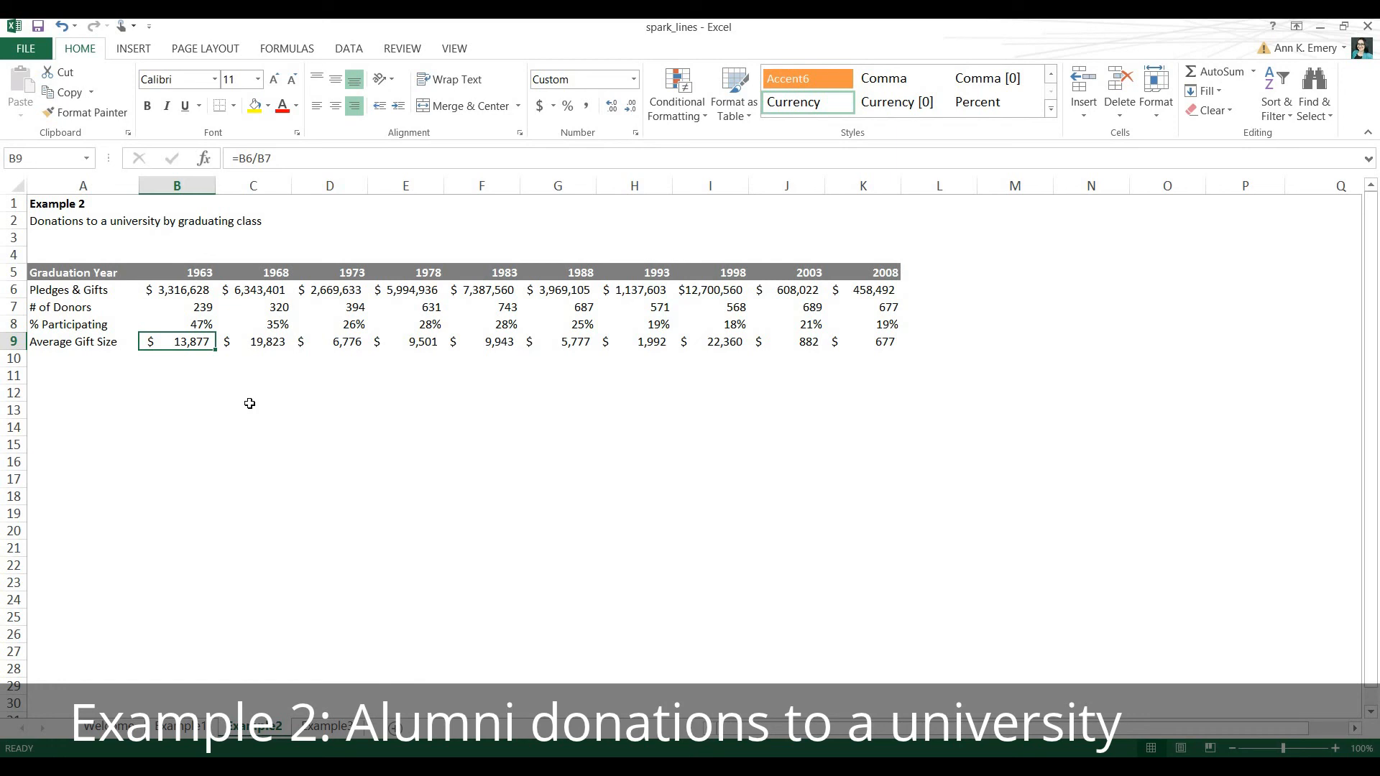
# Insert a column sparkline of the Pledges & Gifts data B6:K6 in L6 and fill it down through L9.
pyautogui.click(187, 290)
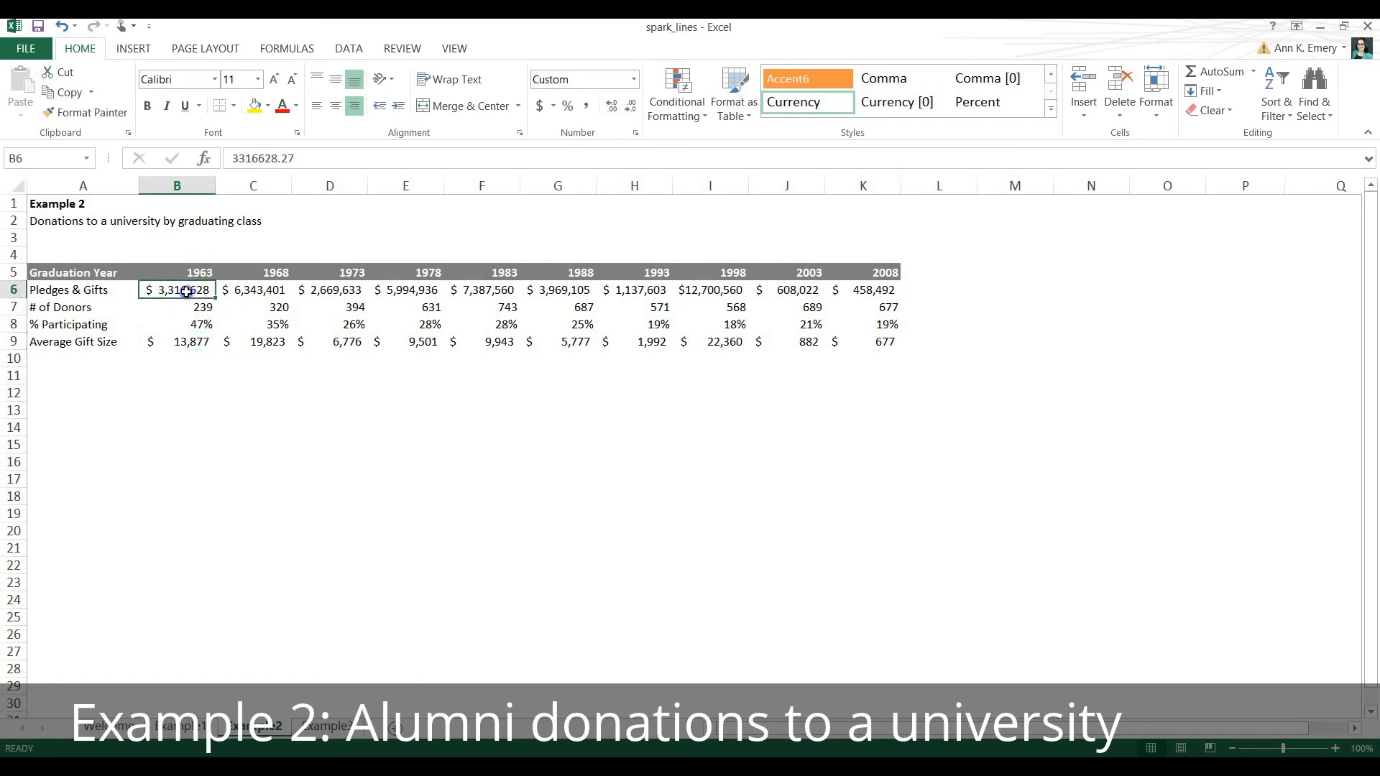
pyautogui.moveTo(286, 290); pyautogui.dragTo(879, 292)
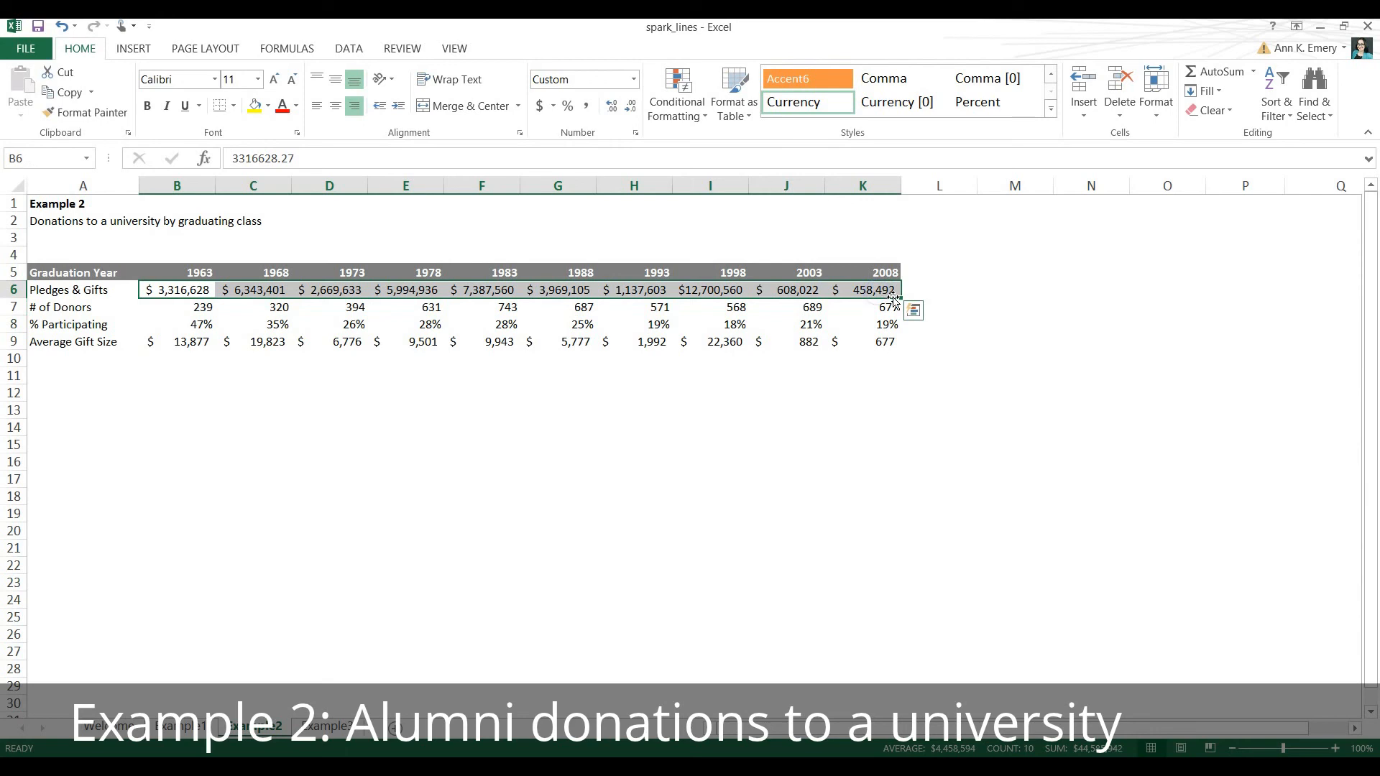
pyautogui.click(909, 310)
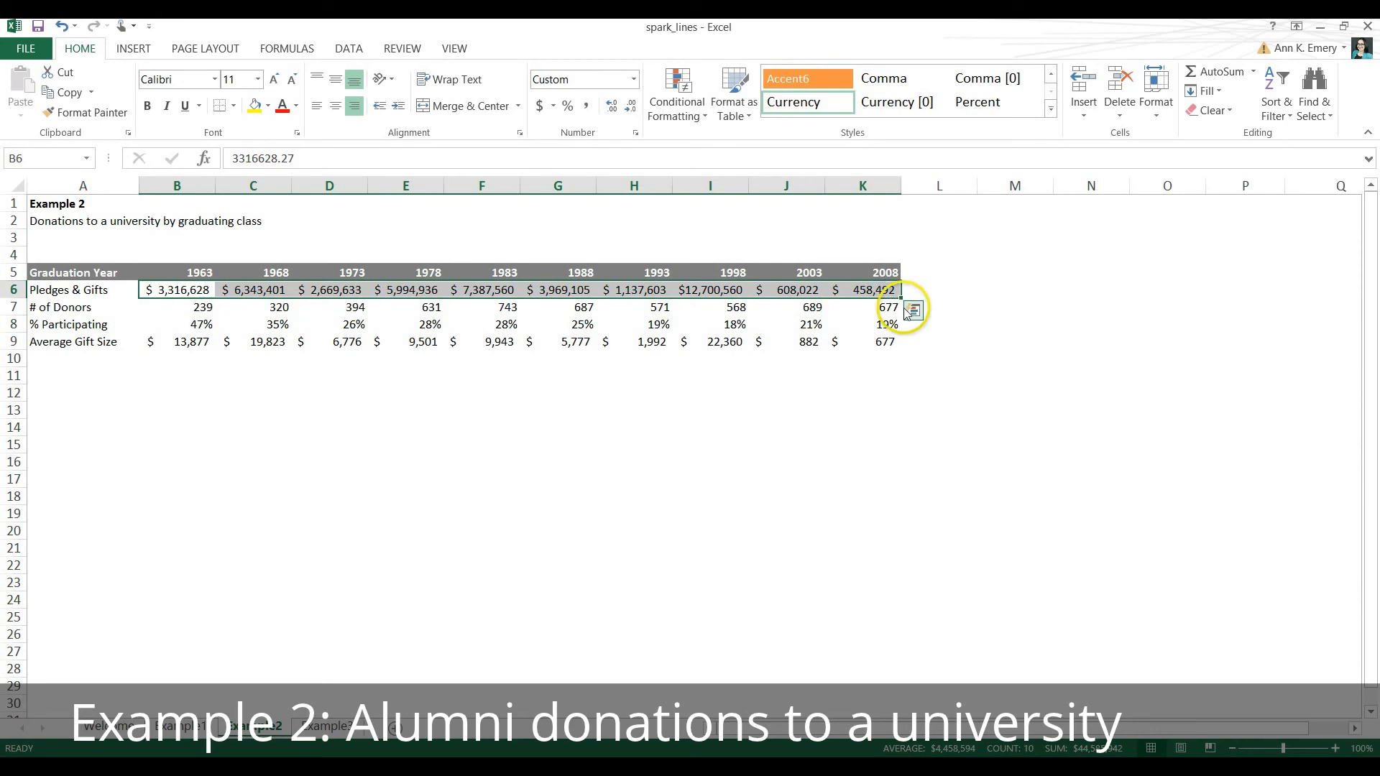
pyautogui.click(143, 49)
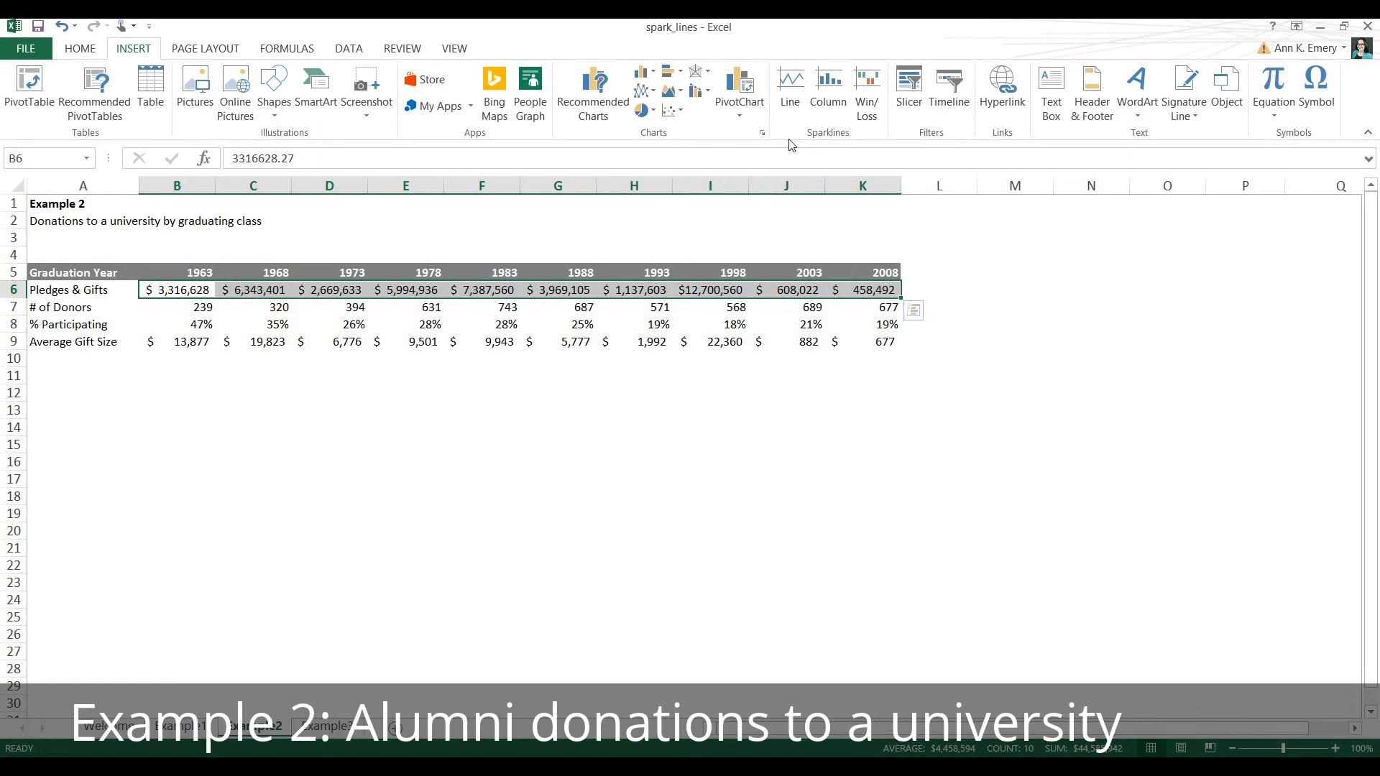
pyautogui.click(828, 89)
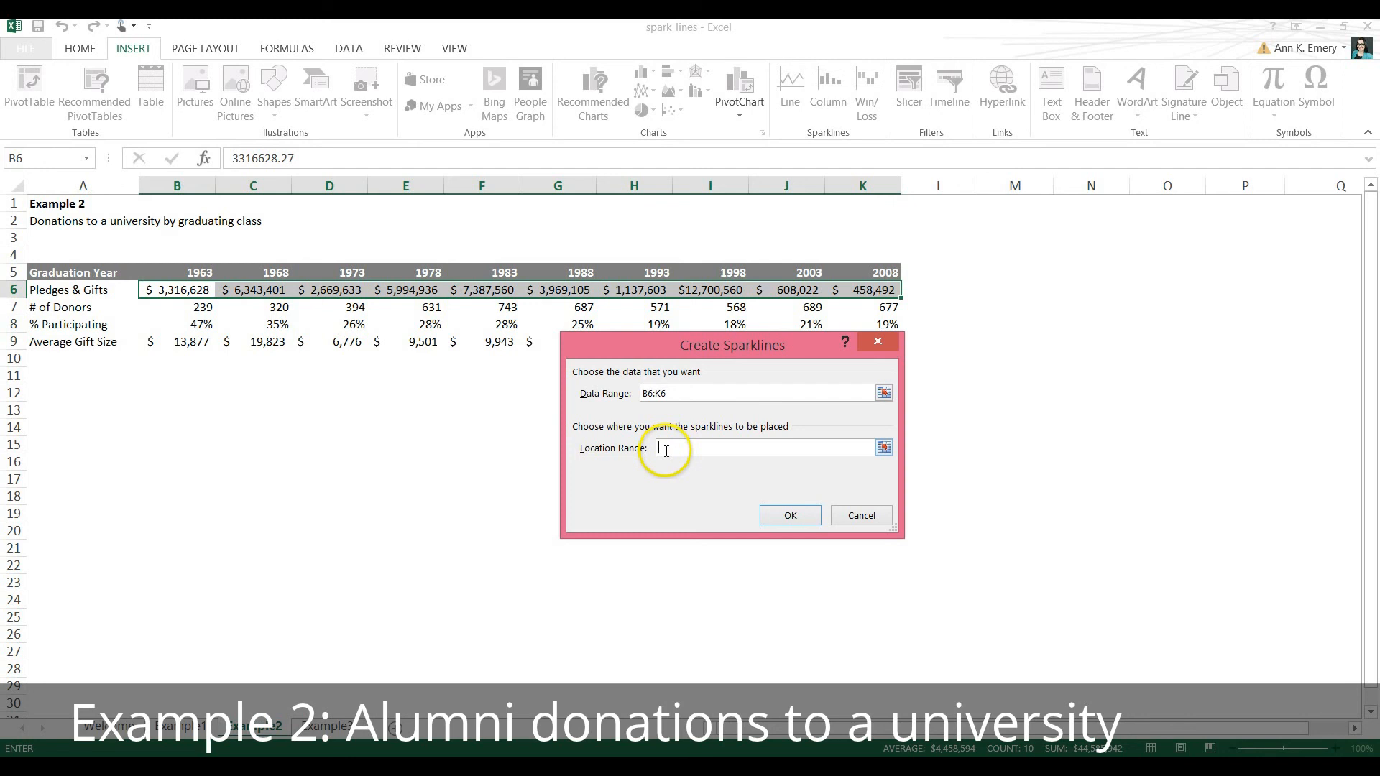
pyautogui.click(941, 286)
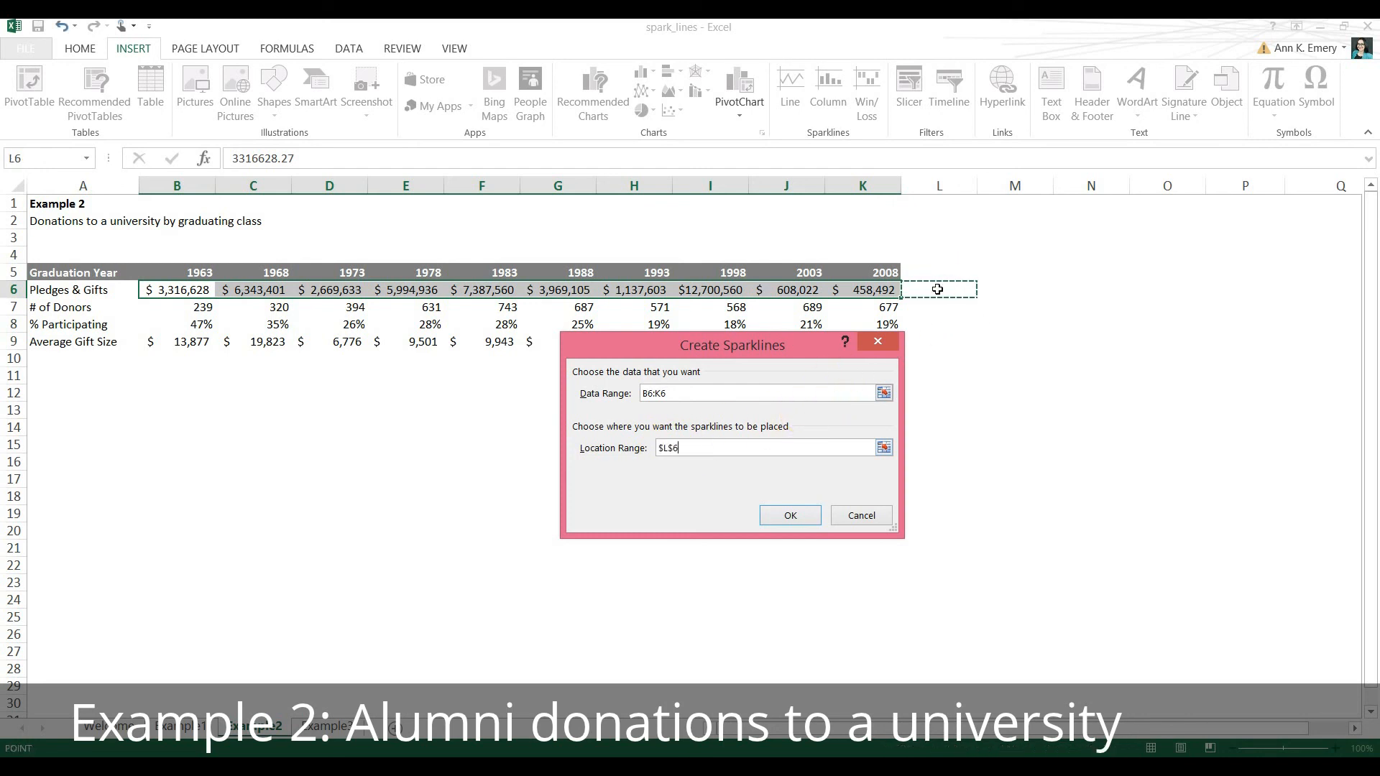
pyautogui.click(803, 515)
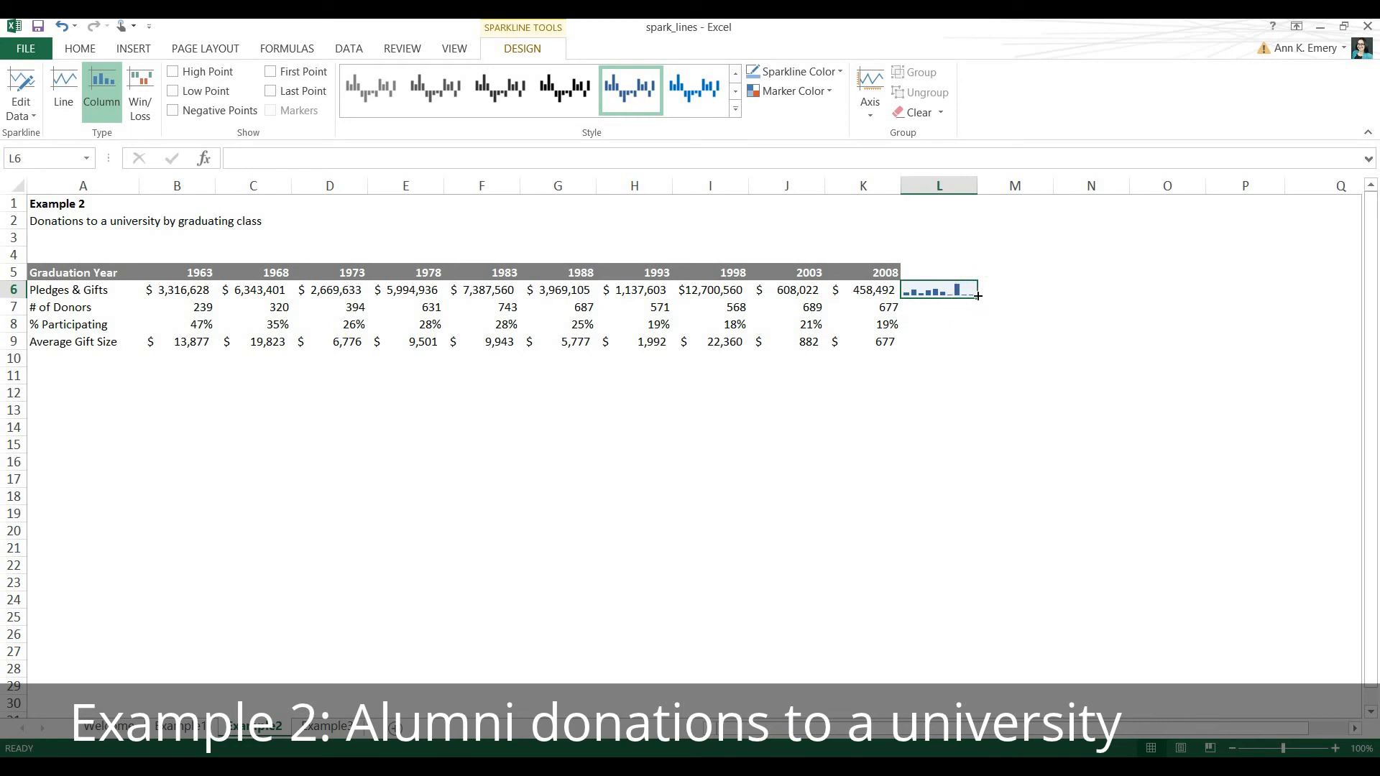
pyautogui.moveTo(977, 295); pyautogui.dragTo(981, 348)
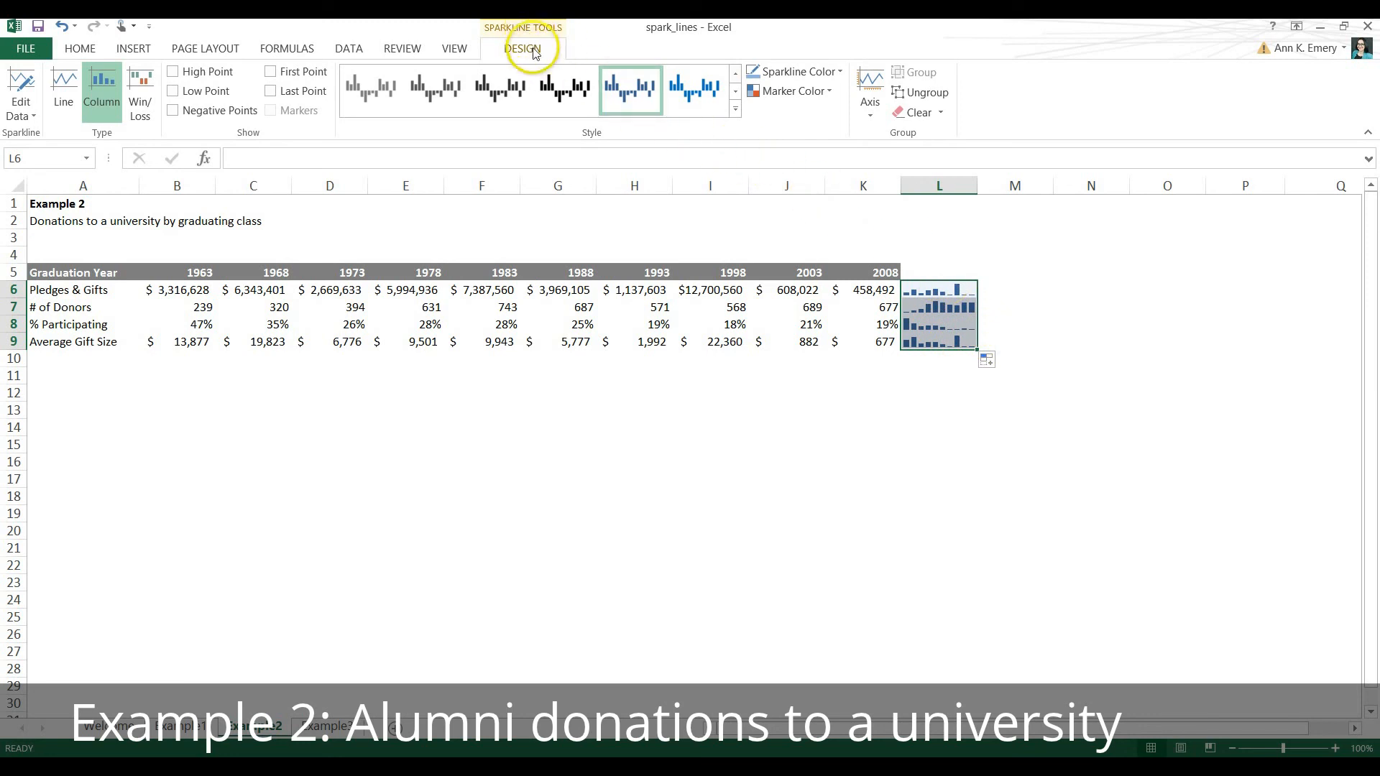
# Change the color of the column sparklines in L6:L9 to a light blue theme color.
pyautogui.click(735, 109)
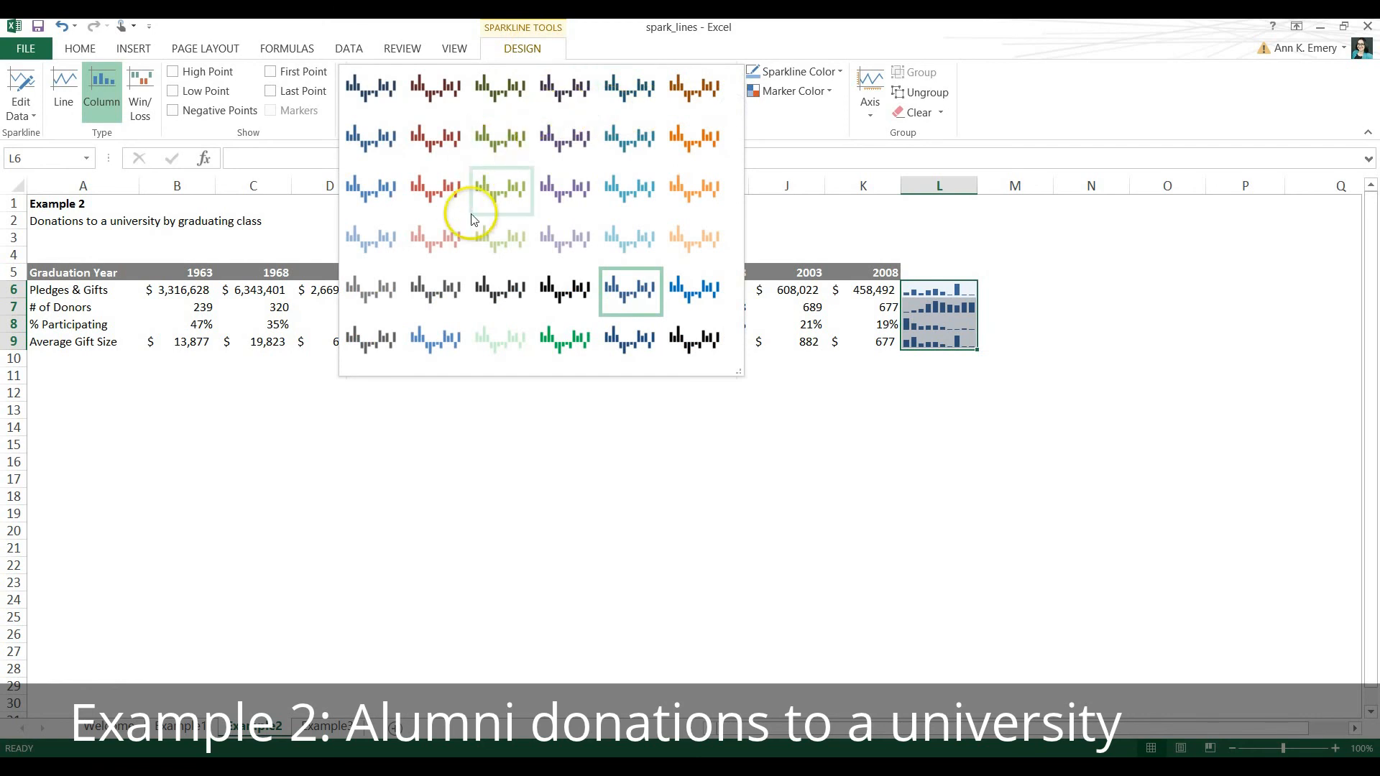
pyautogui.click(840, 71)
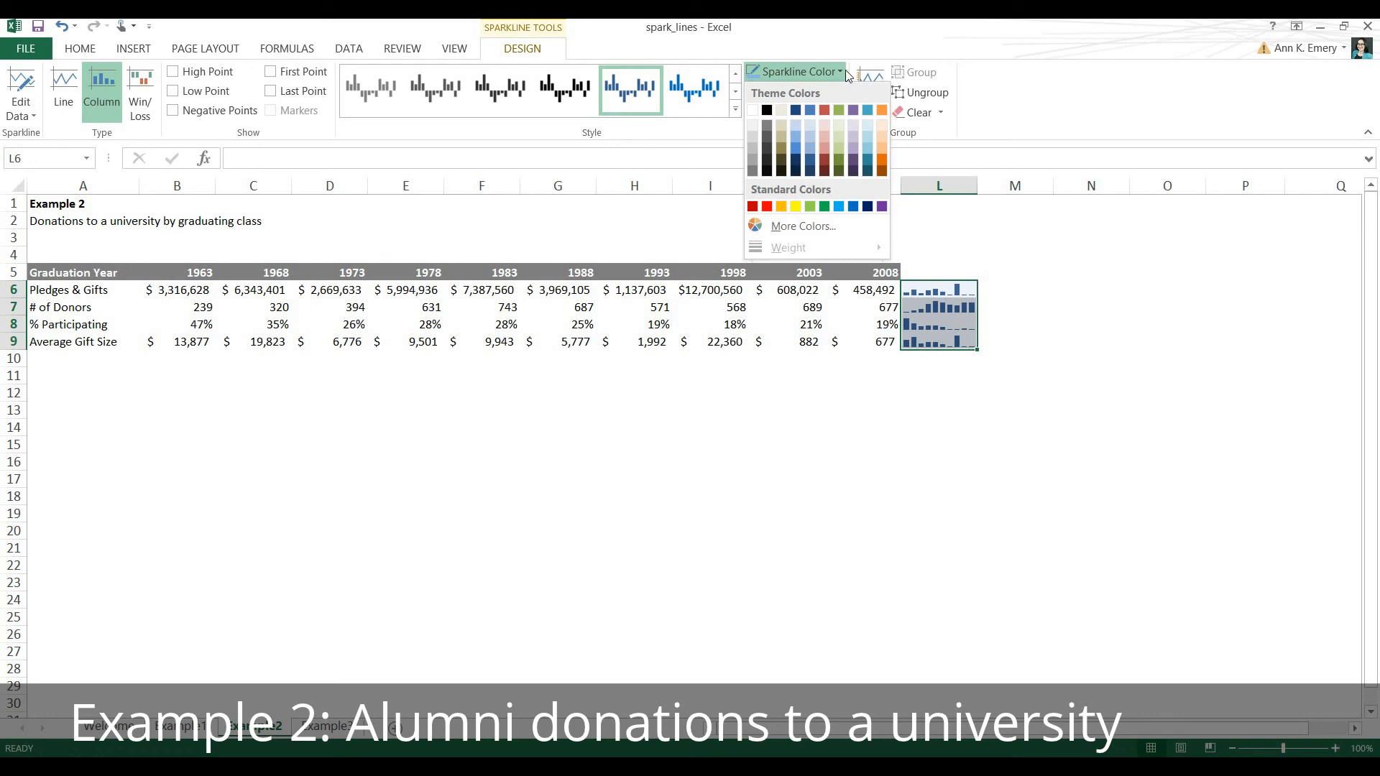
pyautogui.click(799, 136)
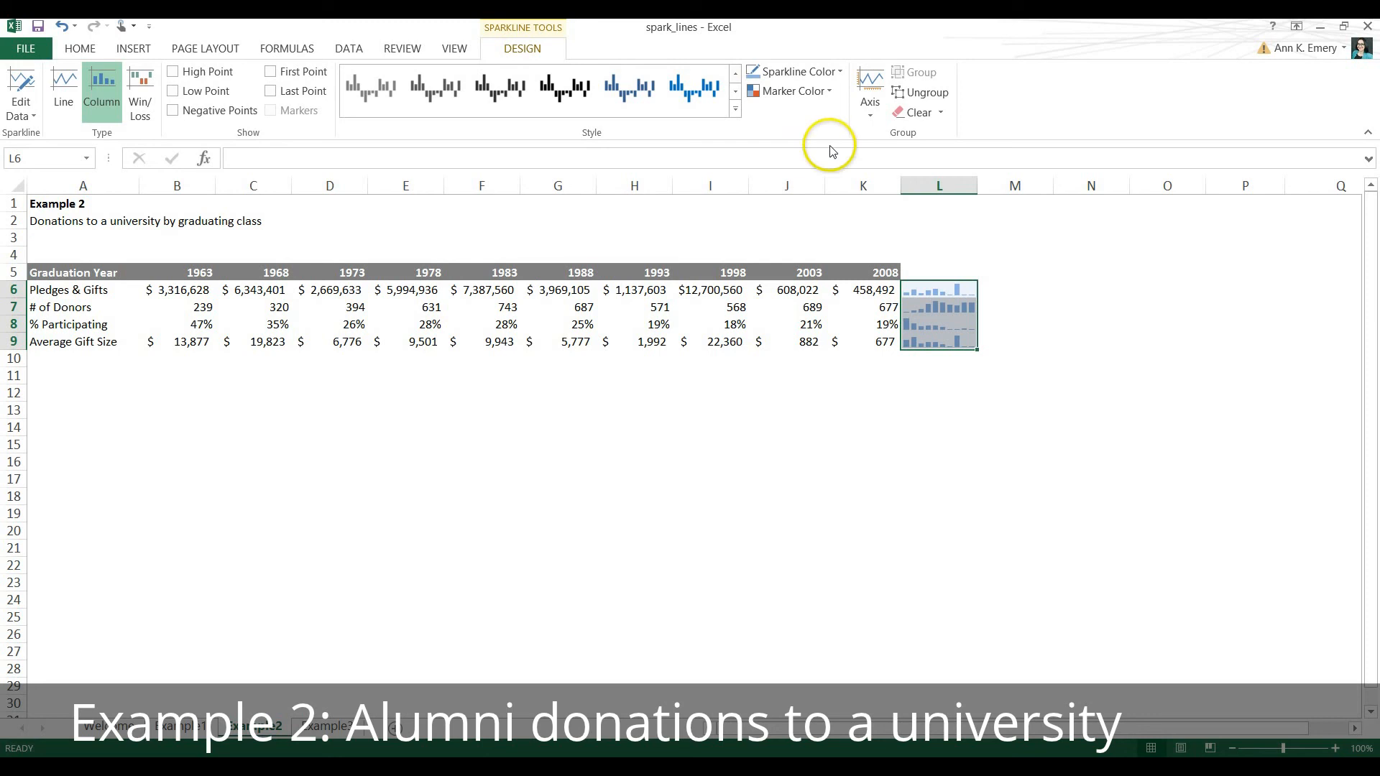
# Widen column L to roughly double and make rows 6 to 9 about three times as tall to enlarge the sparklines.
pyautogui.moveTo(974, 188); pyautogui.dragTo(1080, 190)
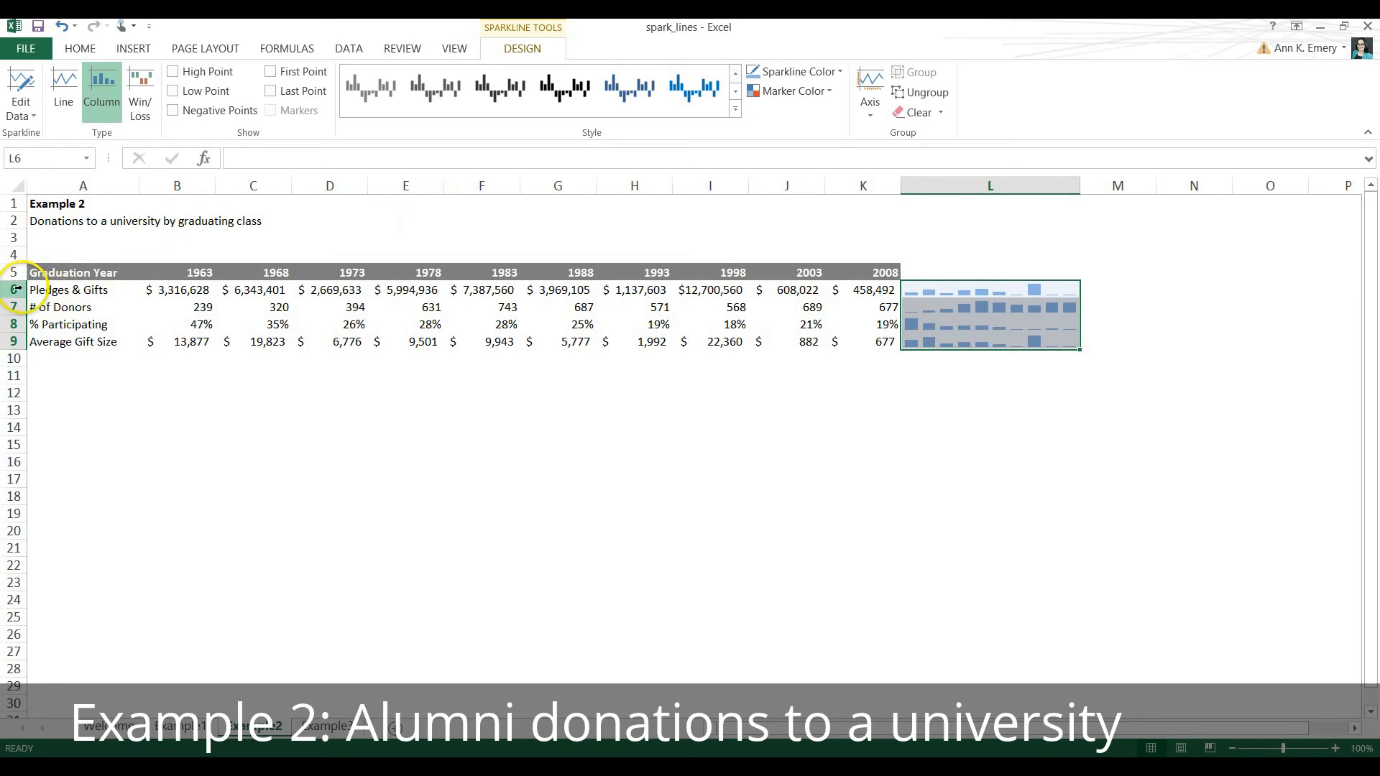
pyautogui.moveTo(13, 289); pyautogui.dragTo(24, 381)
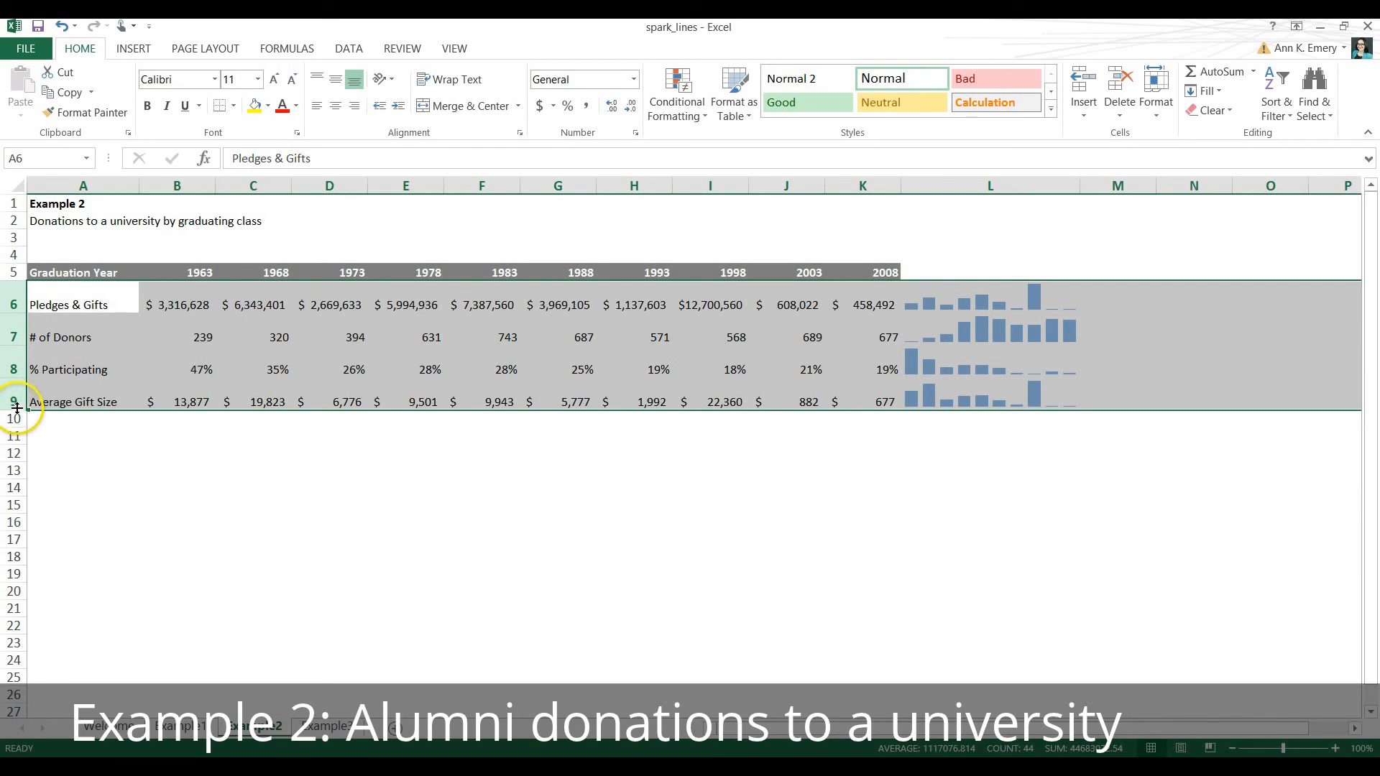
pyautogui.moveTo(18, 413); pyautogui.dragTo(14, 496)
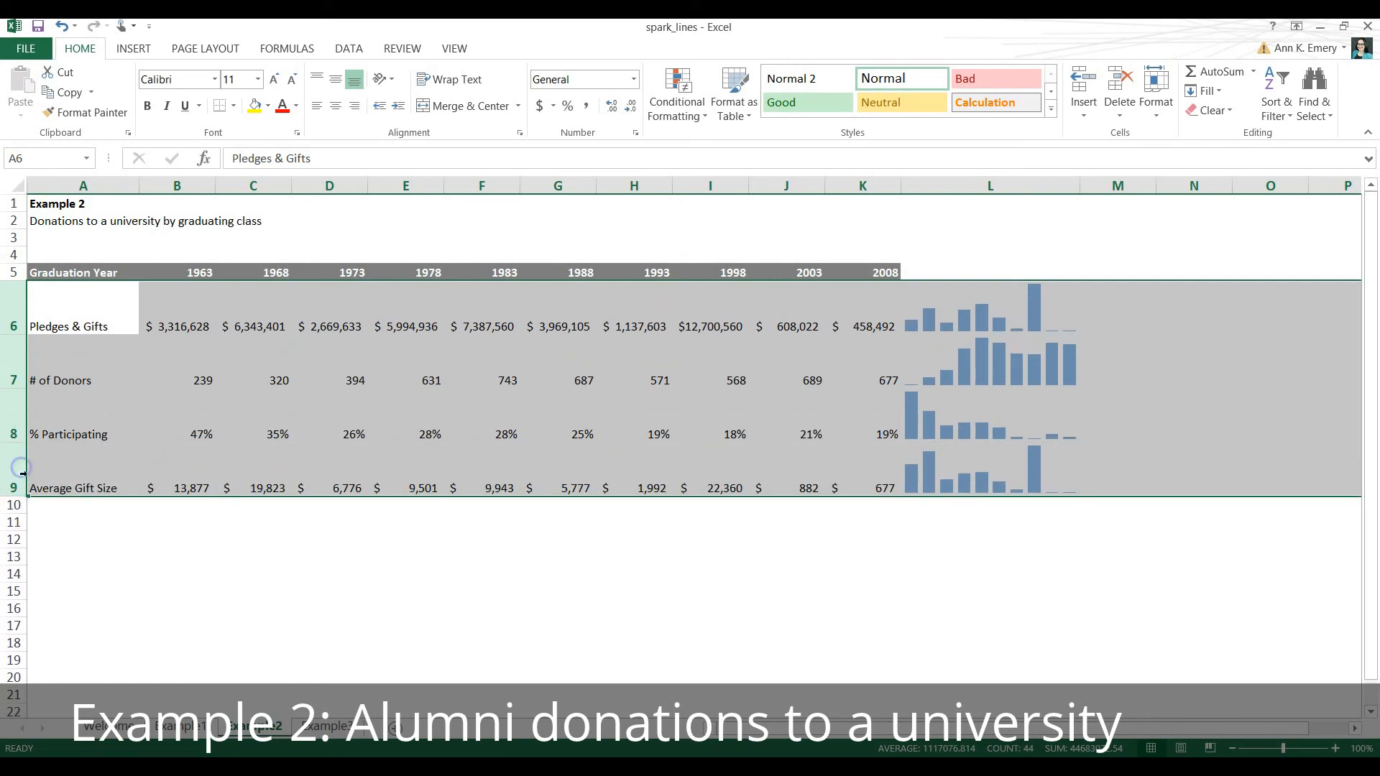
pyautogui.click(917, 542)
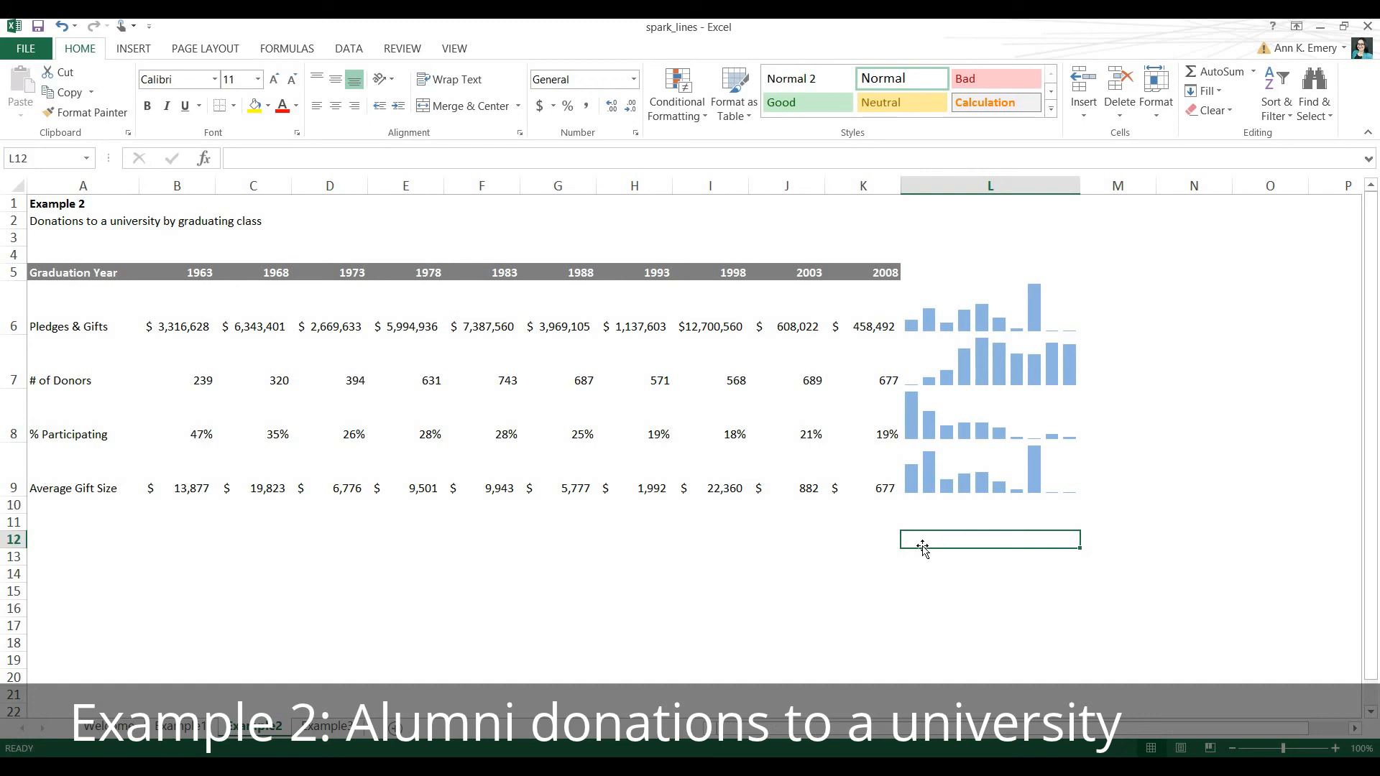
# Set the vertical axis minimum of the column sparklines in L6:L9 to Same for All Sparklines.
pyautogui.click(974, 300)
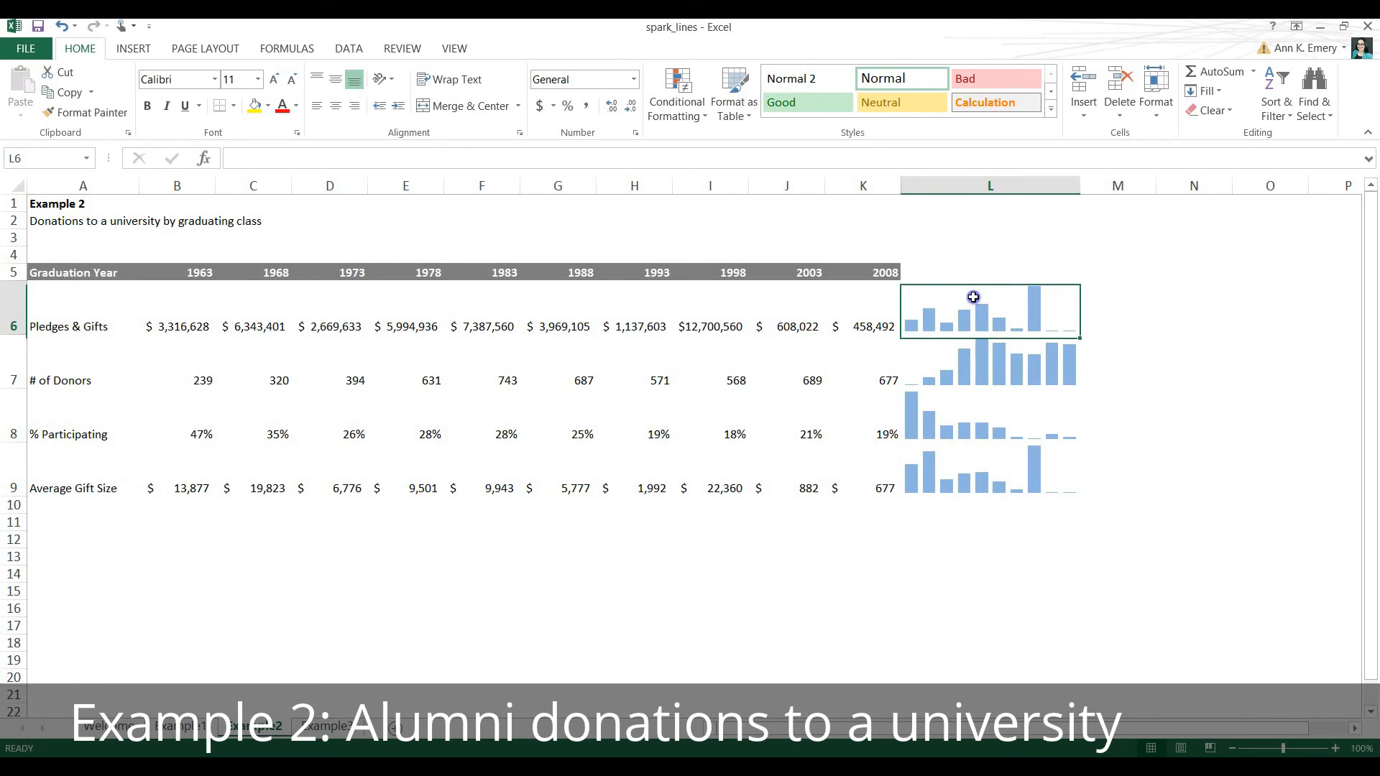
pyautogui.moveTo(973, 334); pyautogui.dragTo(972, 466)
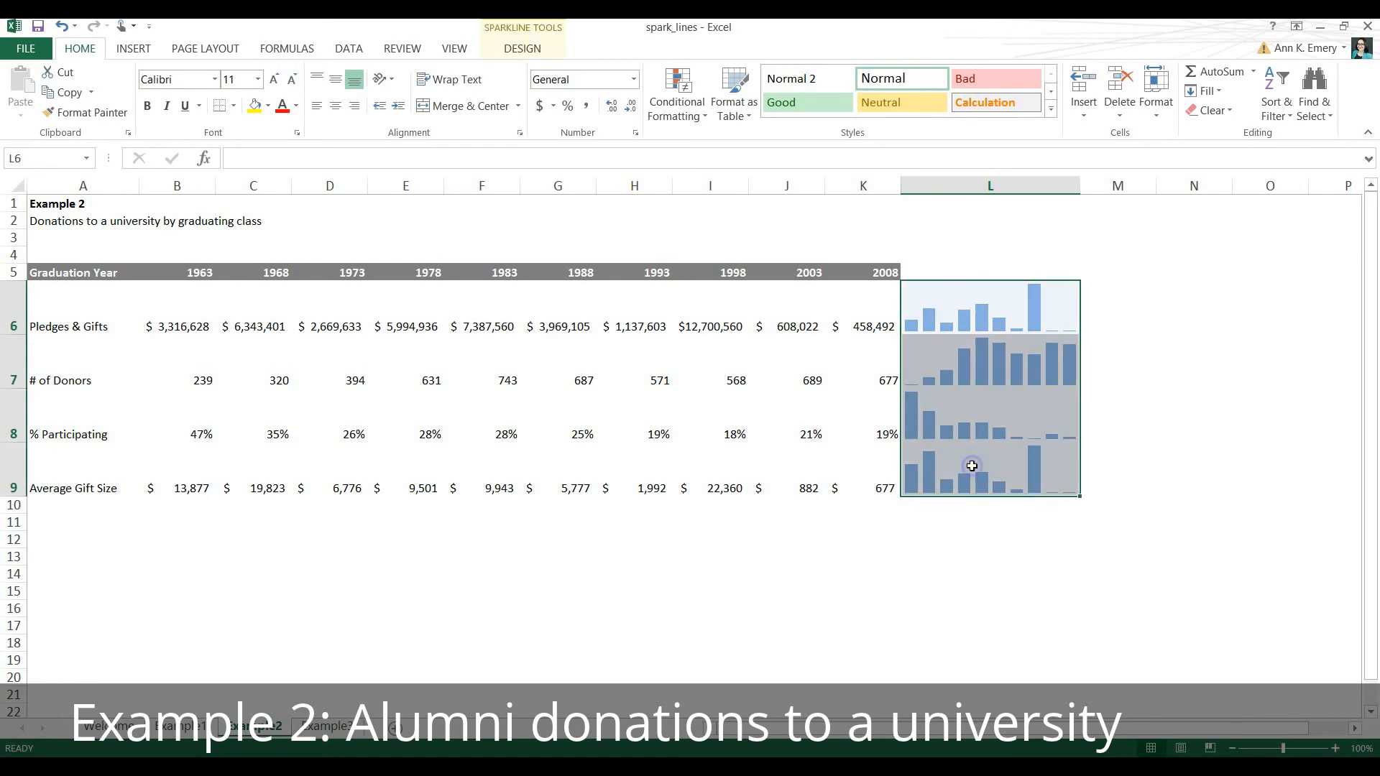
pyautogui.click(524, 48)
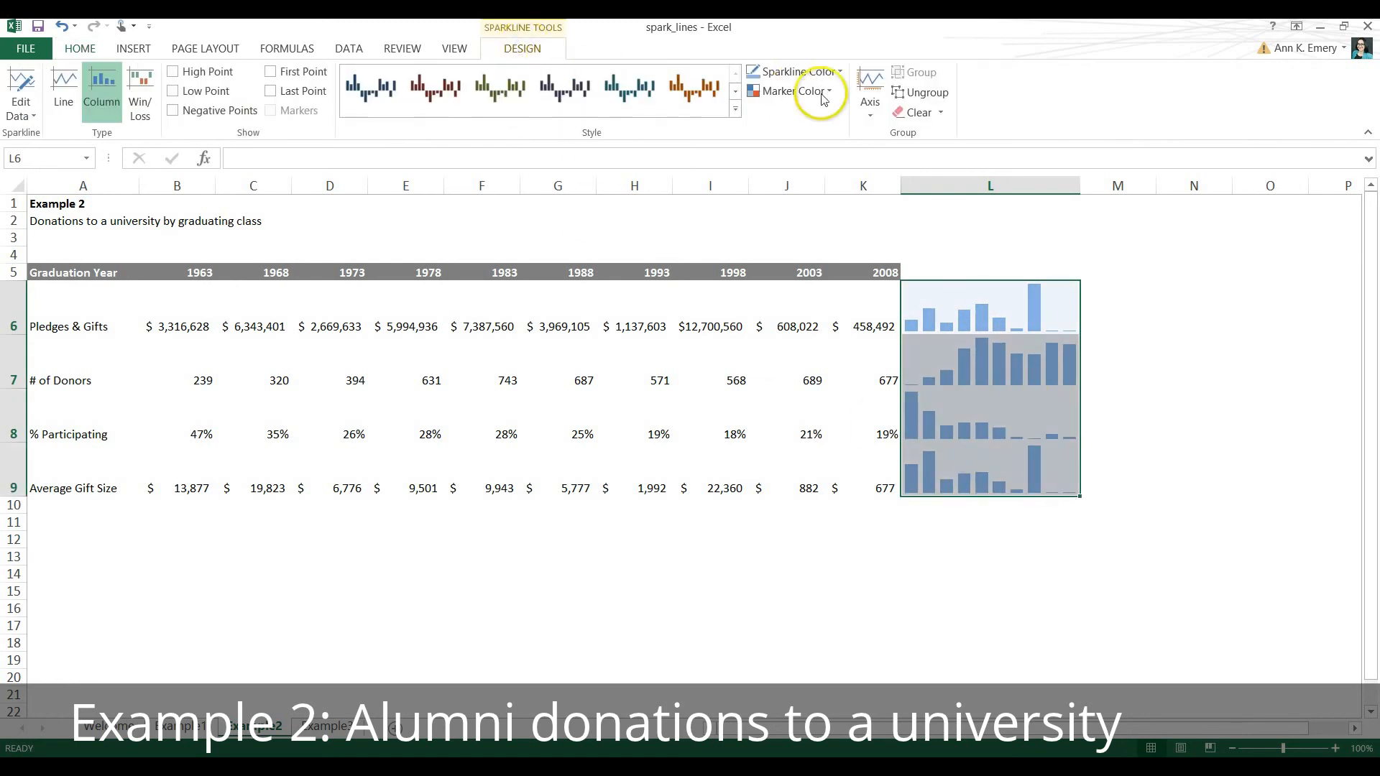
pyautogui.click(872, 115)
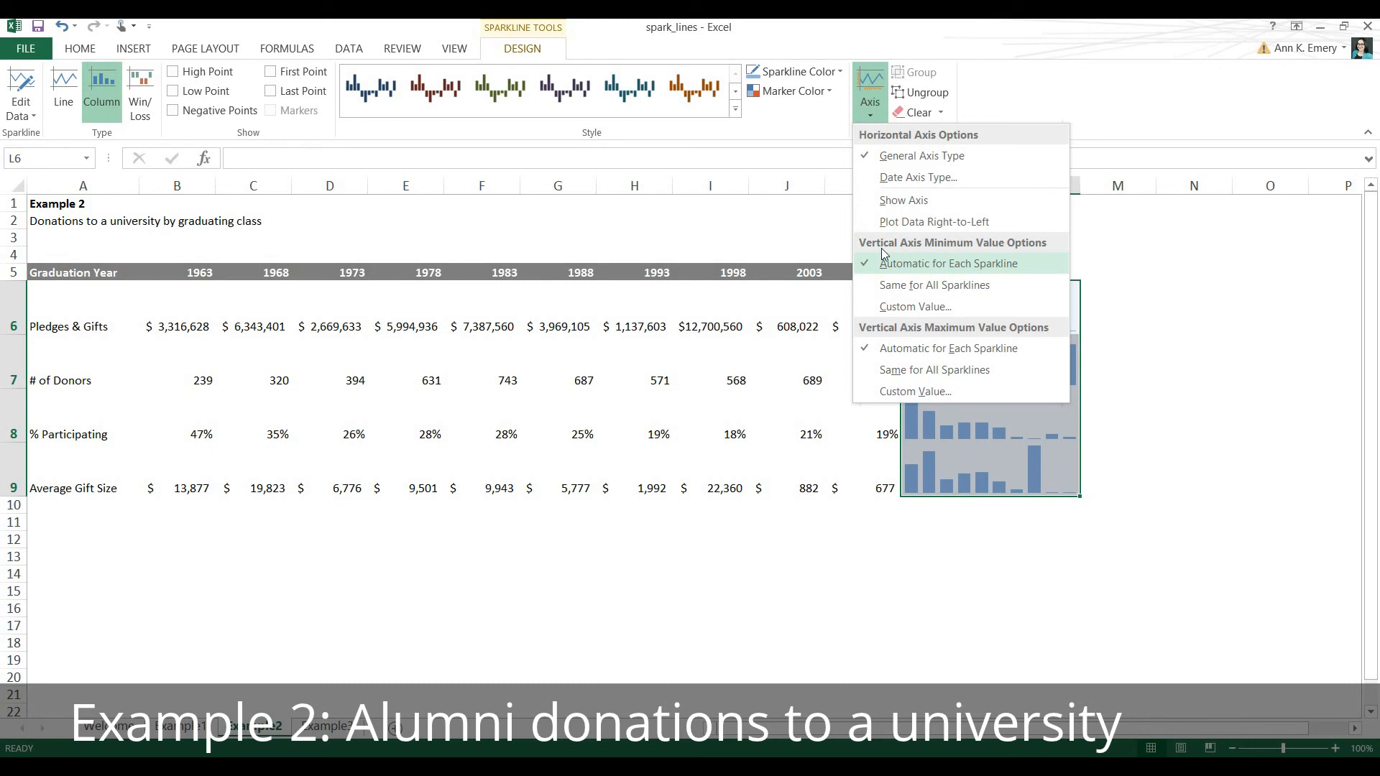
pyautogui.click(900, 286)
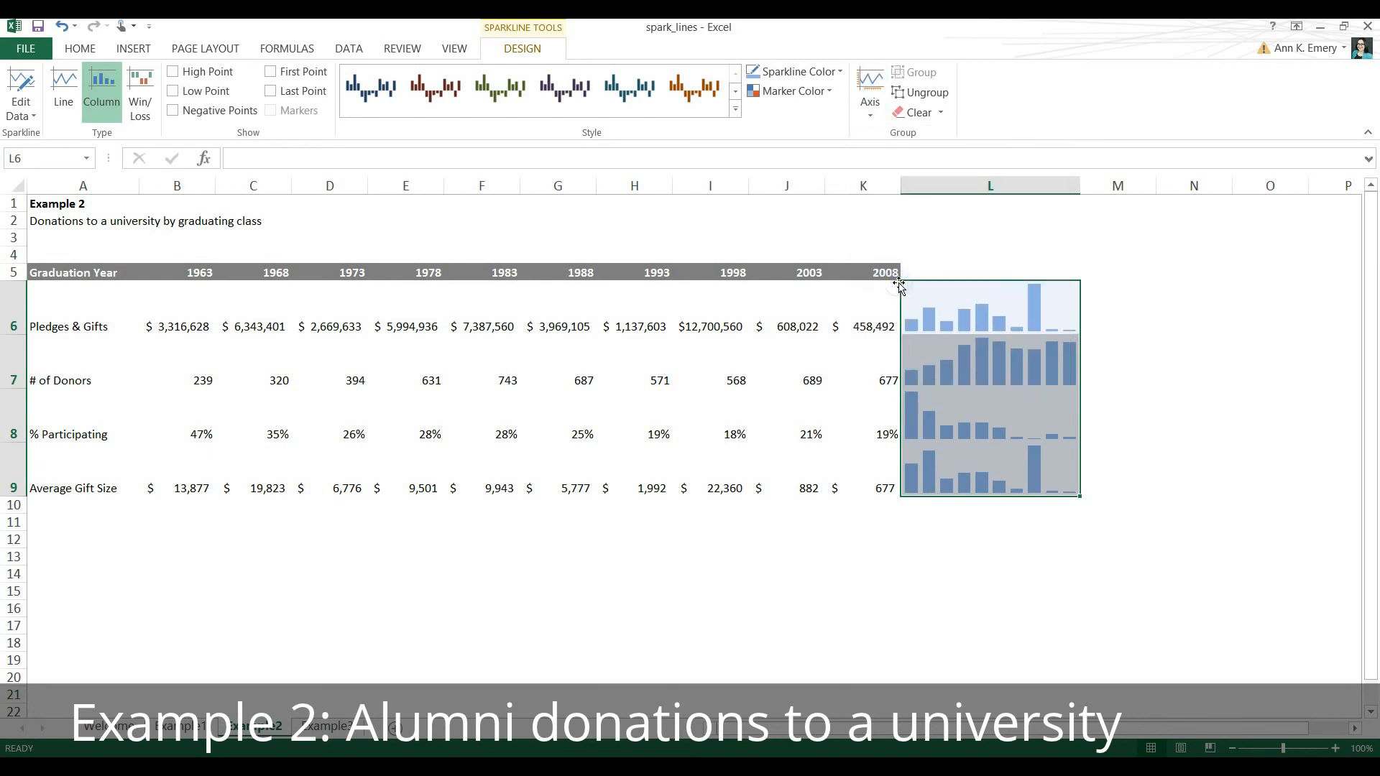
# Set the vertical axis maximum of the sparklines in L6:L9 to Same for All Sparklines and inspect L6 and L7.
pyautogui.click(877, 113)
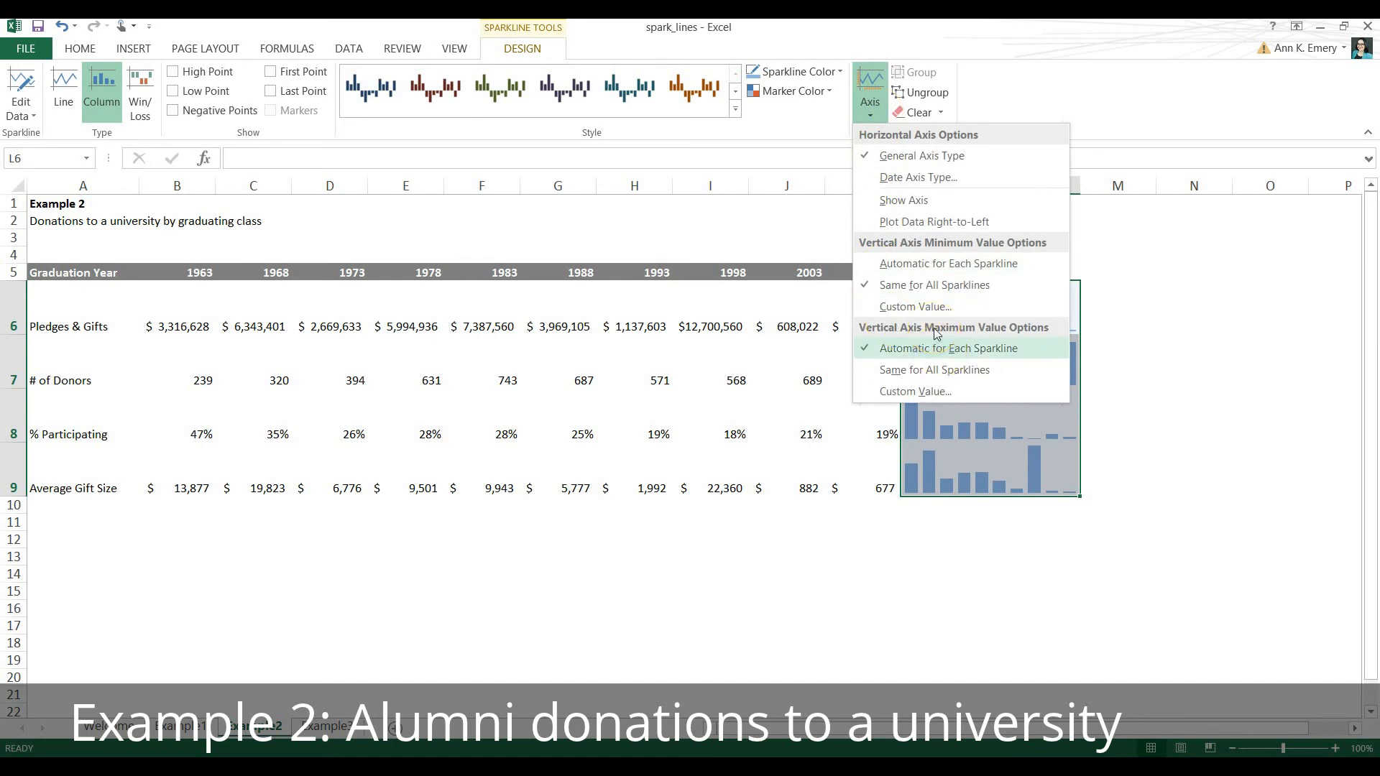
pyautogui.click(893, 371)
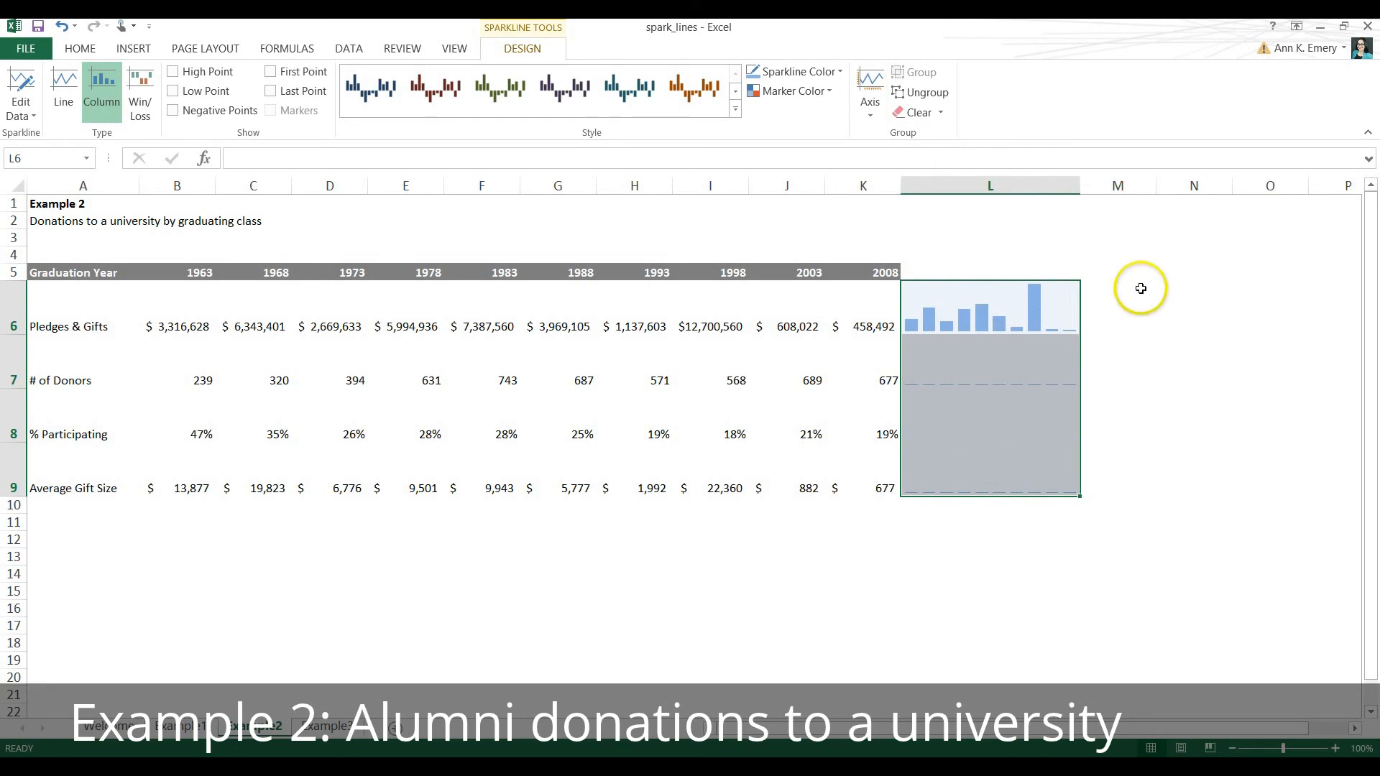
pyautogui.click(1033, 313)
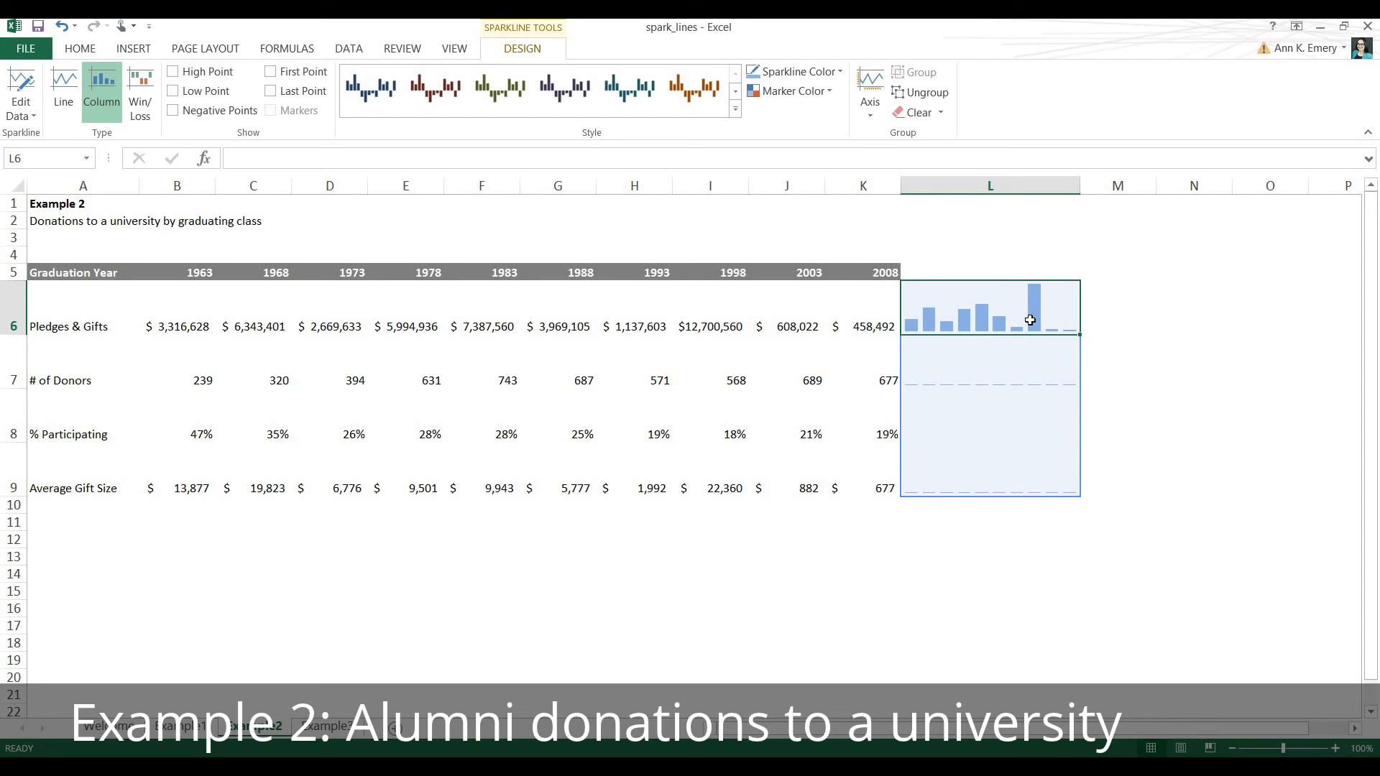
pyautogui.click(1039, 324)
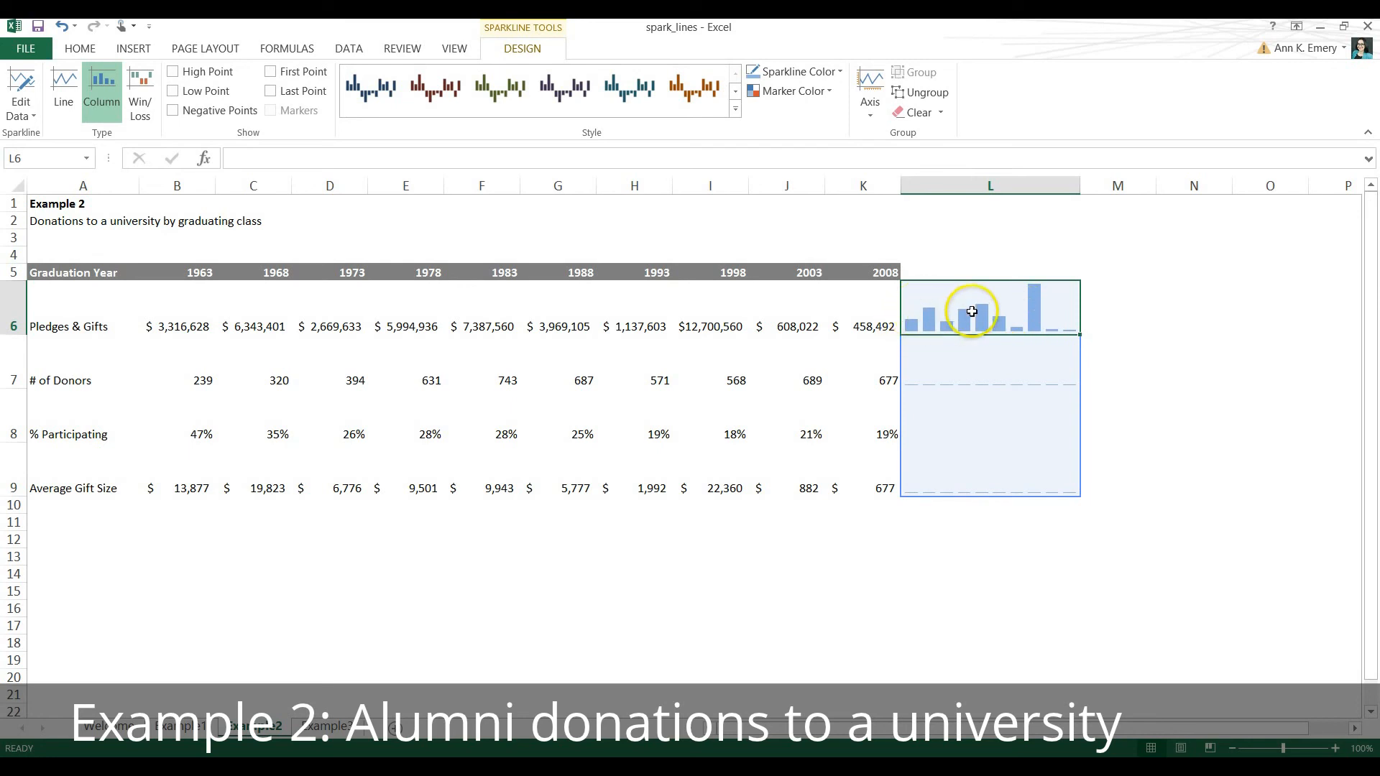
pyautogui.click(955, 374)
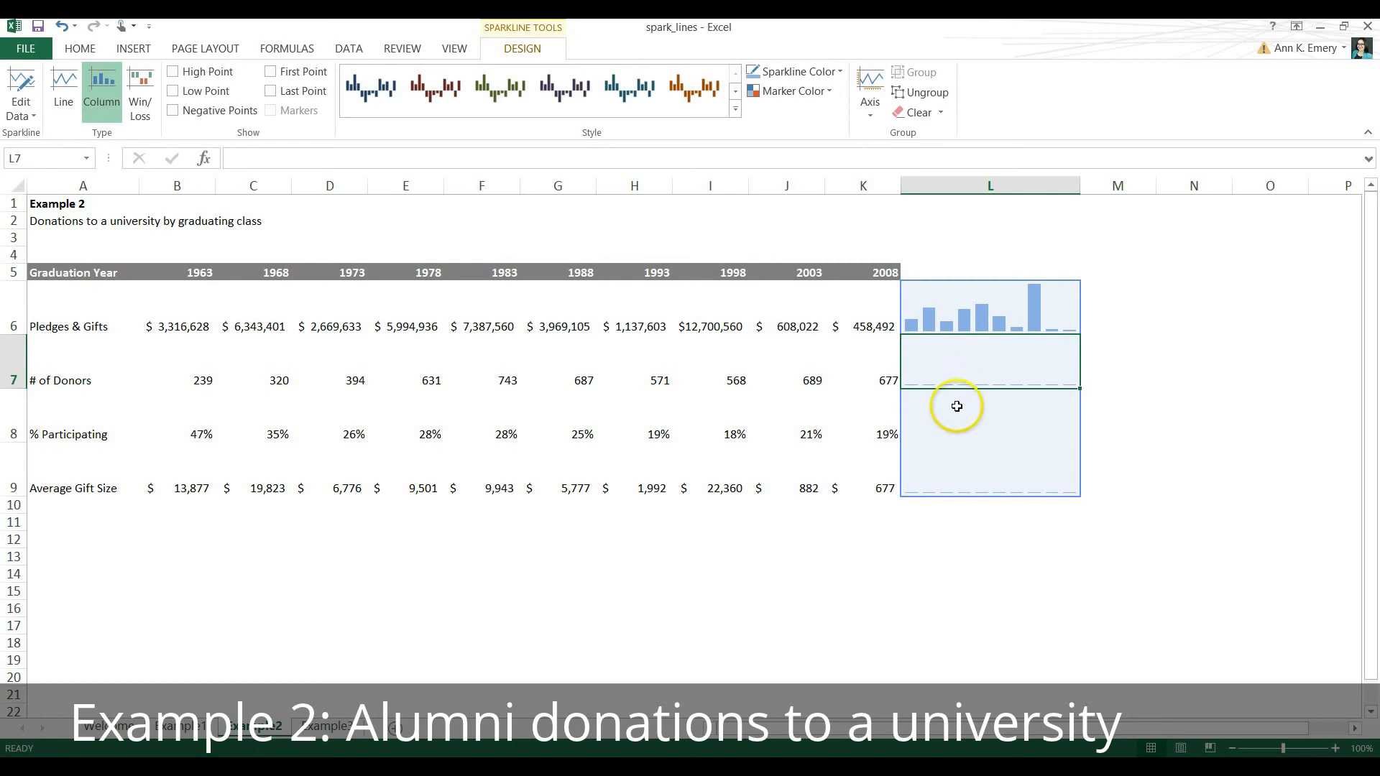
# Examine the column sparklines in L6:L9 under the shared axis scale against the graduation years in I5:K5.
pyautogui.click(942, 437)
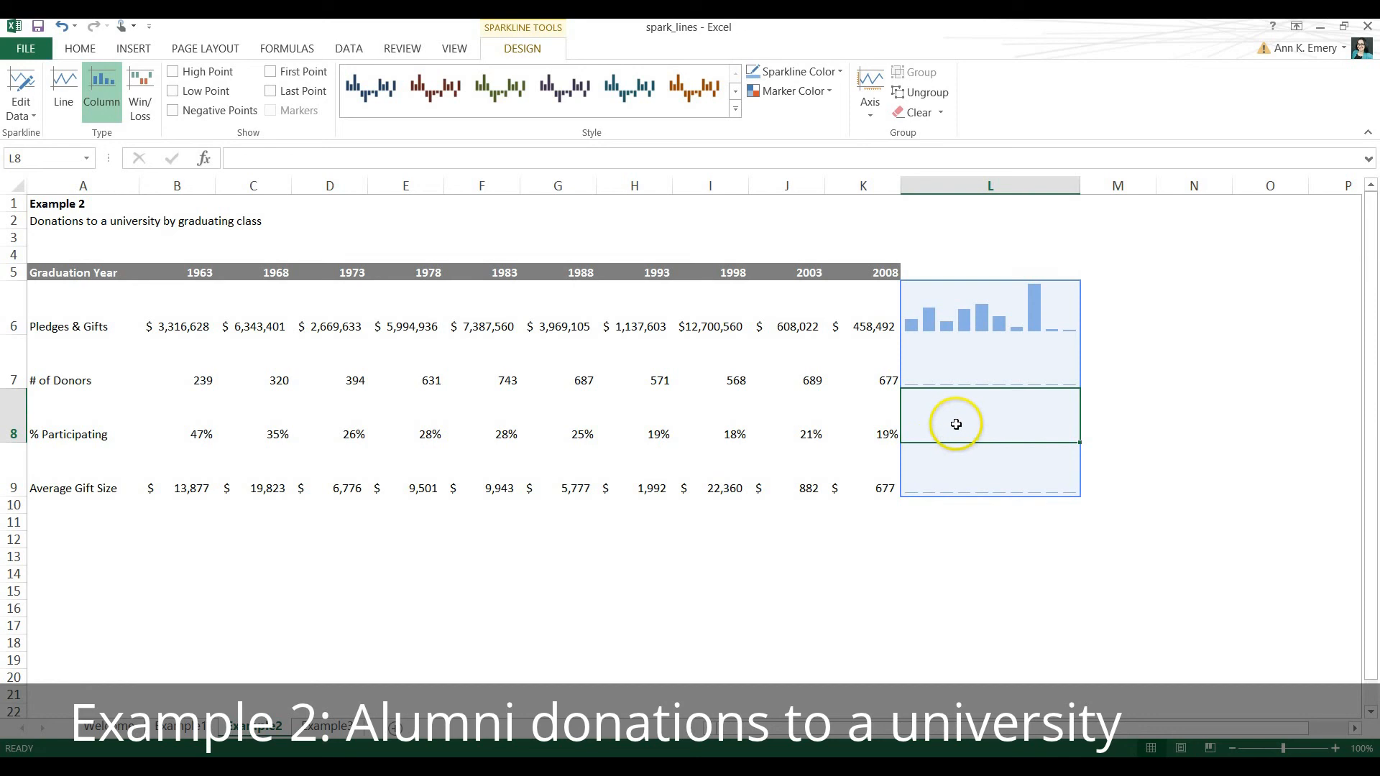
pyautogui.click(926, 478)
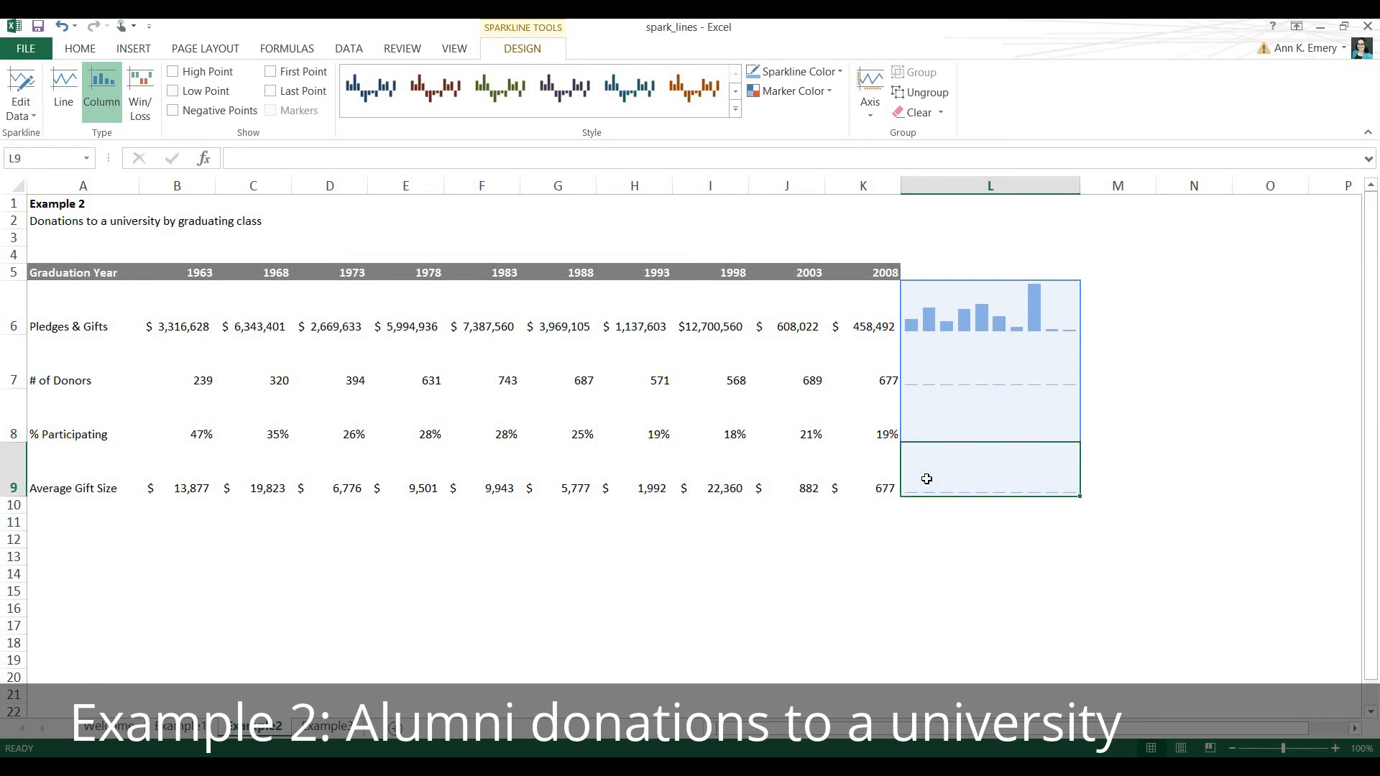
pyautogui.click(930, 487)
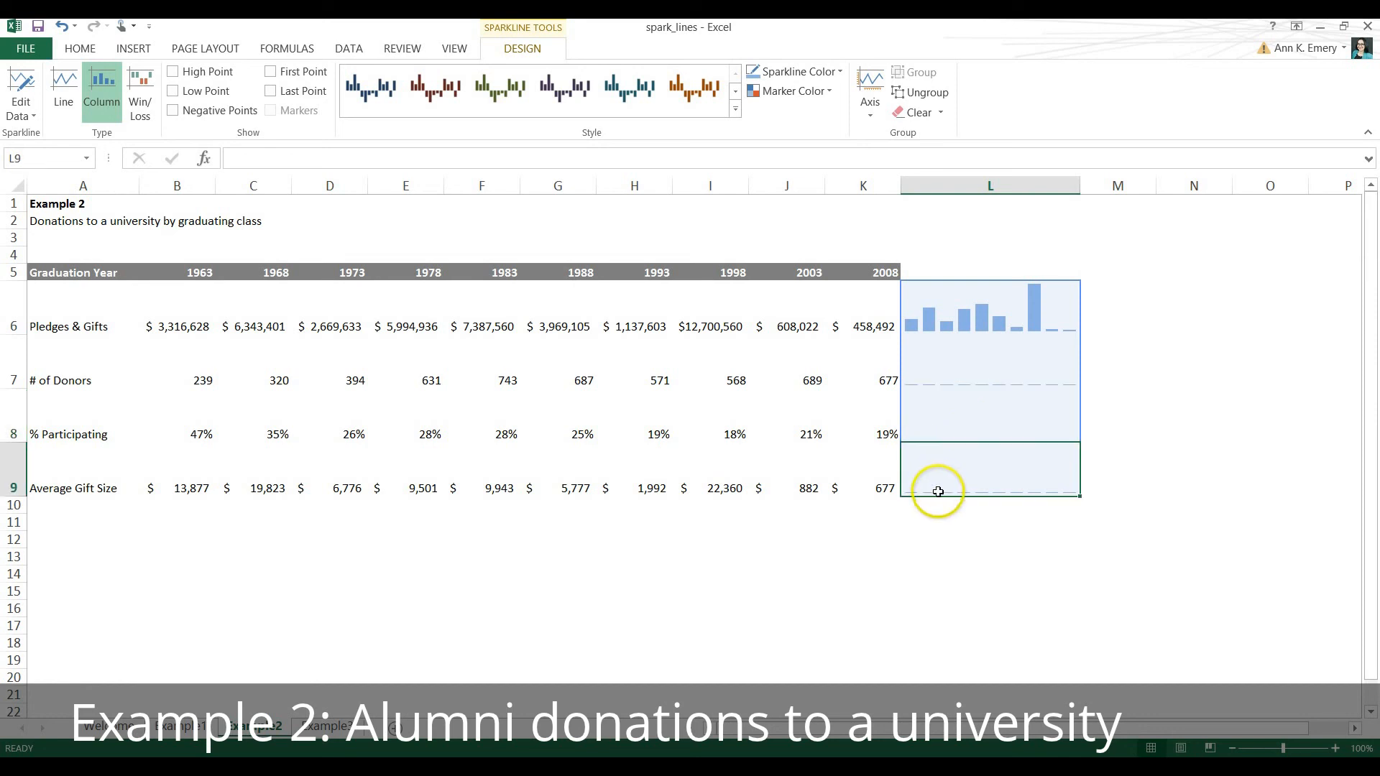
pyautogui.click(936, 511)
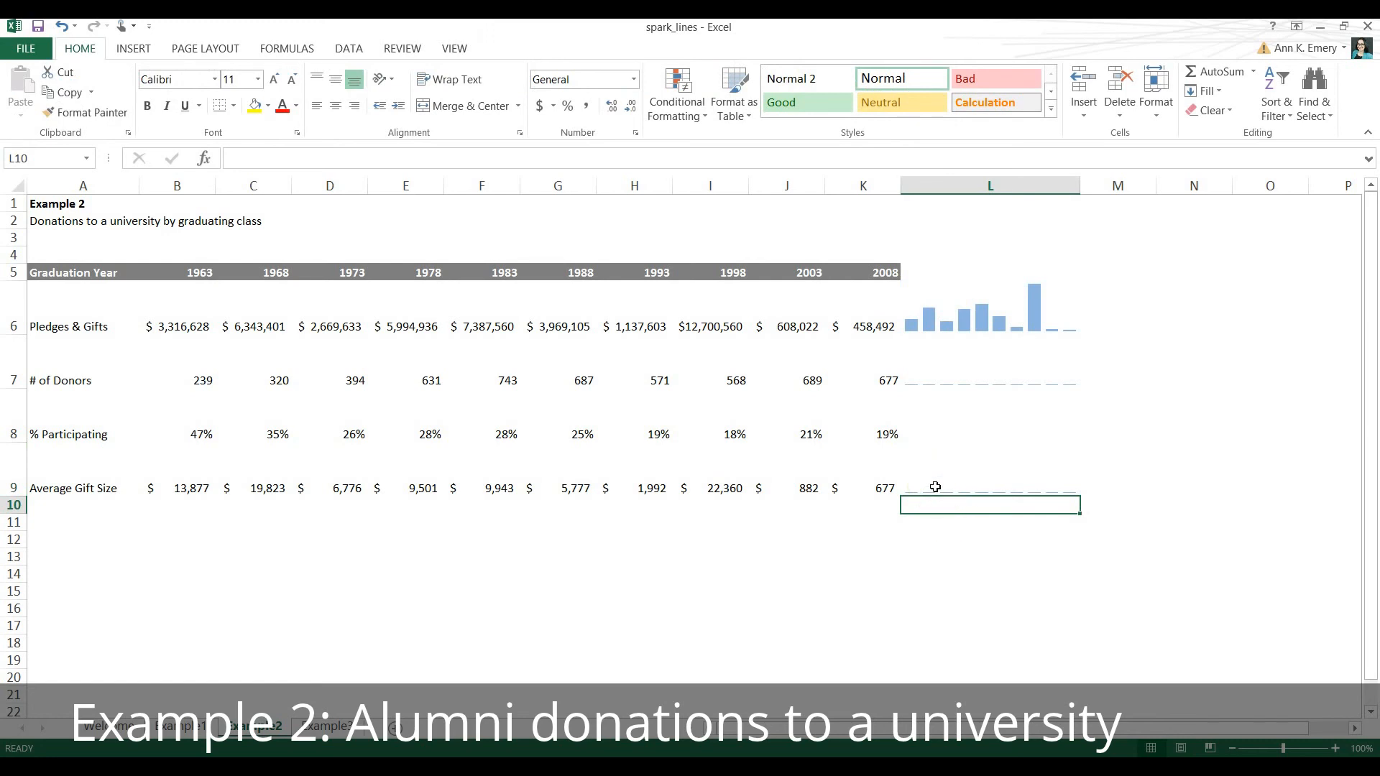
pyautogui.moveTo(935, 487); pyautogui.dragTo(933, 282)
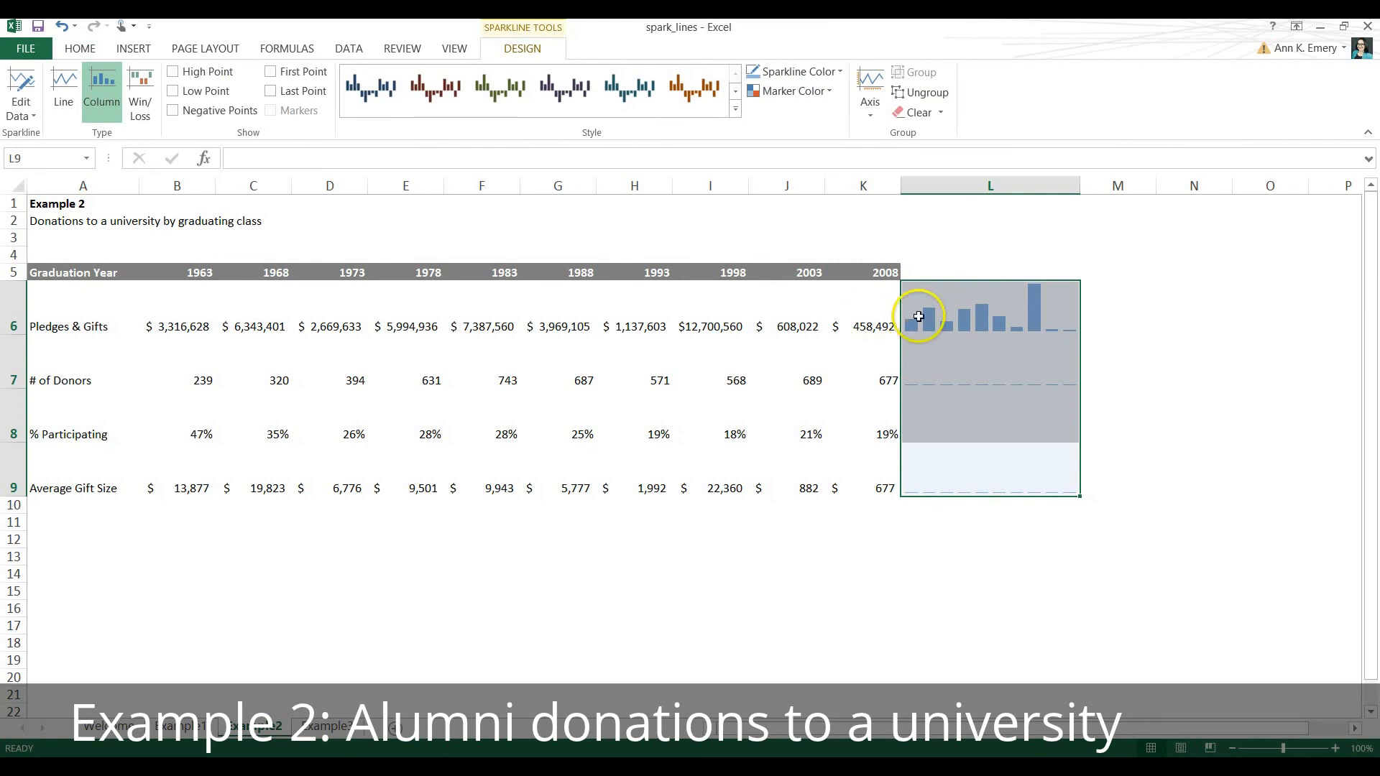
pyautogui.click(924, 312)
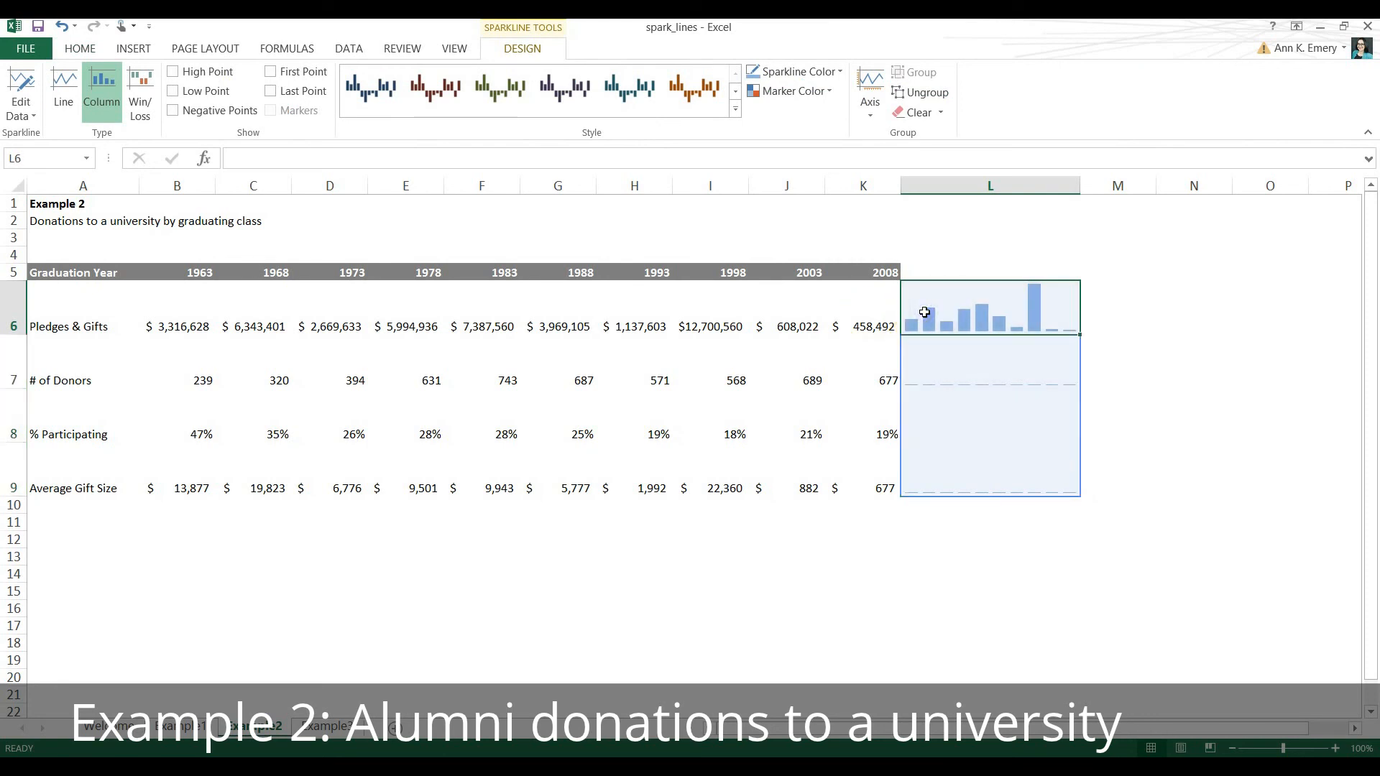
pyautogui.click(940, 484)
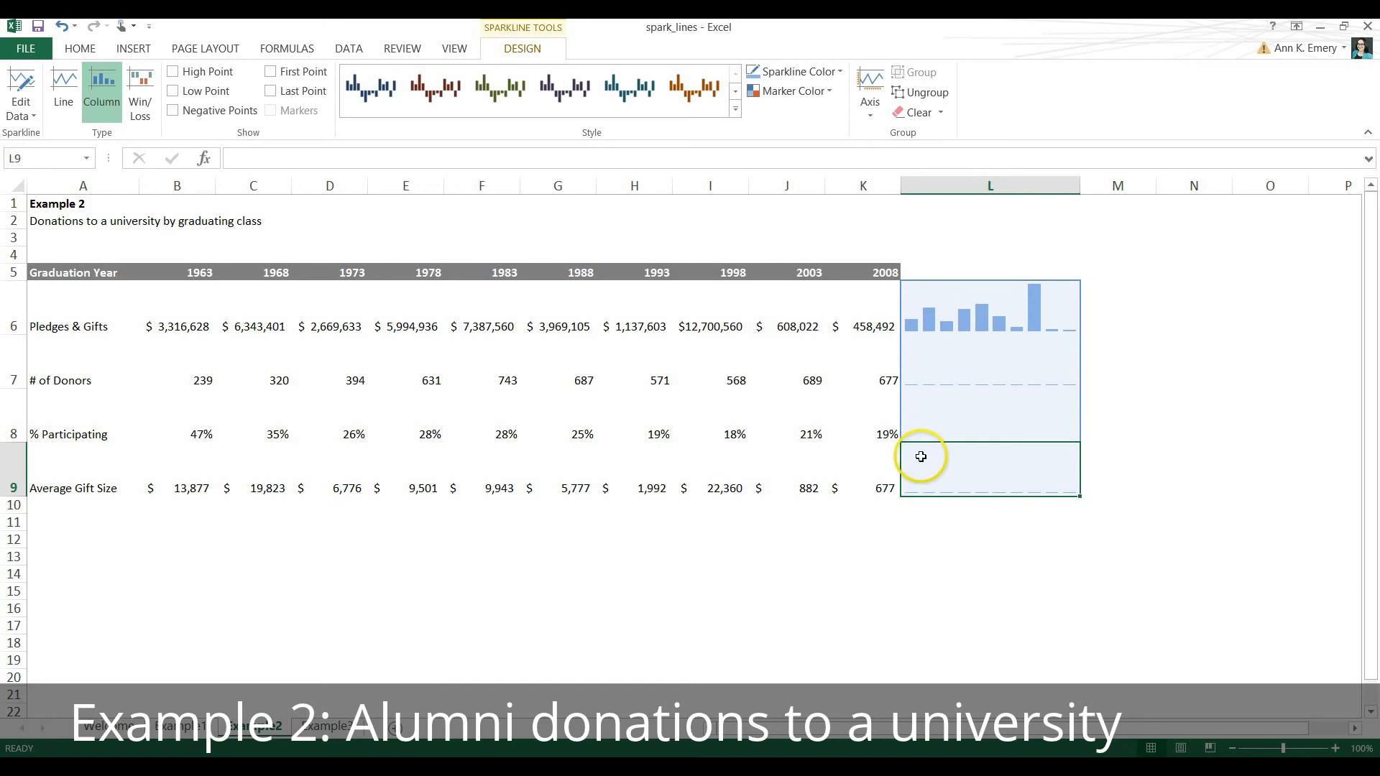
pyautogui.click(874, 272)
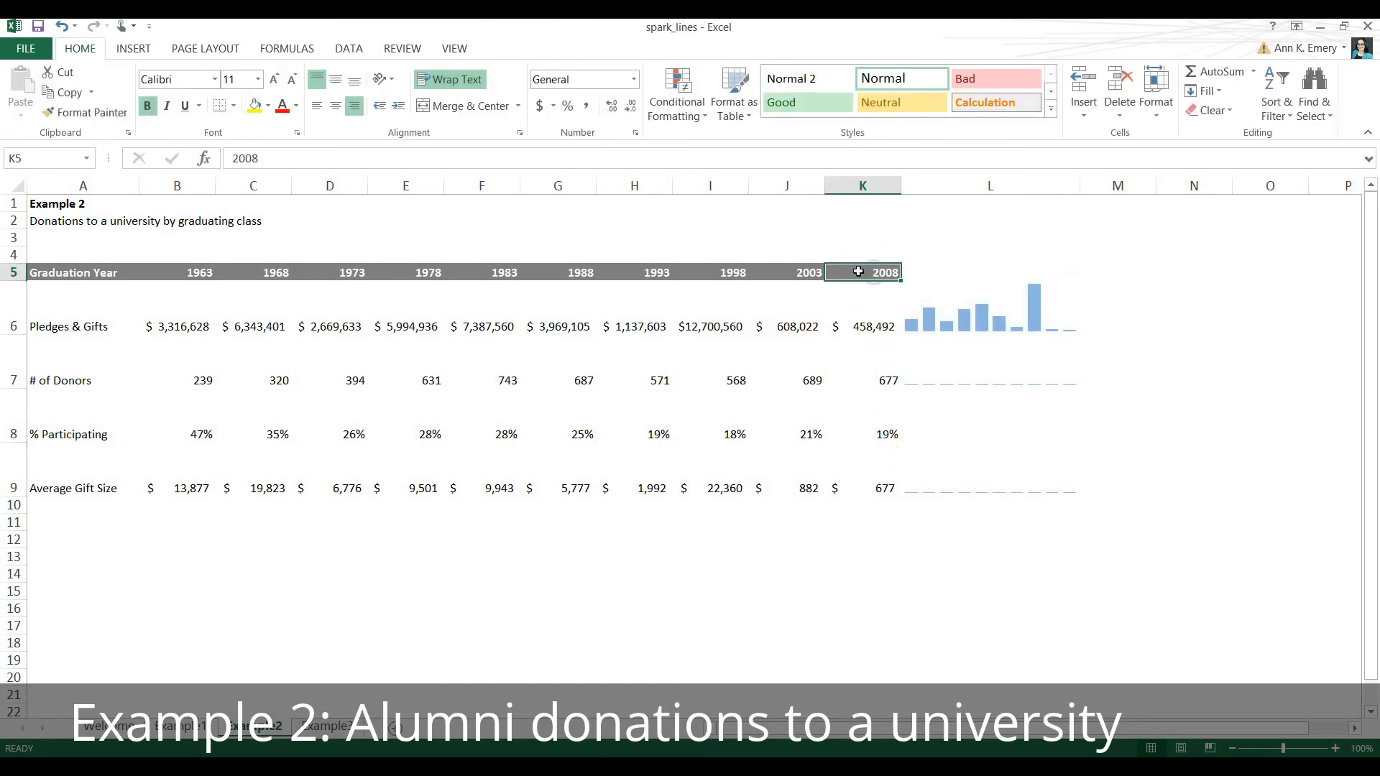
pyautogui.click(797, 272)
pyautogui.click(734, 273)
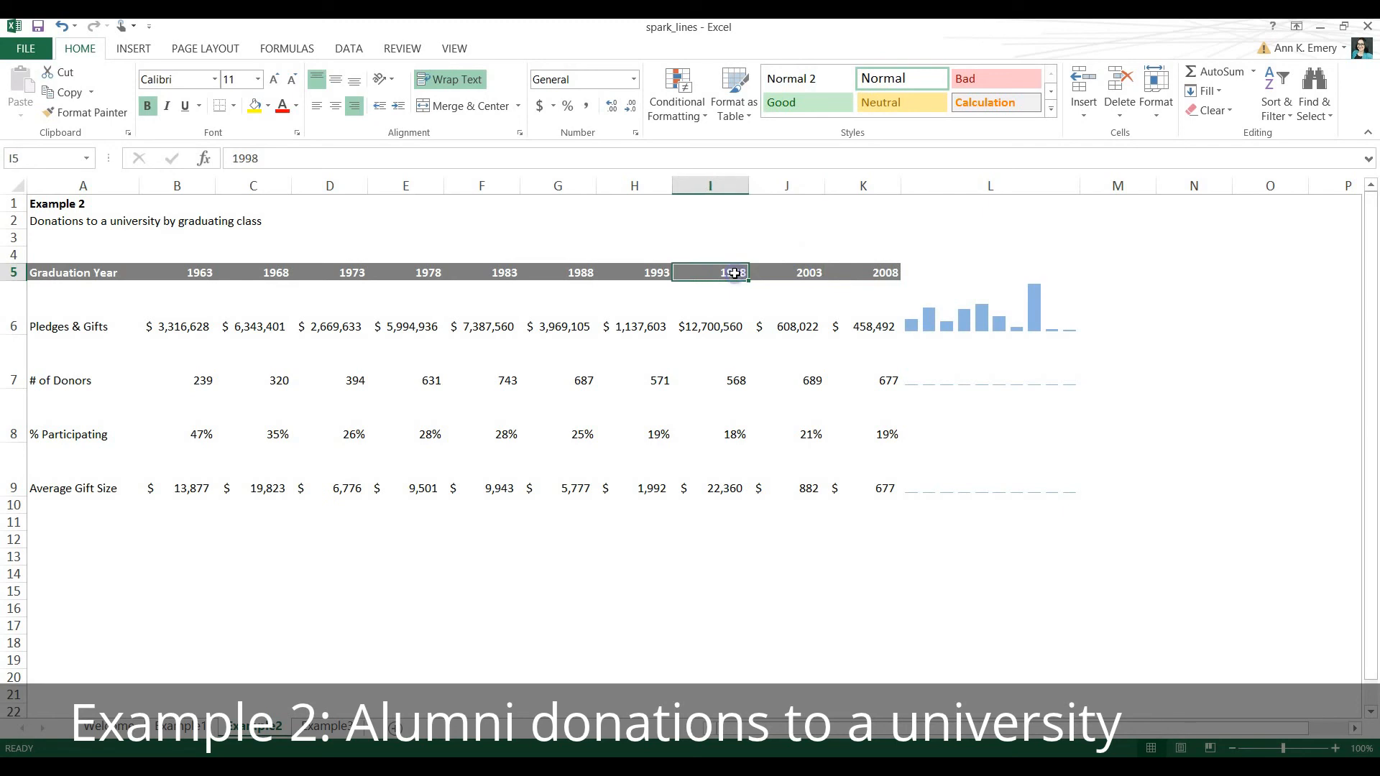
# Set both the vertical axis minimum and maximum of the sparklines in L6:L9 to Automatic for Each Sparkline.
pyautogui.moveTo(934, 323); pyautogui.dragTo(959, 488)
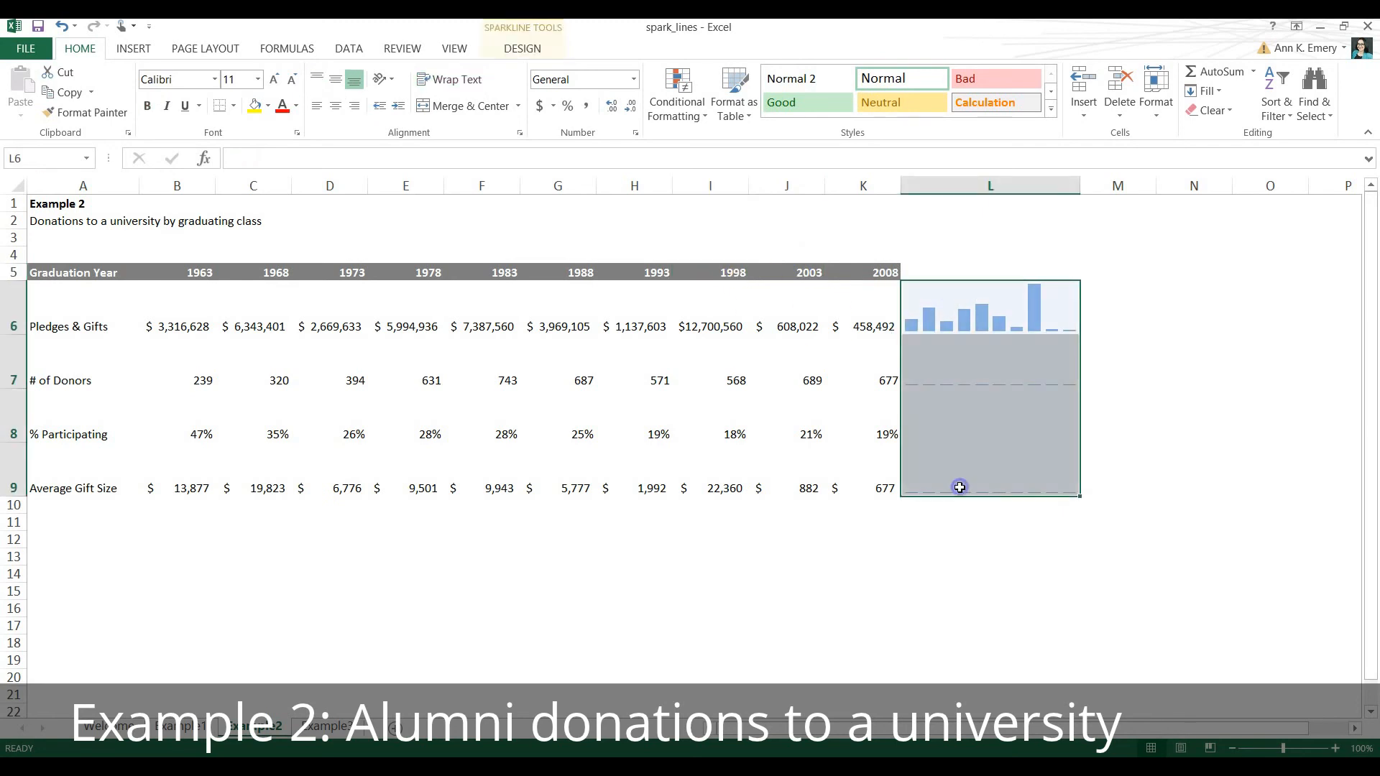
pyautogui.click(535, 46)
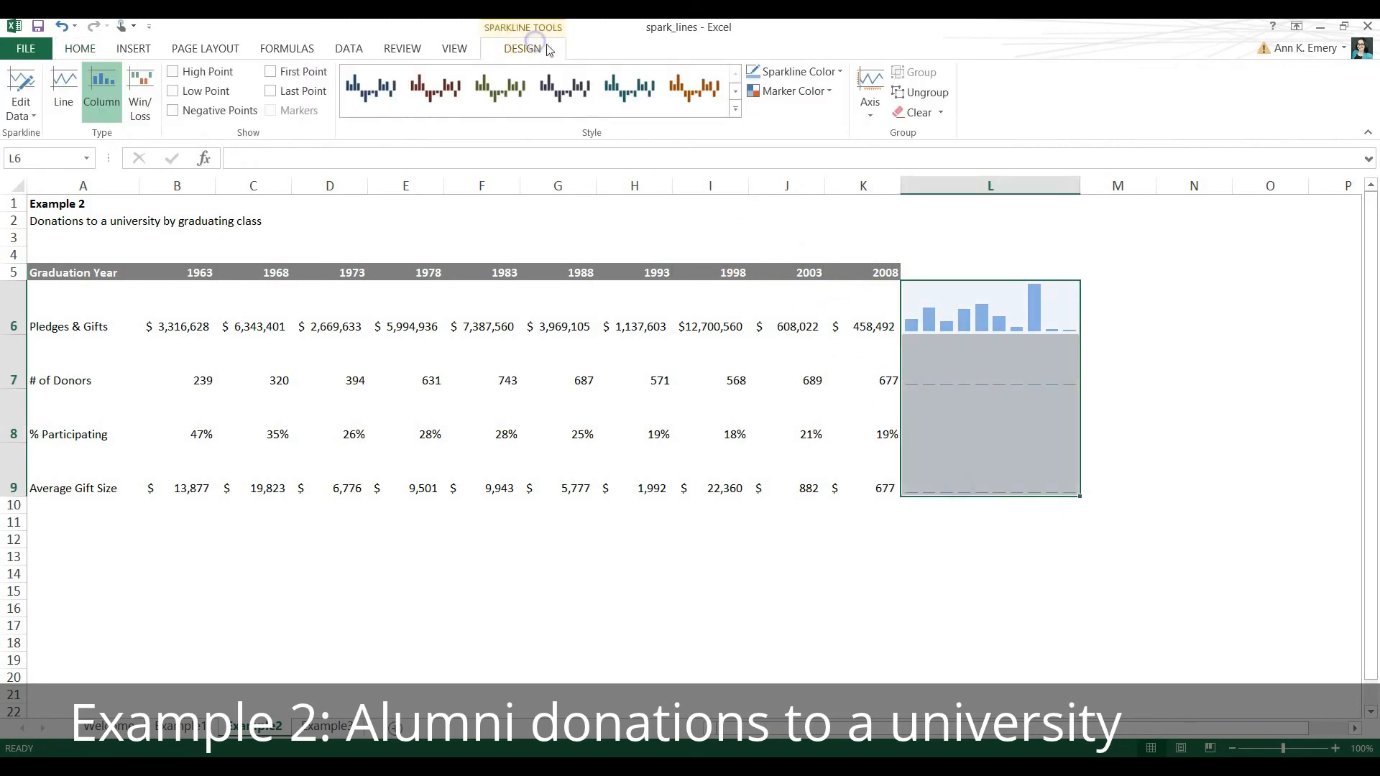
pyautogui.click(870, 108)
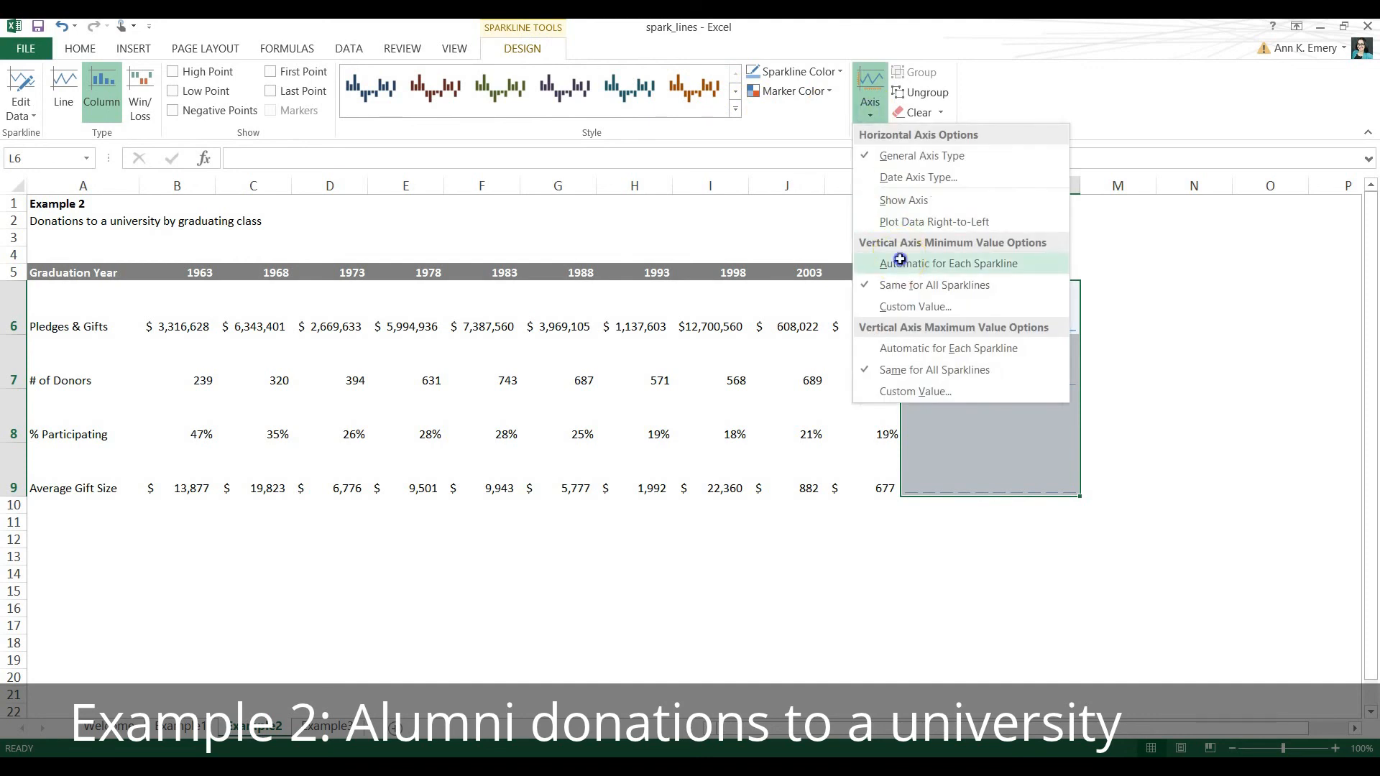
pyautogui.click(902, 263)
pyautogui.click(873, 112)
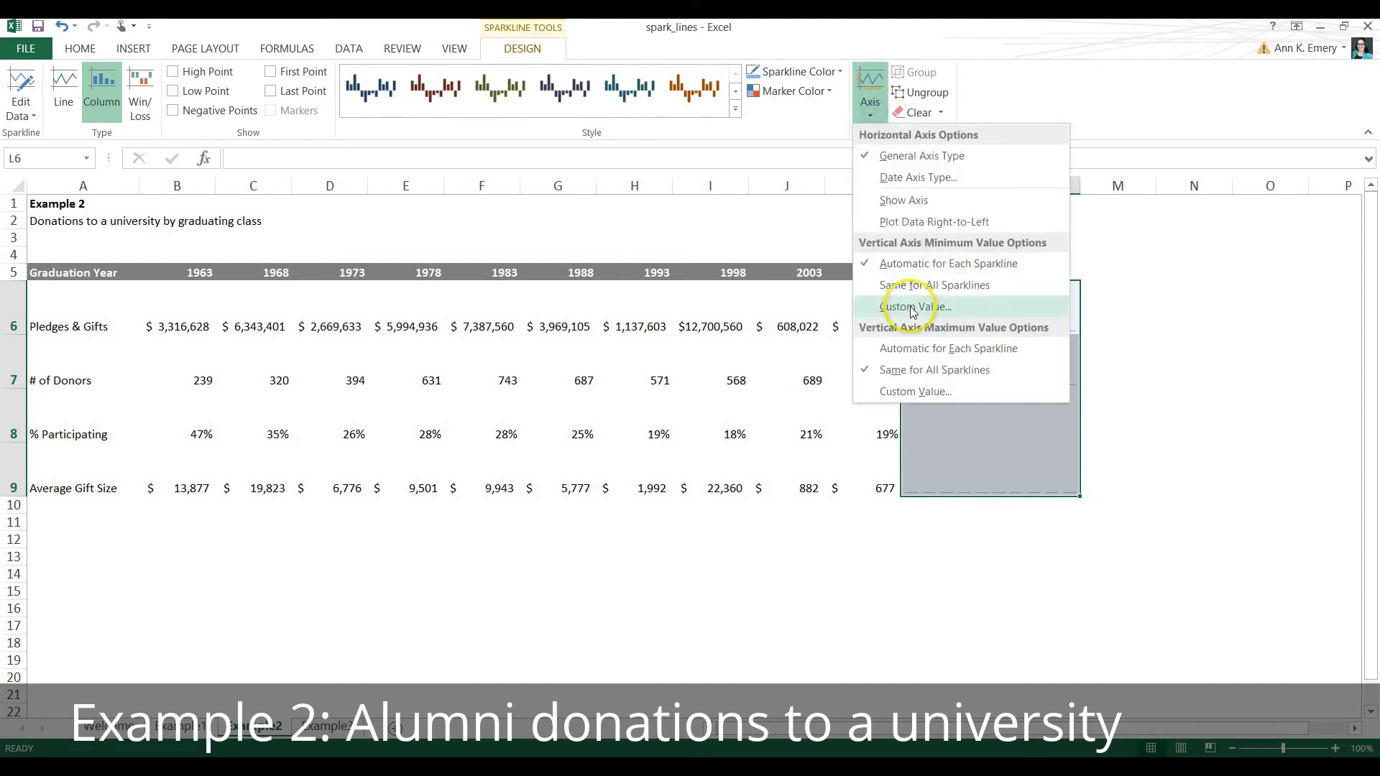
pyautogui.click(923, 348)
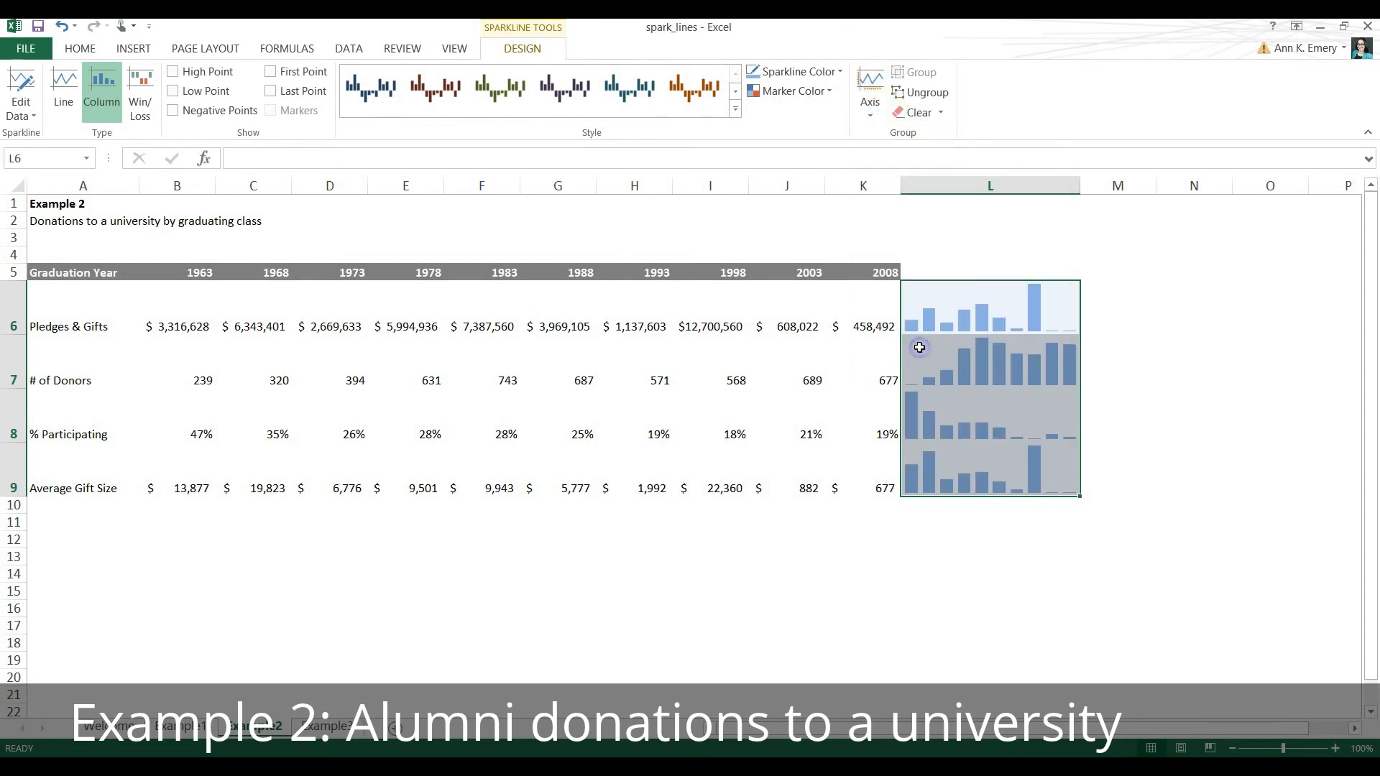
pyautogui.click(1029, 554)
pyautogui.click(1023, 555)
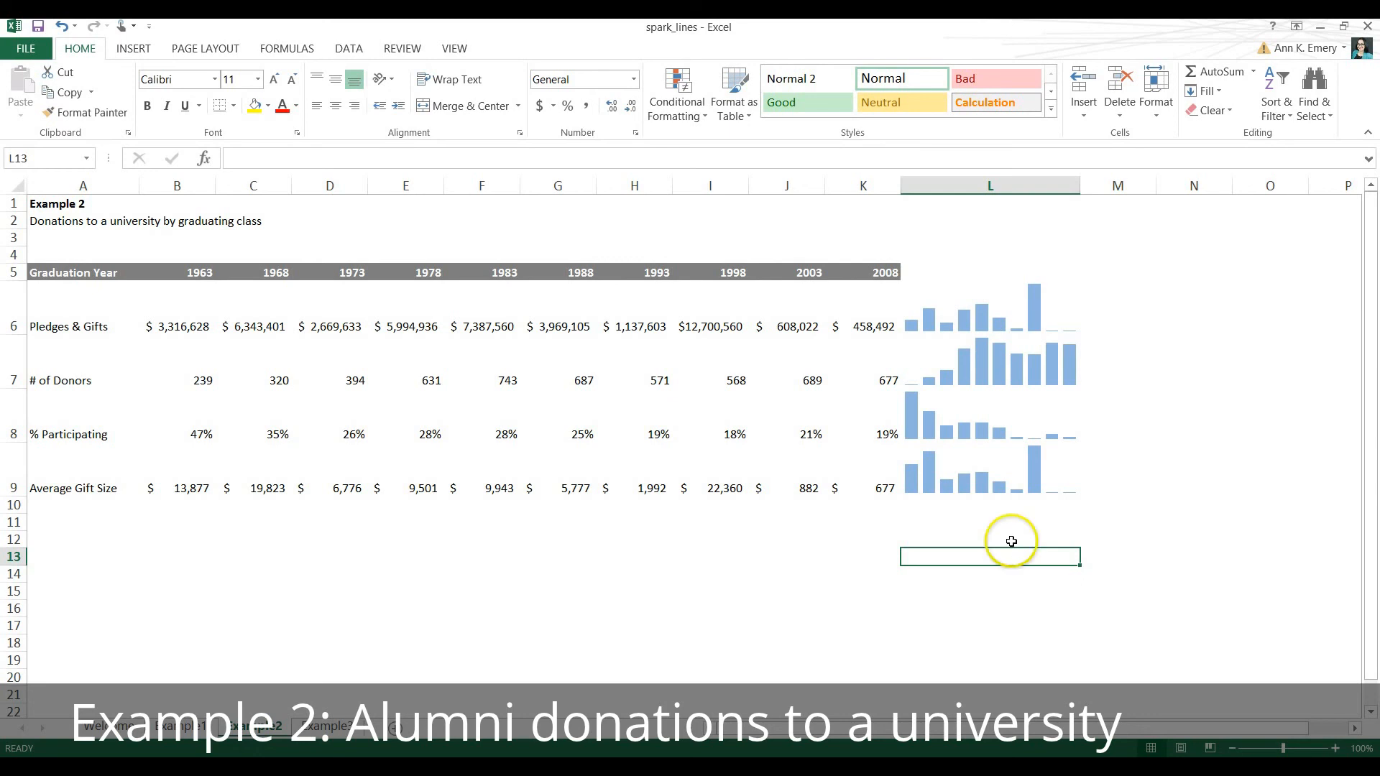
# Preview the High, Low, Negative, First and Last Point highlights one at a time on the sparklines in L6:L9, turning each off again.
pyautogui.click(967, 314)
pyautogui.moveTo(967, 314); pyautogui.dragTo(971, 482)
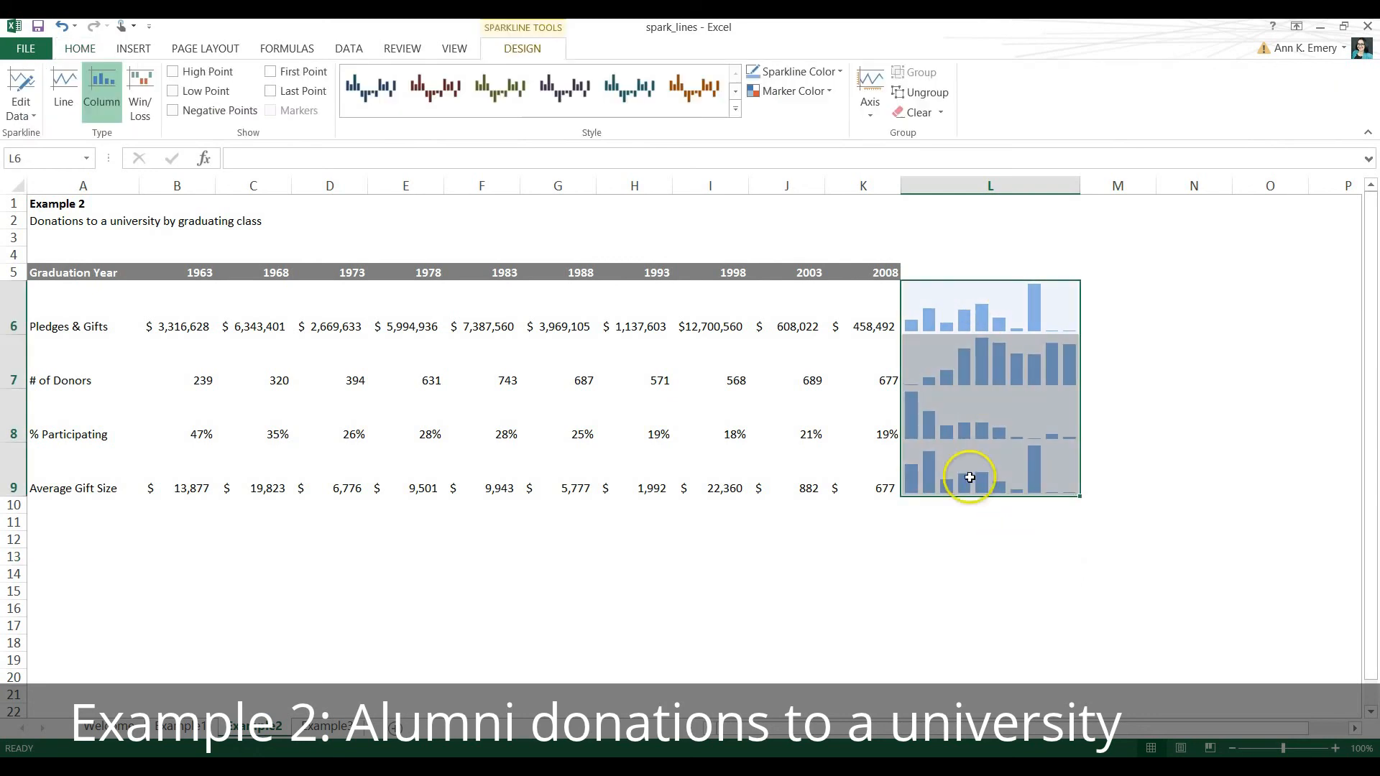
pyautogui.click(214, 74)
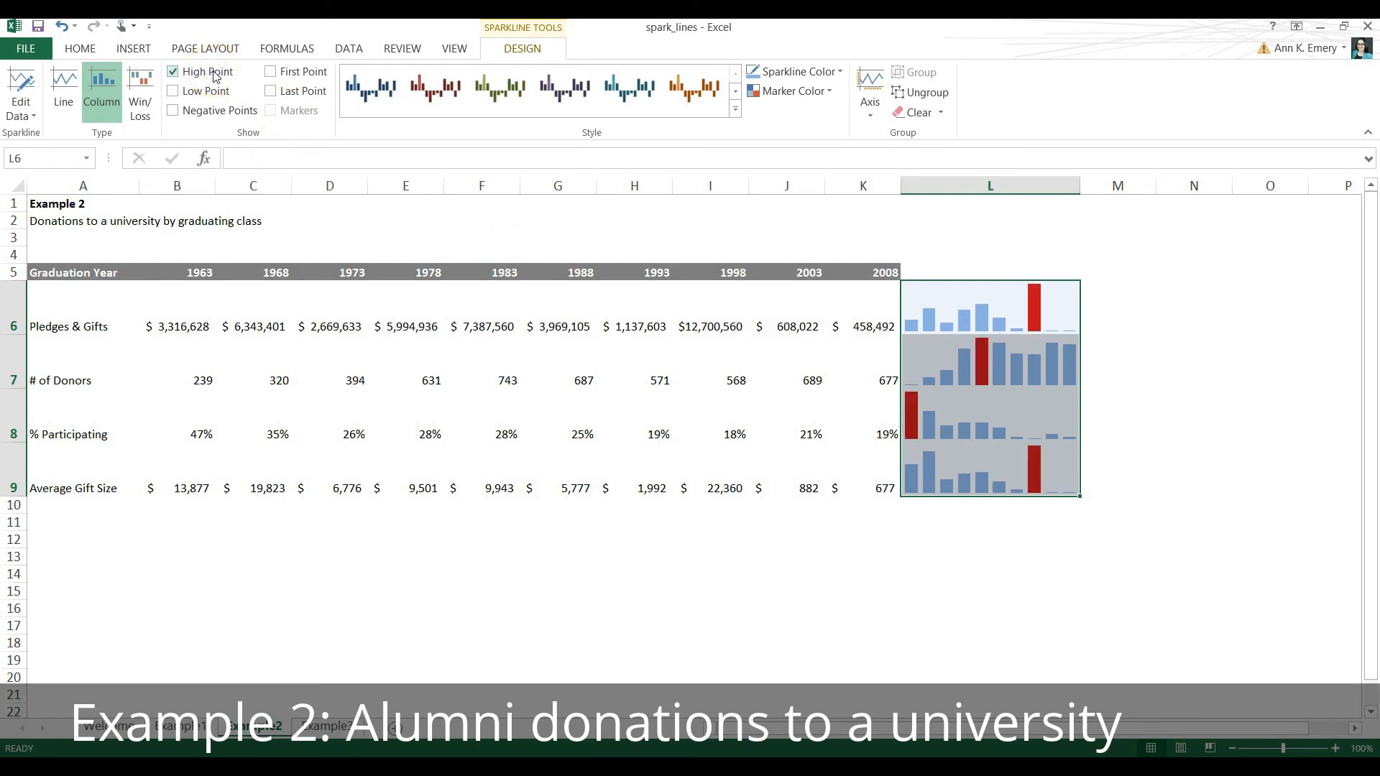
pyautogui.click(214, 75)
pyautogui.click(215, 93)
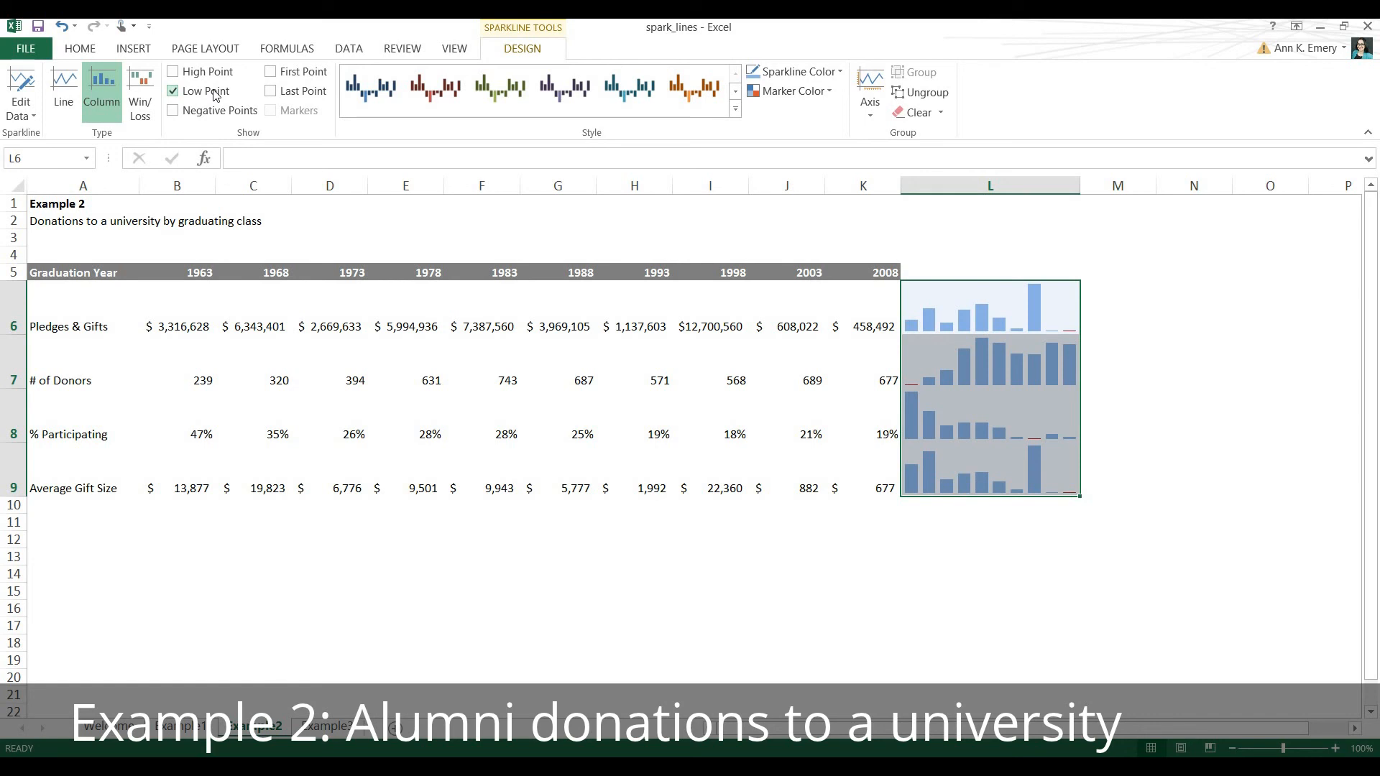
pyautogui.click(214, 94)
pyautogui.click(214, 111)
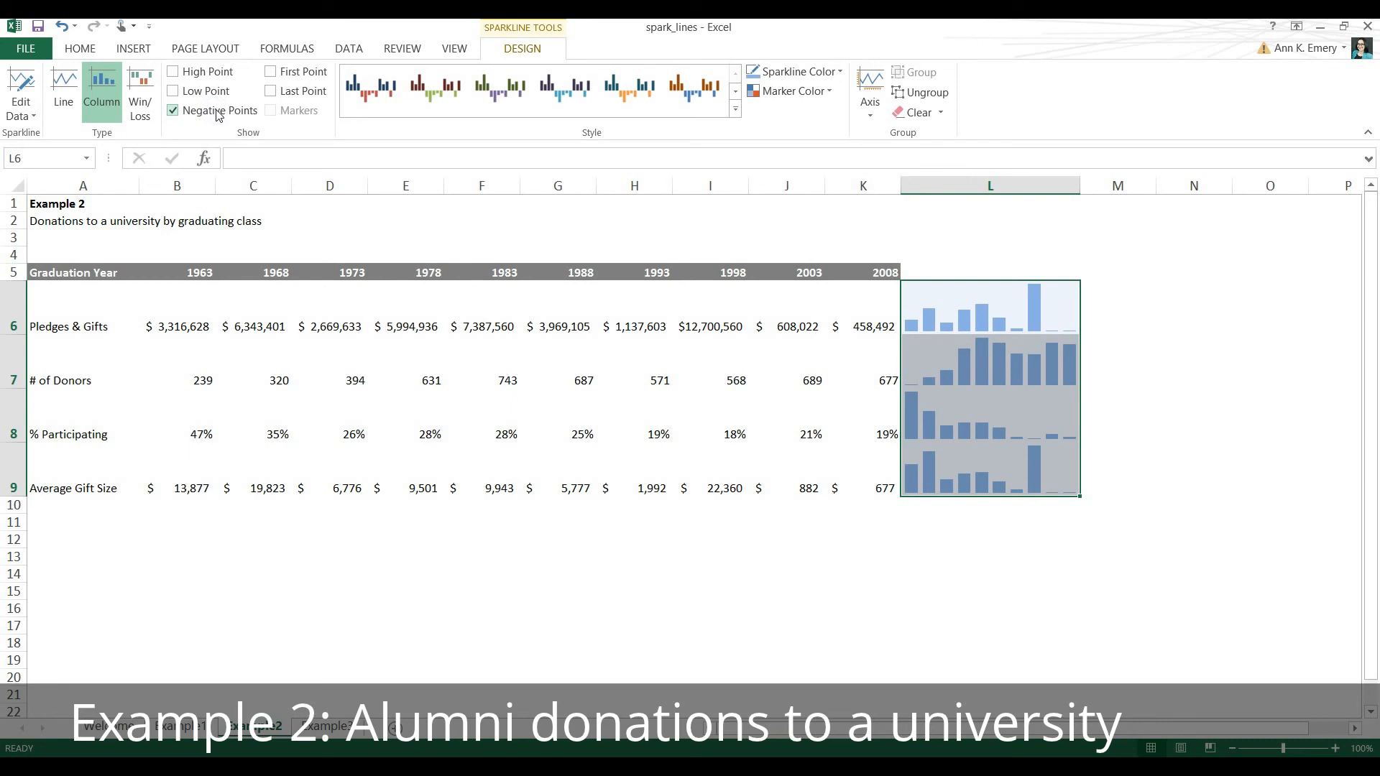
pyautogui.click(219, 113)
pyautogui.click(296, 74)
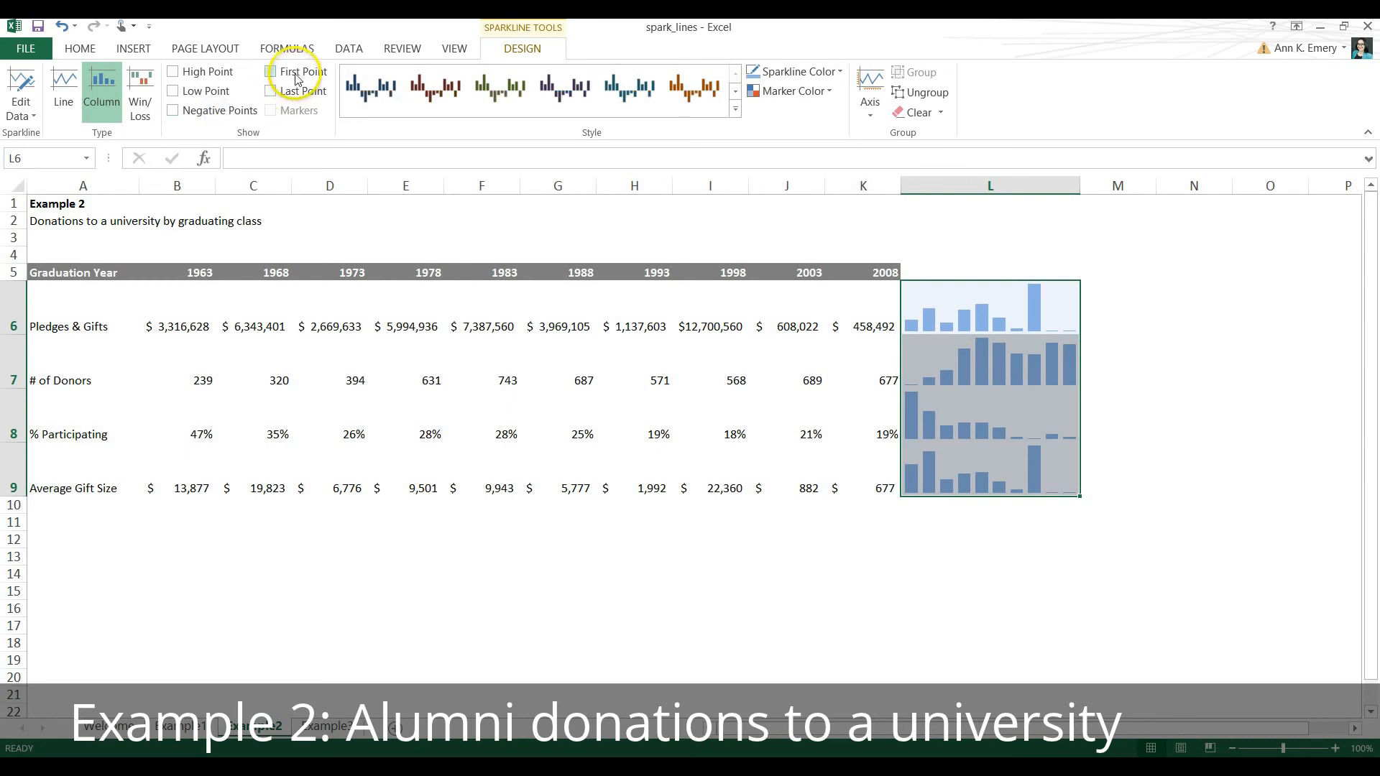
pyautogui.click(295, 76)
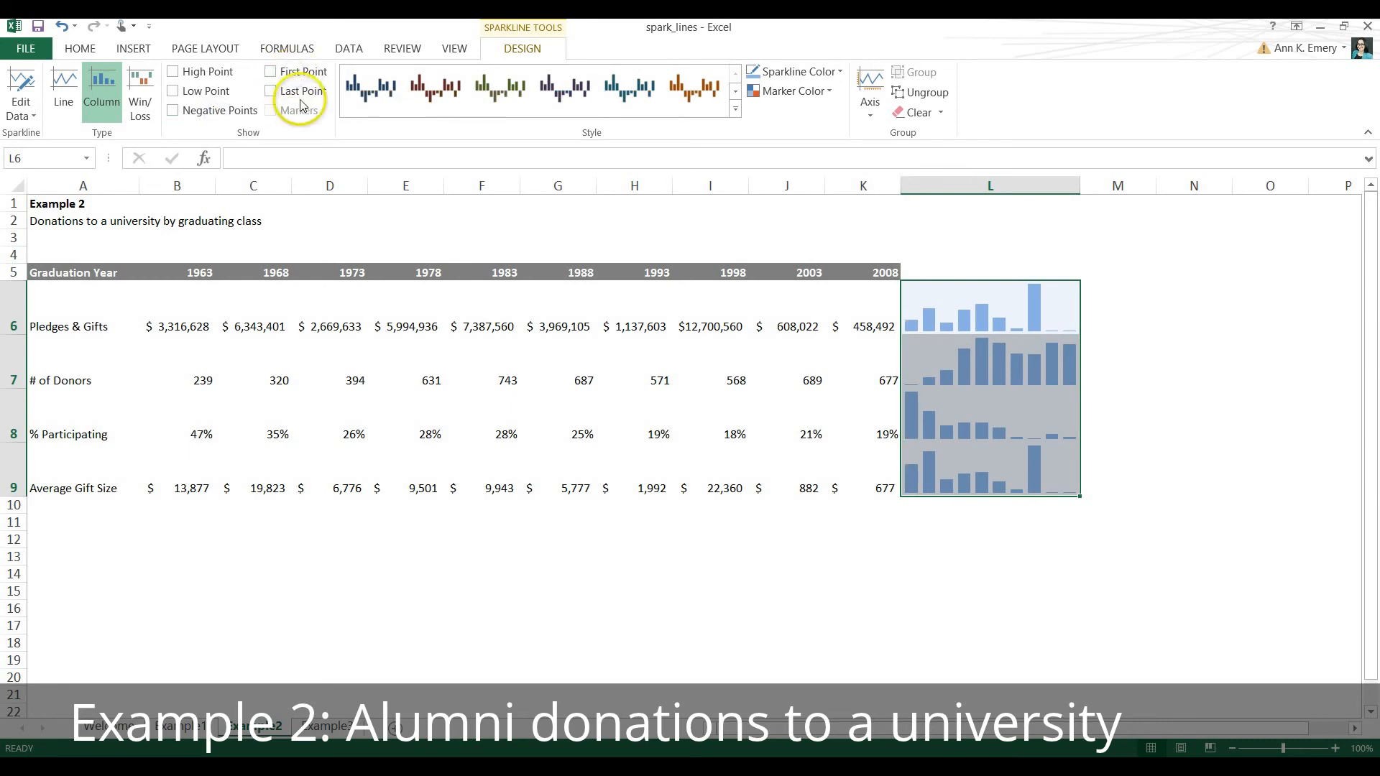
pyautogui.click(297, 97)
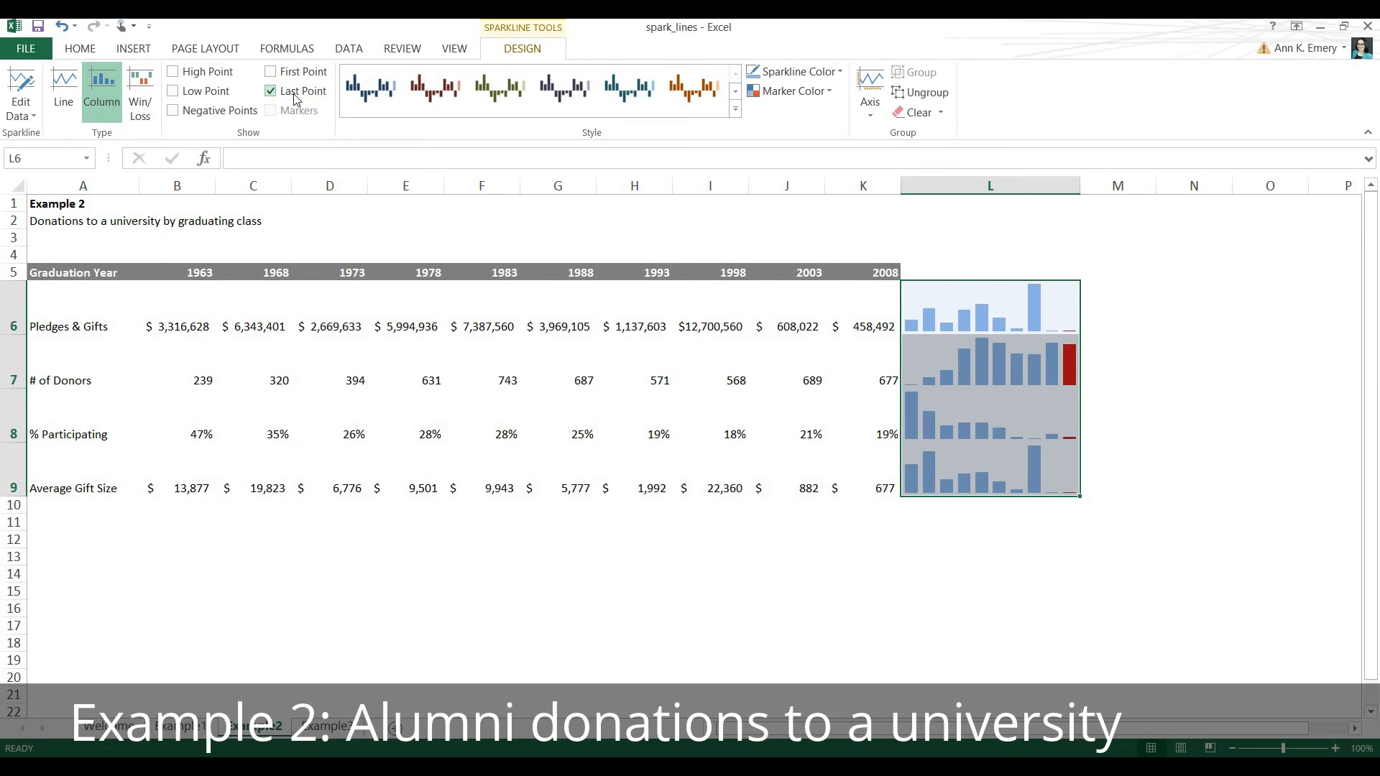
pyautogui.click(296, 93)
# Highlight the High Point in the sparklines in L6:L9 and give its marker a dark blue theme color.
pyautogui.click(214, 75)
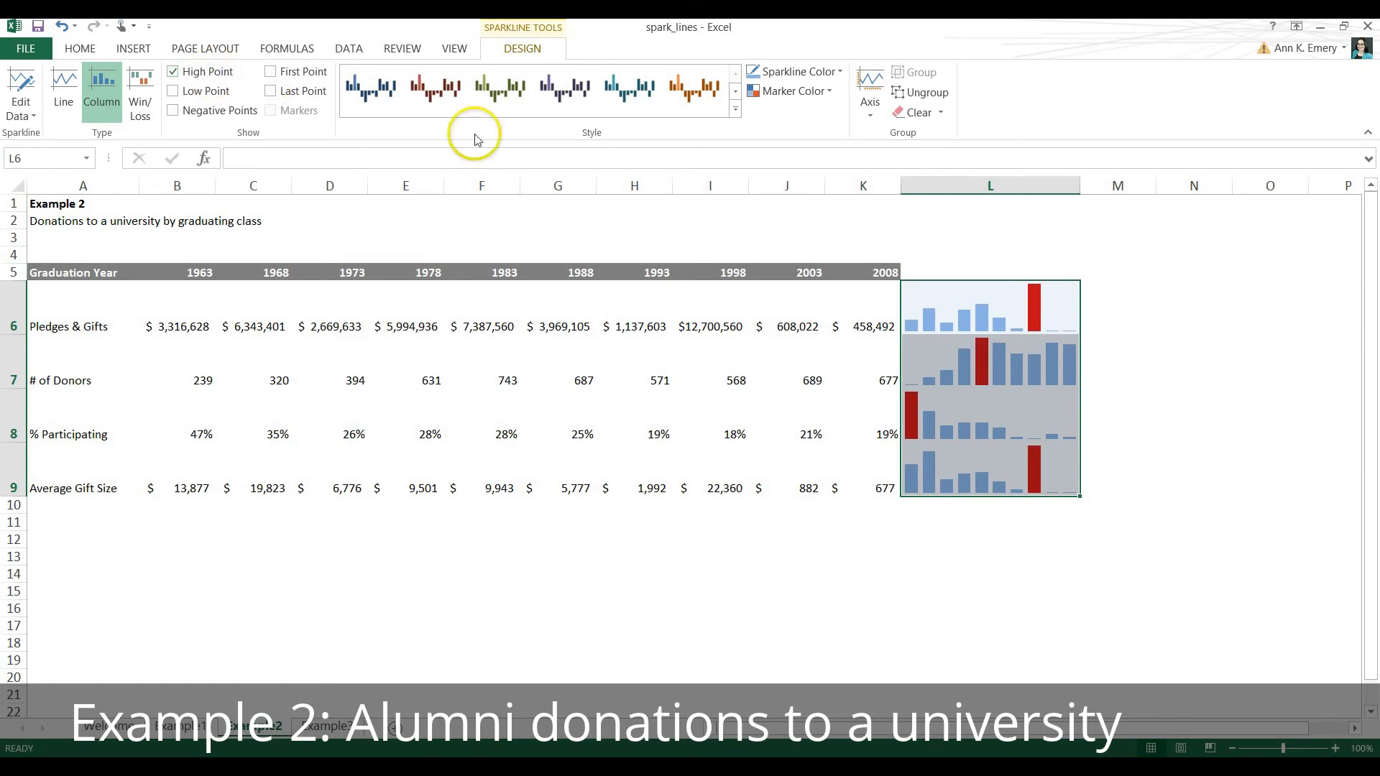
pyautogui.click(828, 92)
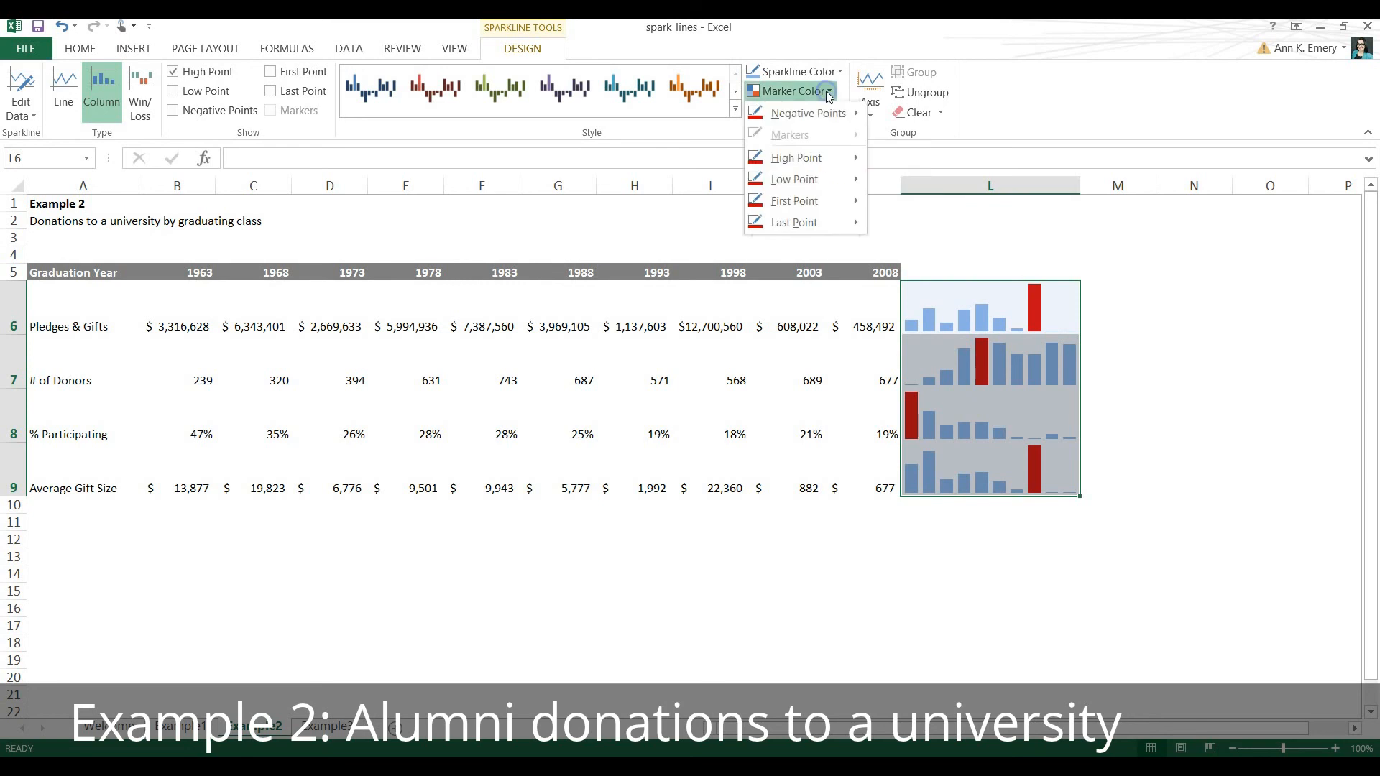
pyautogui.click(852, 160)
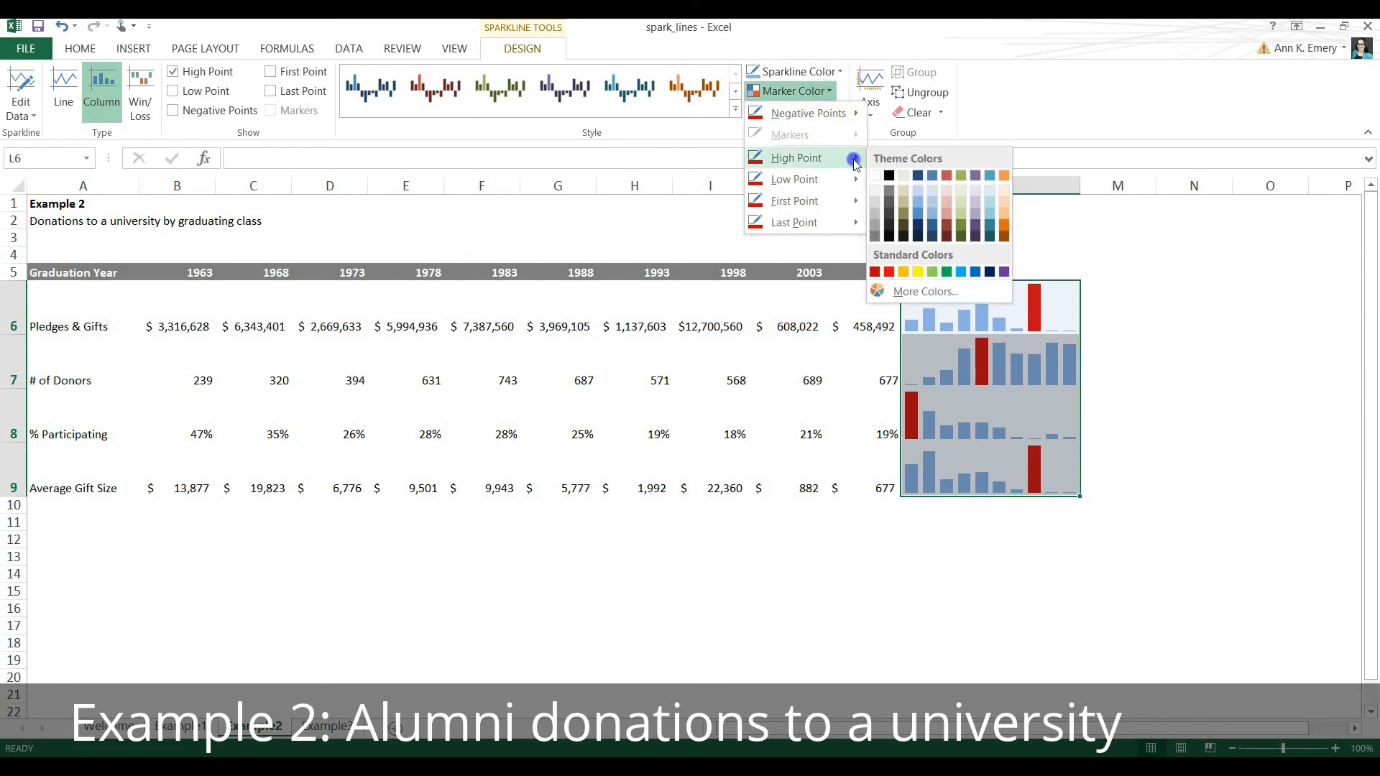
pyautogui.click(919, 177)
pyautogui.click(993, 521)
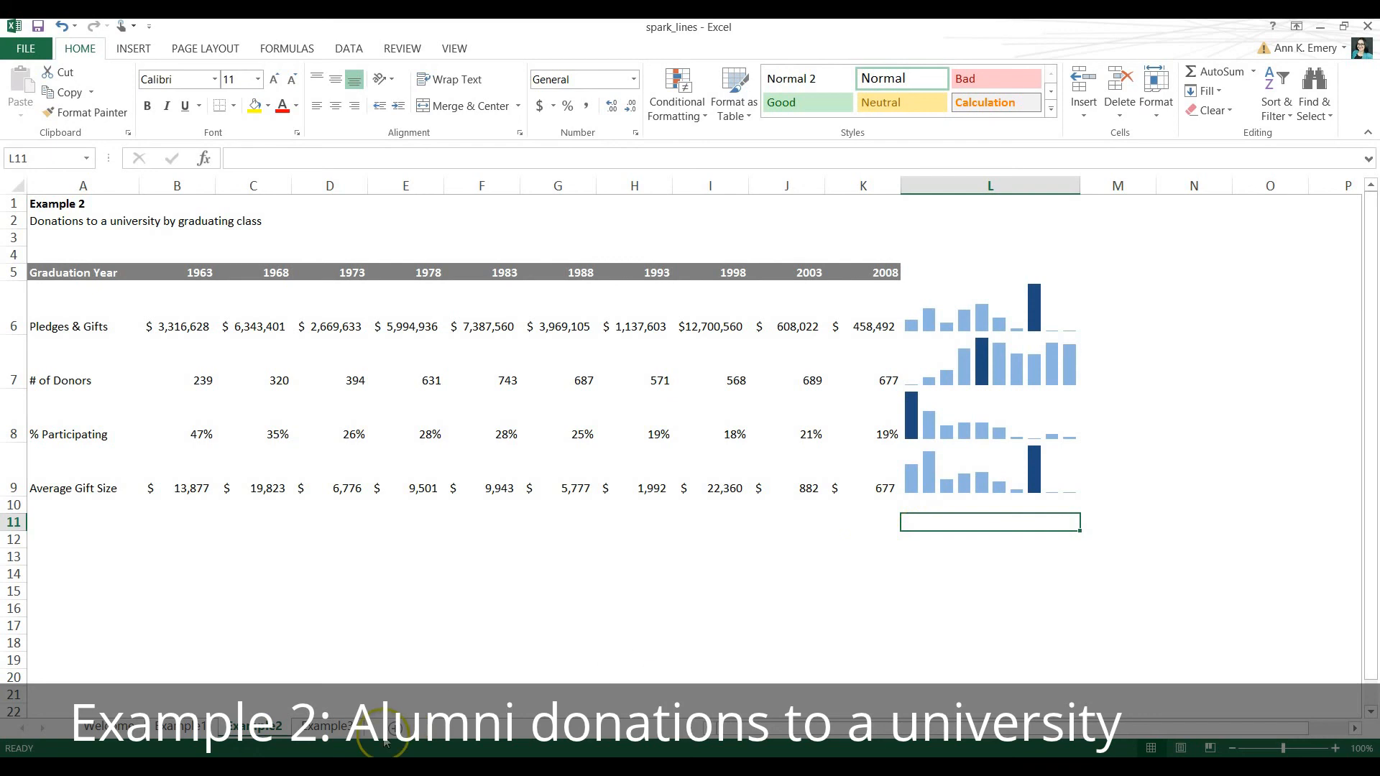
# Open the Example 3 sheet and examine its county headings in row 4 and its age groups in column A.
pyautogui.click(327, 726)
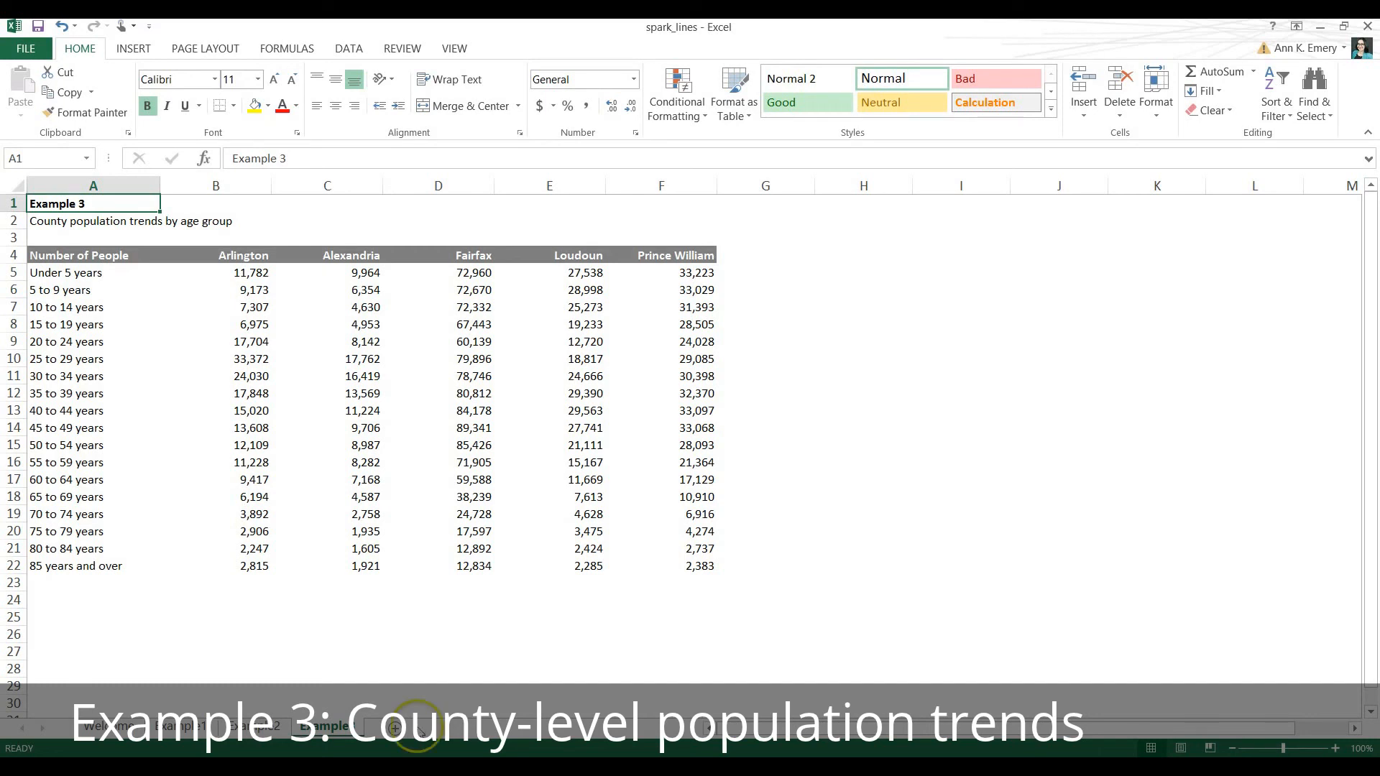
pyautogui.click(260, 253)
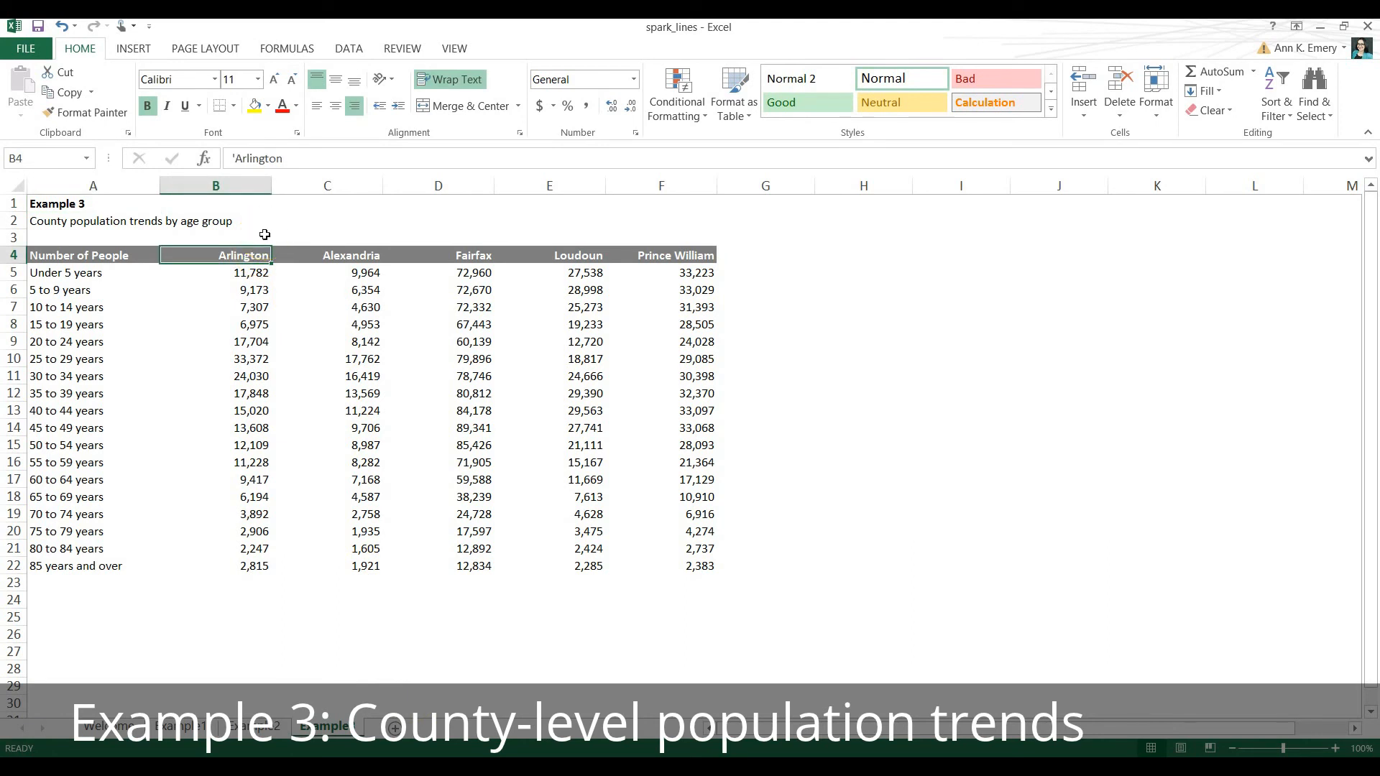
pyautogui.press('Right')
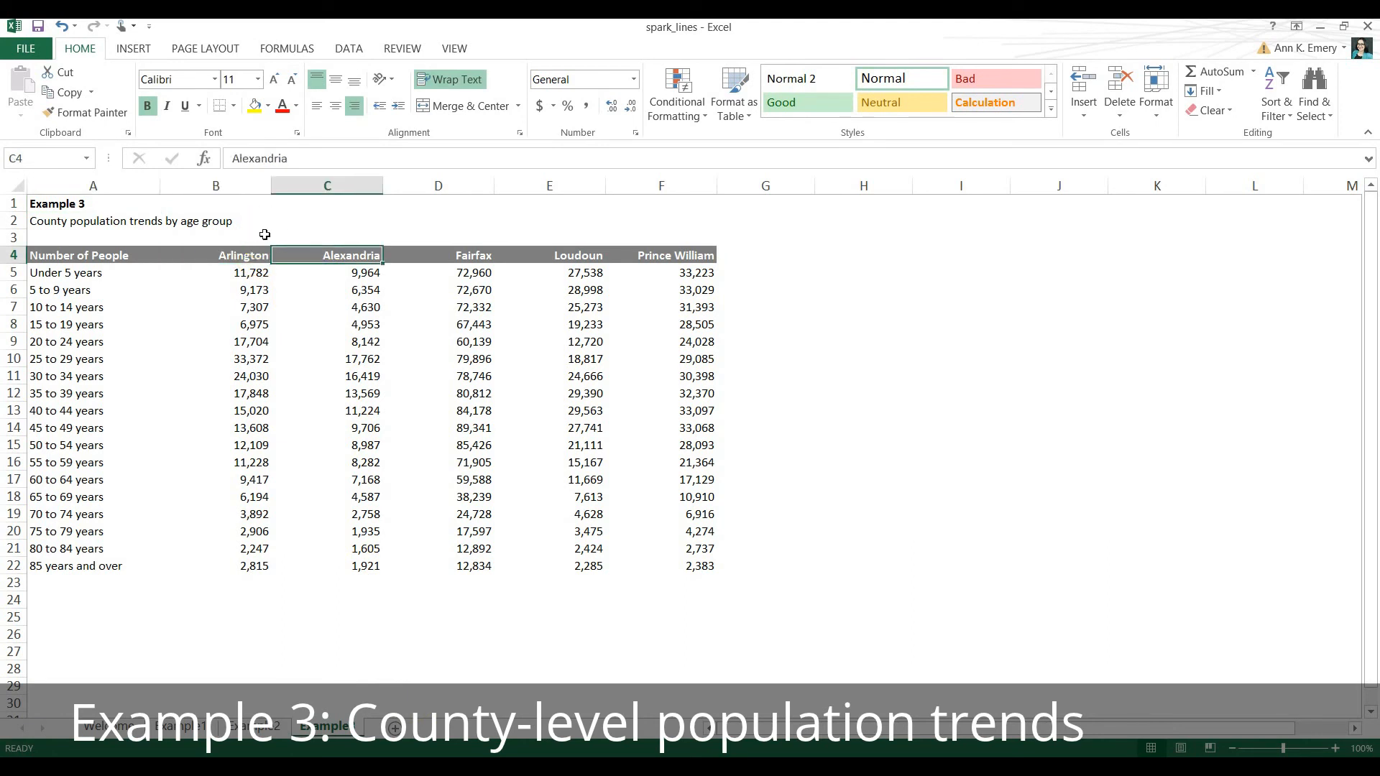
pyautogui.press('Right')
pyautogui.press('Right')
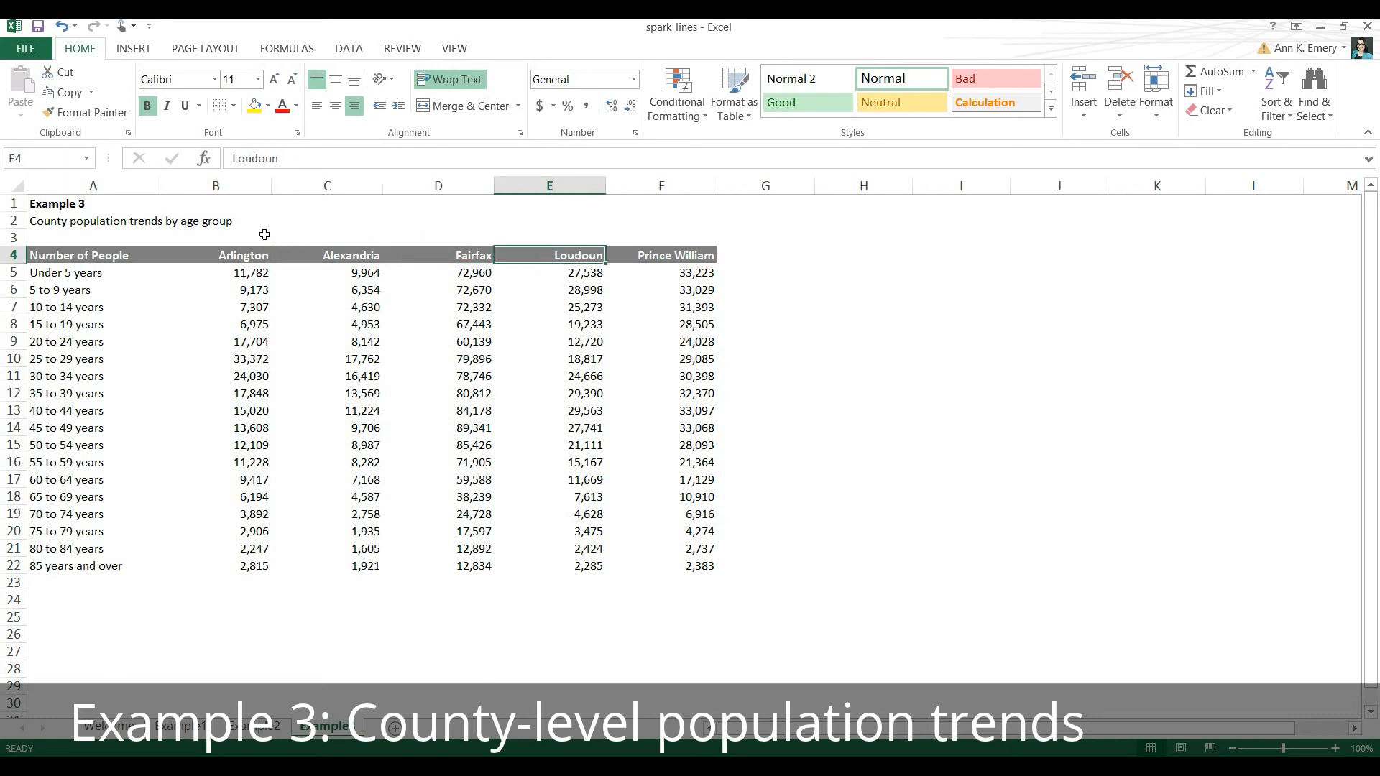
pyautogui.press('Right')
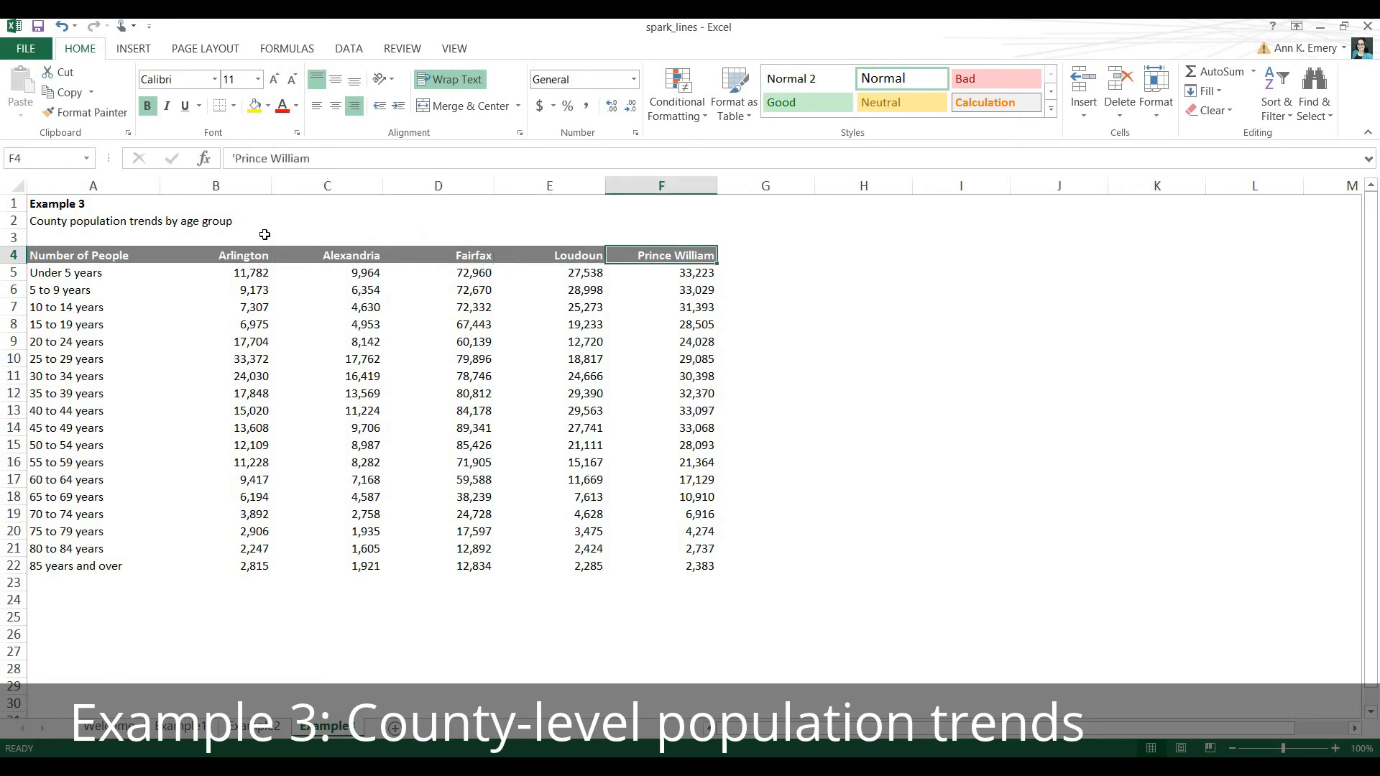
pyautogui.click(101, 272)
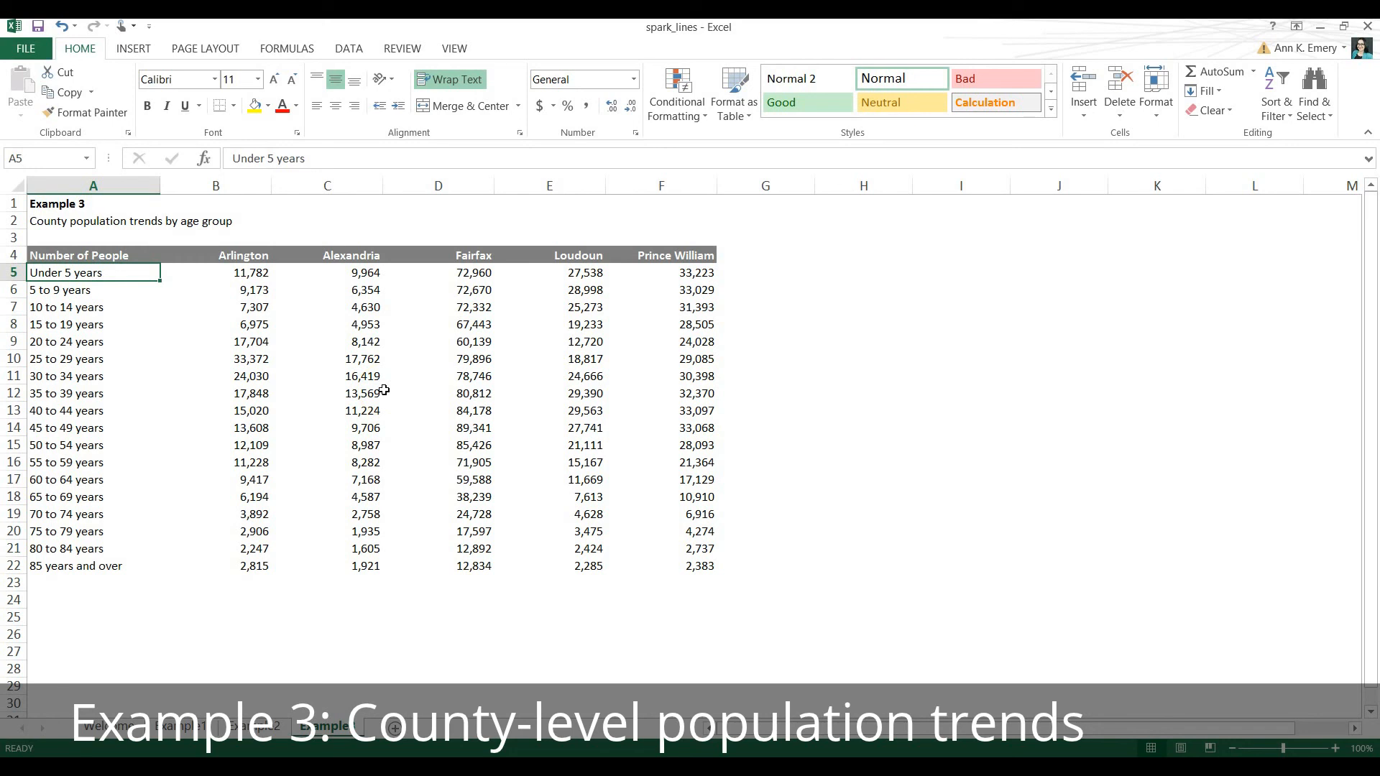
pyautogui.press('Down')
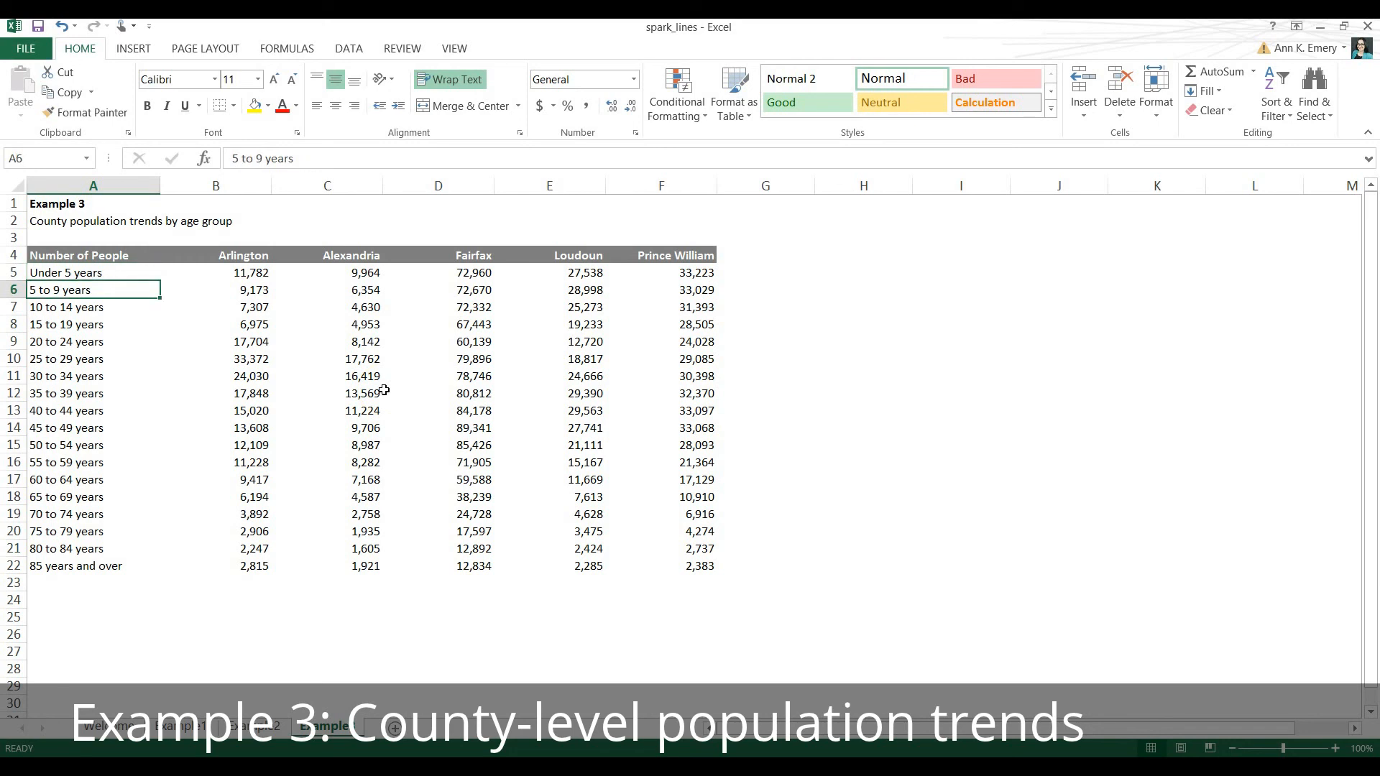
pyautogui.press('Down')
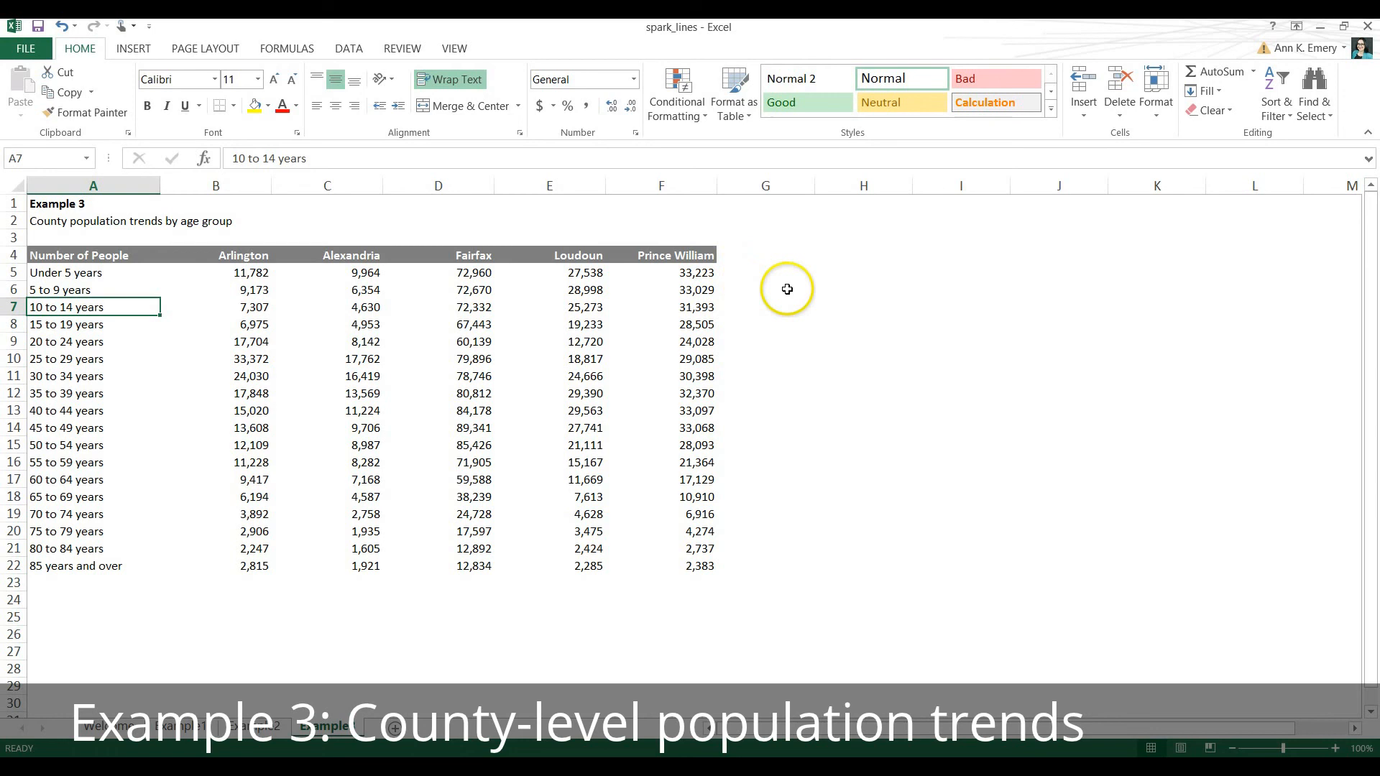
# Insert a column sparkline for B5:F5 in G5 and fill it down to G22.
pyautogui.moveTo(237, 274); pyautogui.dragTo(700, 273)
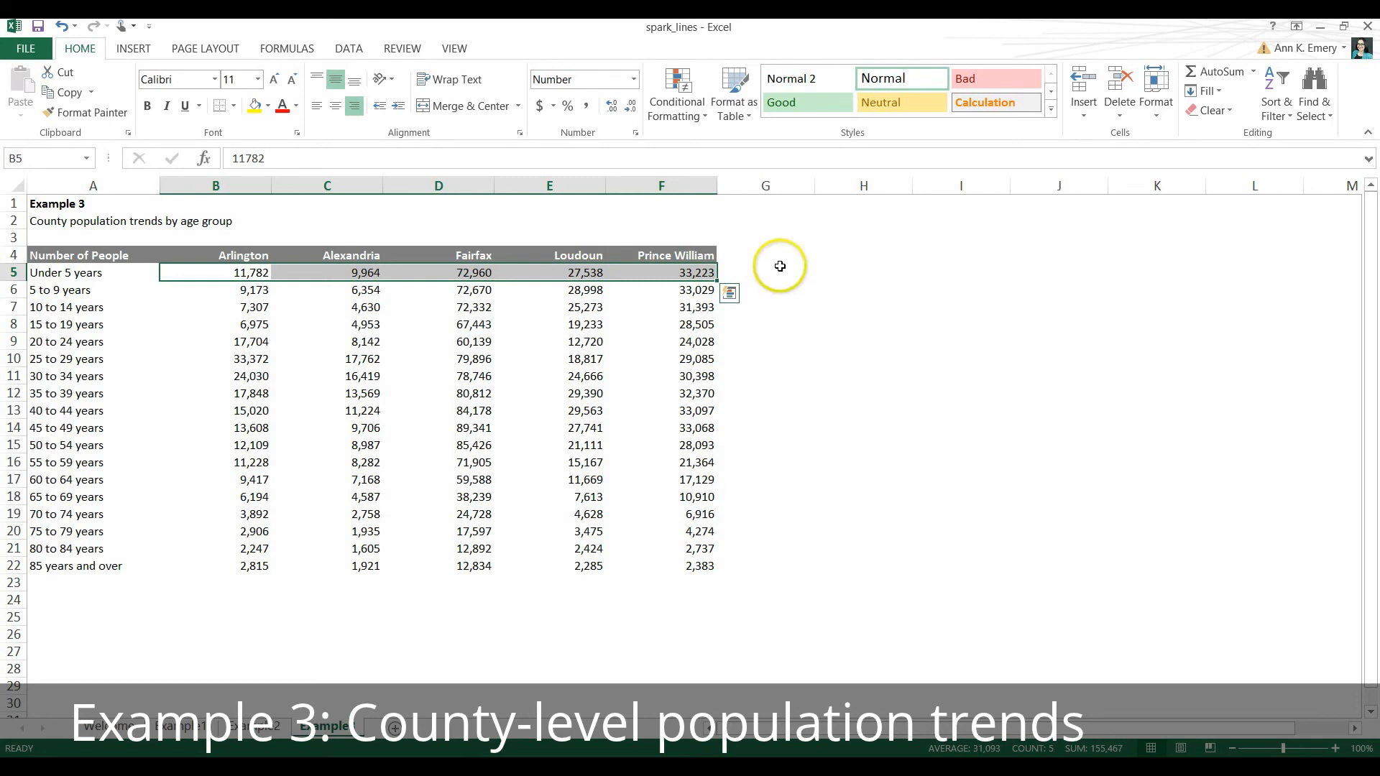
pyautogui.click(125, 50)
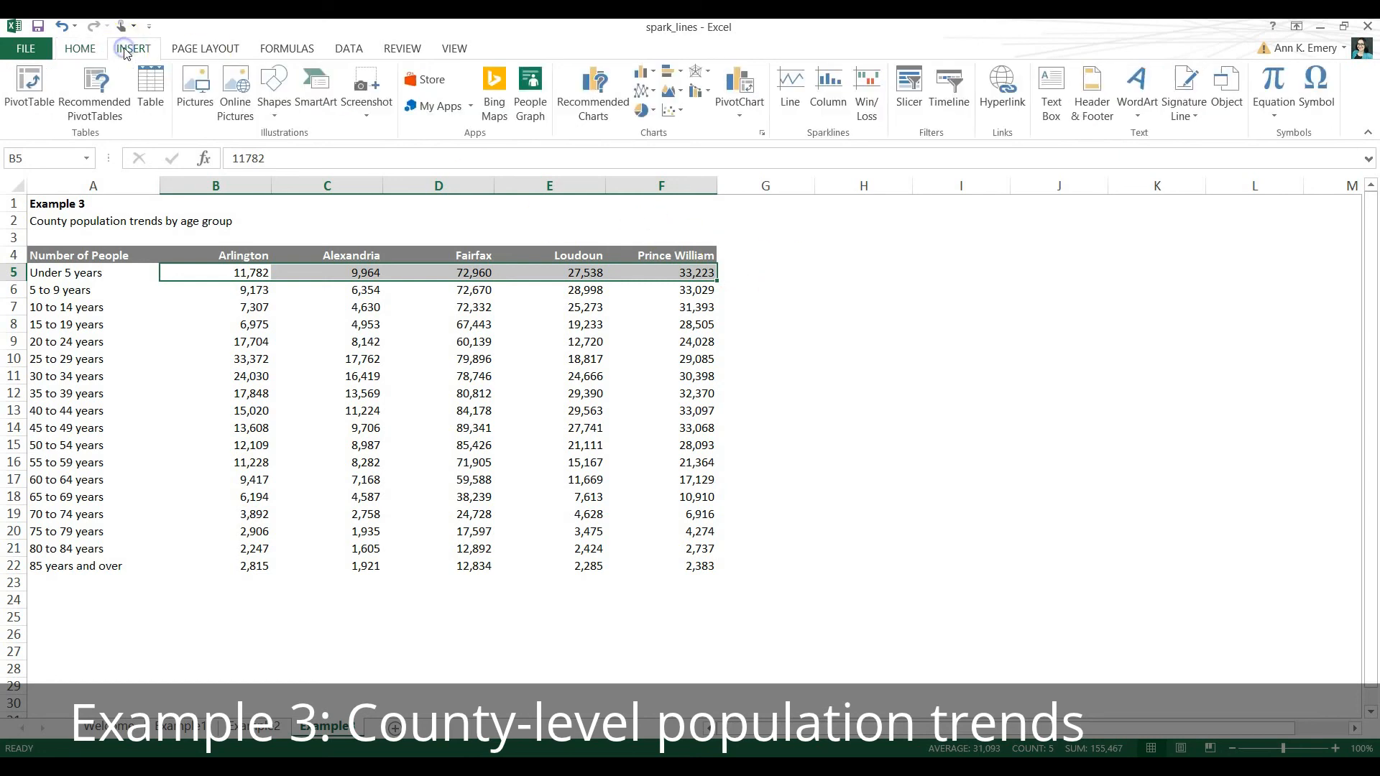
pyautogui.click(828, 107)
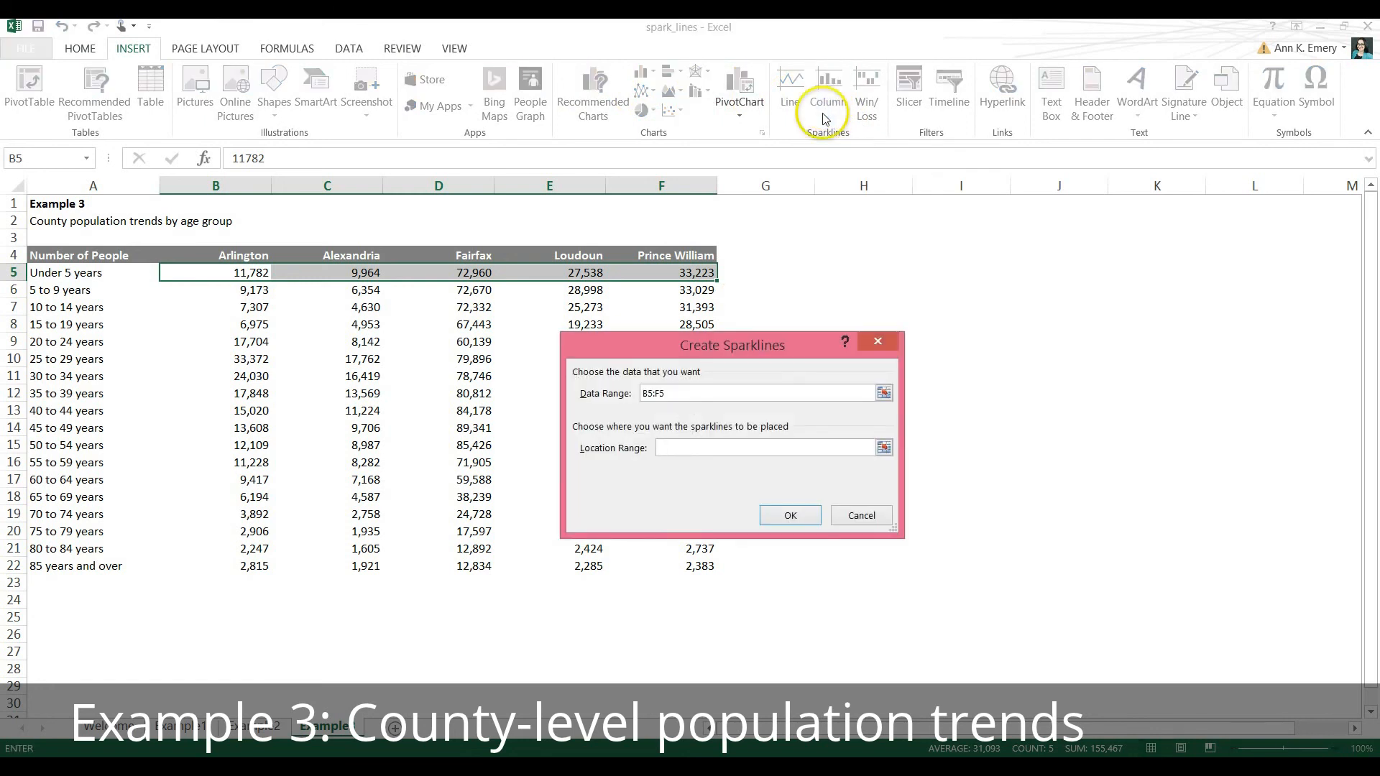
pyautogui.click(764, 269)
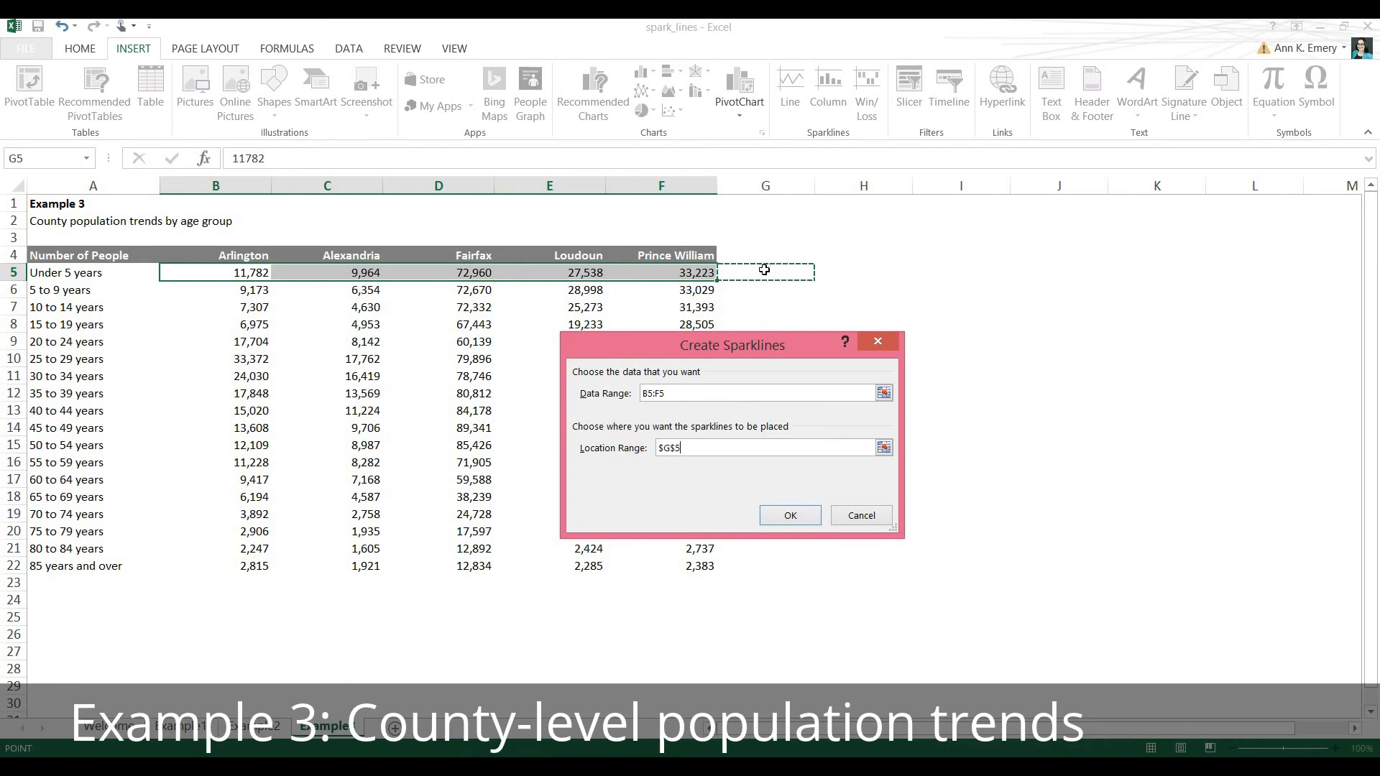
pyautogui.click(789, 515)
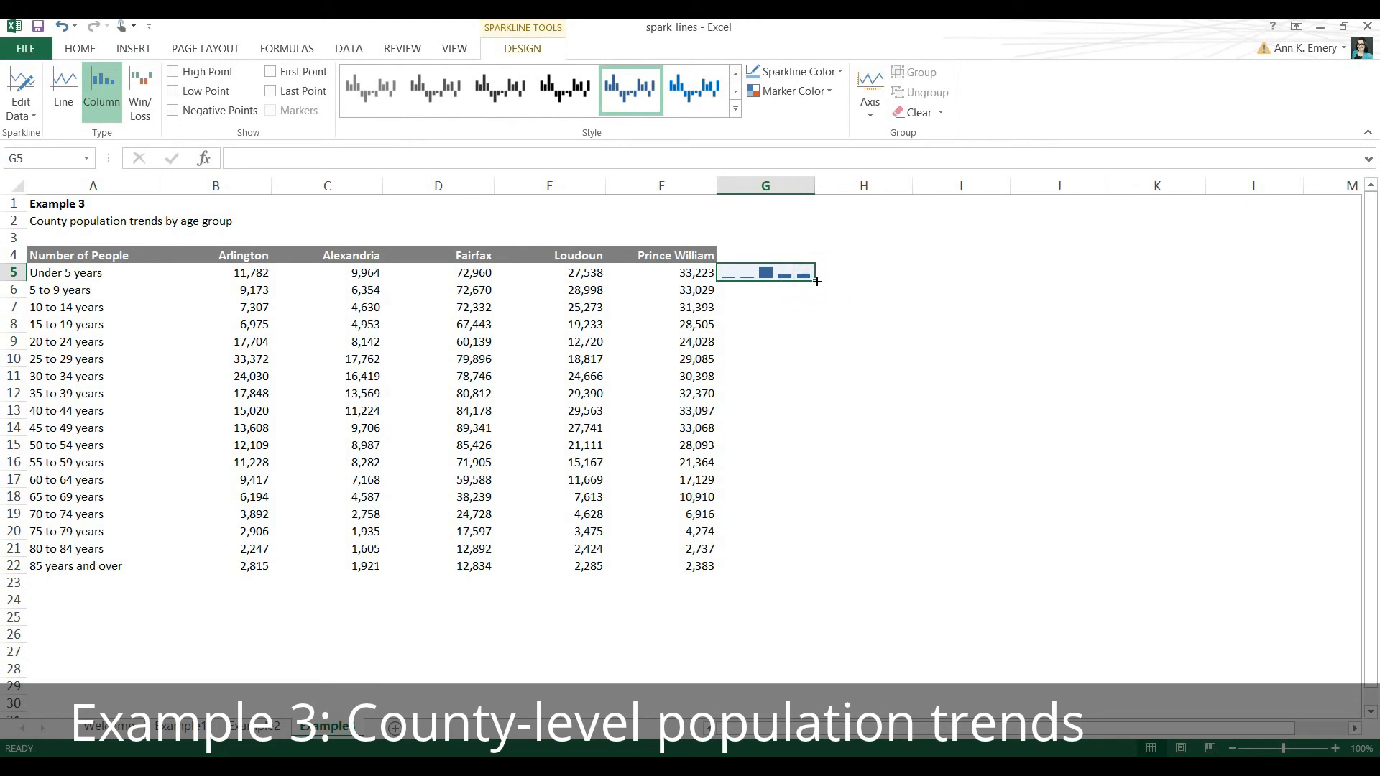
pyautogui.moveTo(816, 282); pyautogui.dragTo(813, 569)
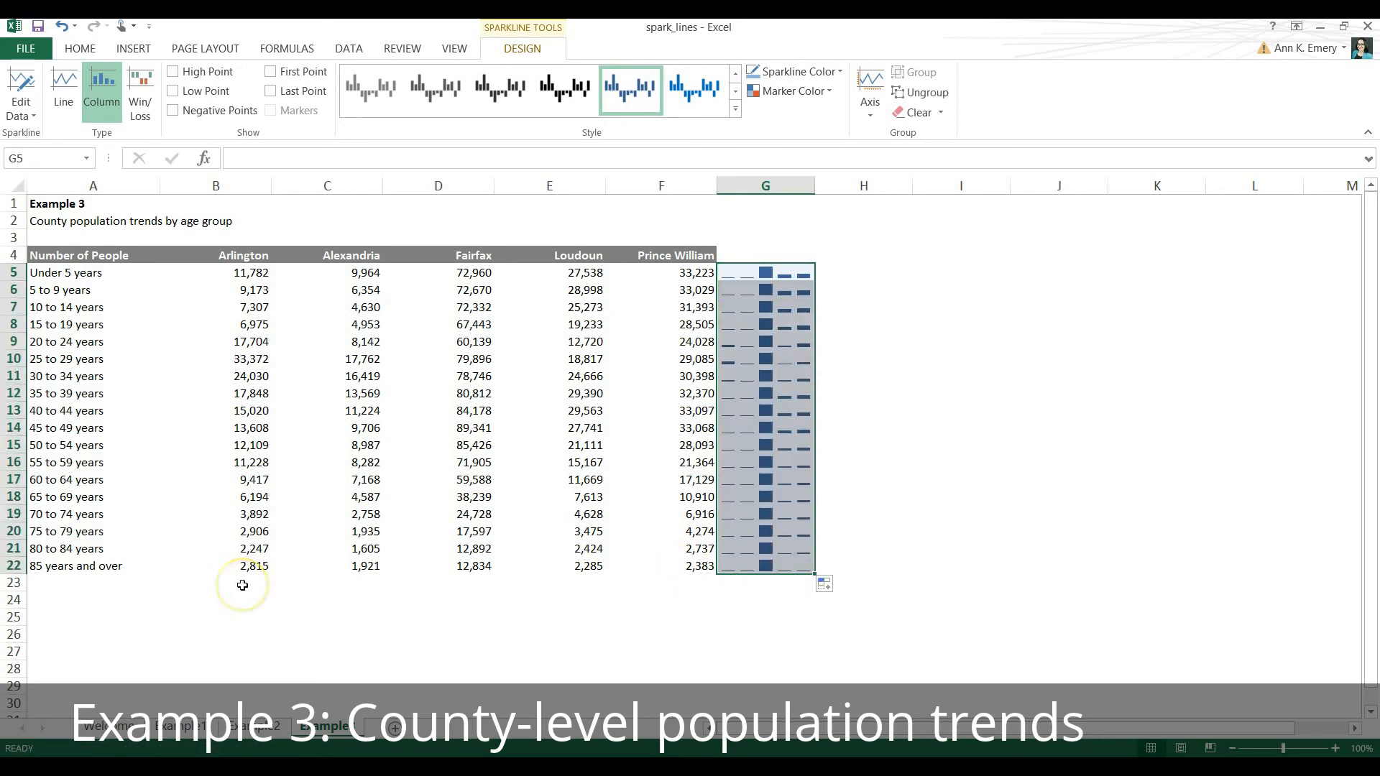
# Insert a column sparkline for the Arlington data B5:B22 in B23 and fill it across to F23.
pyautogui.moveTo(246, 277); pyautogui.dragTo(246, 567)
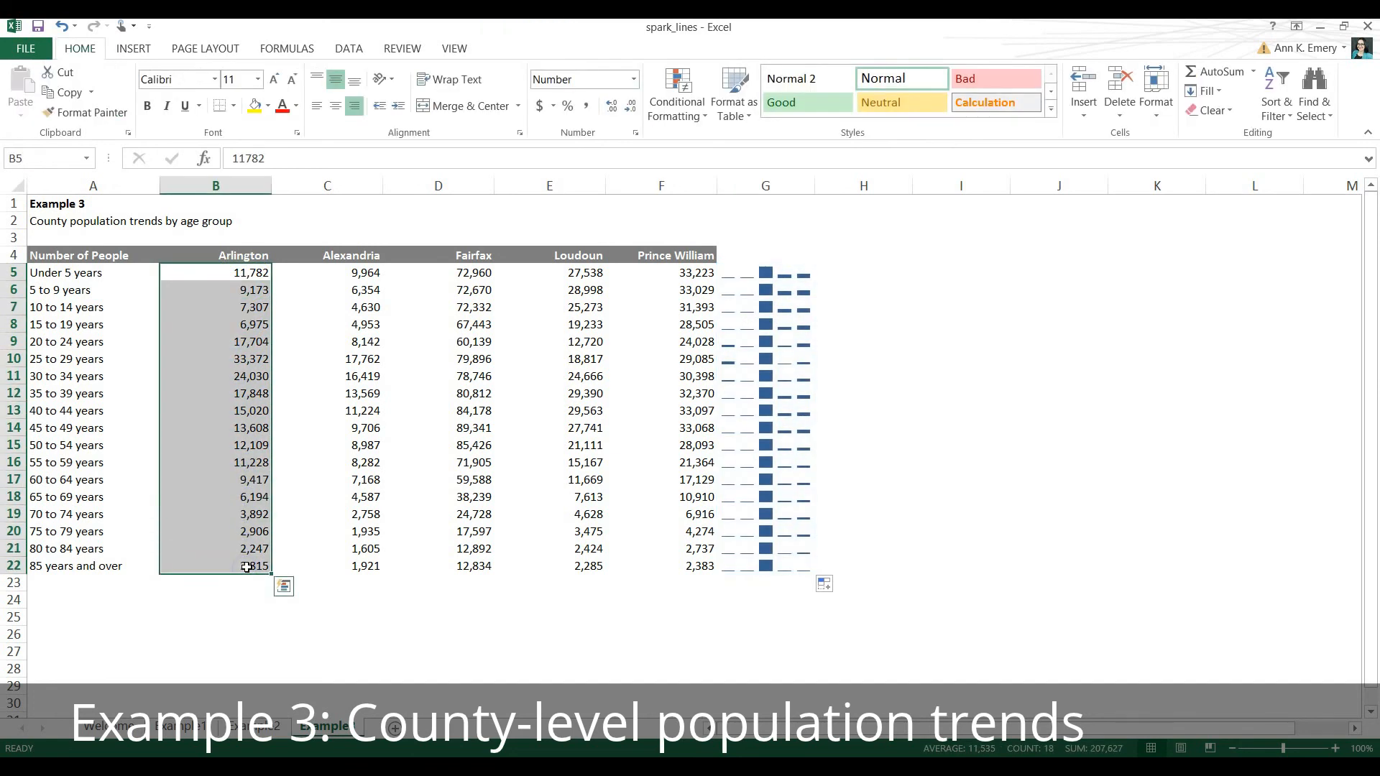
pyautogui.click(141, 53)
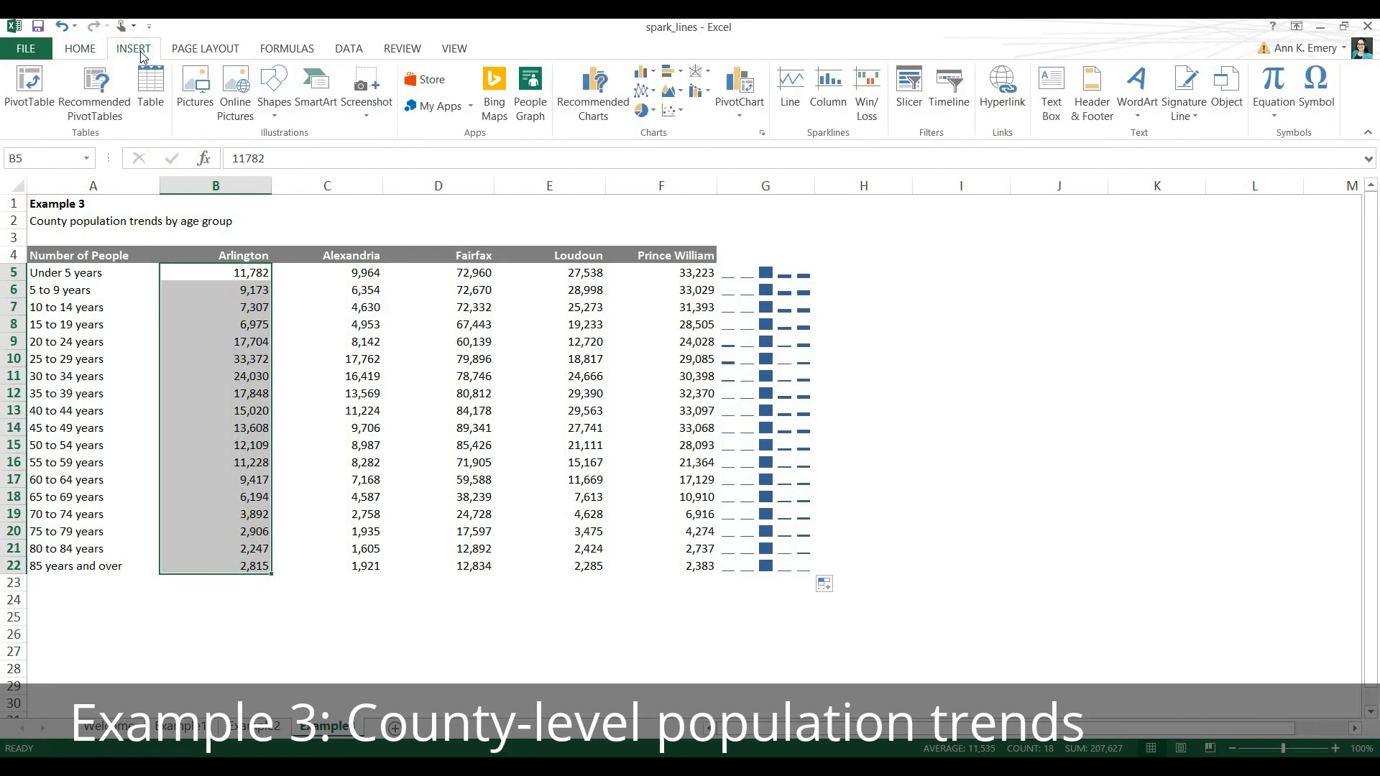
pyautogui.click(829, 102)
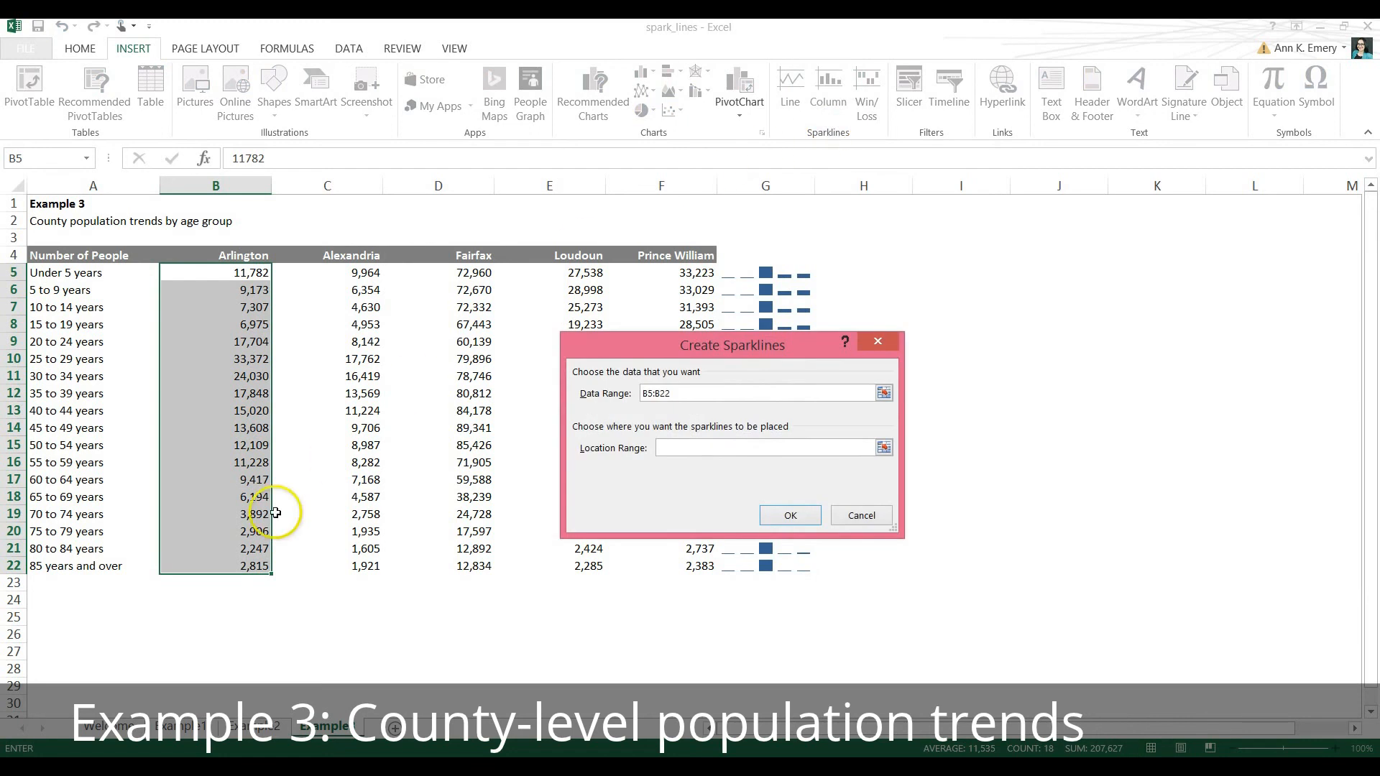
pyautogui.click(197, 585)
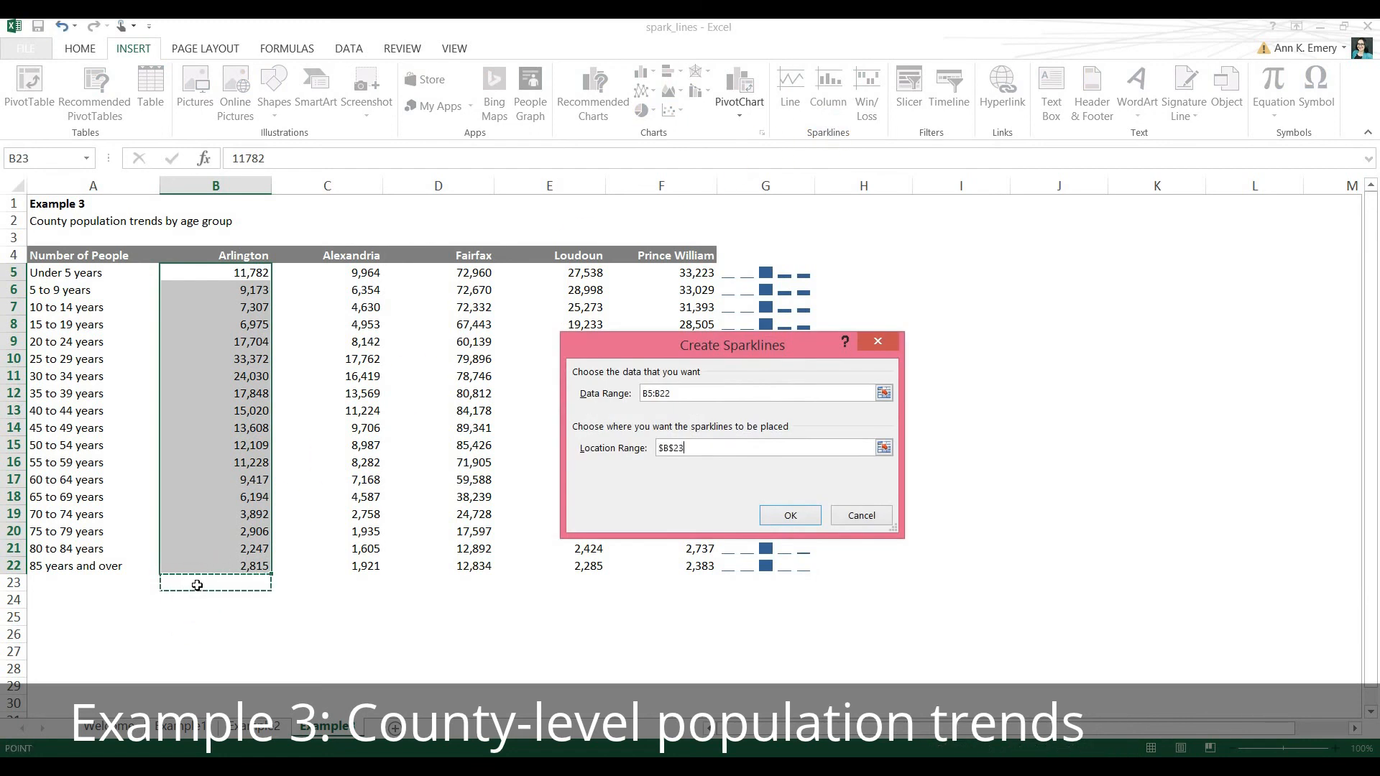
pyautogui.click(779, 516)
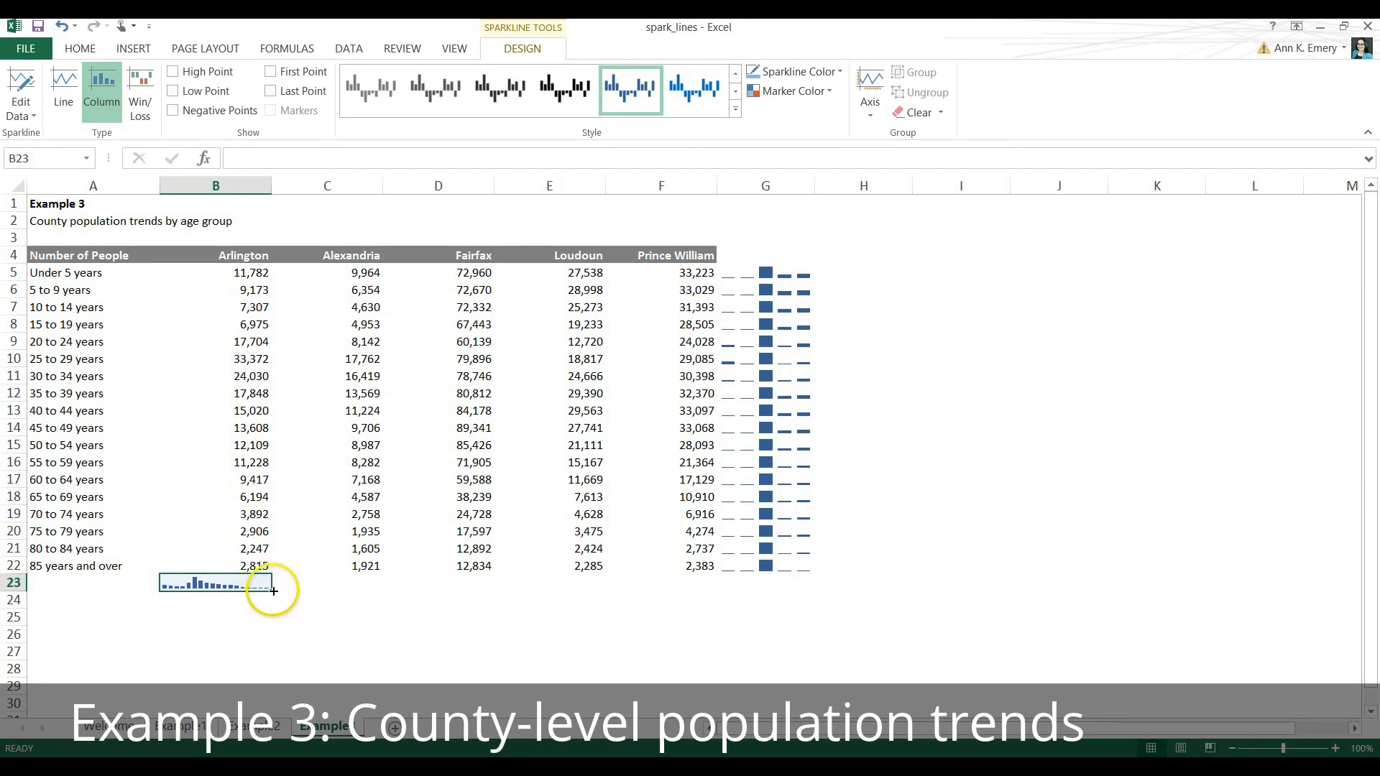
pyautogui.moveTo(271, 591); pyautogui.dragTo(722, 587)
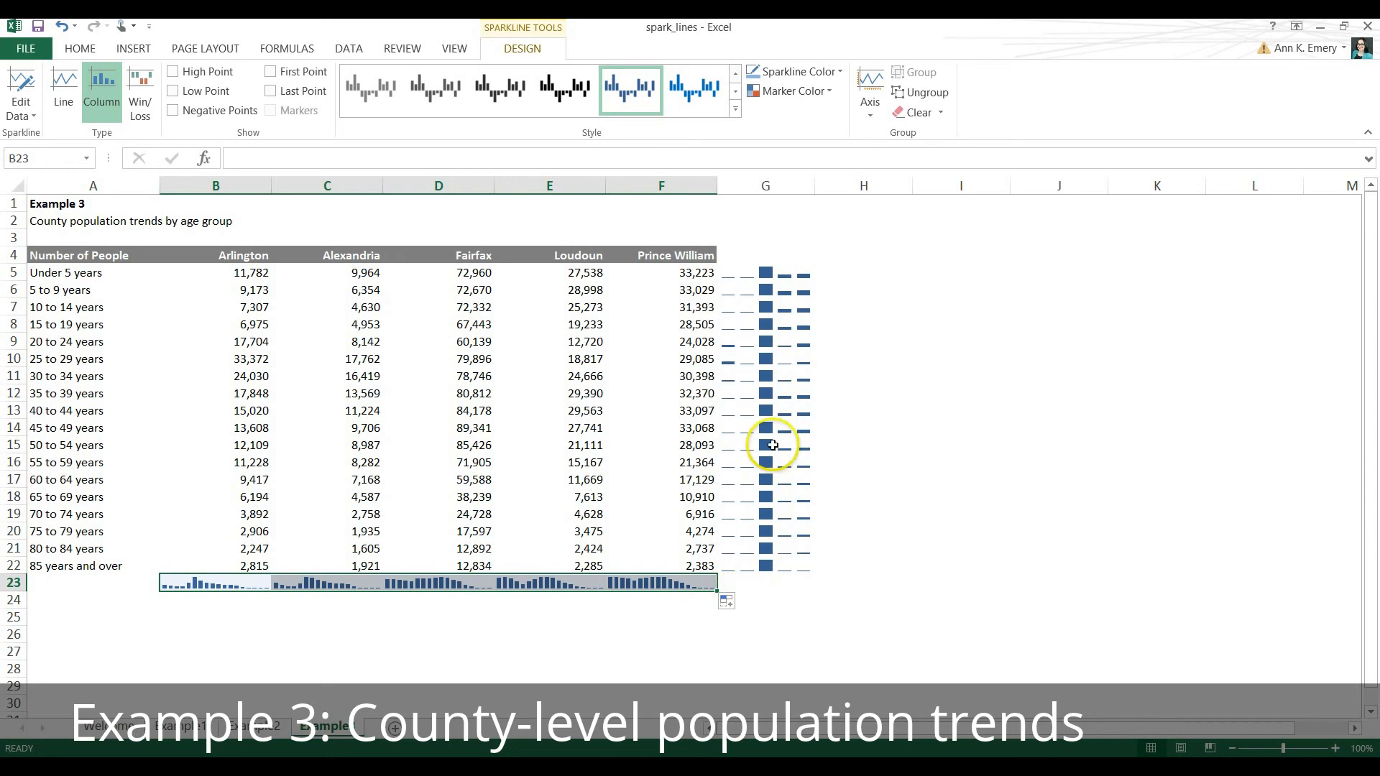
# Widen column G, make rows 5 to 22 slightly taller and make row 23 much taller to enlarge the sparklines.
pyautogui.click(765, 186)
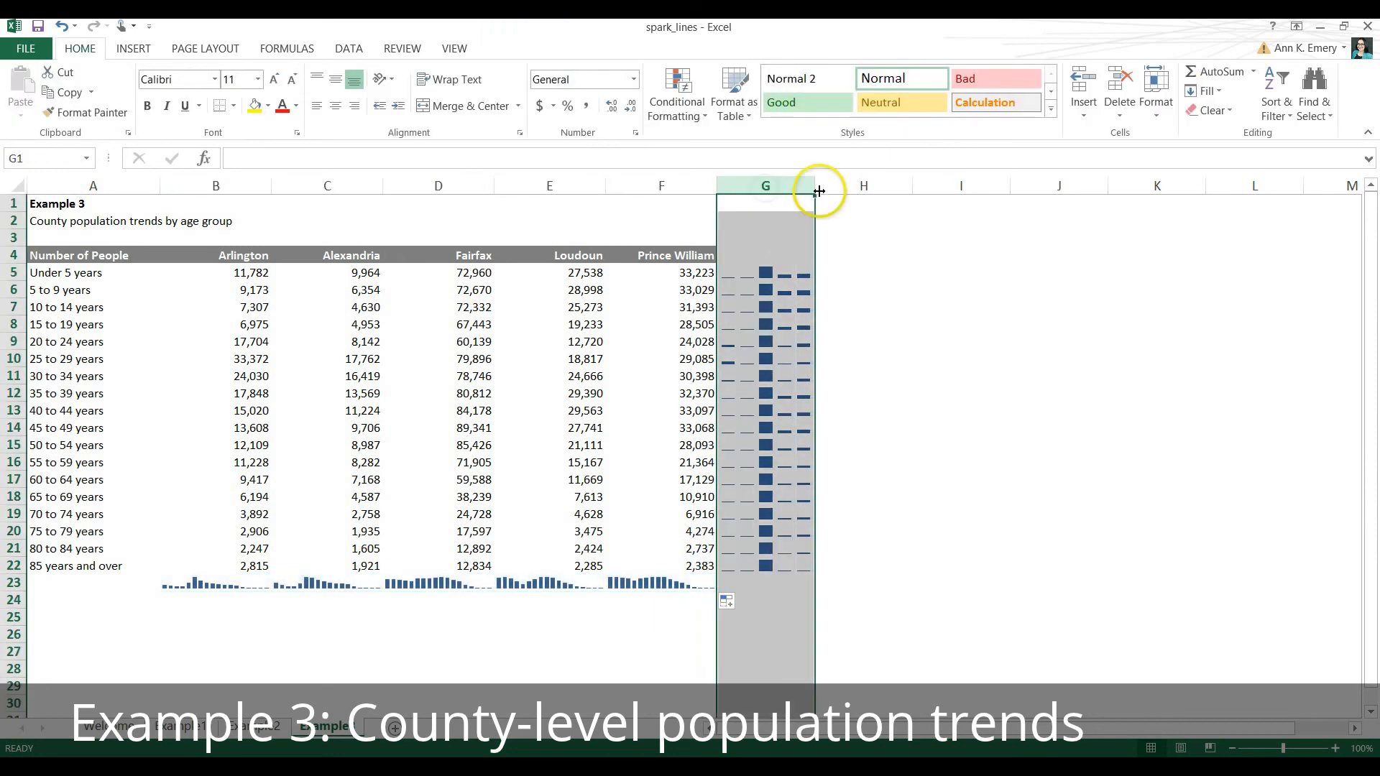
pyautogui.moveTo(818, 190); pyautogui.dragTo(853, 194)
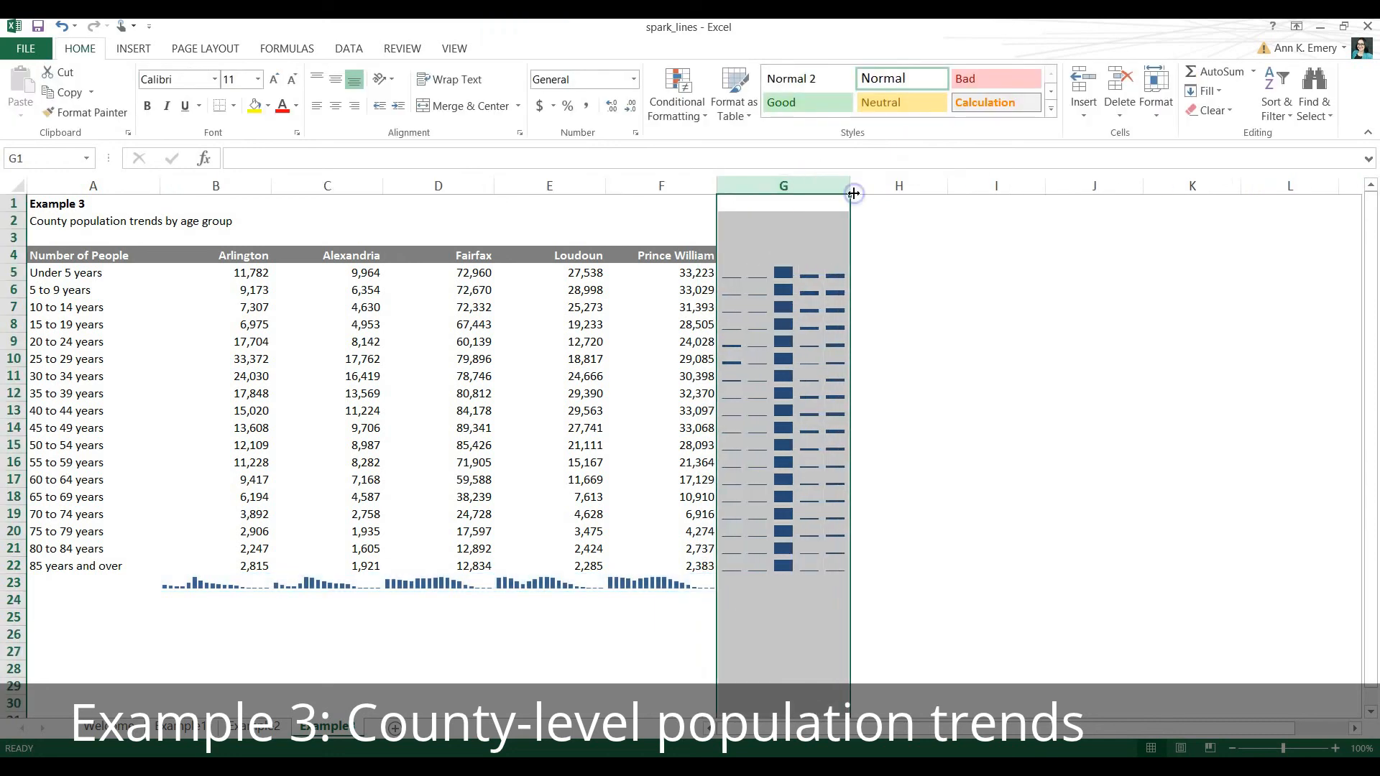
pyautogui.click(13, 582)
pyautogui.moveTo(19, 589); pyautogui.dragTo(17, 631)
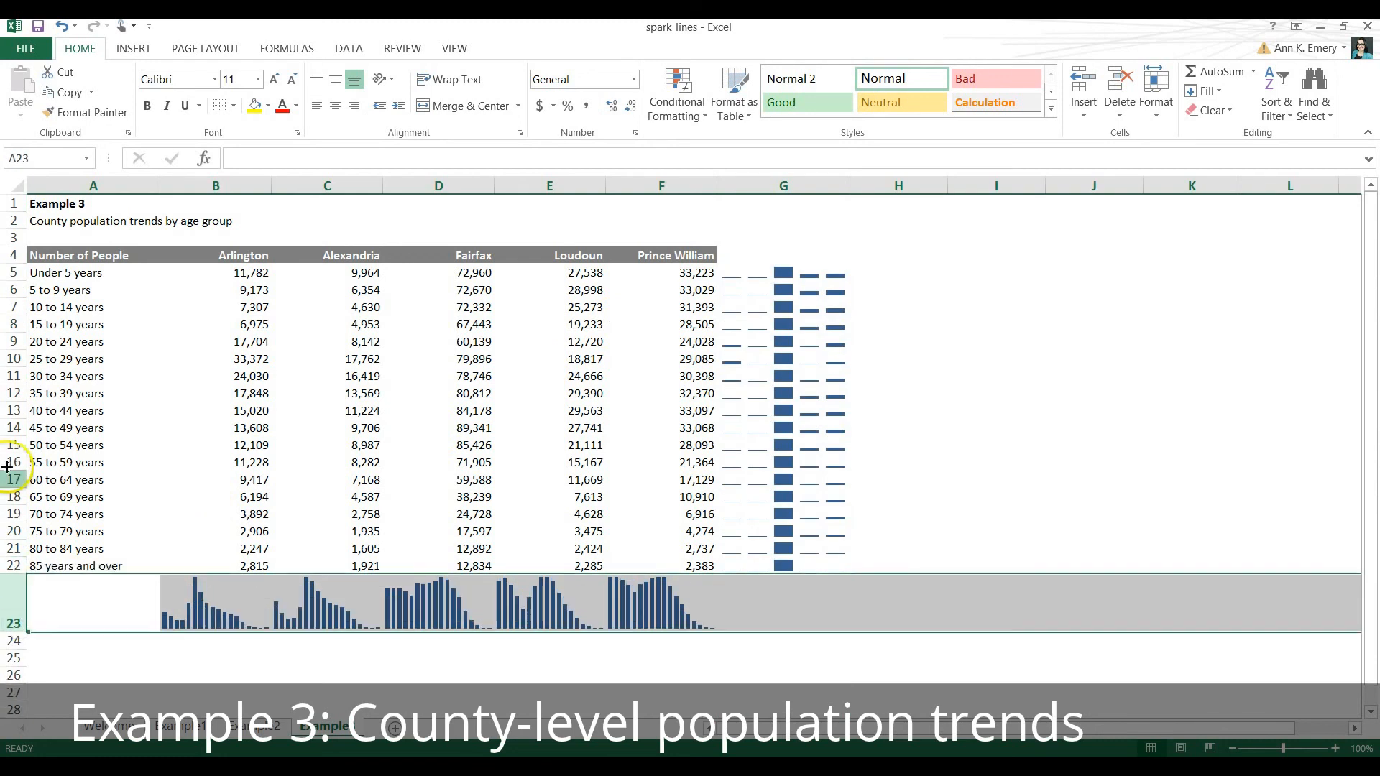
pyautogui.moveTo(18, 273); pyautogui.dragTo(20, 580)
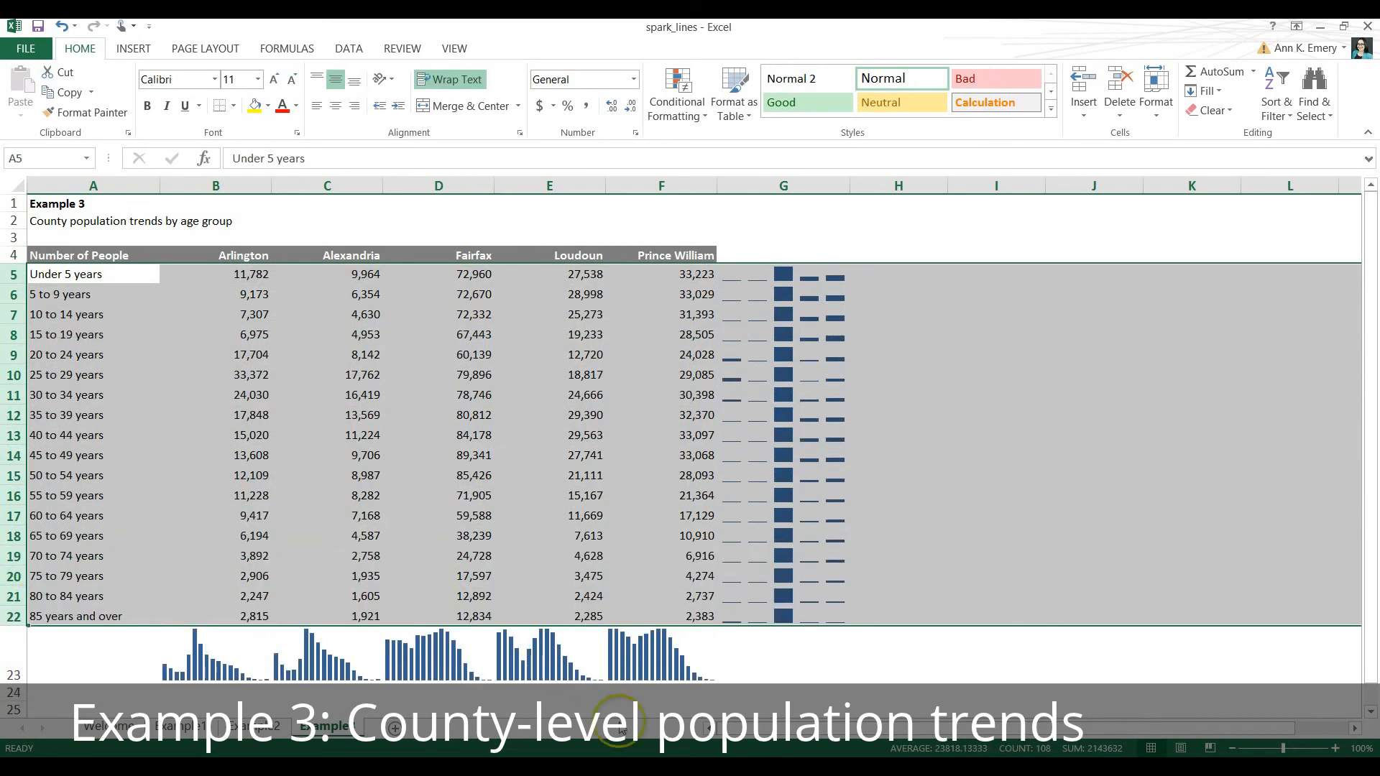
pyautogui.click(13, 667)
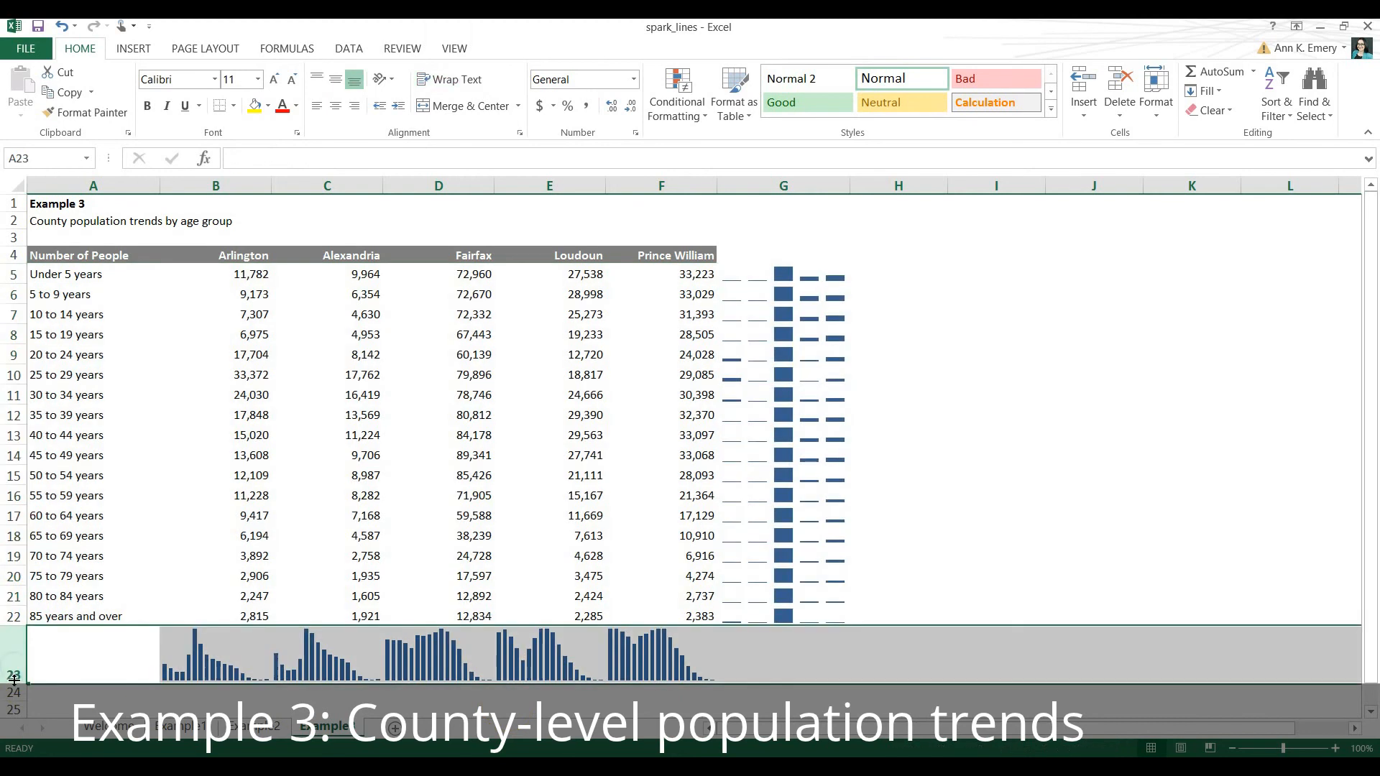
pyautogui.moveTo(15, 684); pyautogui.dragTo(18, 696)
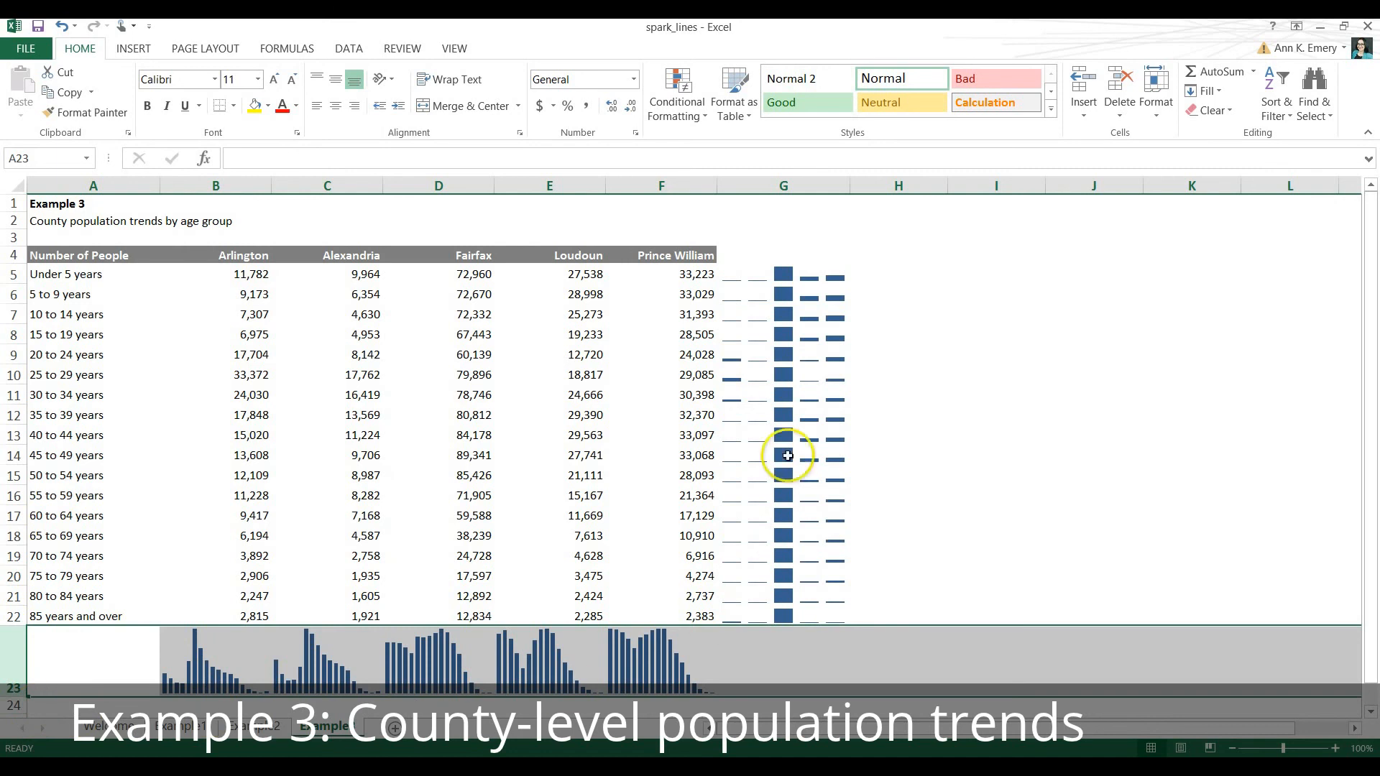
# Give the sparklines in G5:G22 and in B23:F23 the same light orange theme color.
pyautogui.click(789, 270)
pyautogui.moveTo(789, 270)
pyautogui.mouseDown()
pyautogui.moveTo(792, 496)
pyautogui.moveTo(810, 616)
pyautogui.mouseUp()
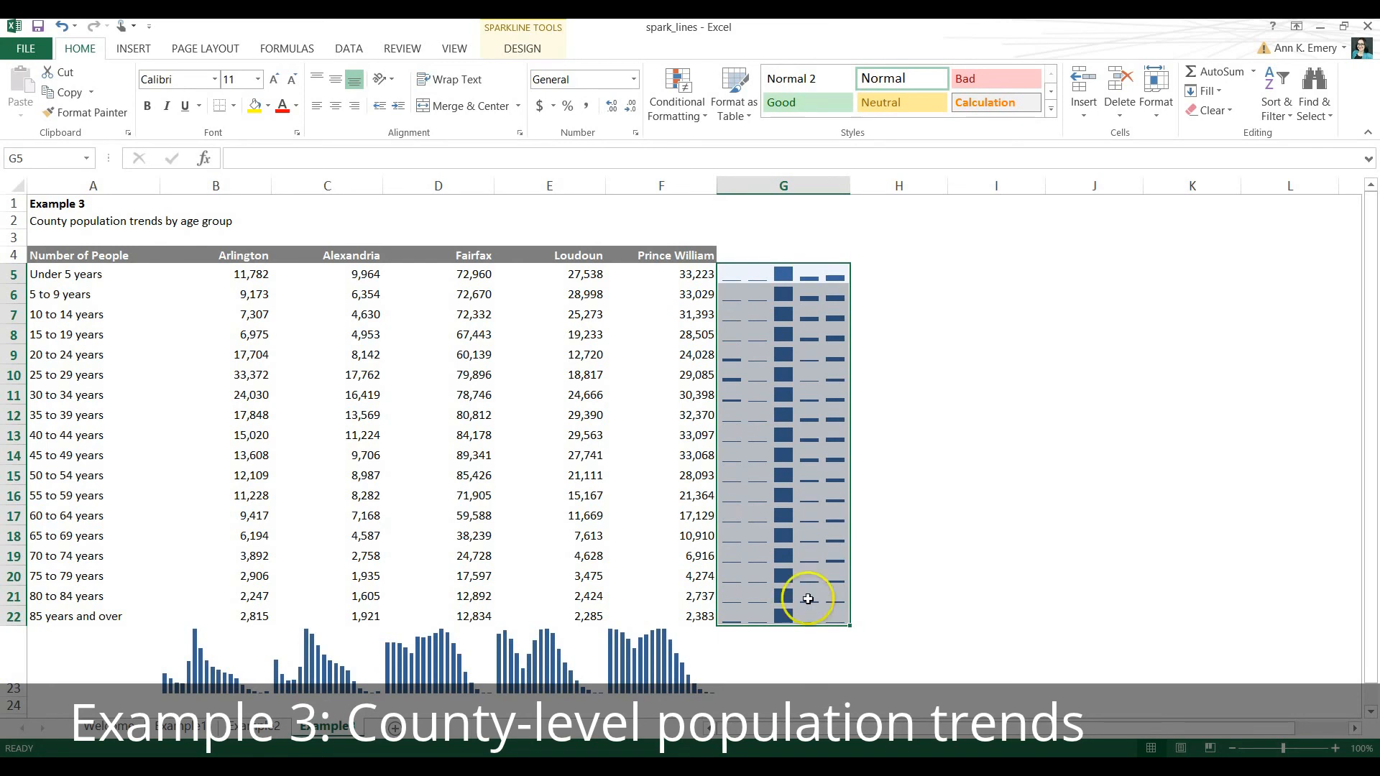
pyautogui.click(523, 50)
pyautogui.click(521, 51)
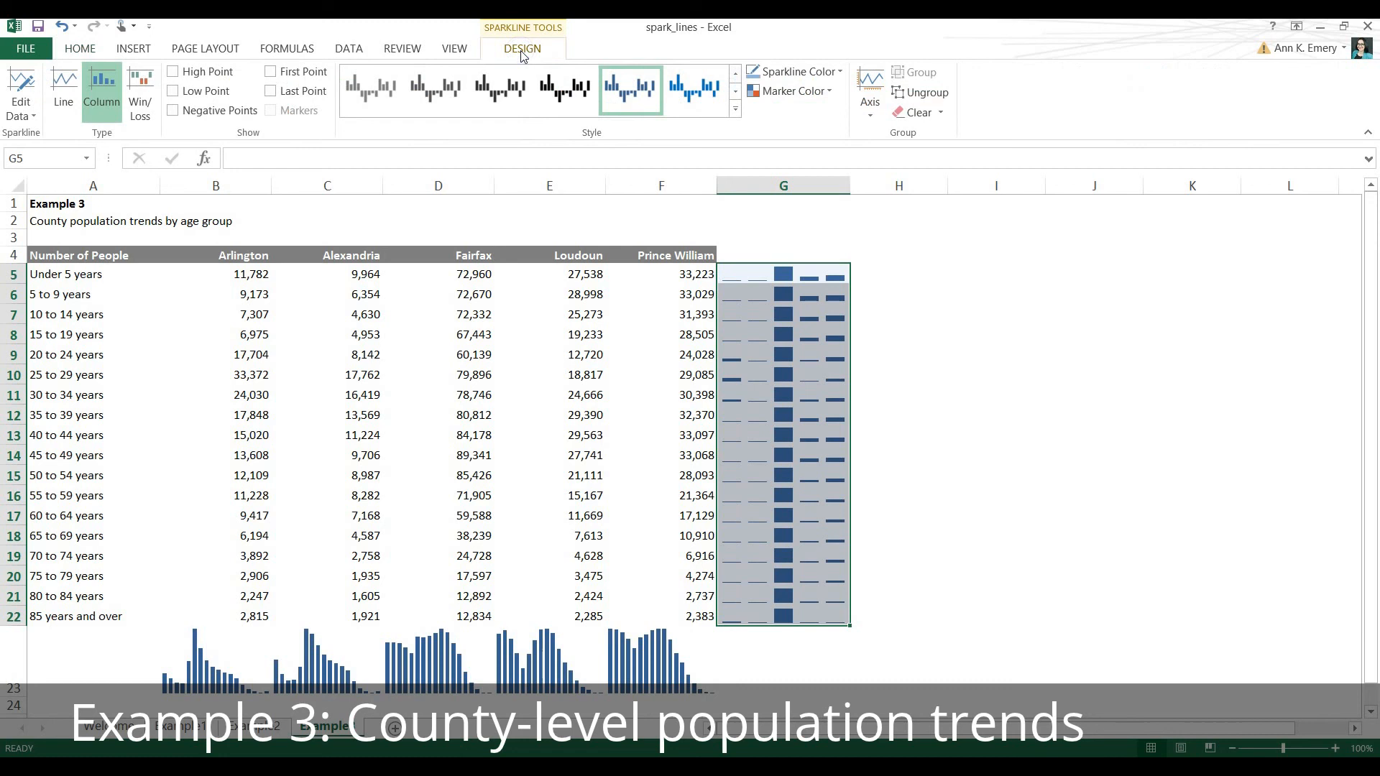
pyautogui.click(840, 72)
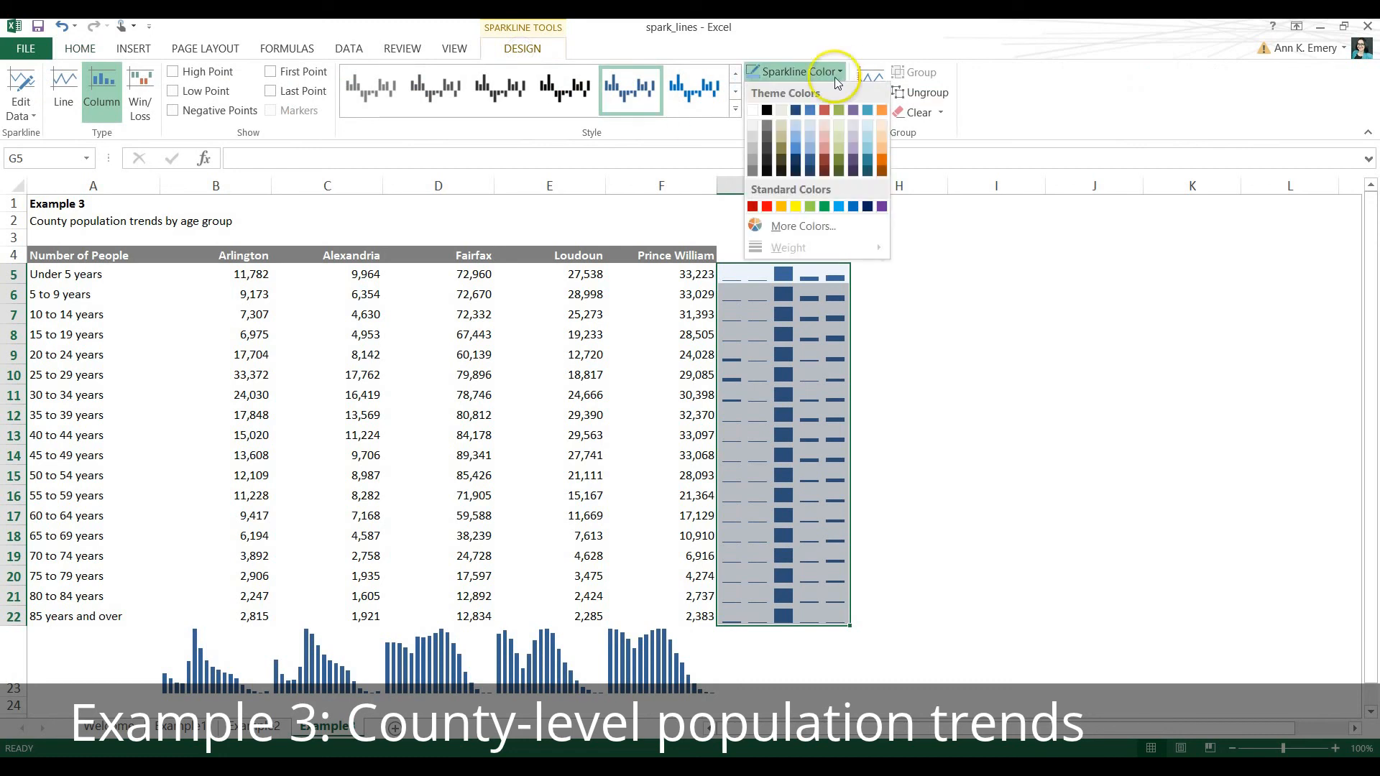
pyautogui.click(882, 149)
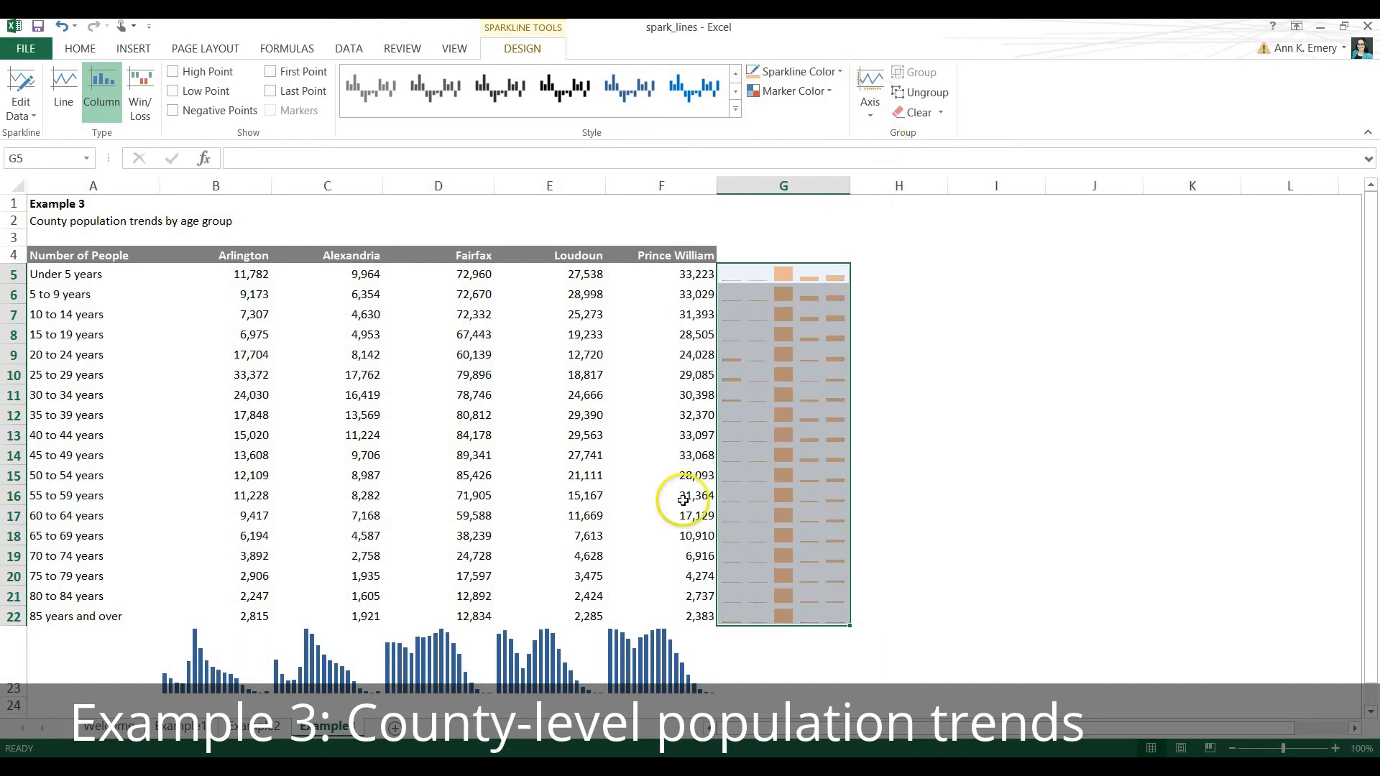
pyautogui.moveTo(644, 645); pyautogui.dragTo(207, 653)
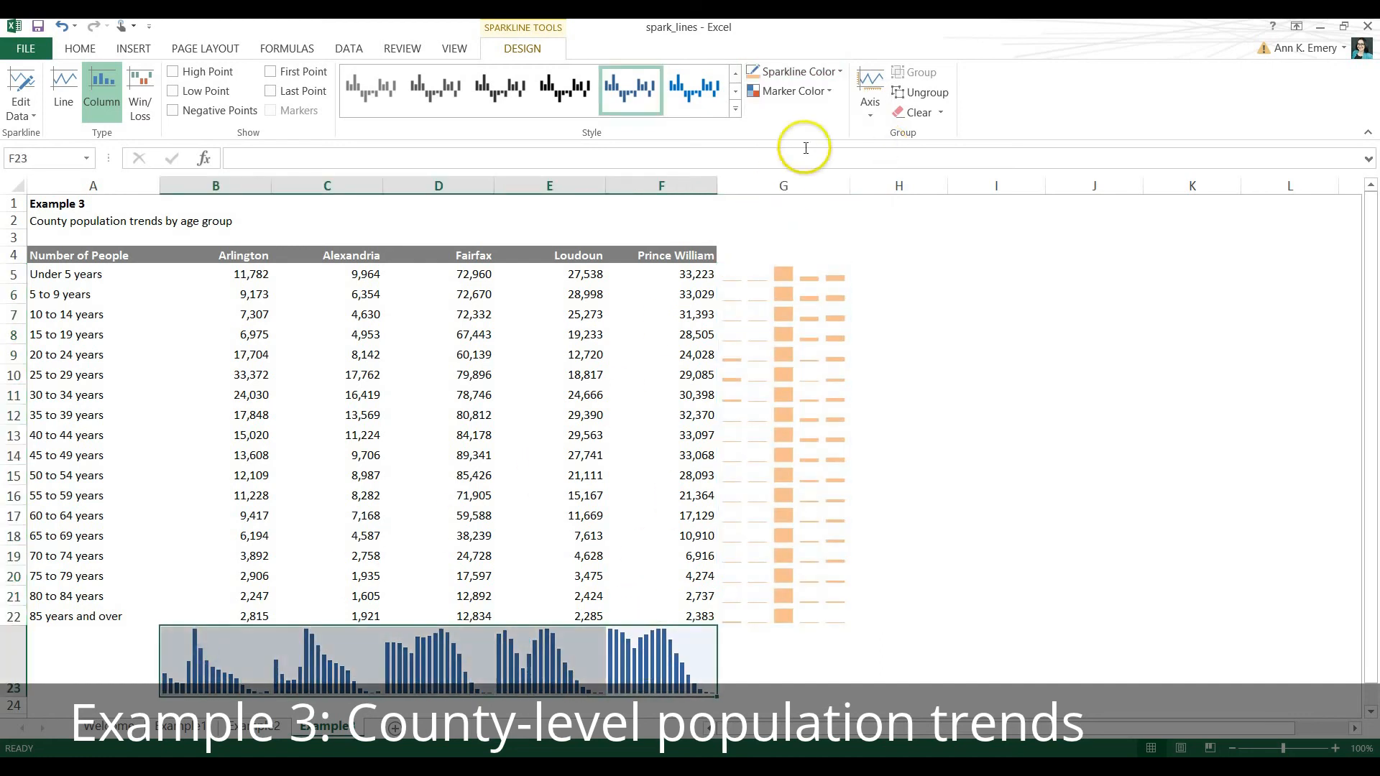
pyautogui.click(752, 74)
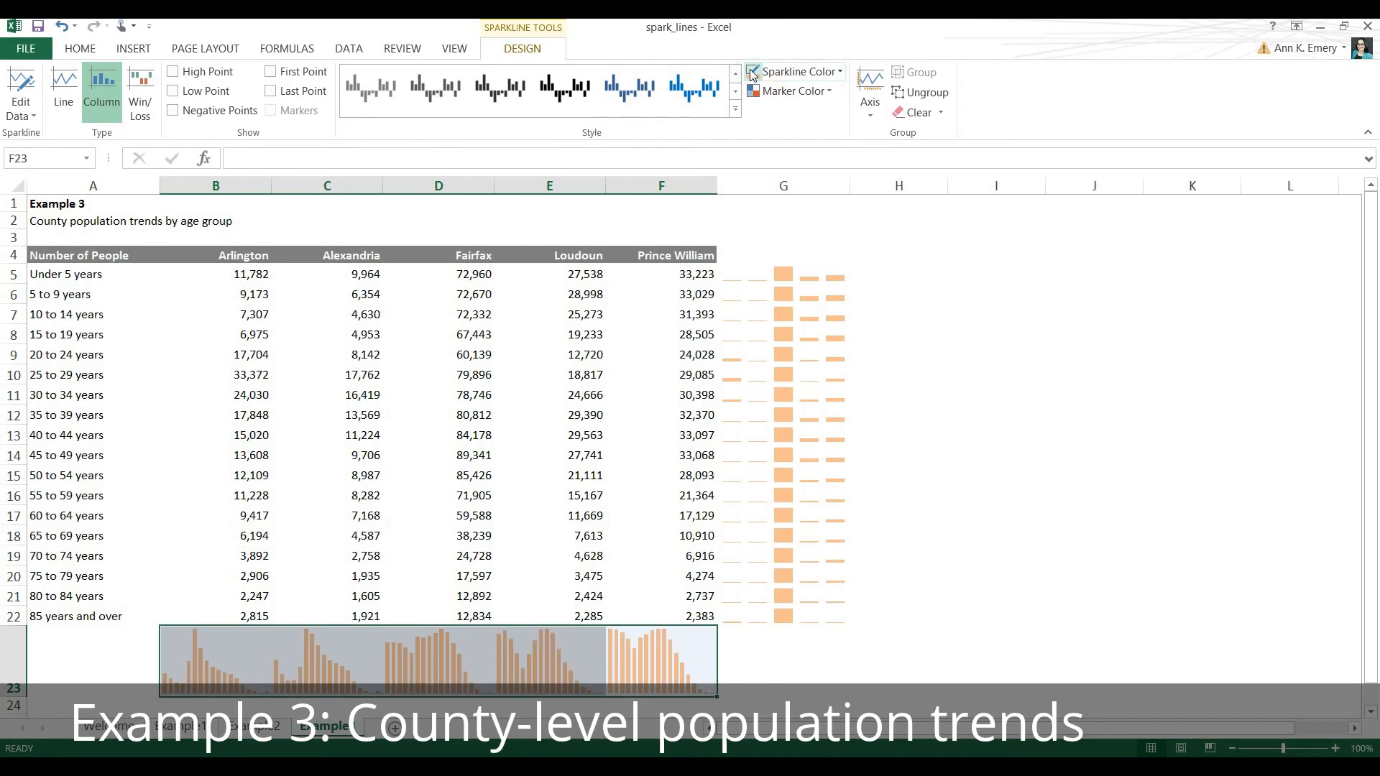
# Highlight the High Point in the sparklines in G5:G22 and give its marker a dark orange theme color.
pyautogui.click(811, 260)
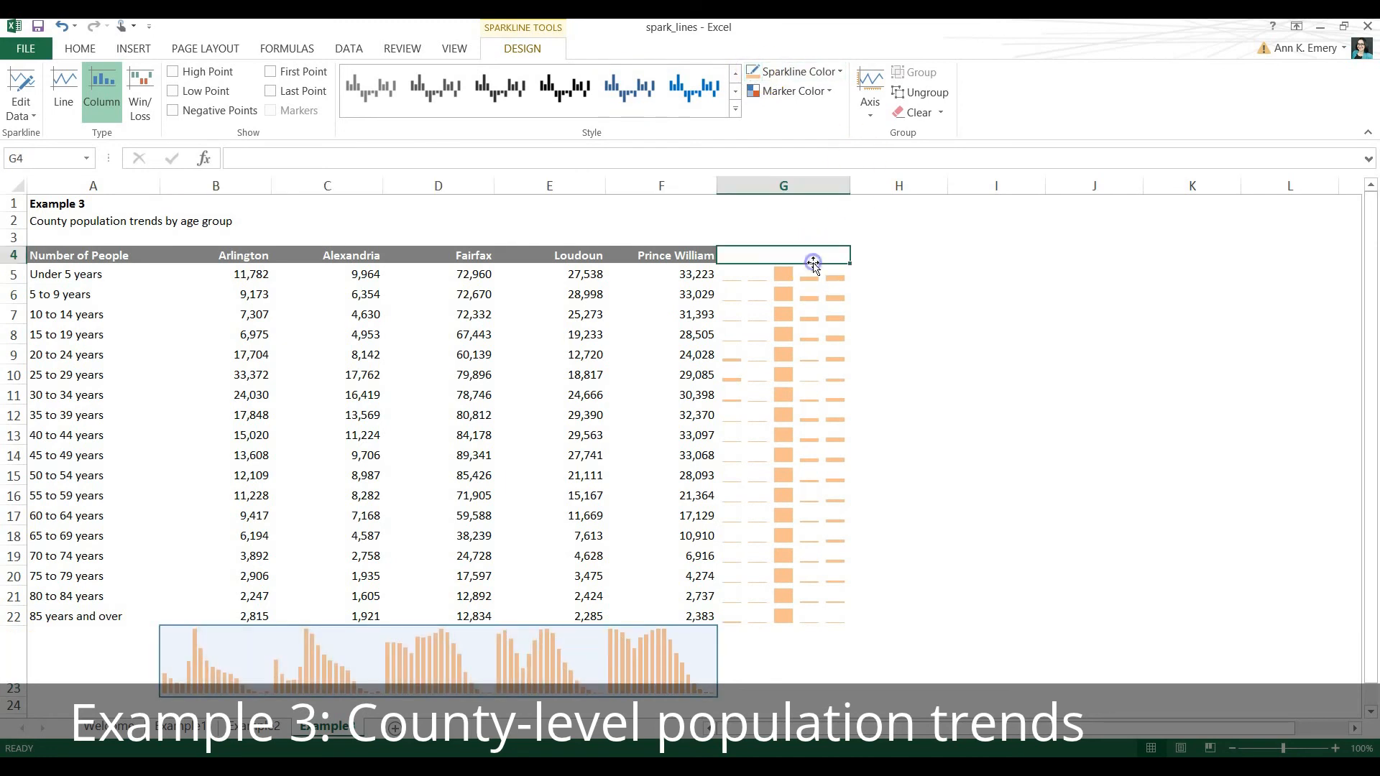
pyautogui.moveTo(808, 279); pyautogui.dragTo(810, 616)
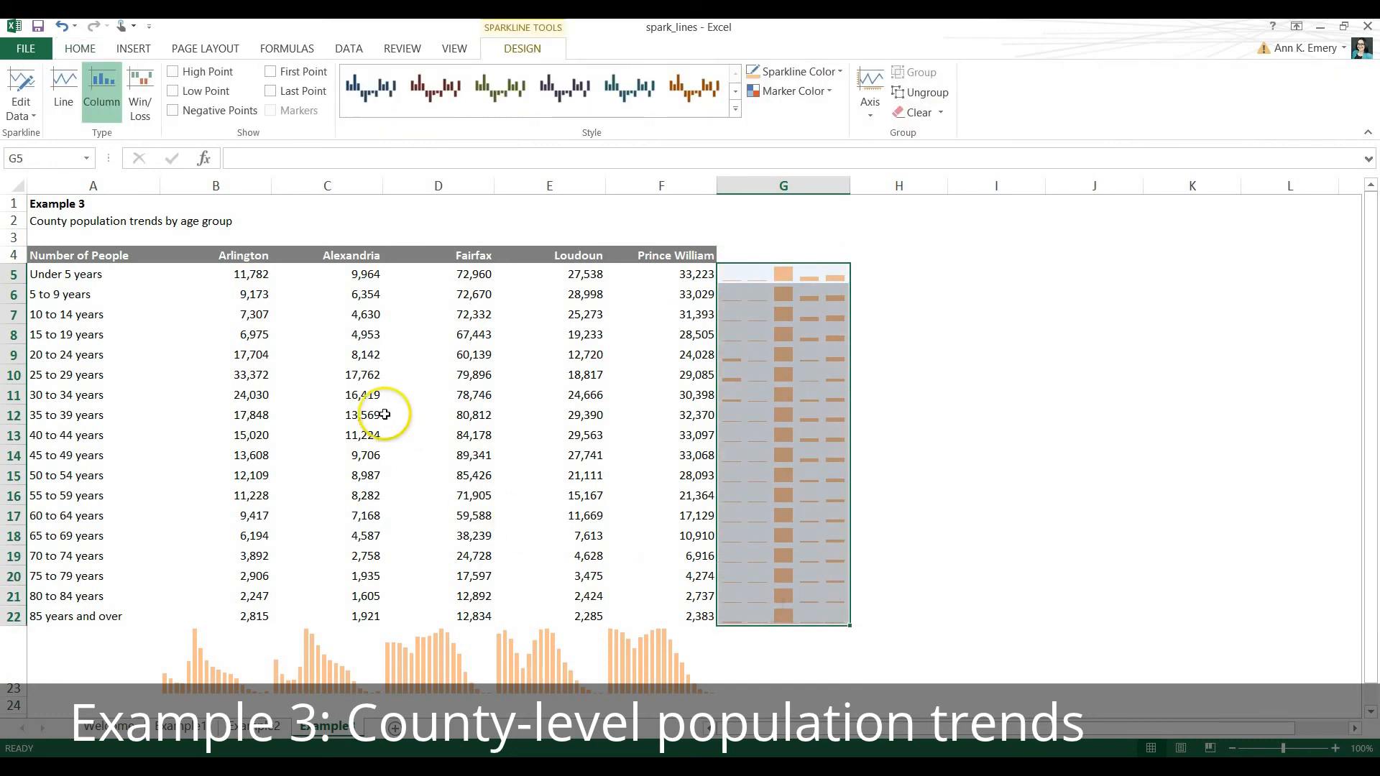
pyautogui.click(173, 72)
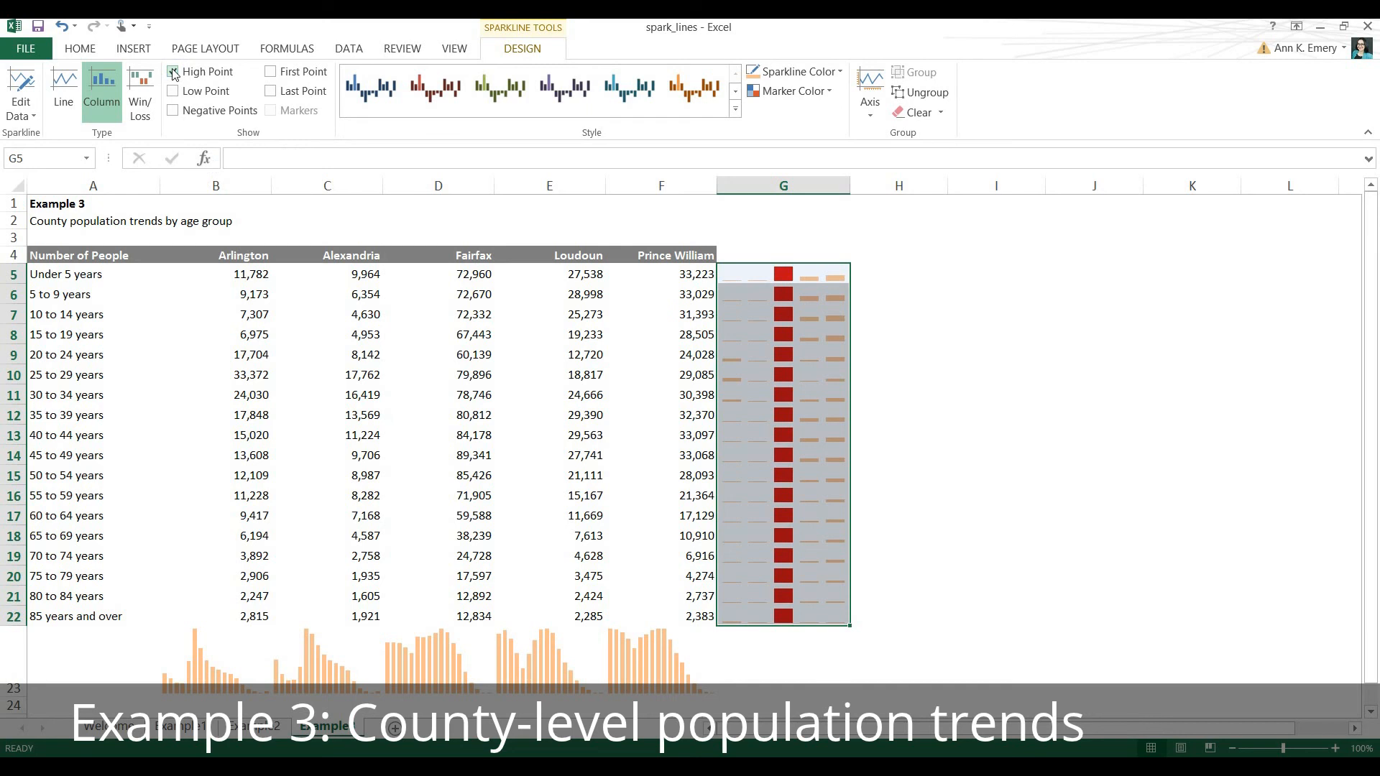
pyautogui.click(830, 93)
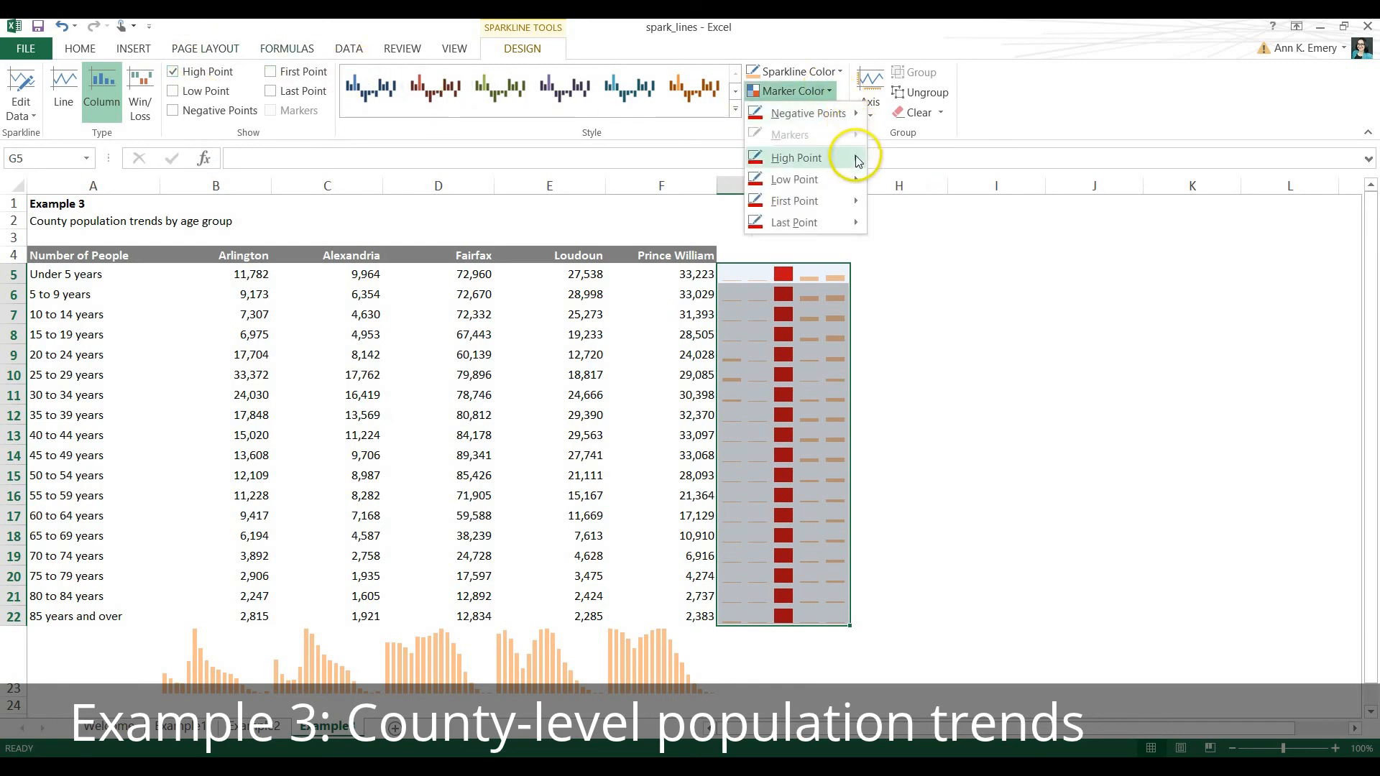
pyautogui.moveTo(856, 158)
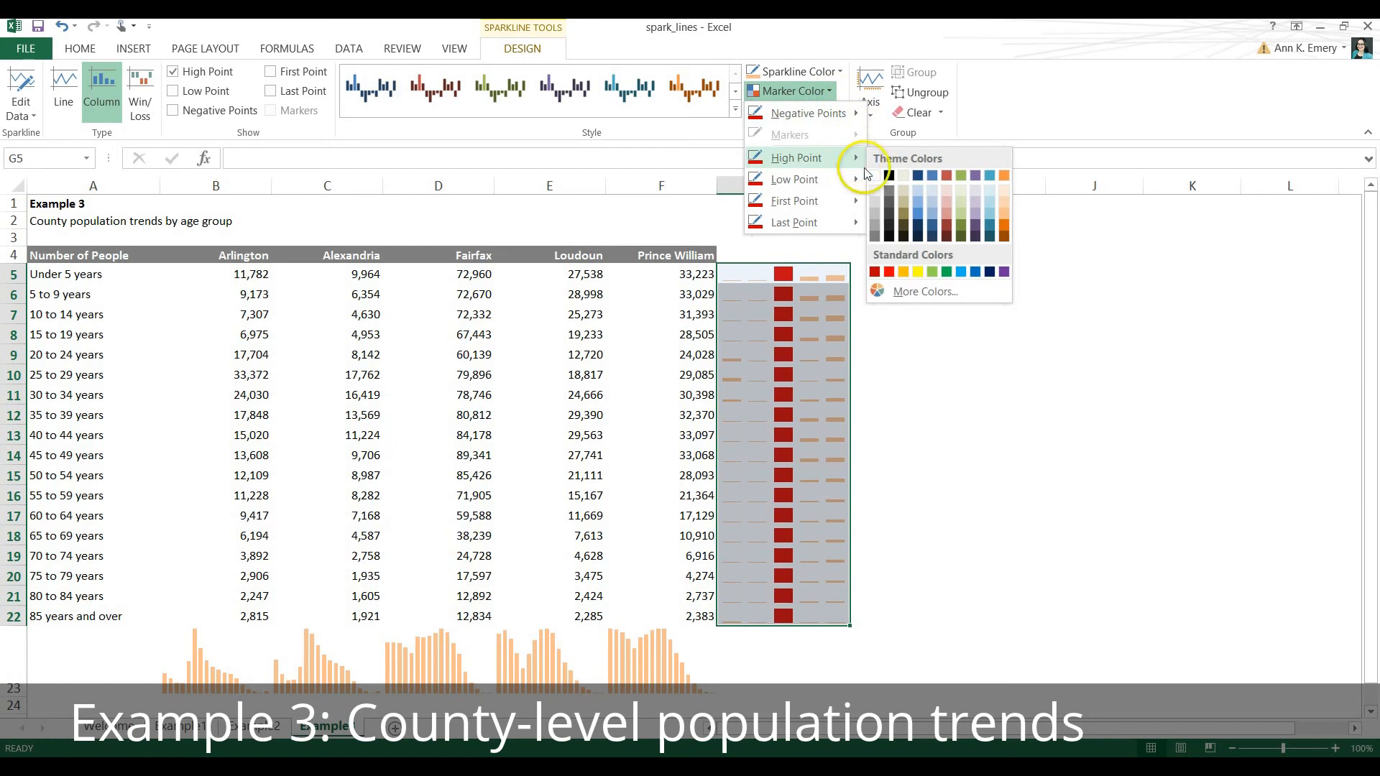
pyautogui.click(1004, 239)
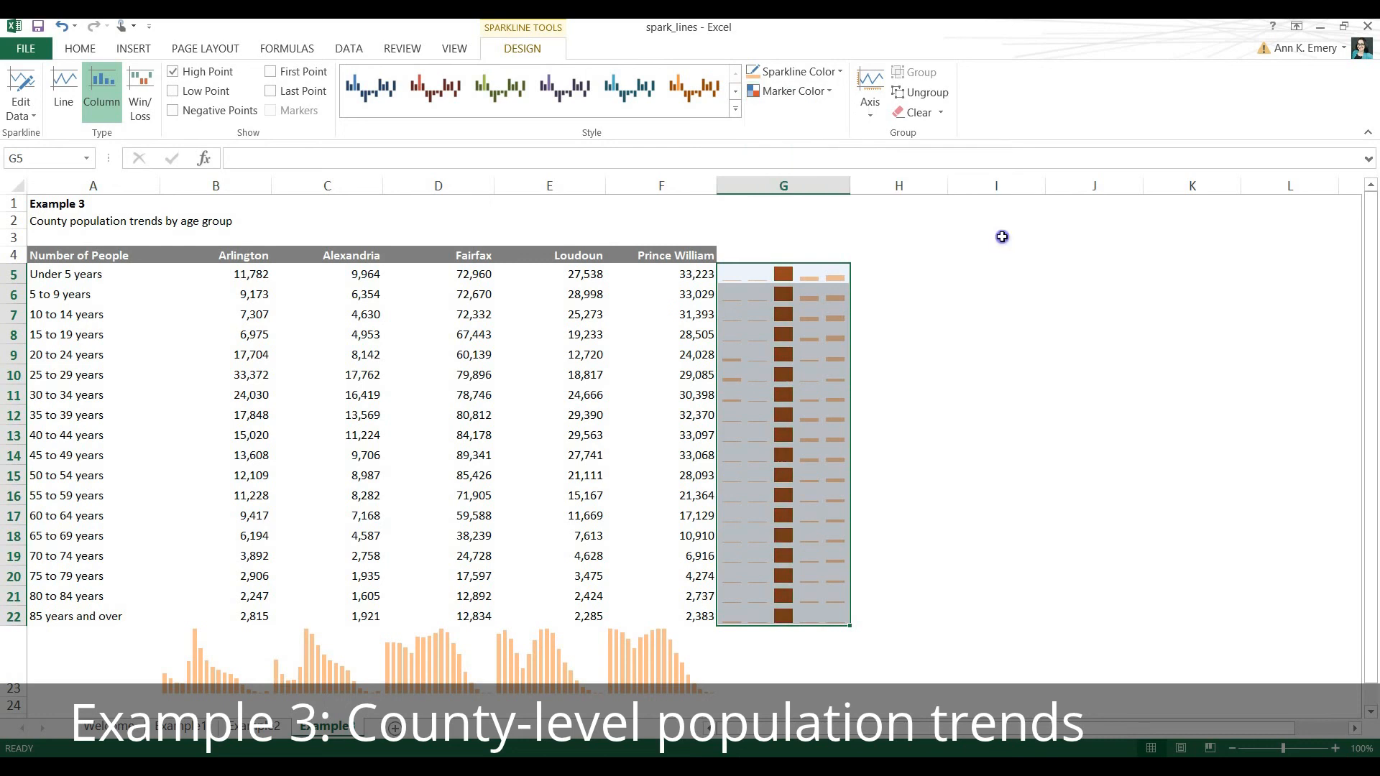
# Highlight the High Point in the sparklines in B23:F23 and give its marker the same dark orange theme color.
pyautogui.click(654, 657)
pyautogui.moveTo(654, 657); pyautogui.dragTo(214, 656)
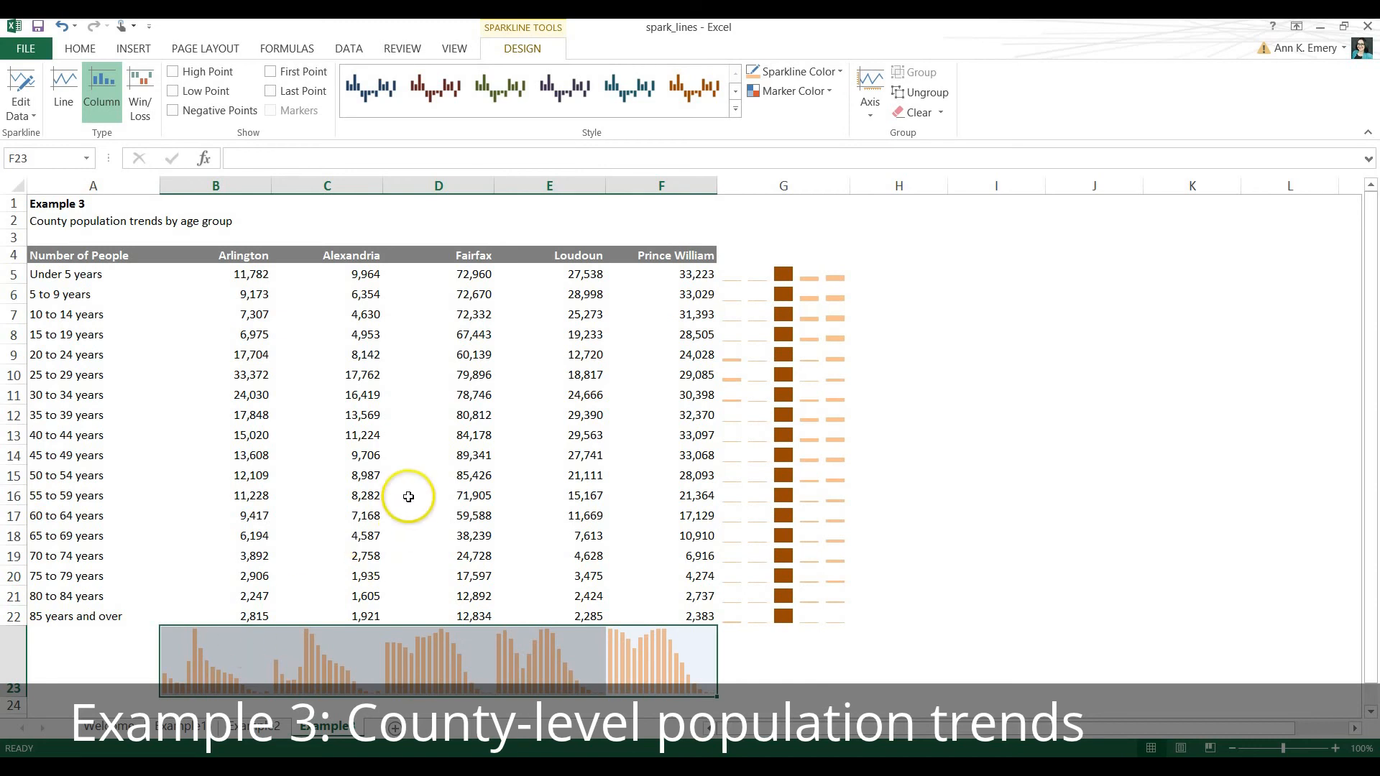
pyautogui.click(218, 77)
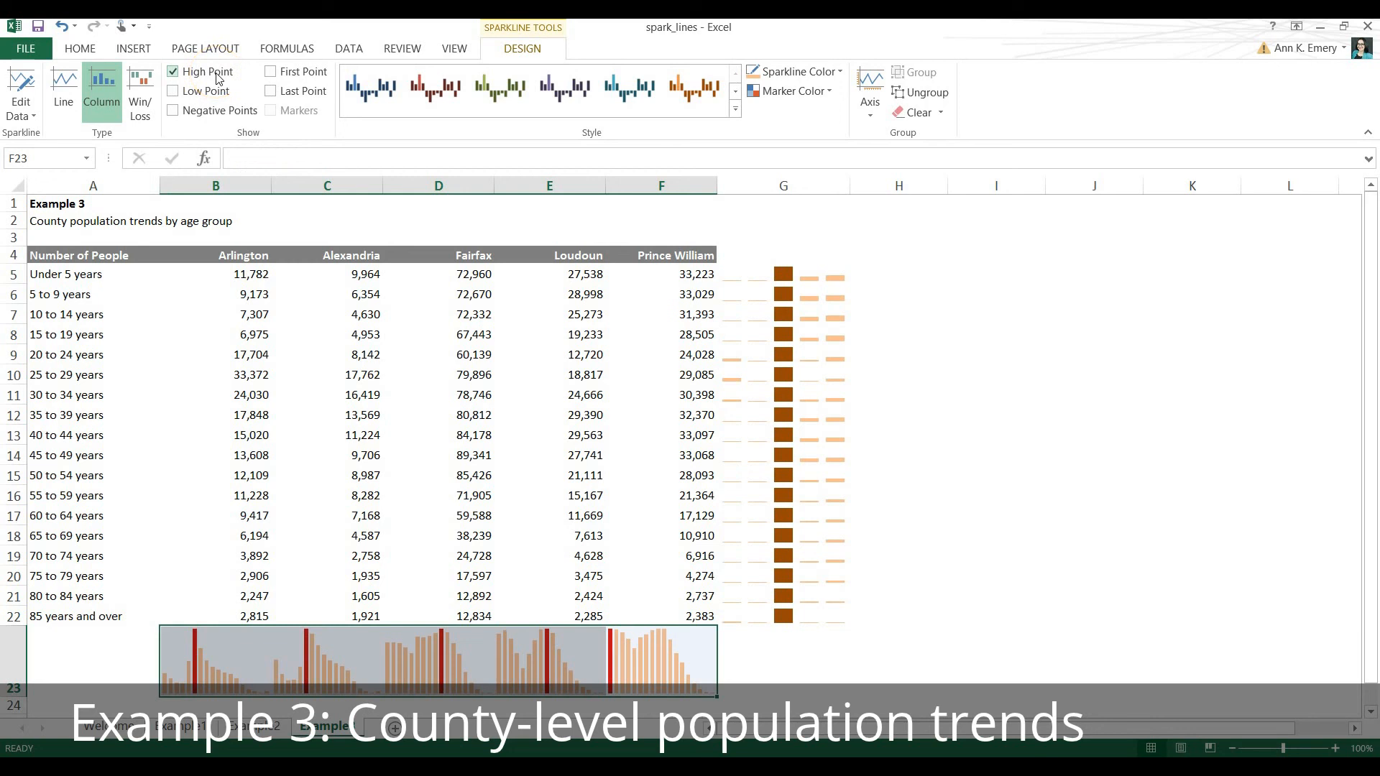
pyautogui.click(830, 95)
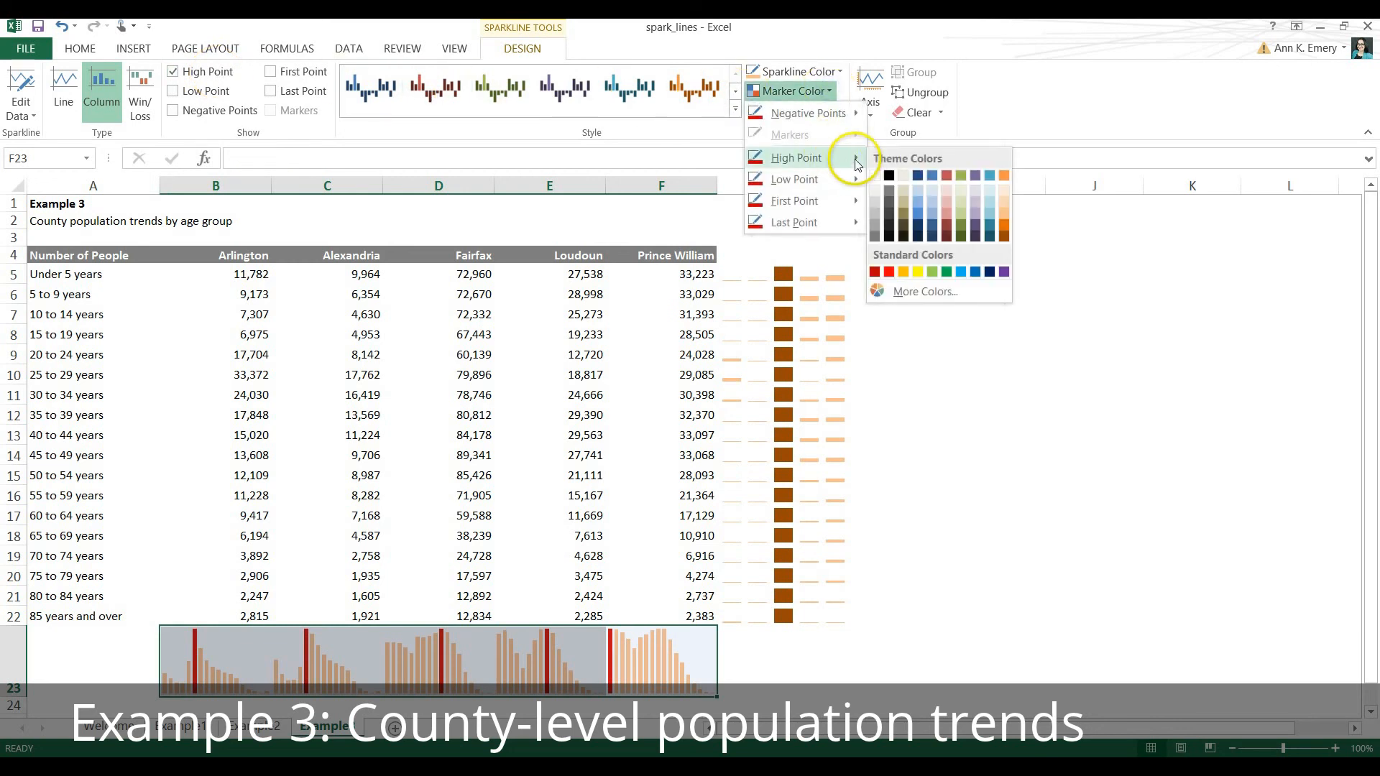
pyautogui.click(1006, 237)
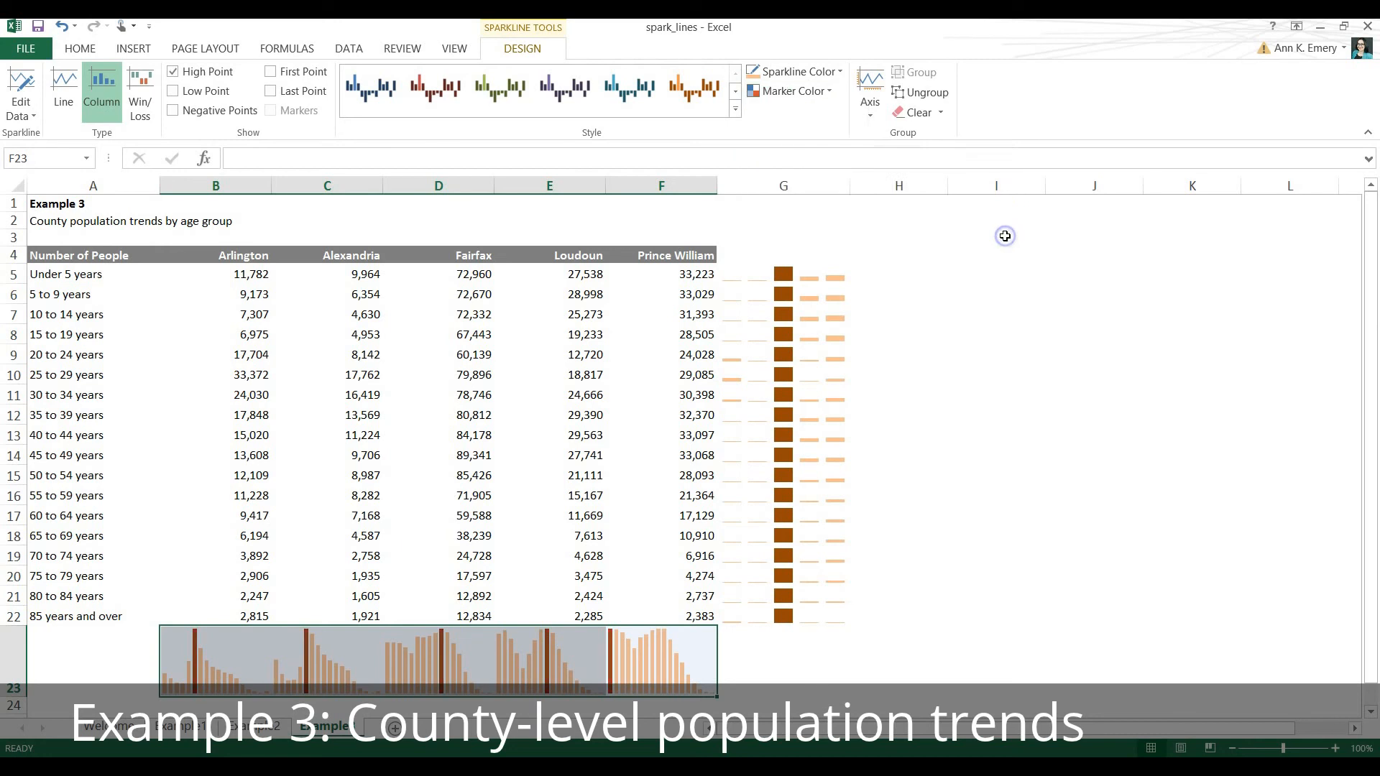
pyautogui.click(136, 678)
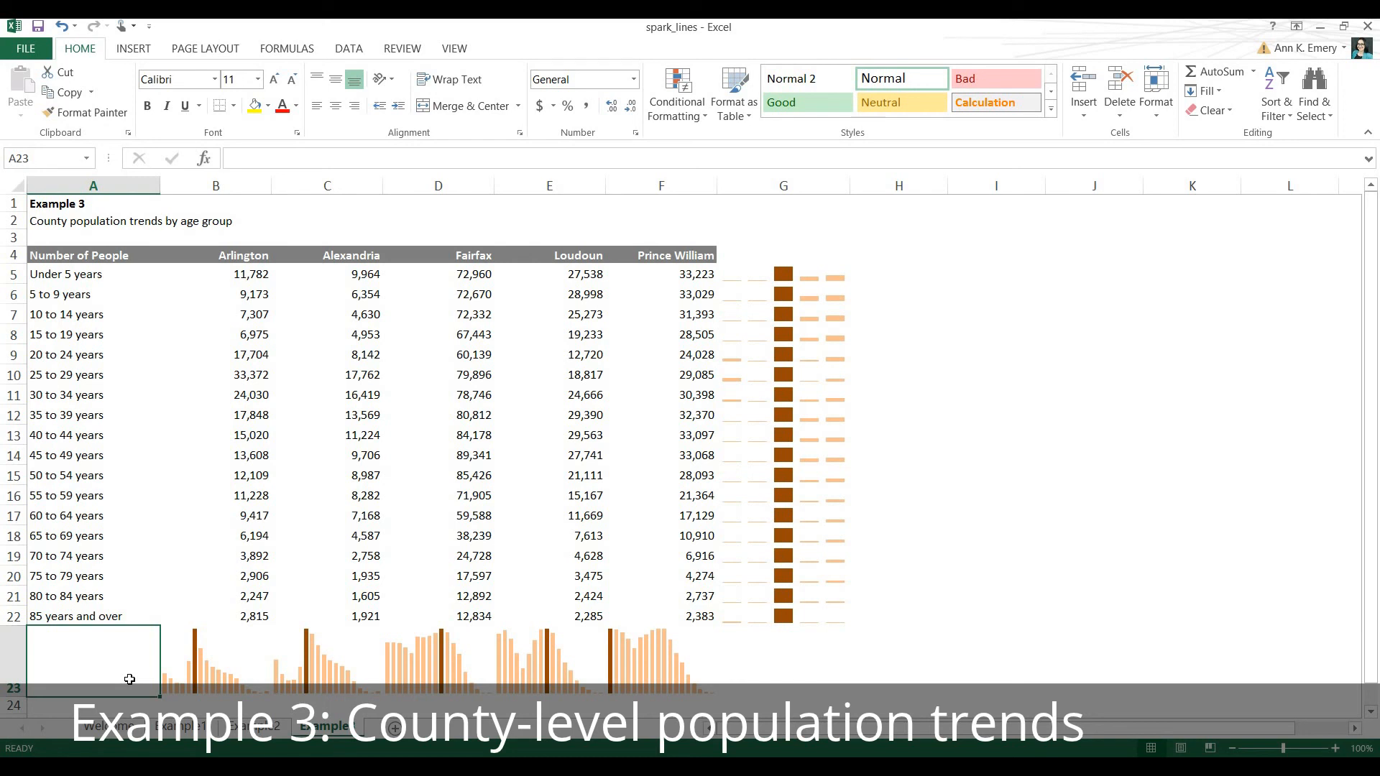
# Examine the county sparklines in B23:F23 against the 85 years and over values in row 22.
pyautogui.click(221, 676)
pyautogui.click(320, 673)
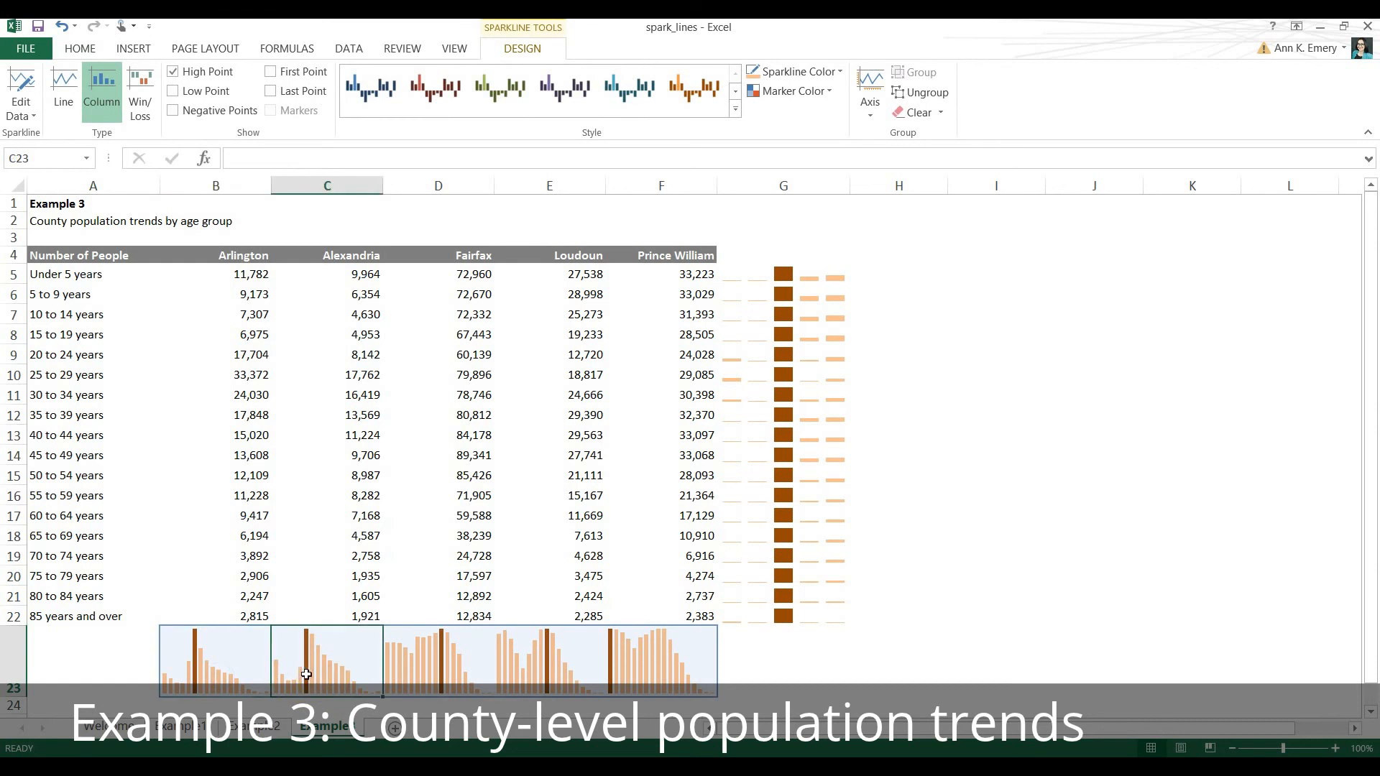
pyautogui.click(269, 672)
pyautogui.click(241, 642)
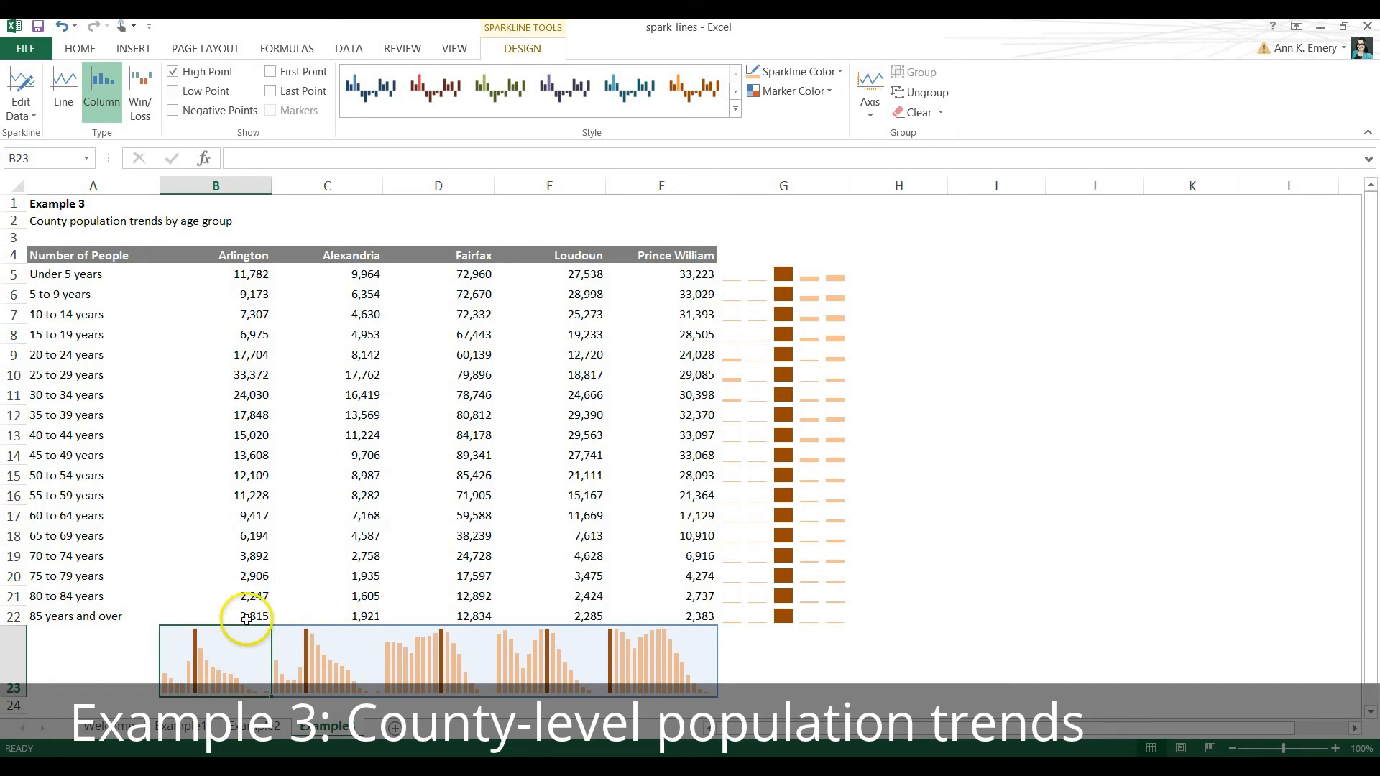
pyautogui.click(224, 621)
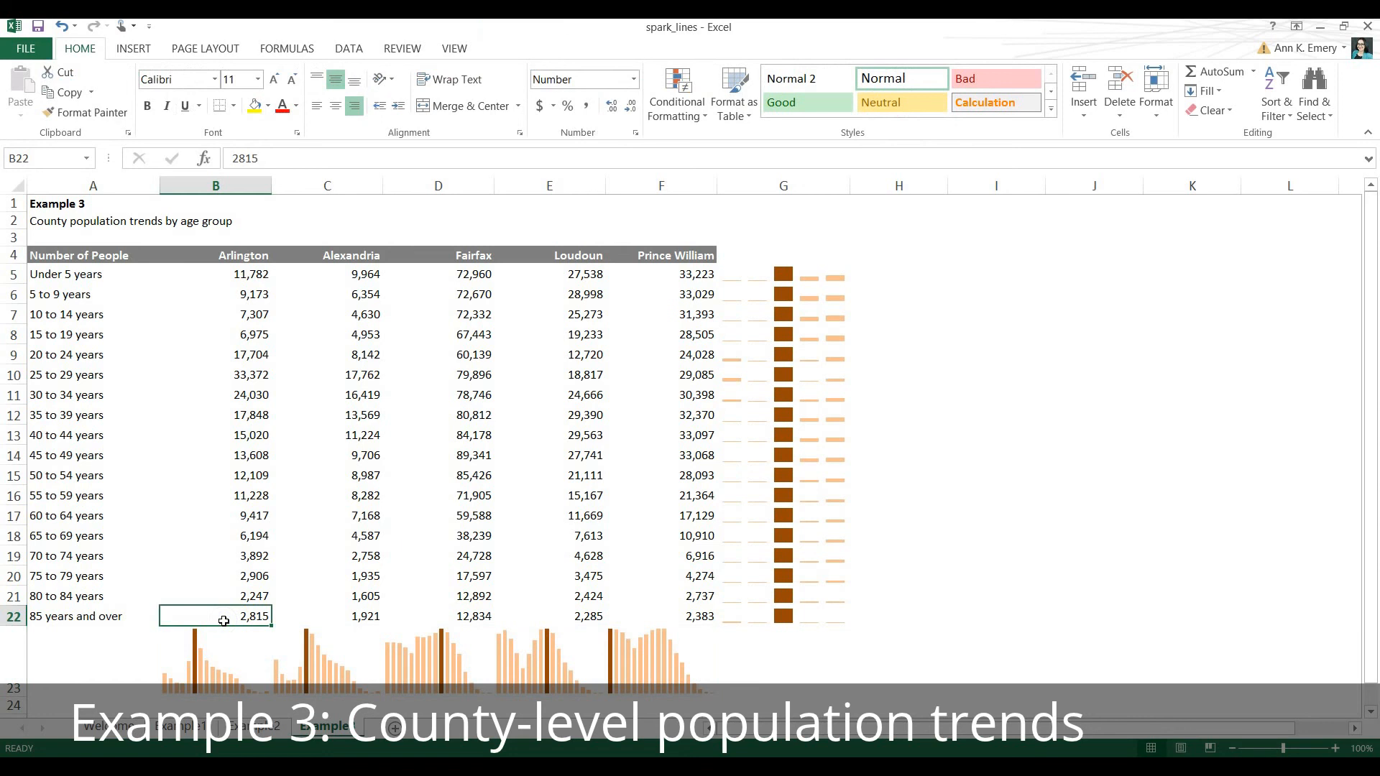
pyautogui.click(342, 616)
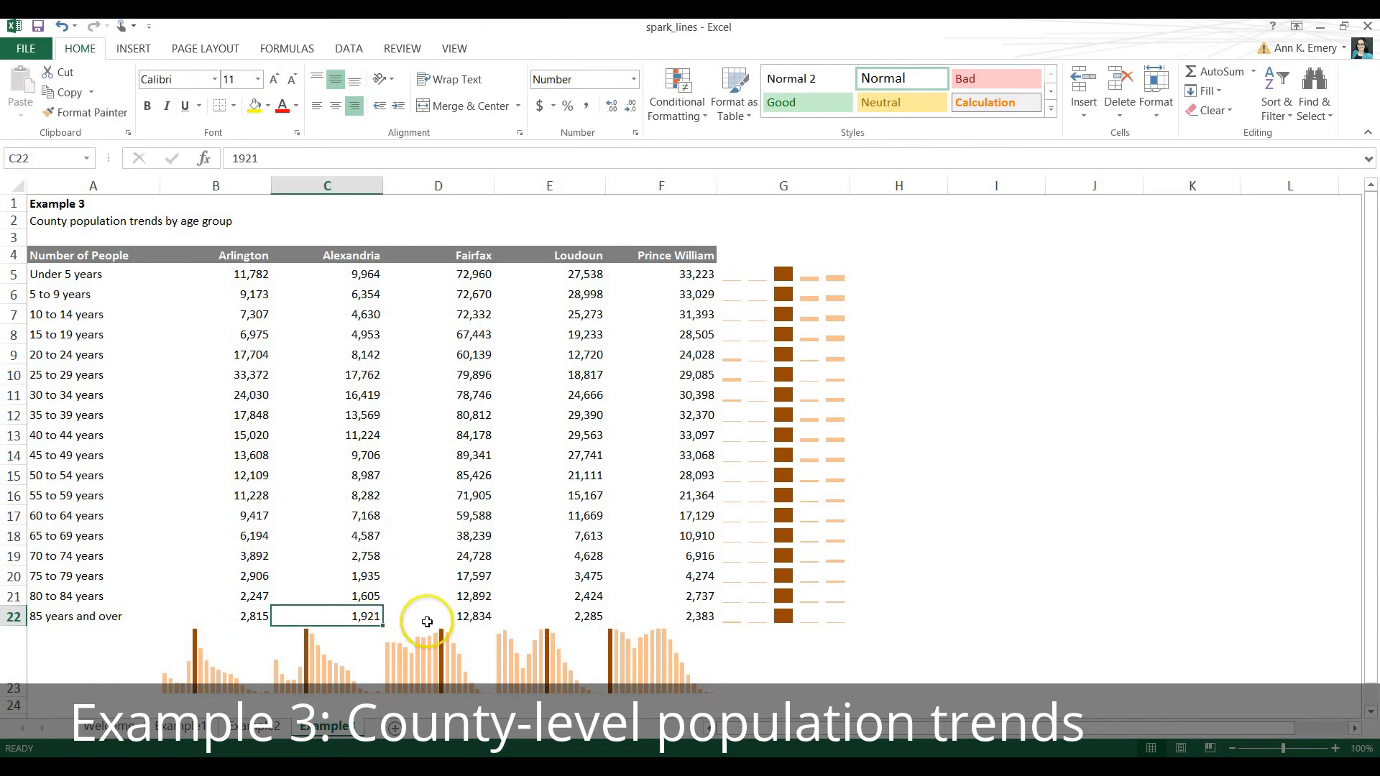
pyautogui.click(464, 618)
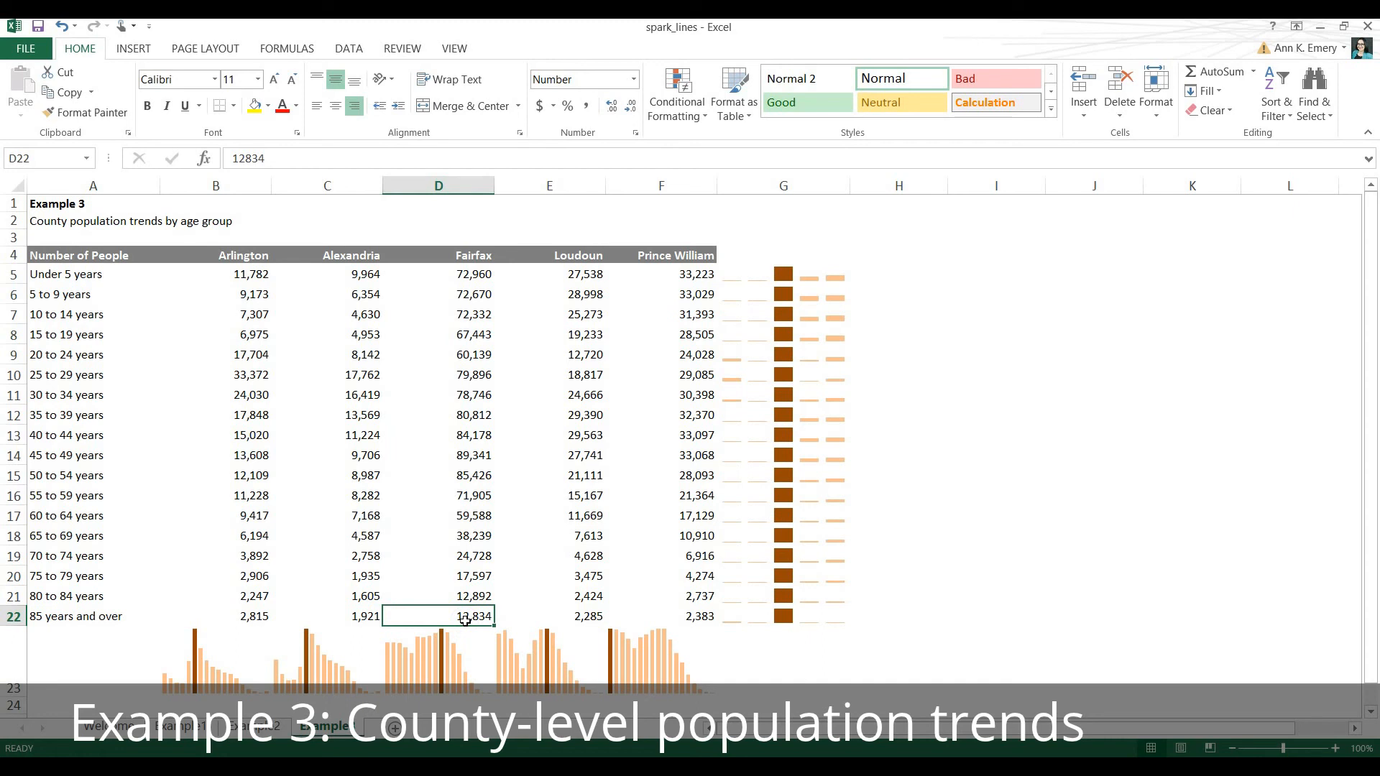
pyautogui.click(429, 663)
pyautogui.click(630, 668)
pyautogui.click(642, 649)
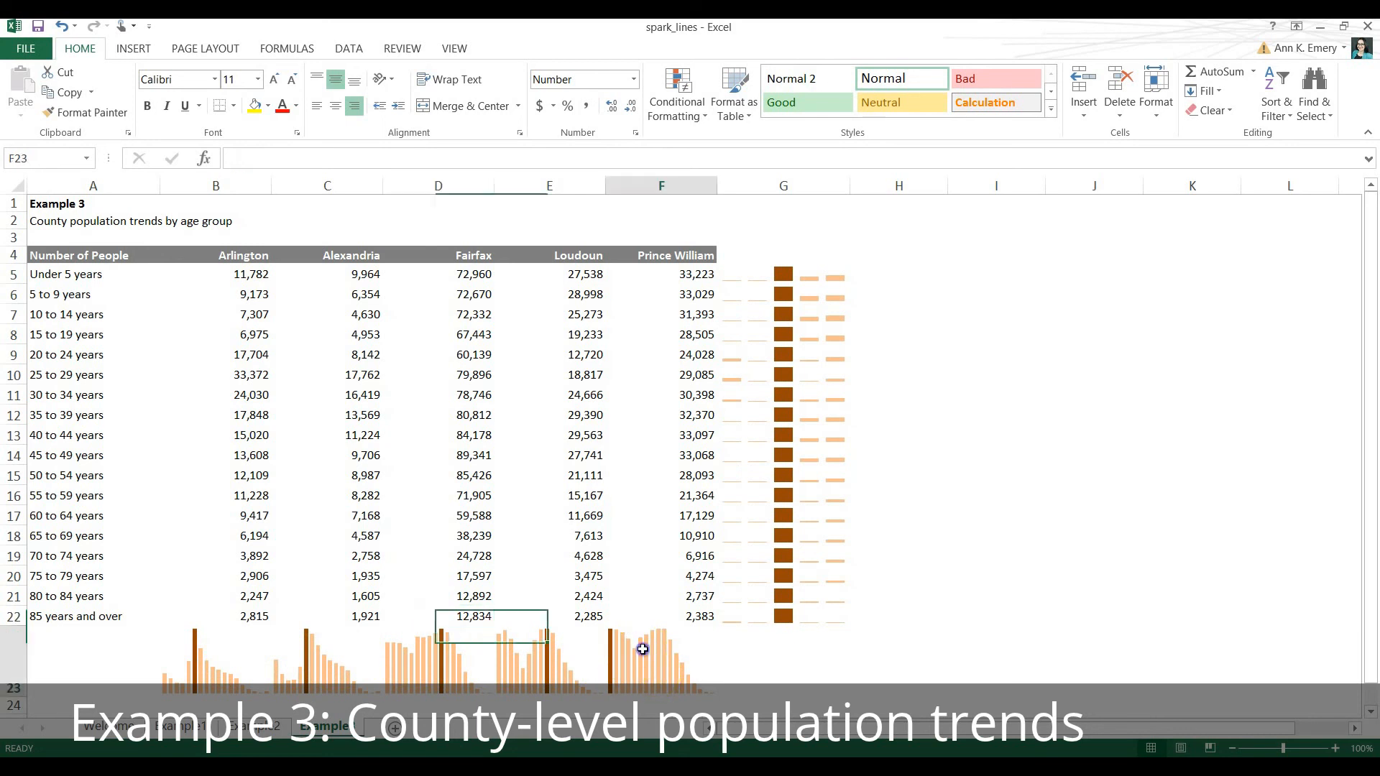
# Set the vertical axis minimum and maximum to Same for All Sparklines for the sparklines in B23:F23.
pyautogui.moveTo(643, 649); pyautogui.dragTo(193, 659)
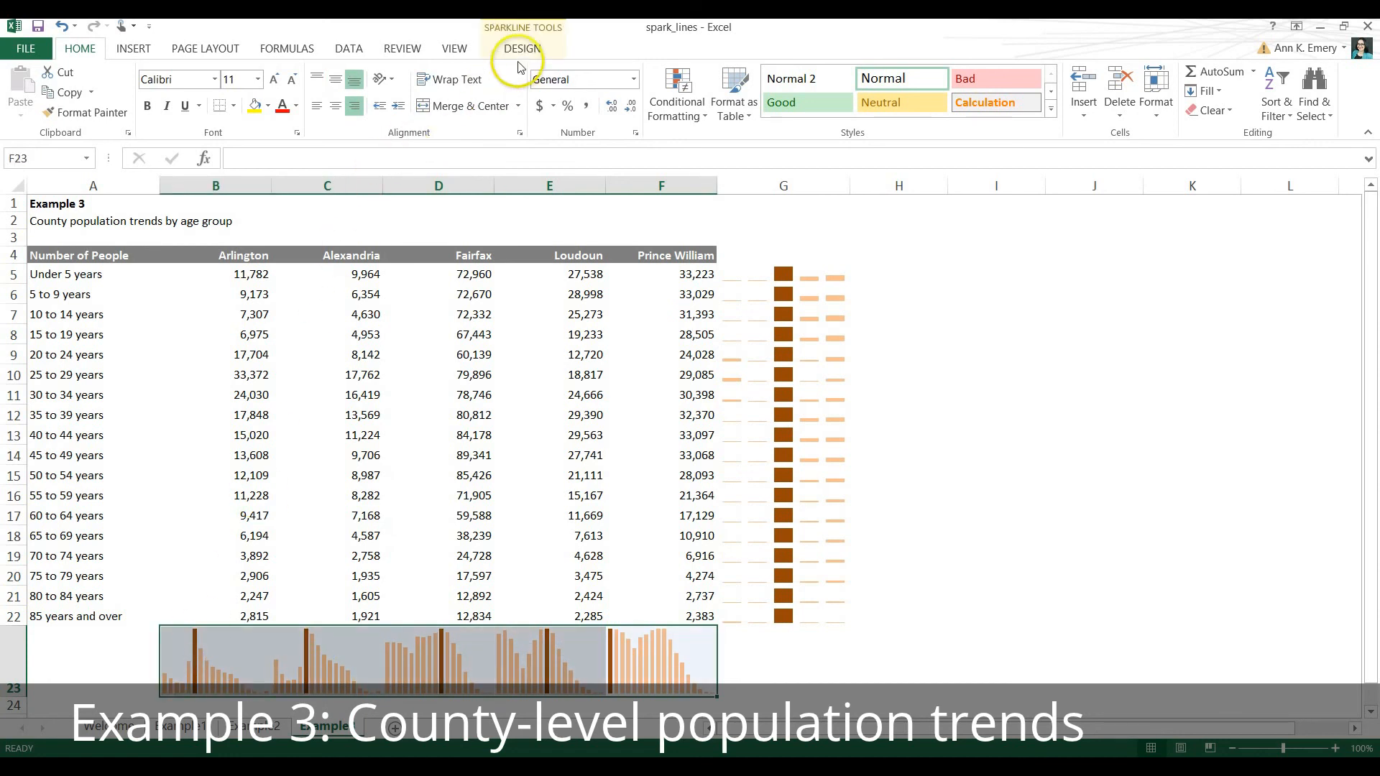
pyautogui.click(540, 51)
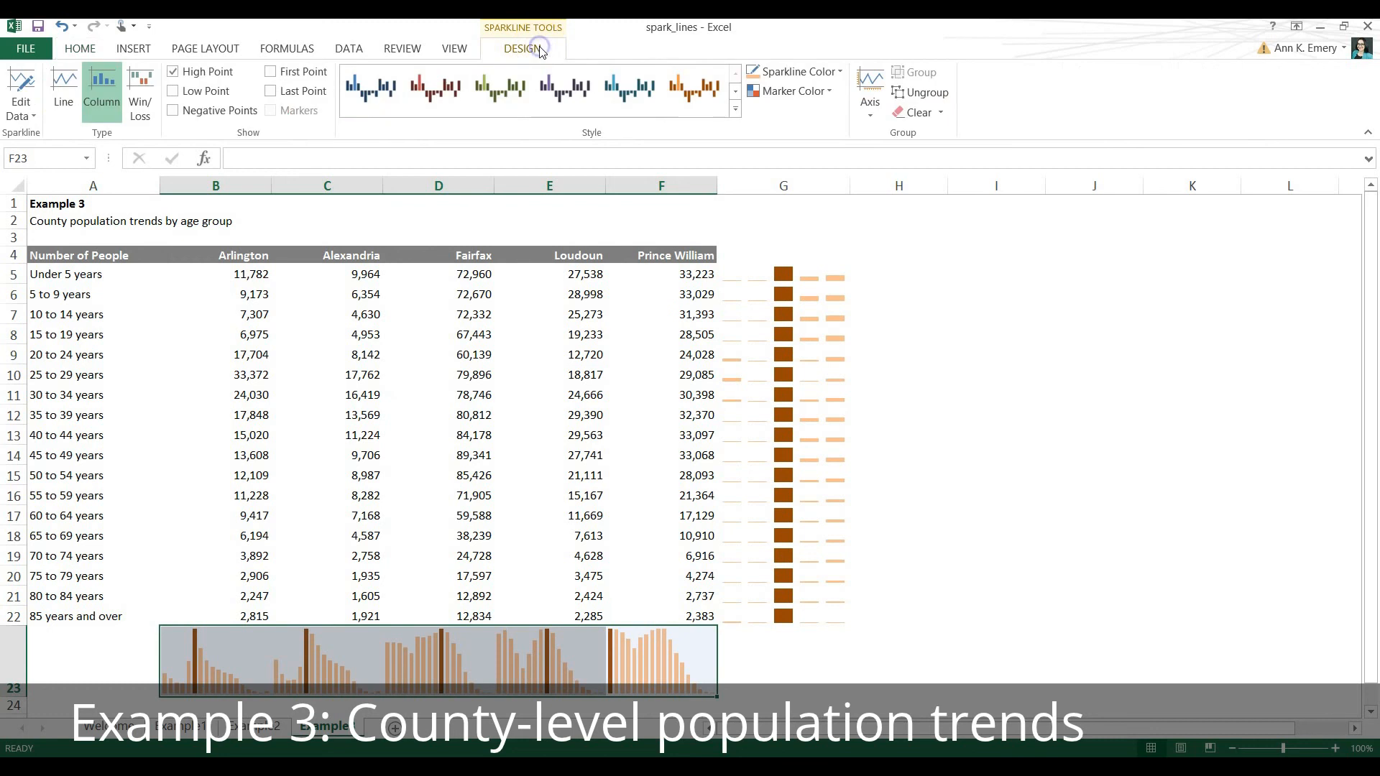
pyautogui.click(871, 115)
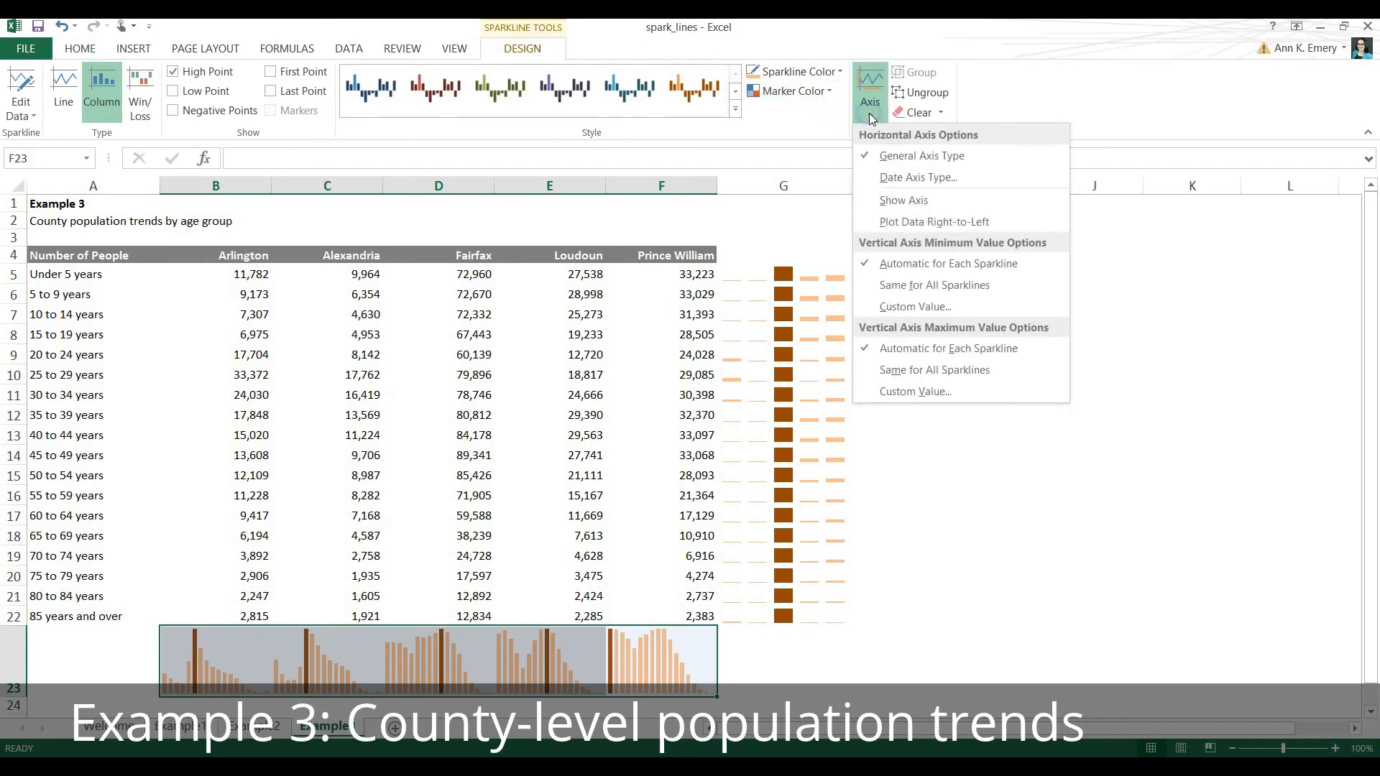
pyautogui.click(897, 286)
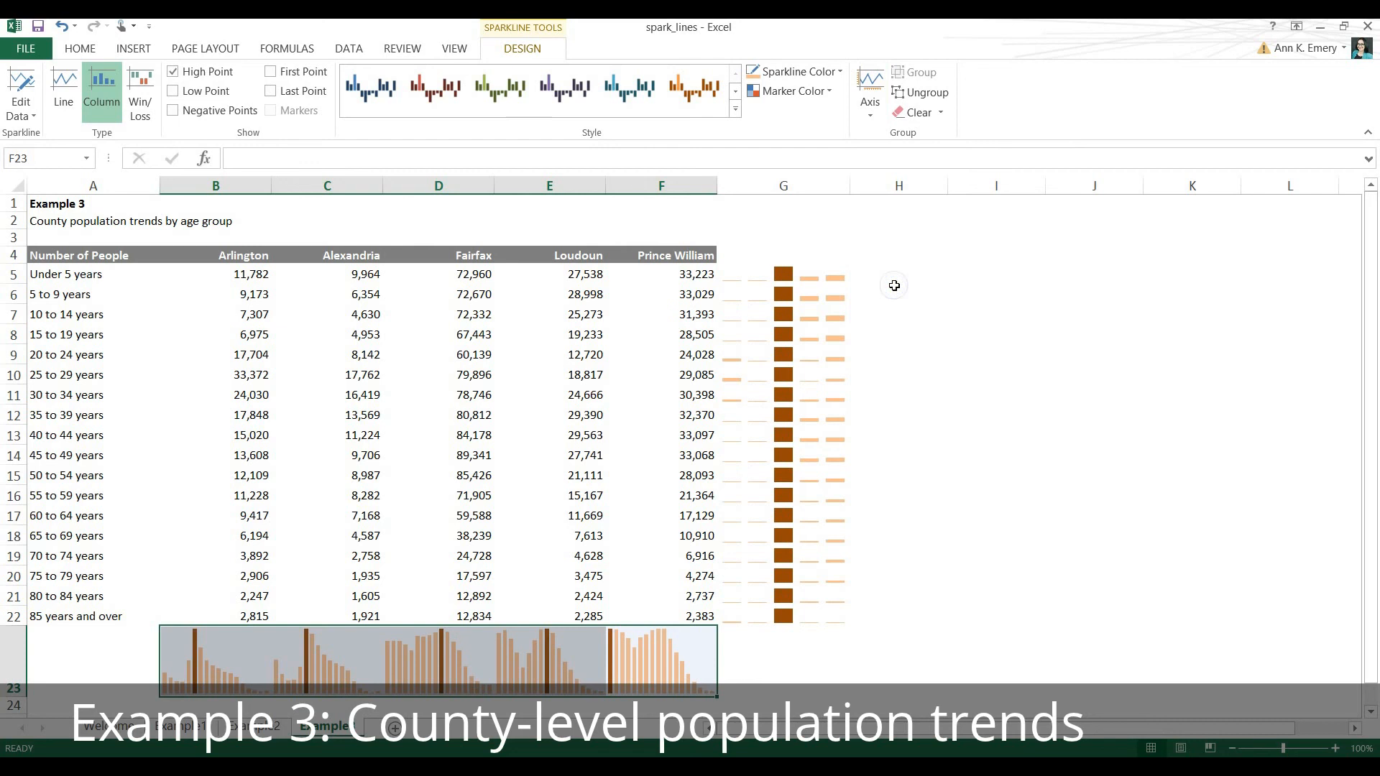
pyautogui.click(873, 118)
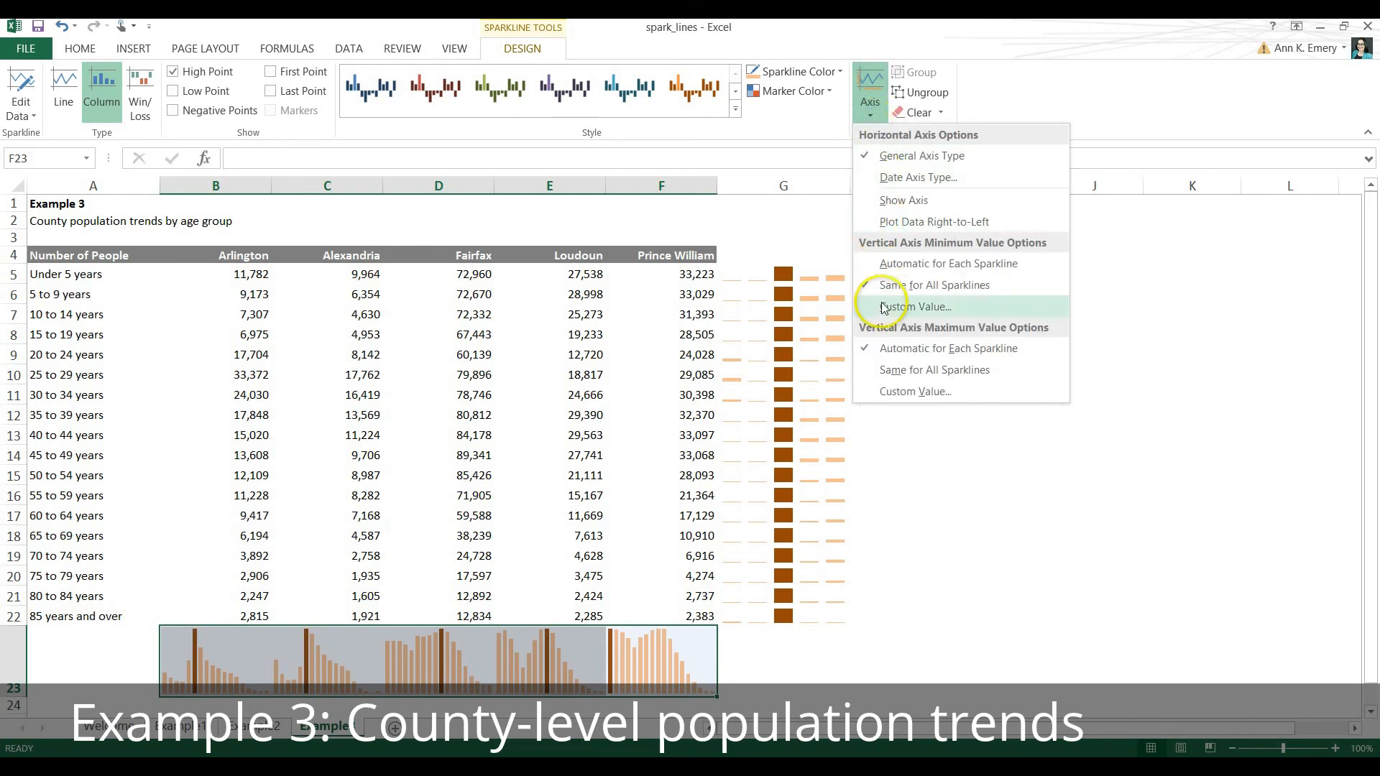
pyautogui.click(893, 372)
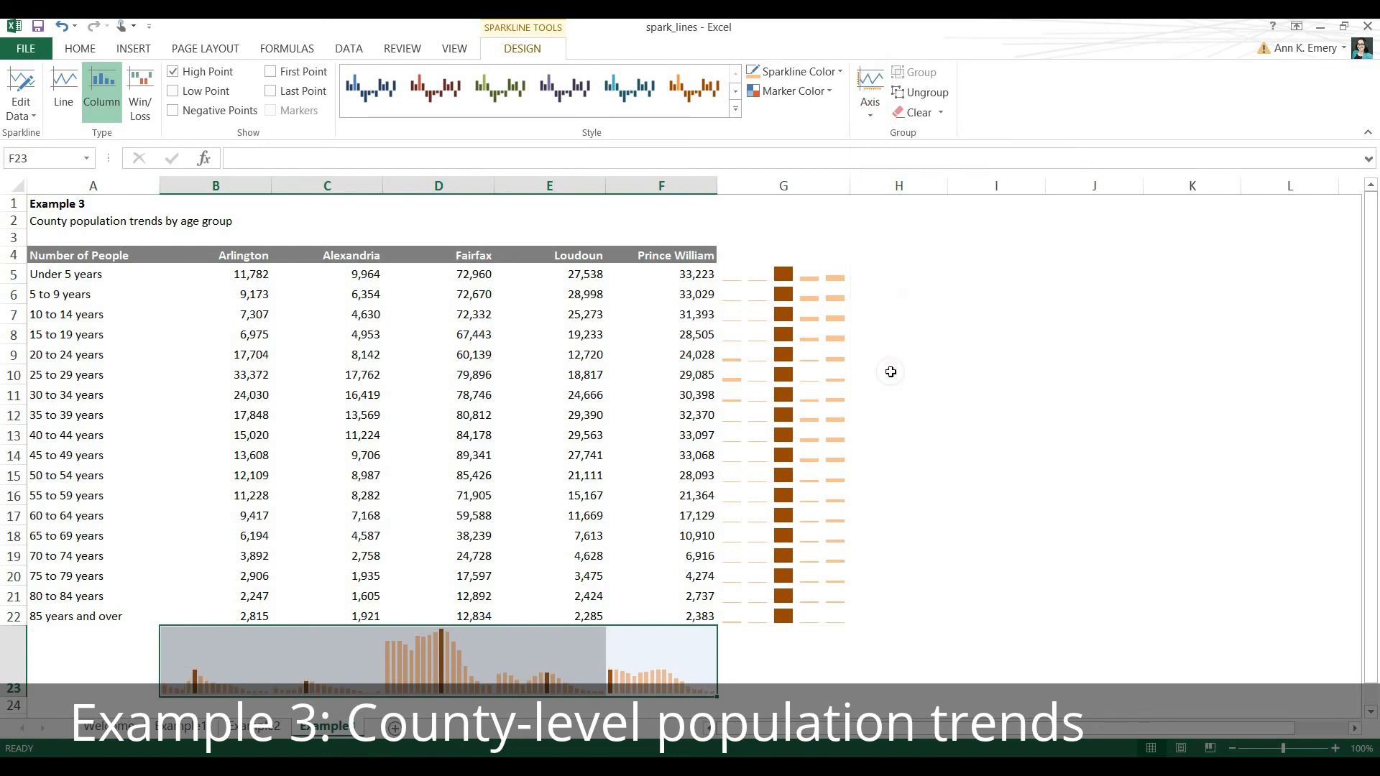
pyautogui.click(115, 644)
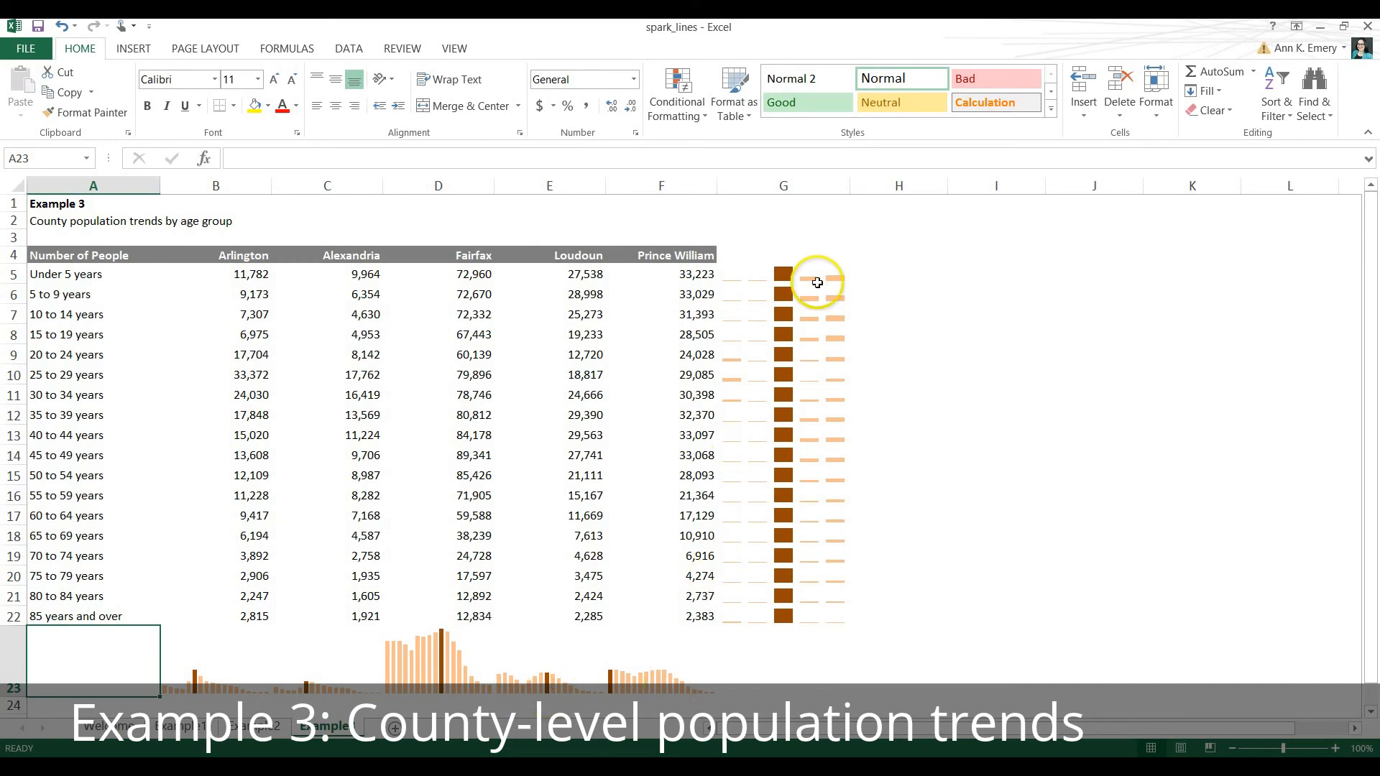
# Set the vertical axis minimum and maximum to Same for All Sparklines for the sparklines in G5:G22.
pyautogui.moveTo(817, 272)
pyautogui.mouseDown()
pyautogui.moveTo(810, 460)
pyautogui.moveTo(828, 622)
pyautogui.mouseUp()
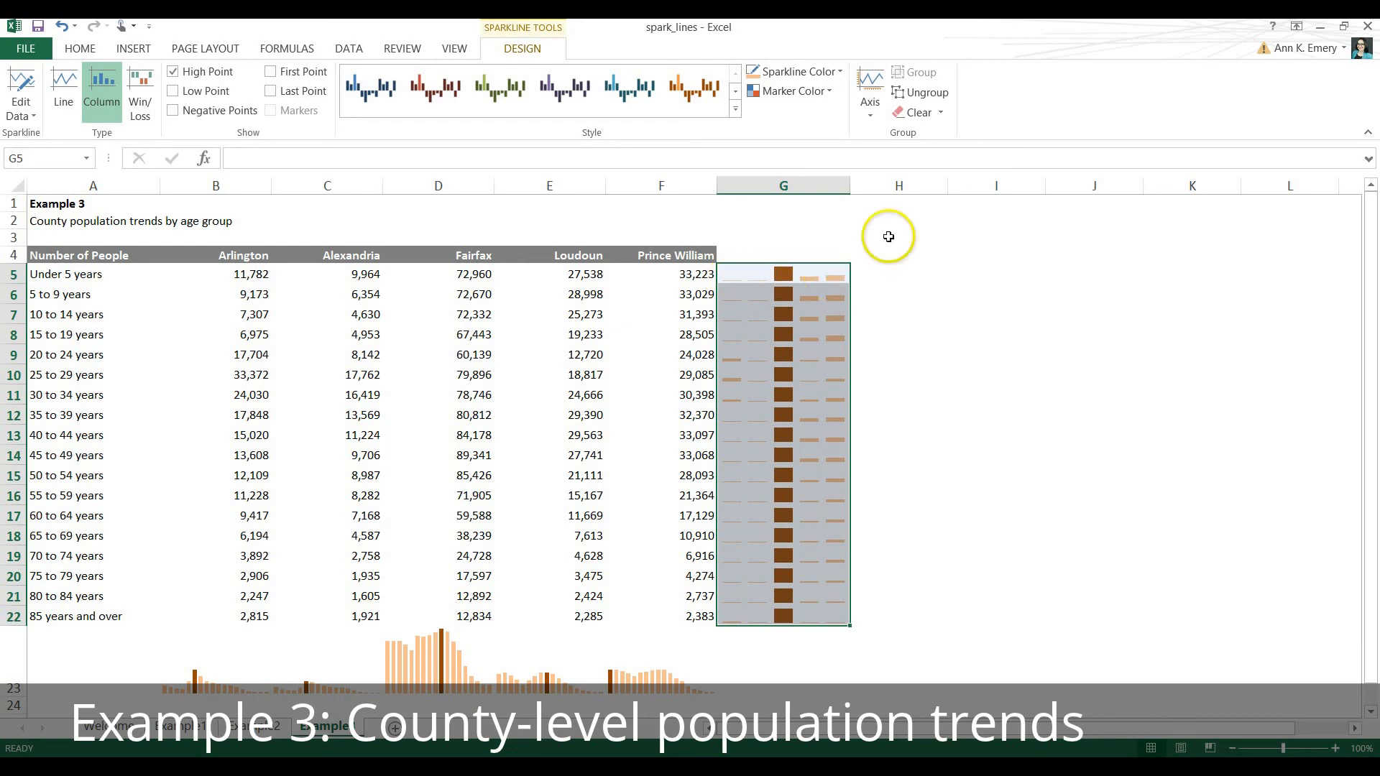
pyautogui.click(870, 115)
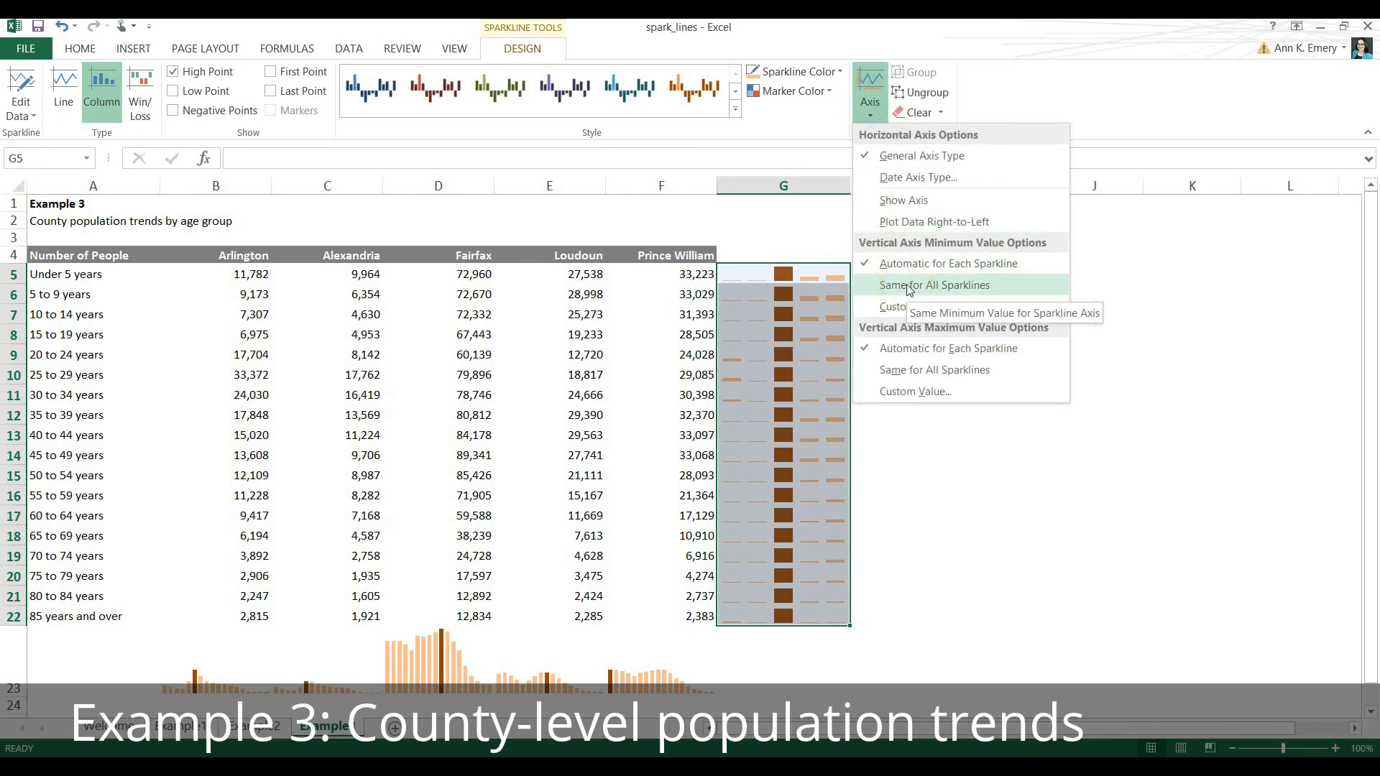
pyautogui.click(909, 286)
pyautogui.click(870, 97)
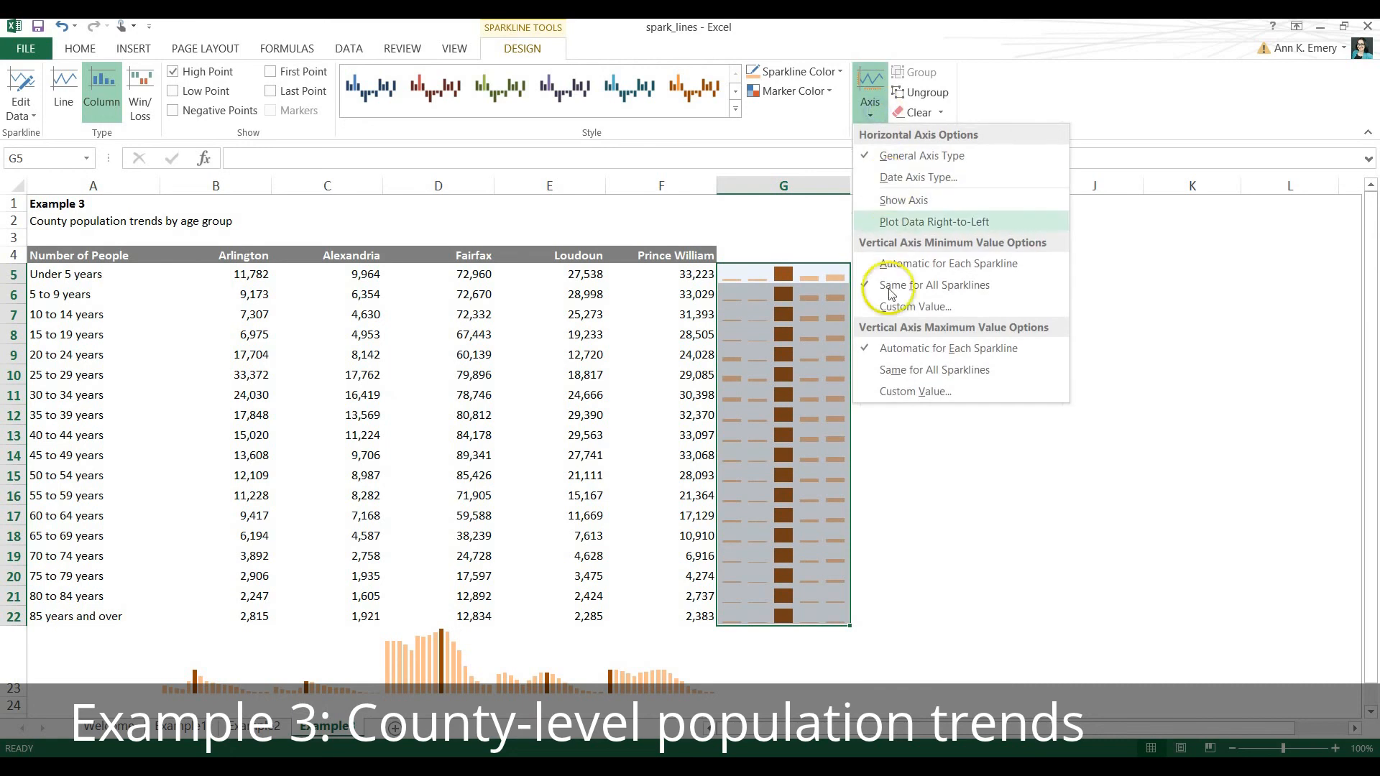
pyautogui.click(894, 373)
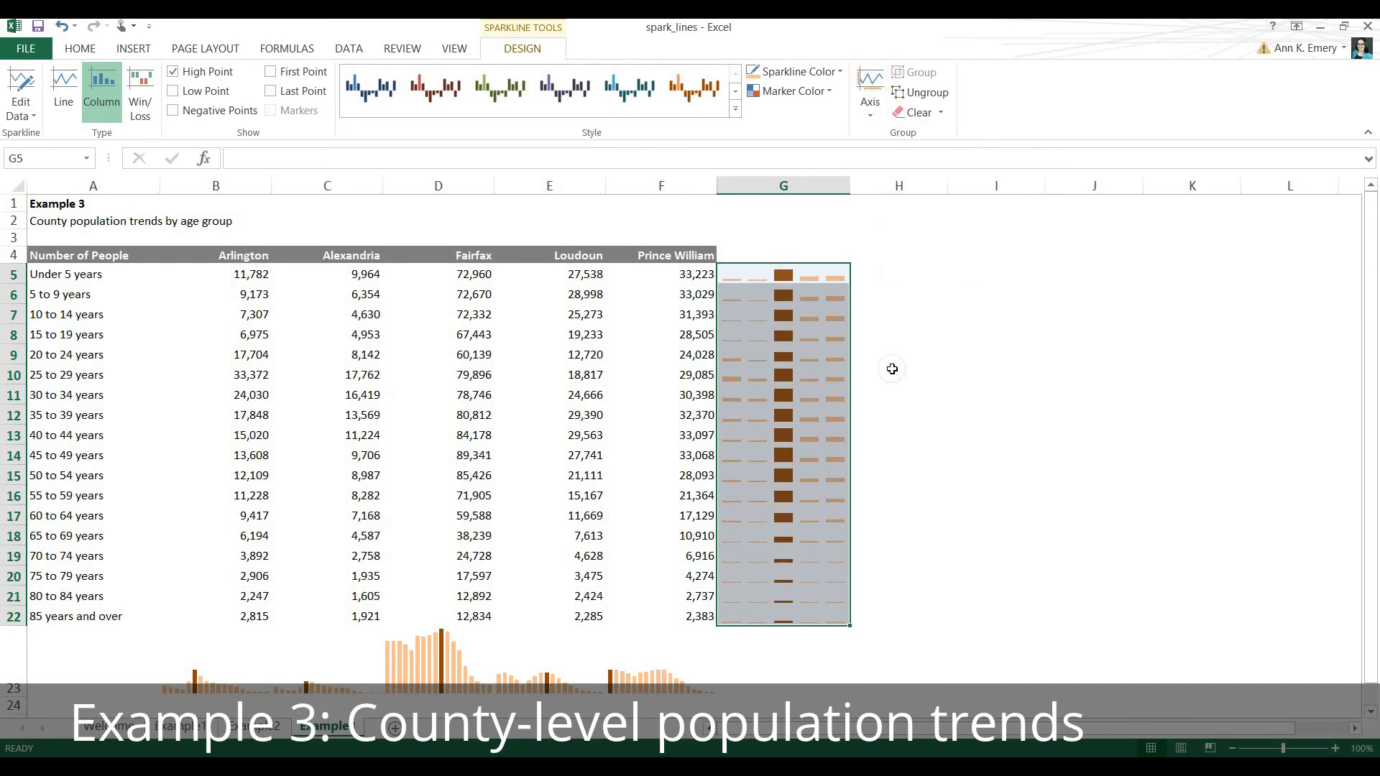
pyautogui.click(894, 368)
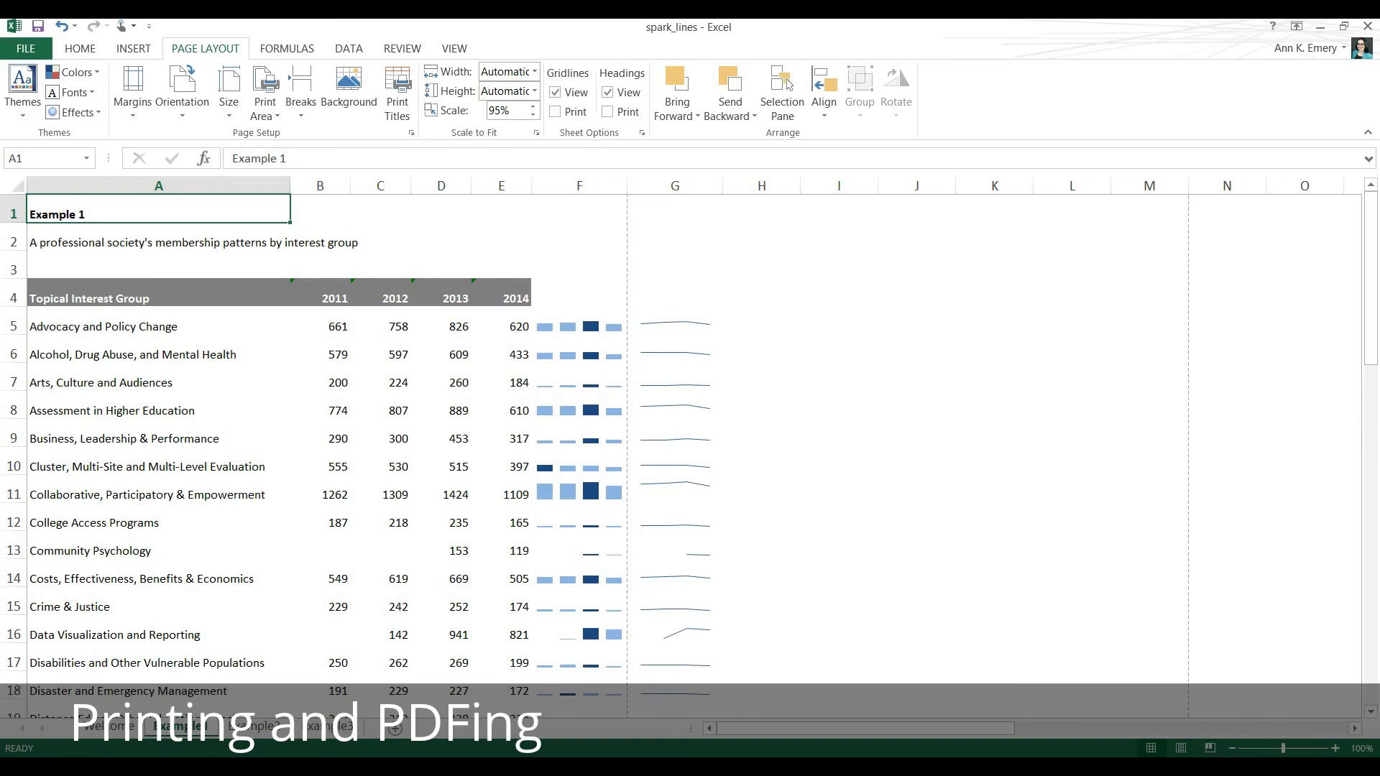
# Set the Example 1 table with its sparklines, A4:G53, as the print area.
pyautogui.click(160, 291)
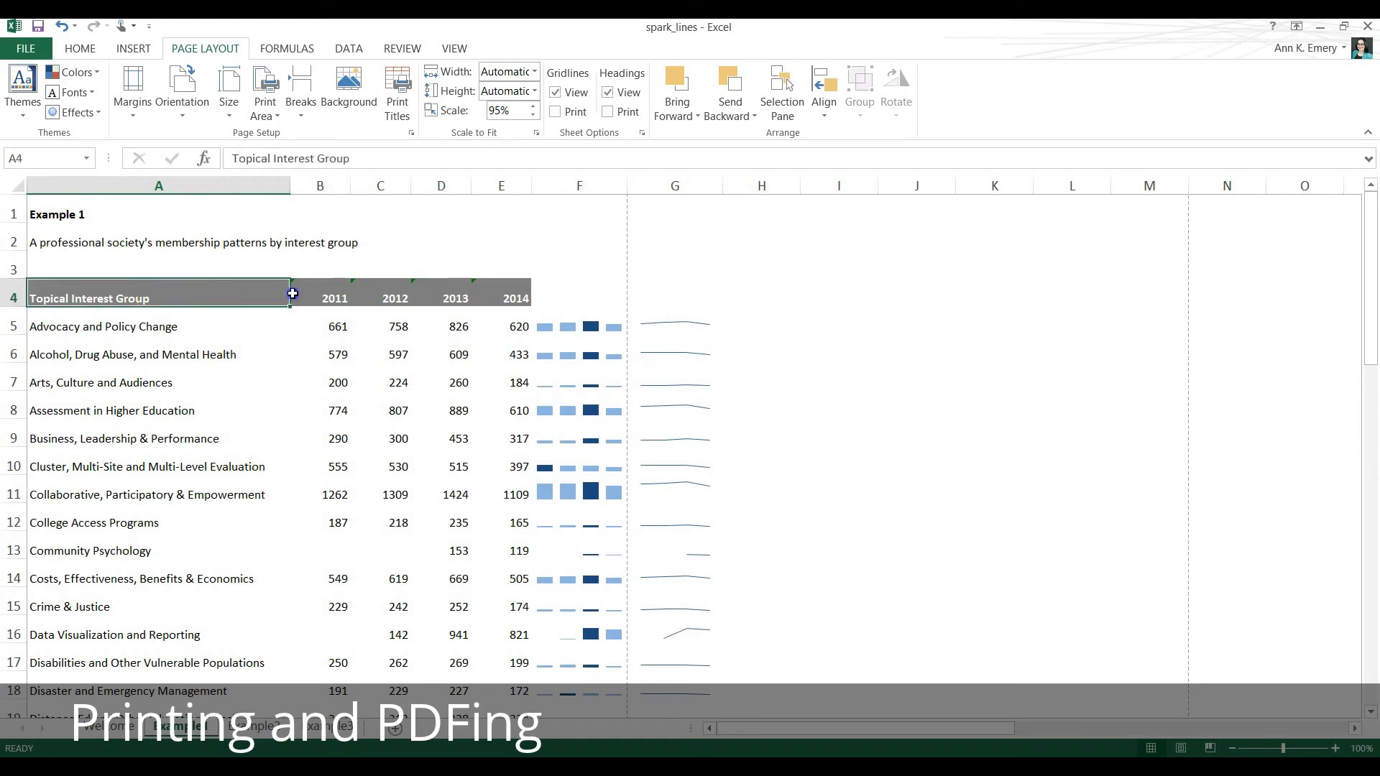
pyautogui.moveTo(292, 294); pyautogui.dragTo(674, 662)
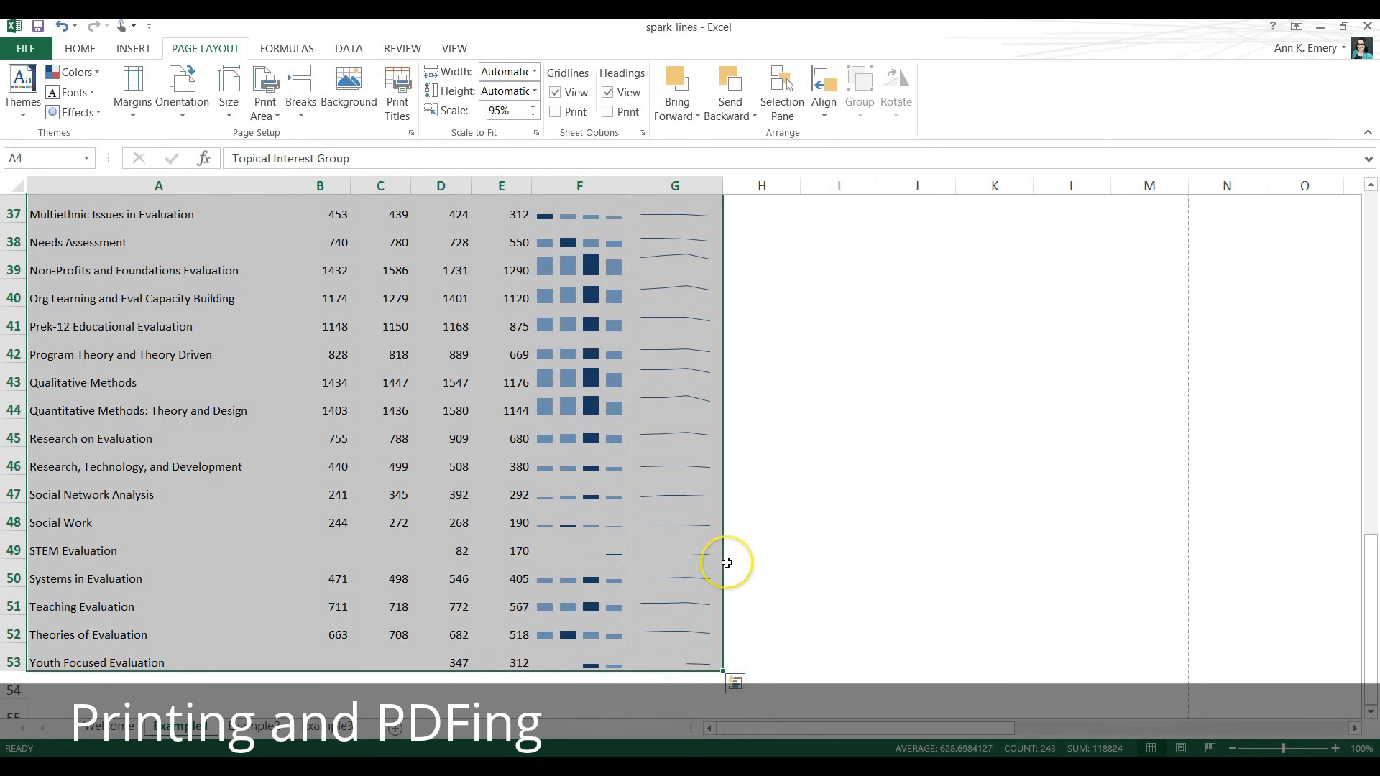
pyautogui.scroll(12, 727, 563)
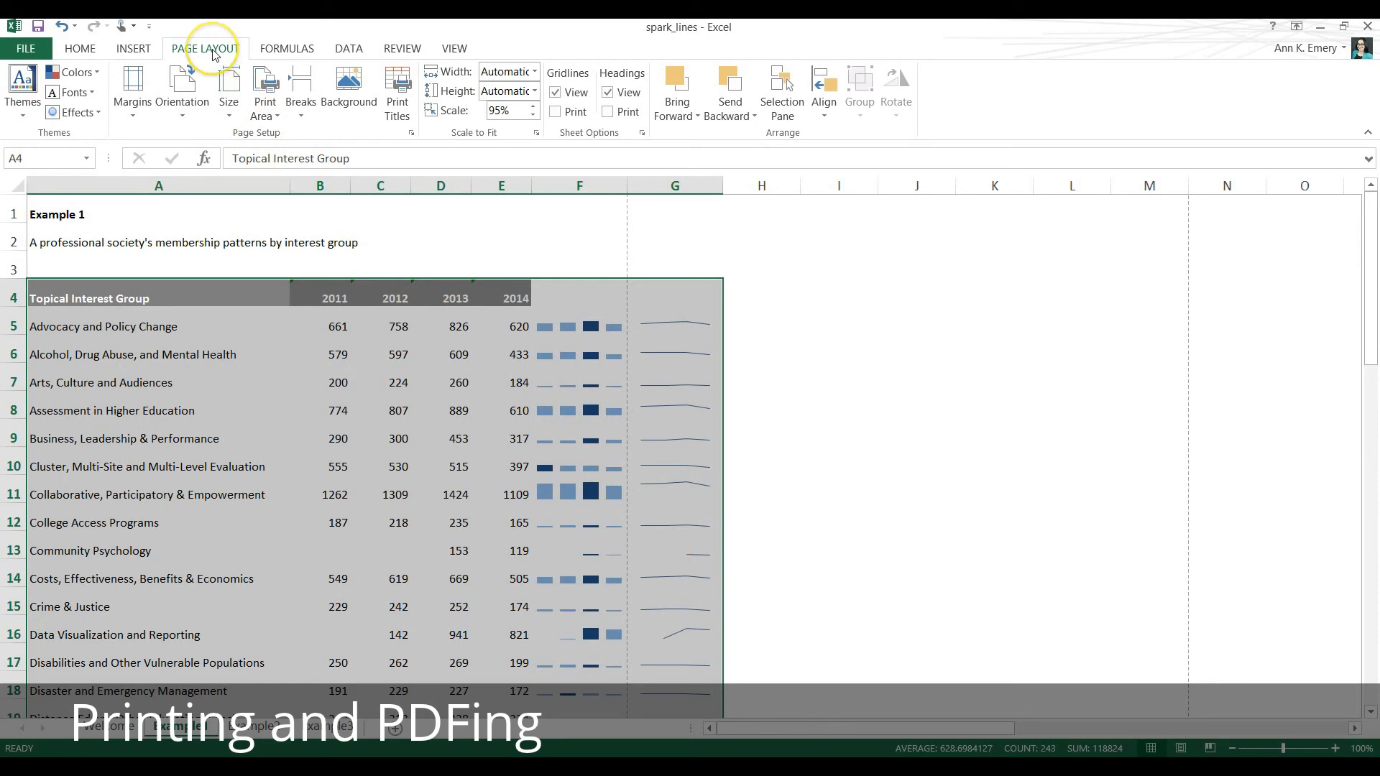
pyautogui.click(270, 119)
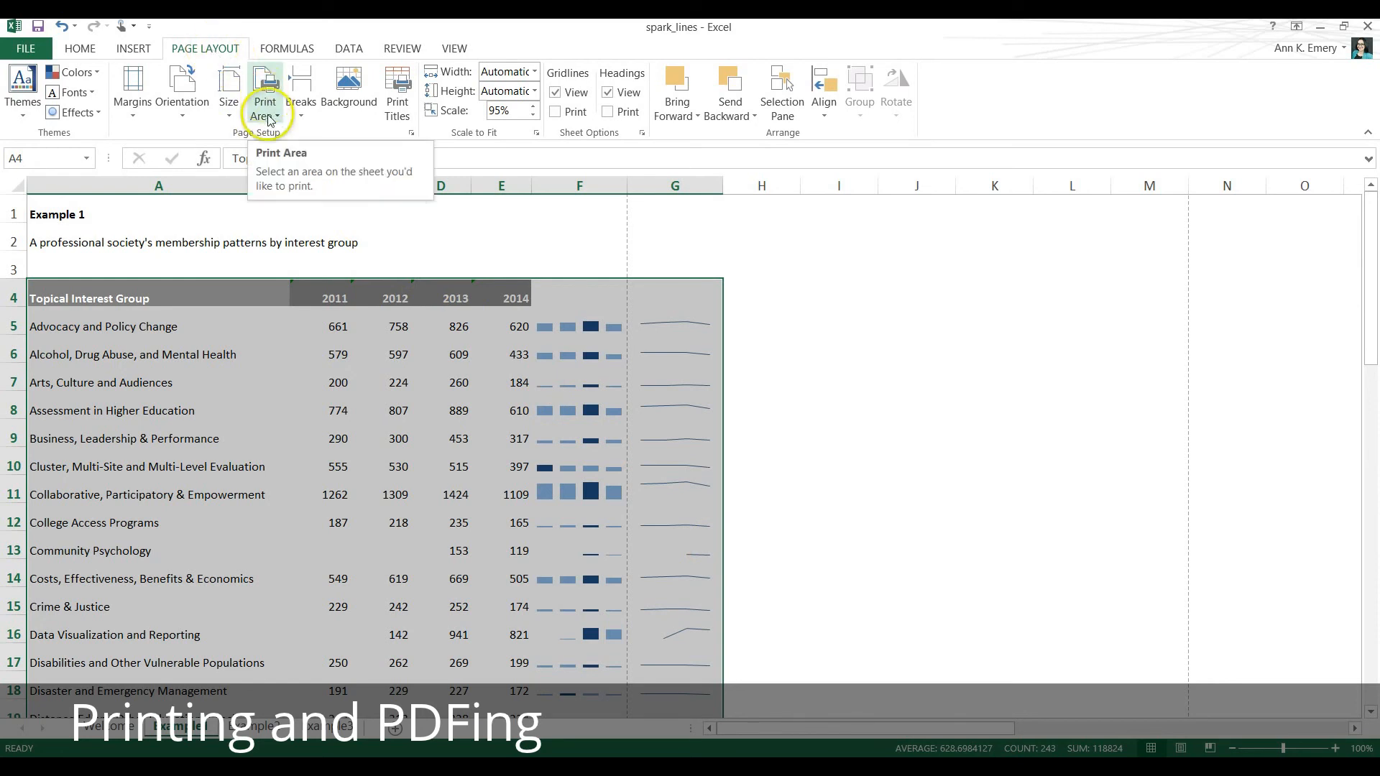
pyautogui.click(271, 118)
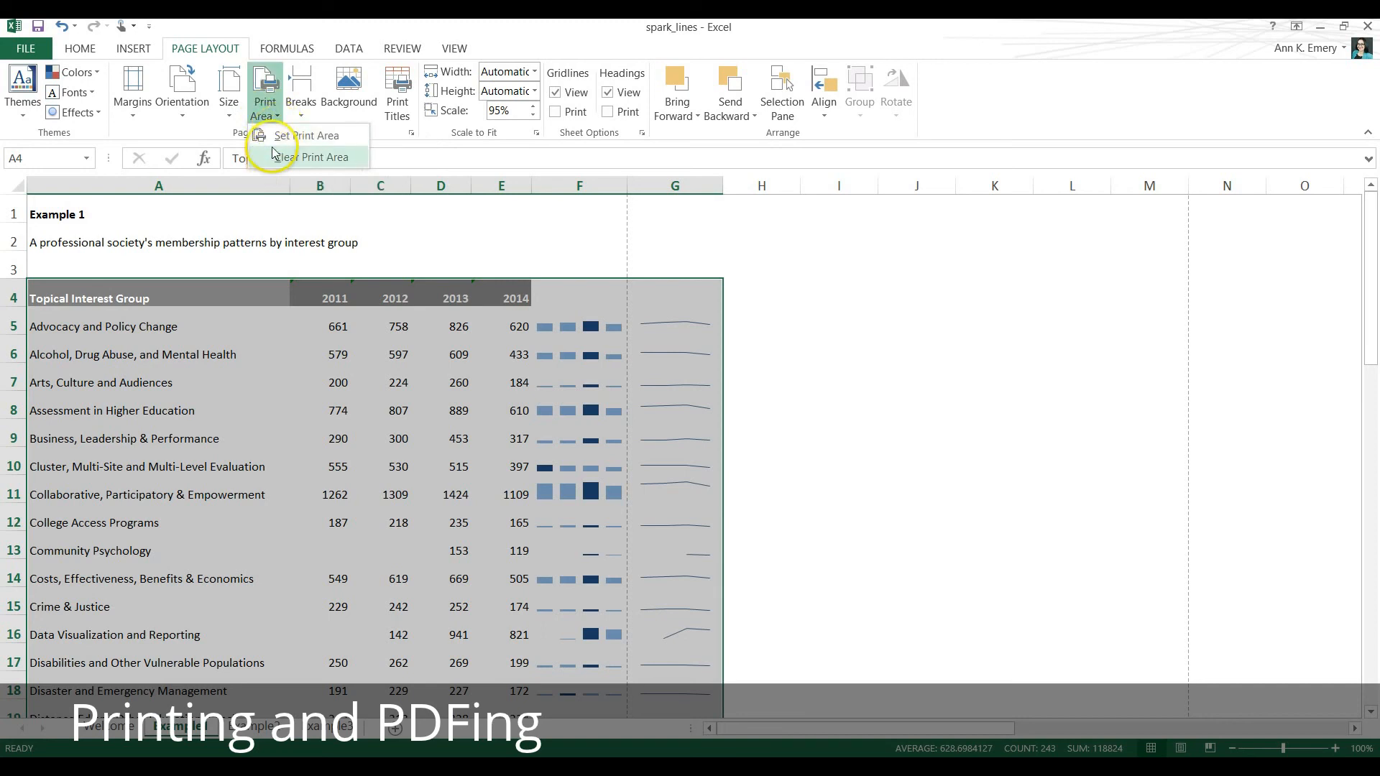
pyautogui.click(269, 143)
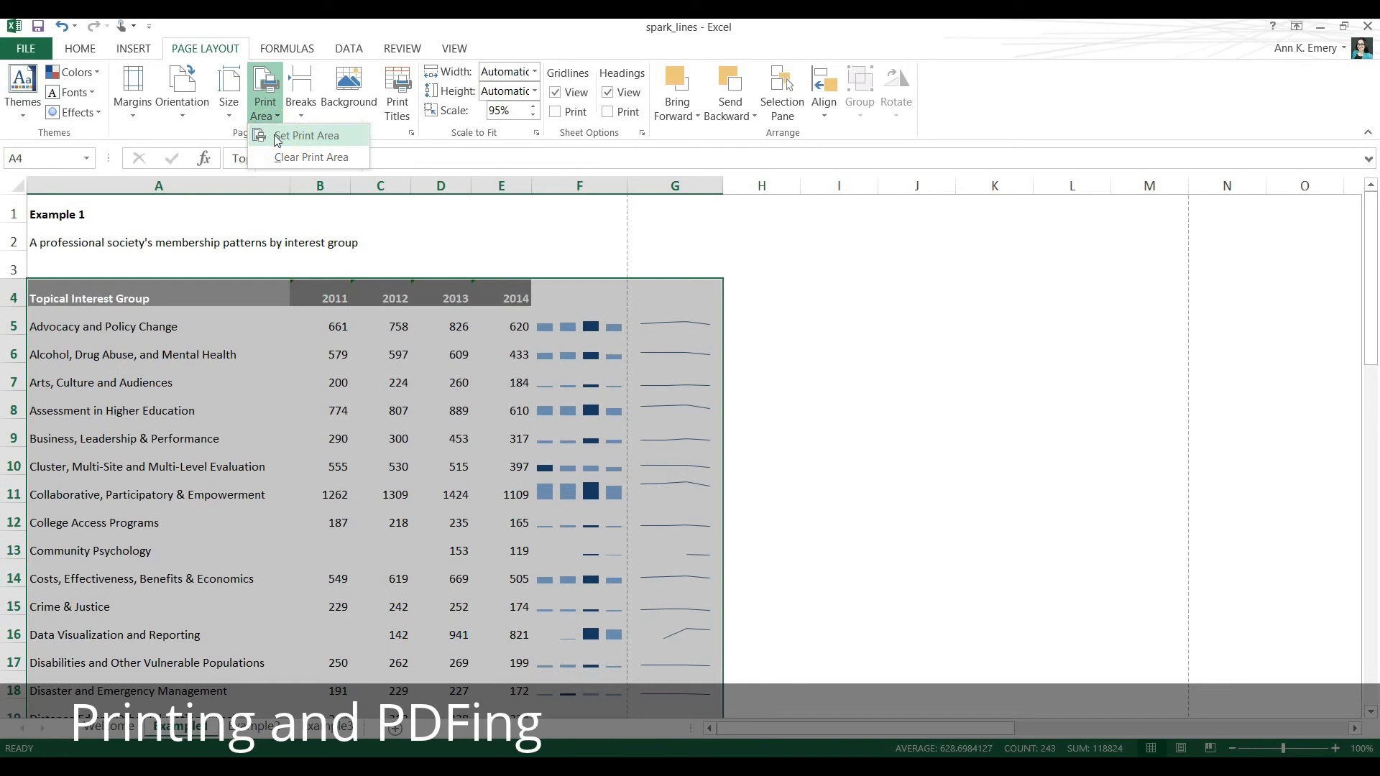
pyautogui.click(277, 139)
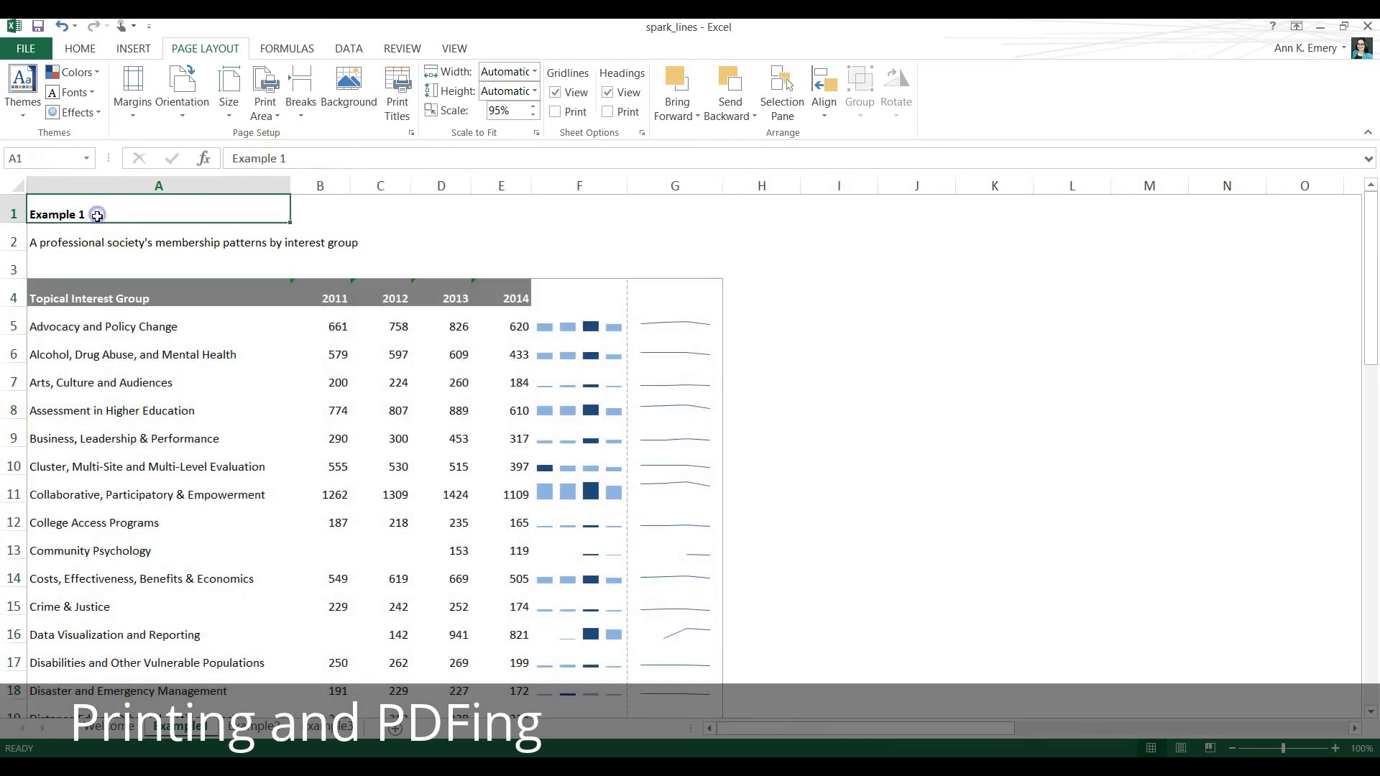
pyautogui.click(93, 214)
pyautogui.click(98, 241)
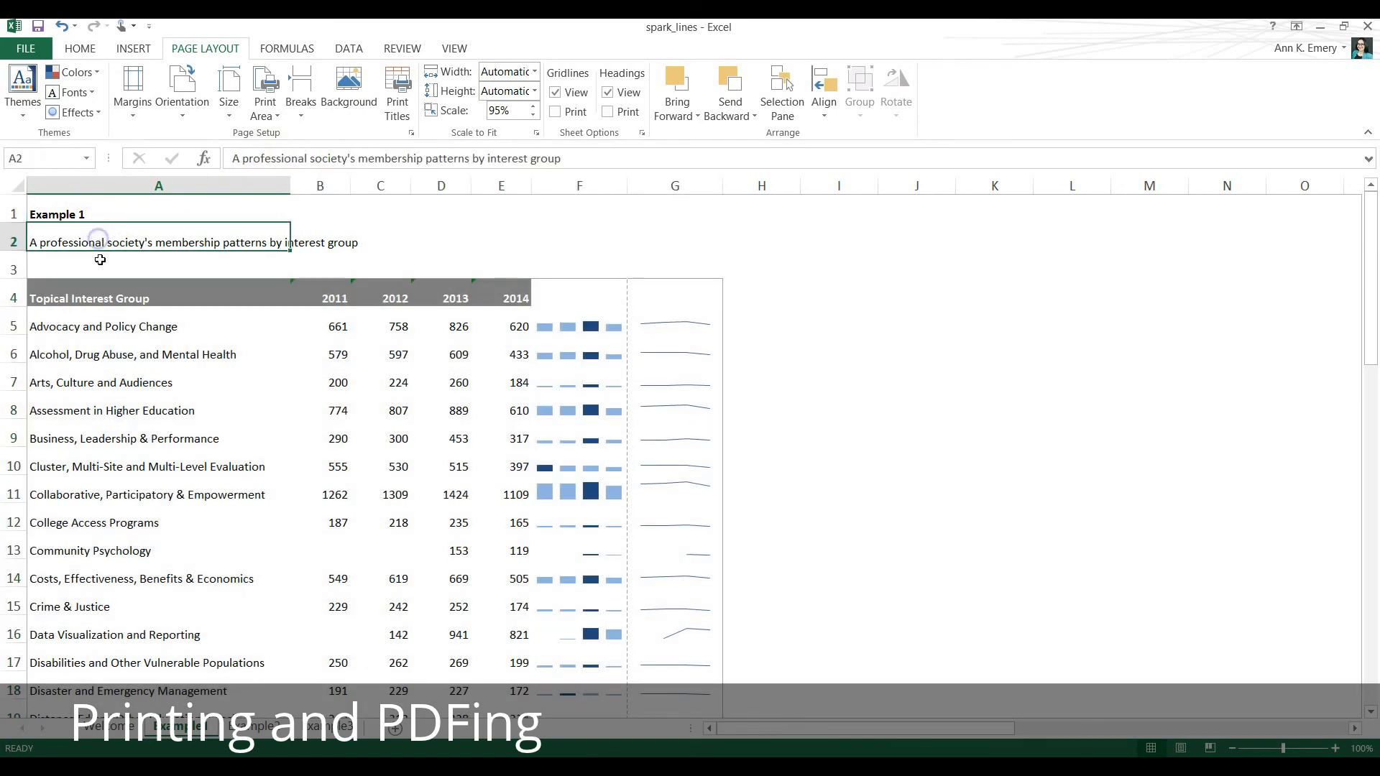
pyautogui.click(100, 263)
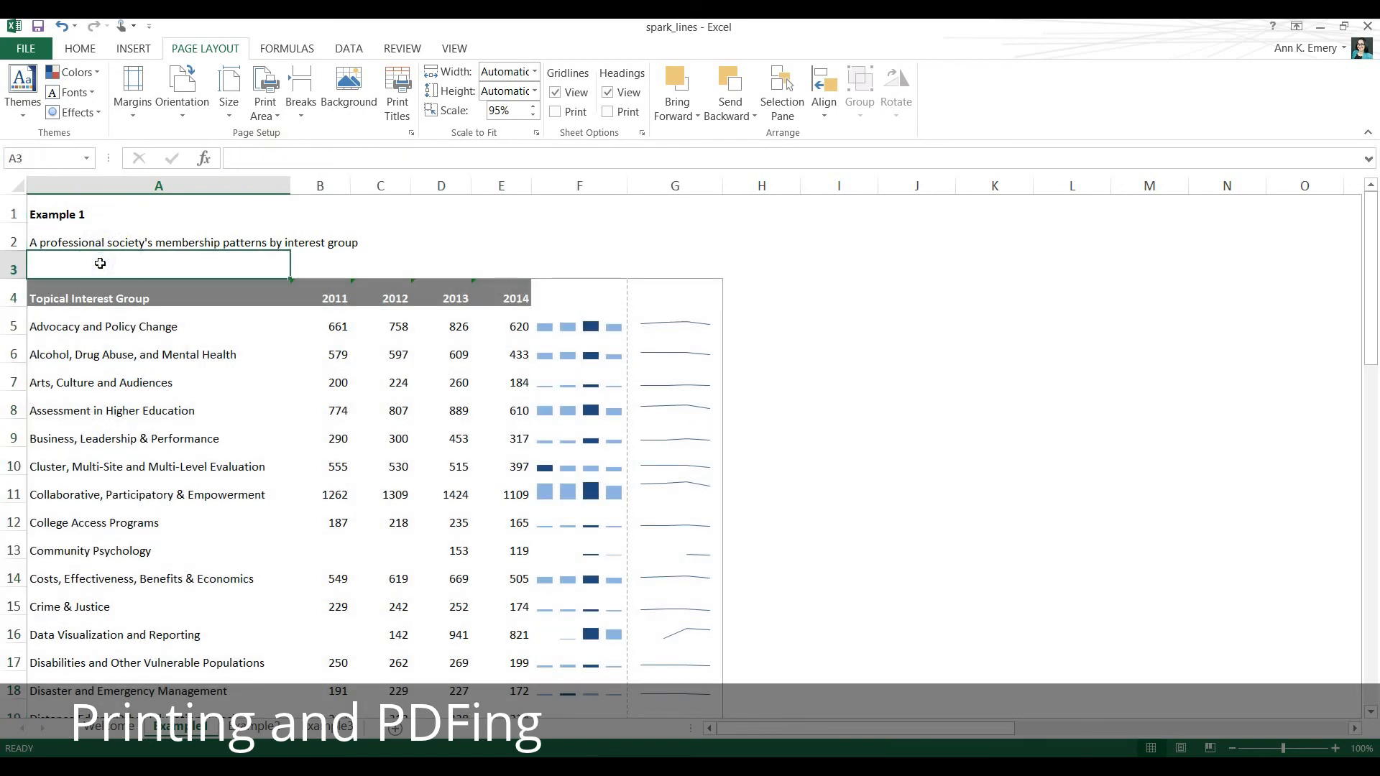
pyautogui.click(865, 287)
pyautogui.click(867, 337)
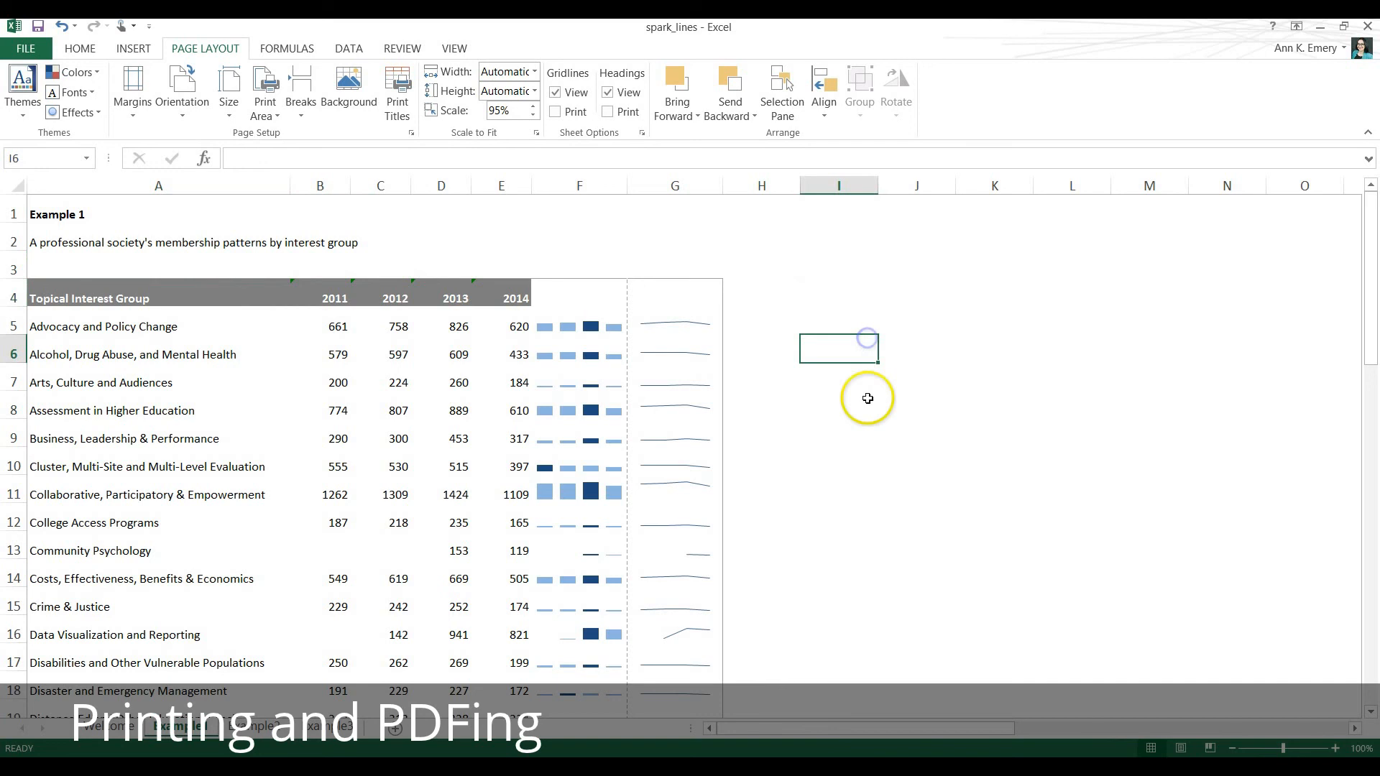
pyautogui.click(867, 399)
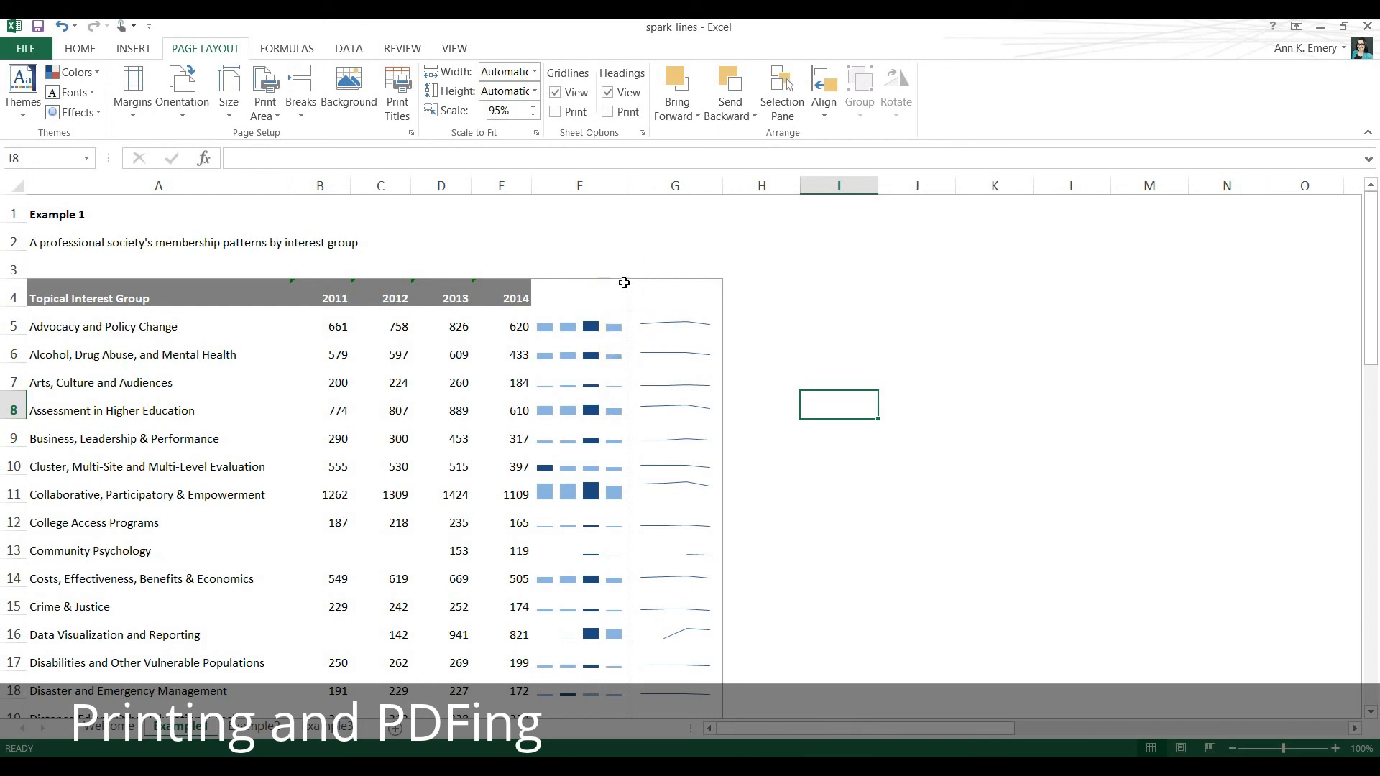
# Show Page Break Preview at 80% zoom and move the vertical page break after column F to the outer edge of column G.
pyautogui.click(451, 48)
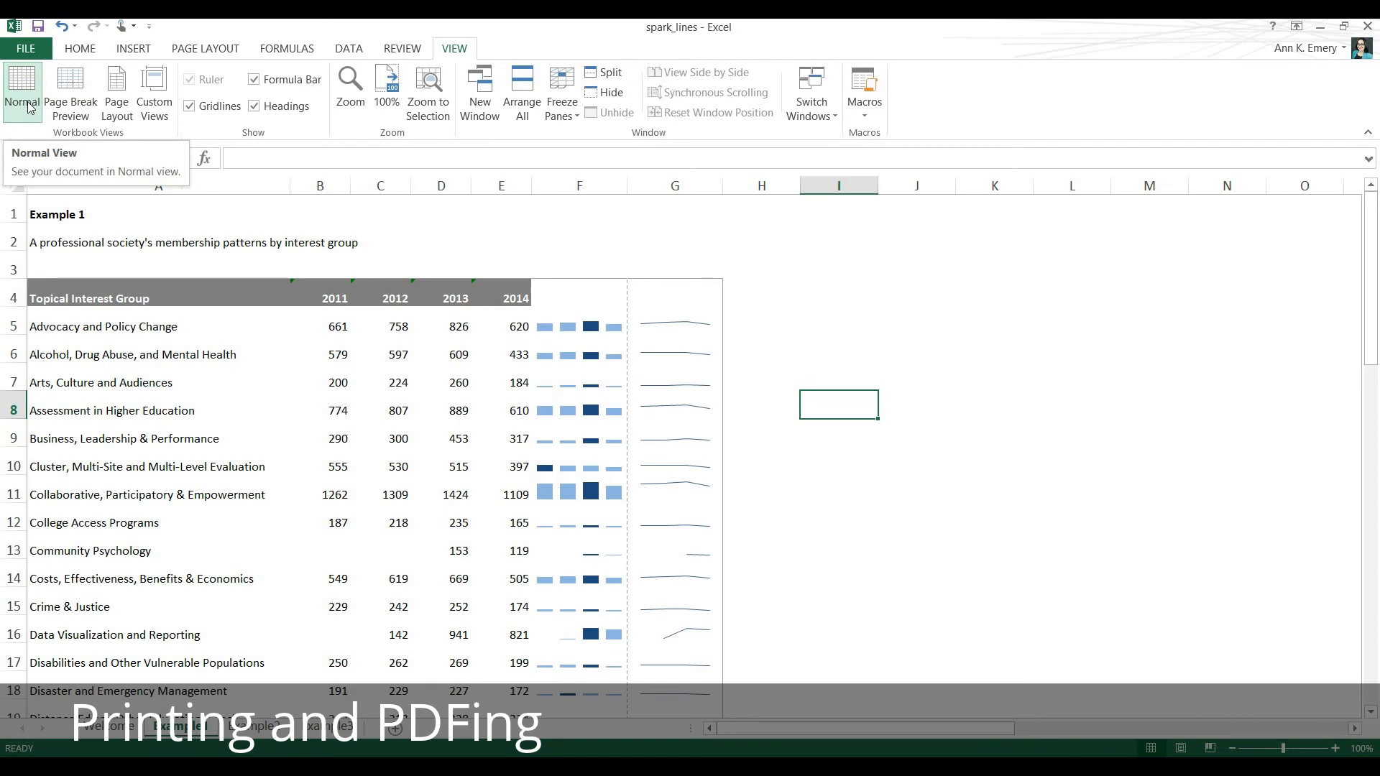
pyautogui.click(62, 108)
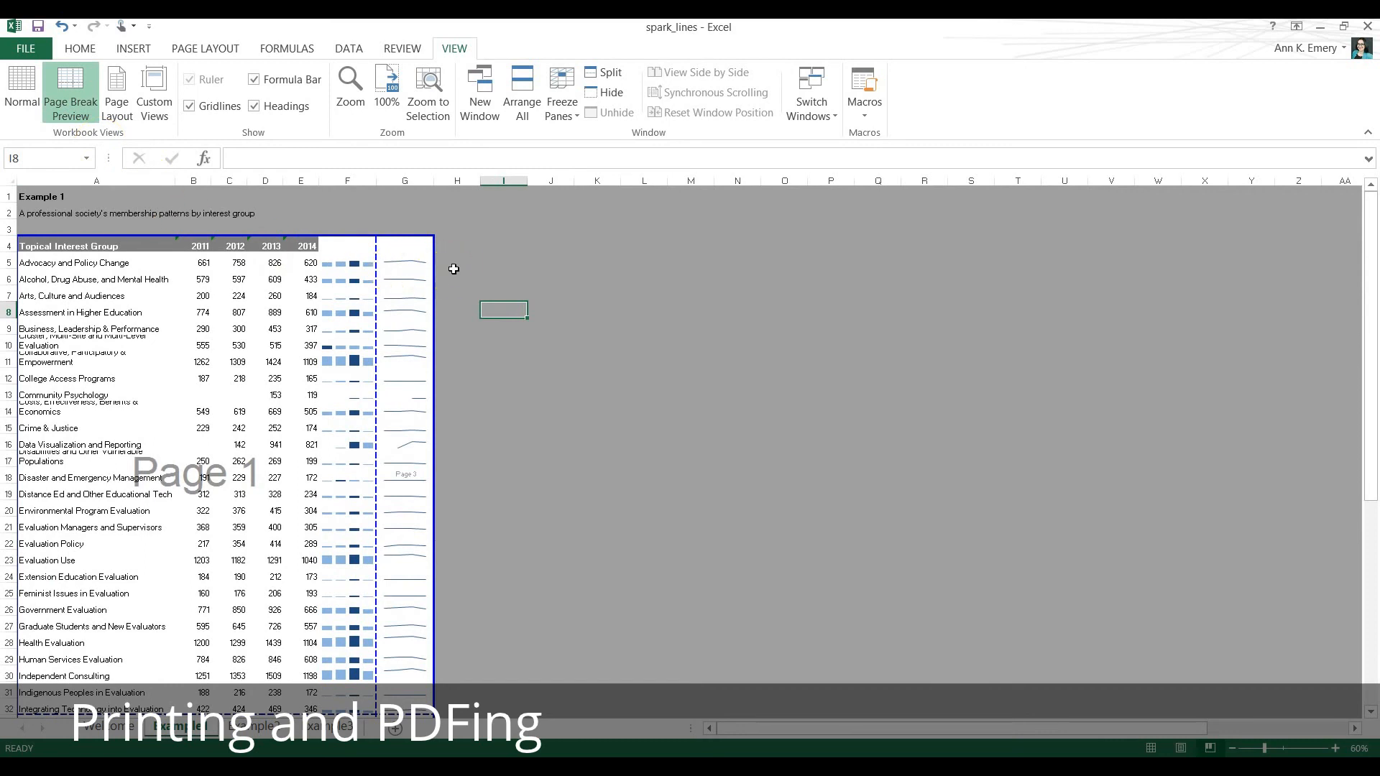
pyautogui.click(1335, 748)
pyautogui.click(1335, 748)
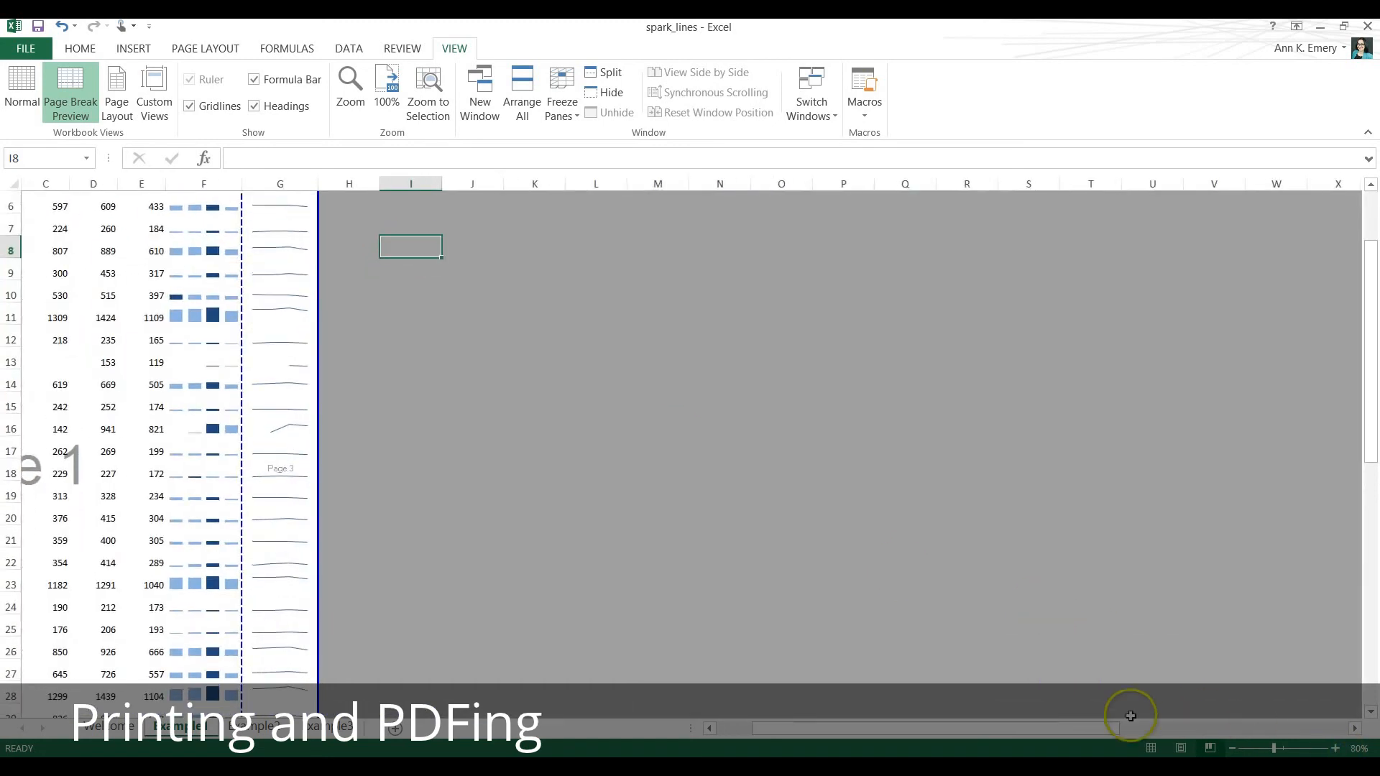
pyautogui.moveTo(1077, 728); pyautogui.dragTo(1041, 728)
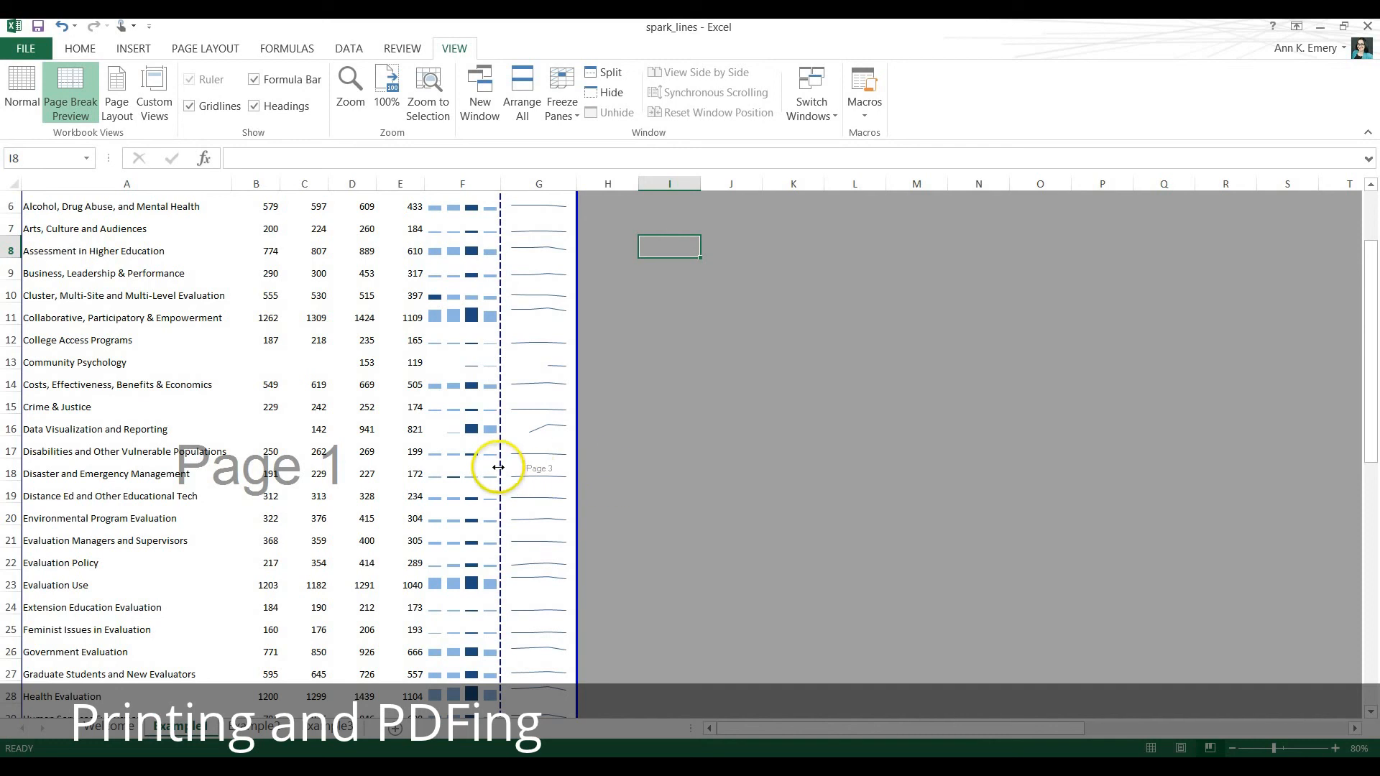
pyautogui.moveTo(498, 467); pyautogui.dragTo(576, 468)
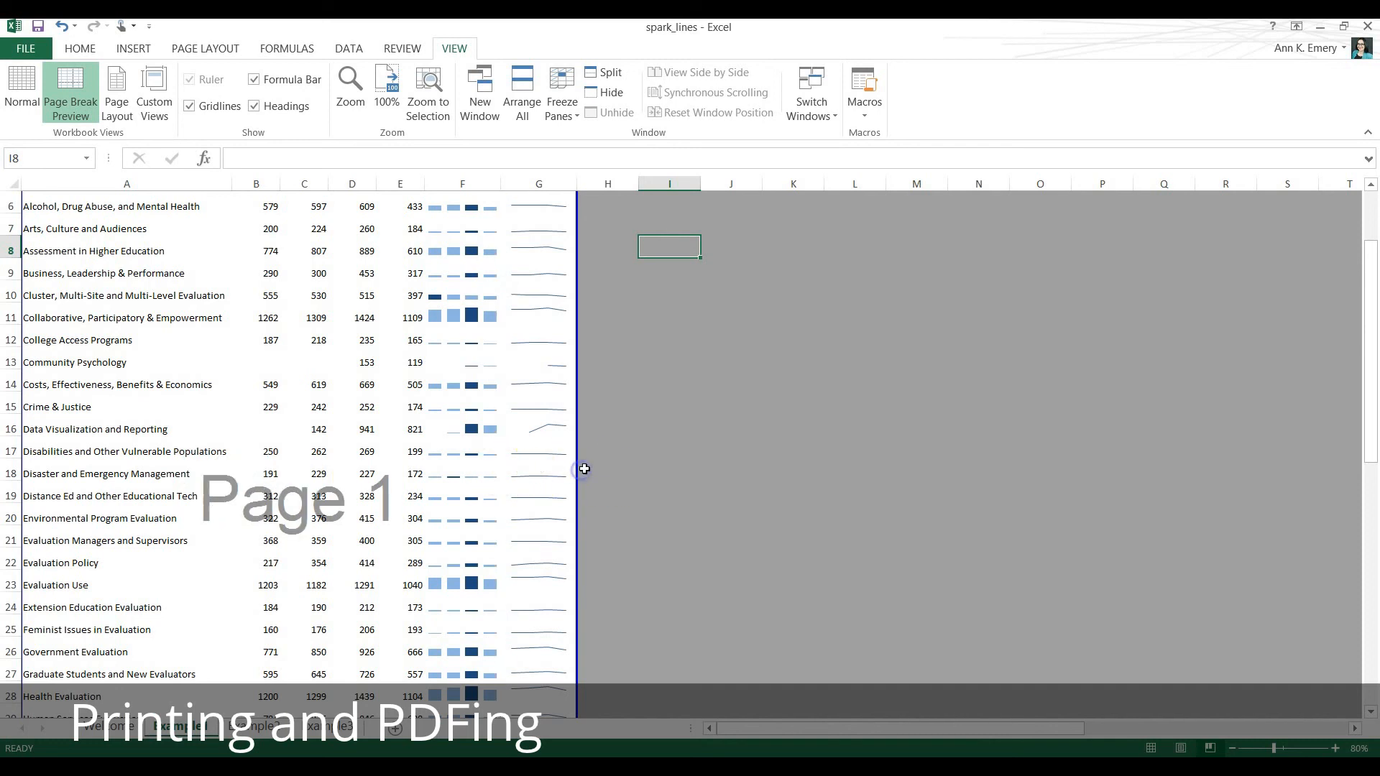
pyautogui.scroll(2, 708, 411)
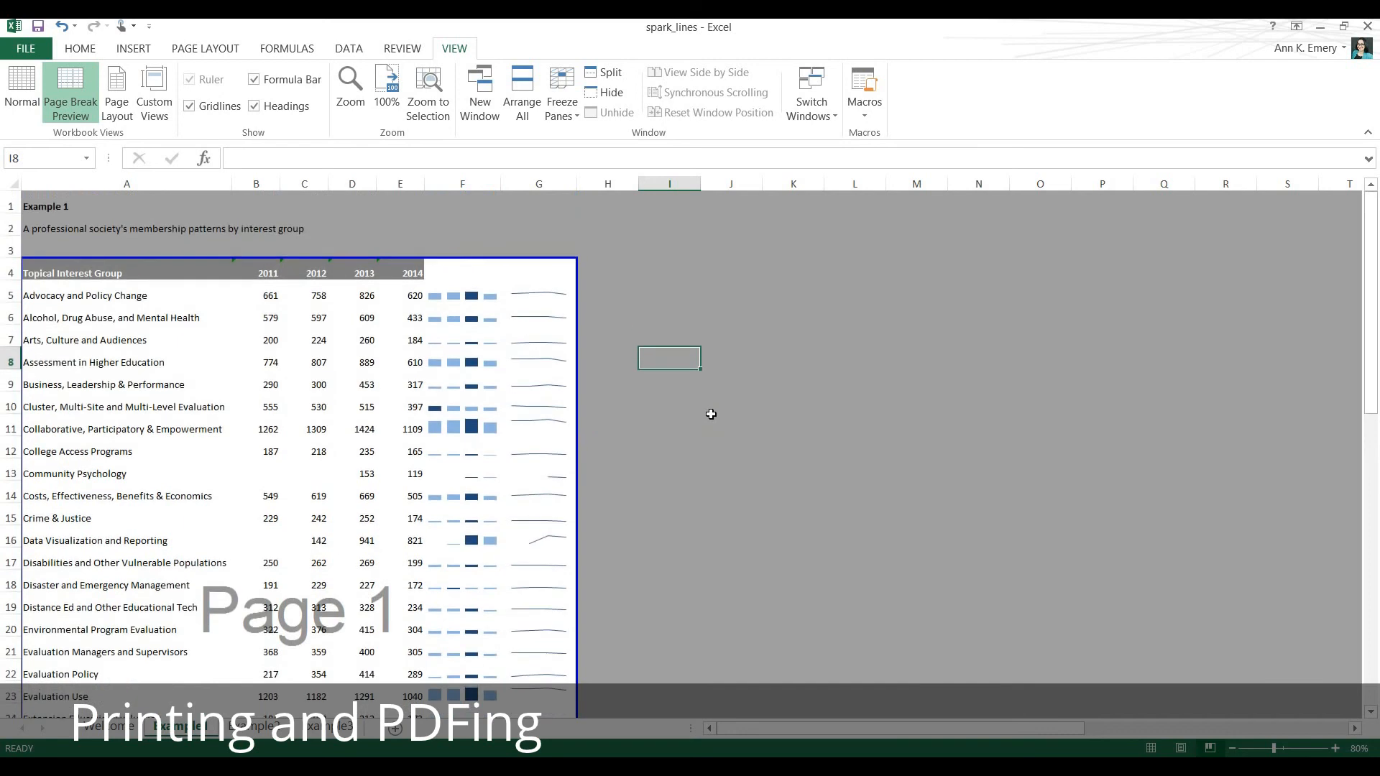
# Review the Example 1 table's page breaks and set the page orientation to Landscape.
pyautogui.scroll(-6, 701, 415)
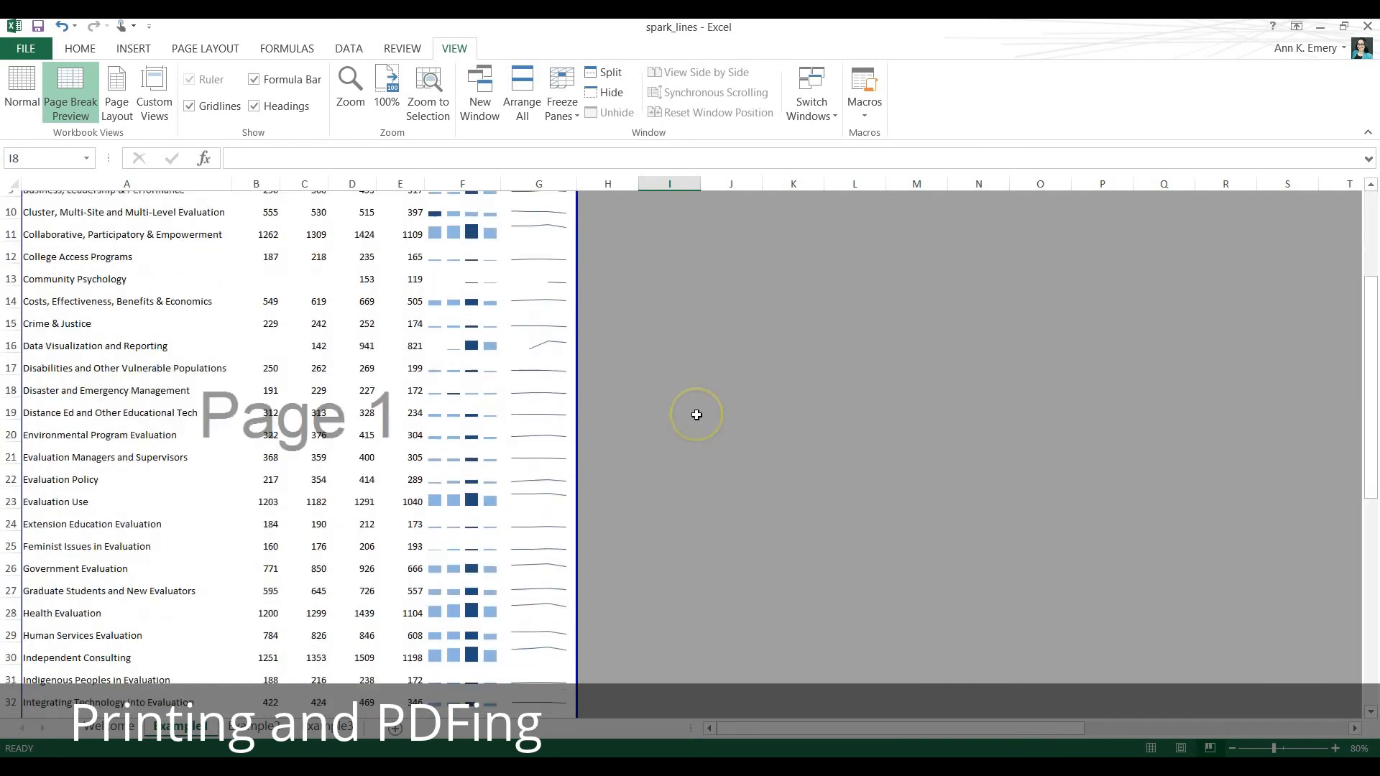
pyautogui.scroll(-5, 695, 416)
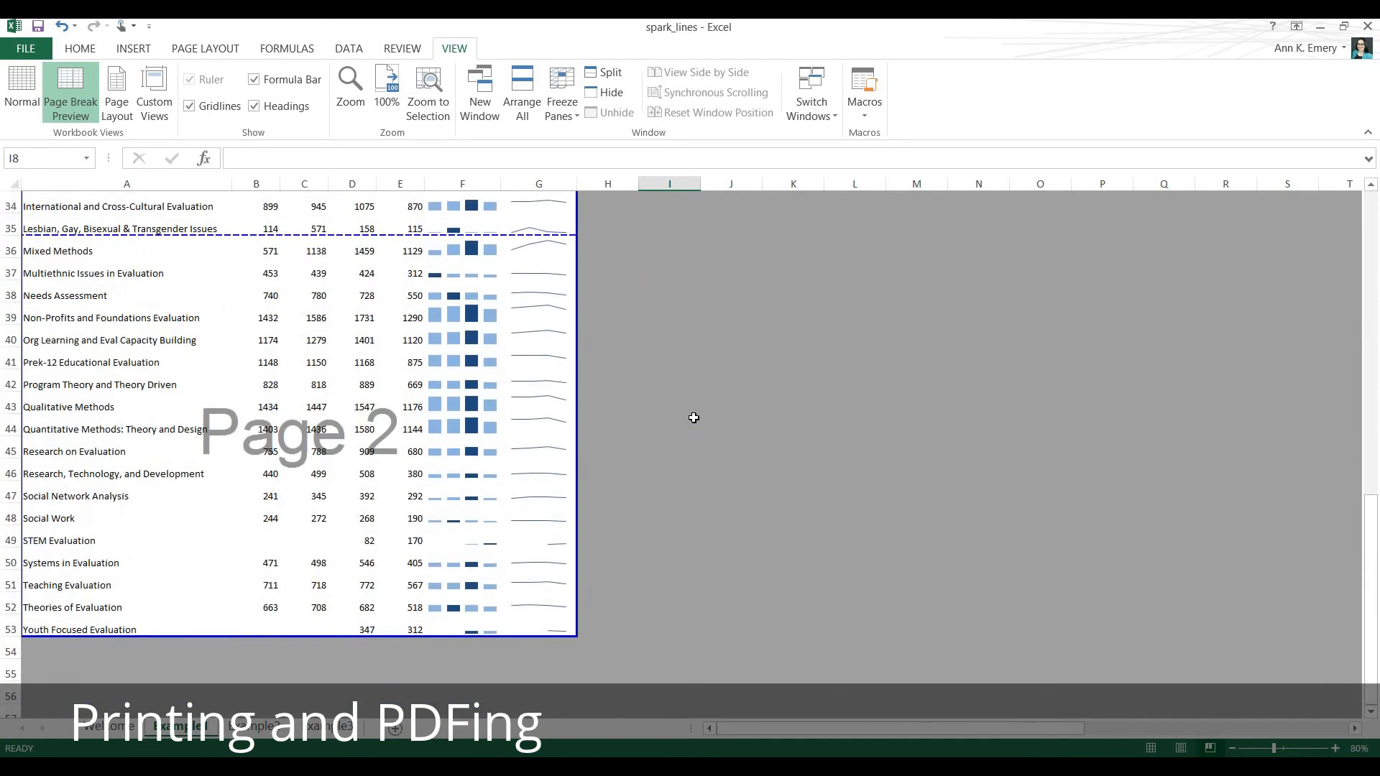
pyautogui.scroll(10, 694, 418)
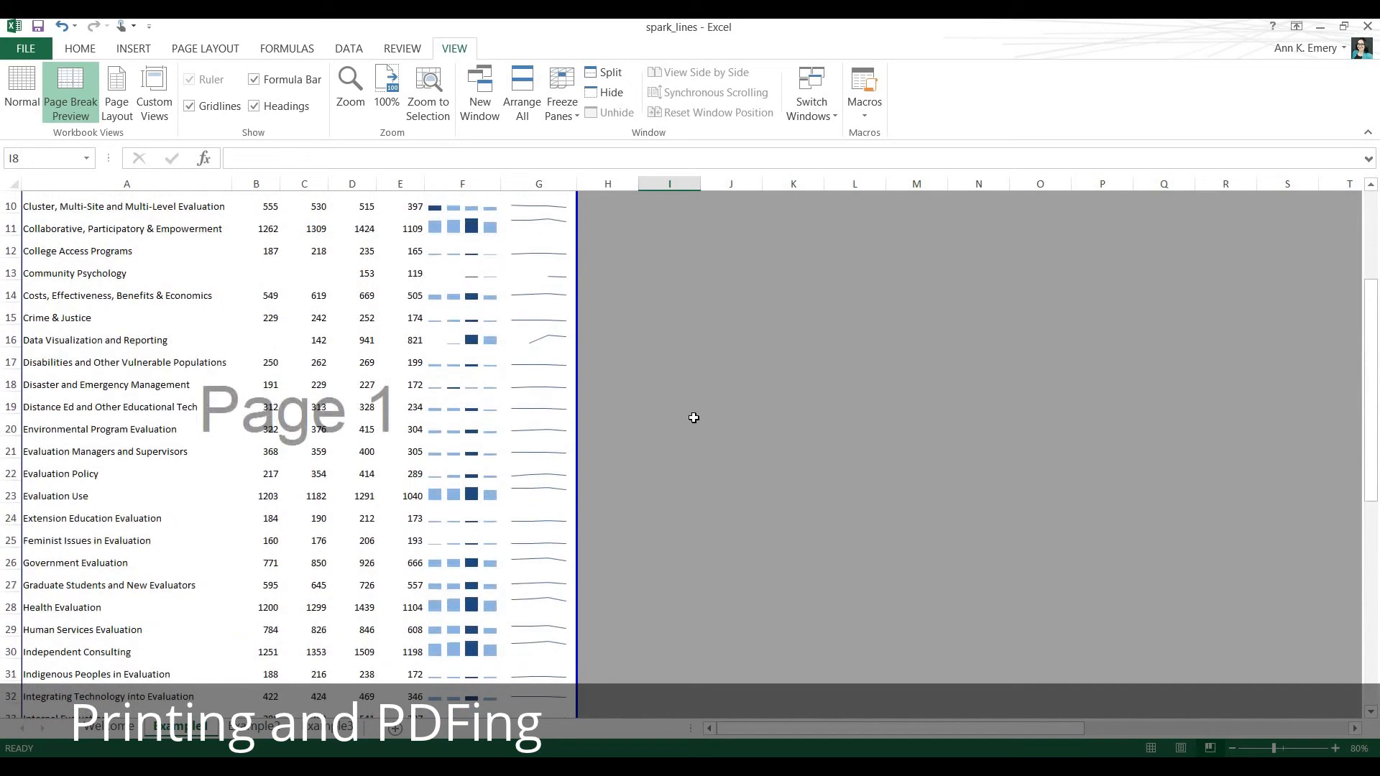
pyautogui.scroll(1, 693, 417)
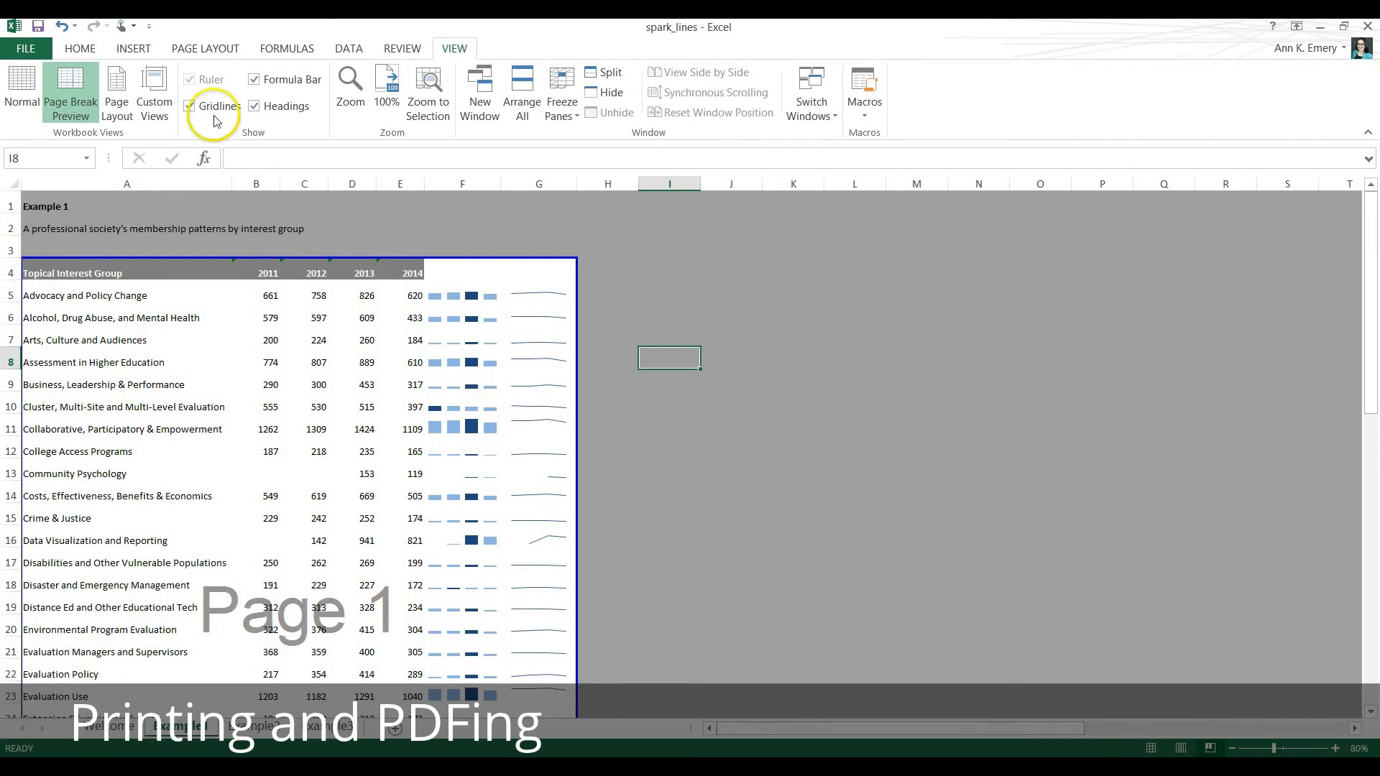
pyautogui.click(208, 51)
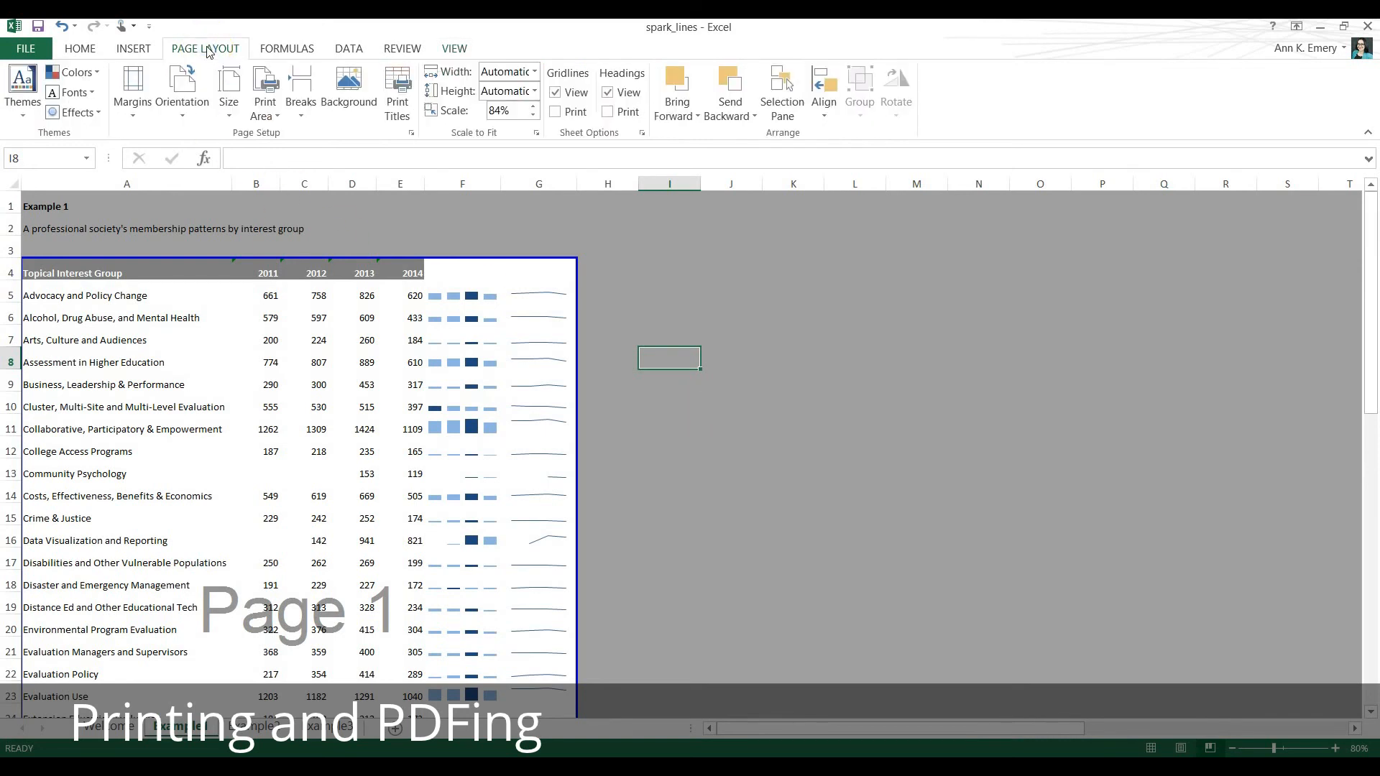
pyautogui.click(197, 113)
pyautogui.click(214, 158)
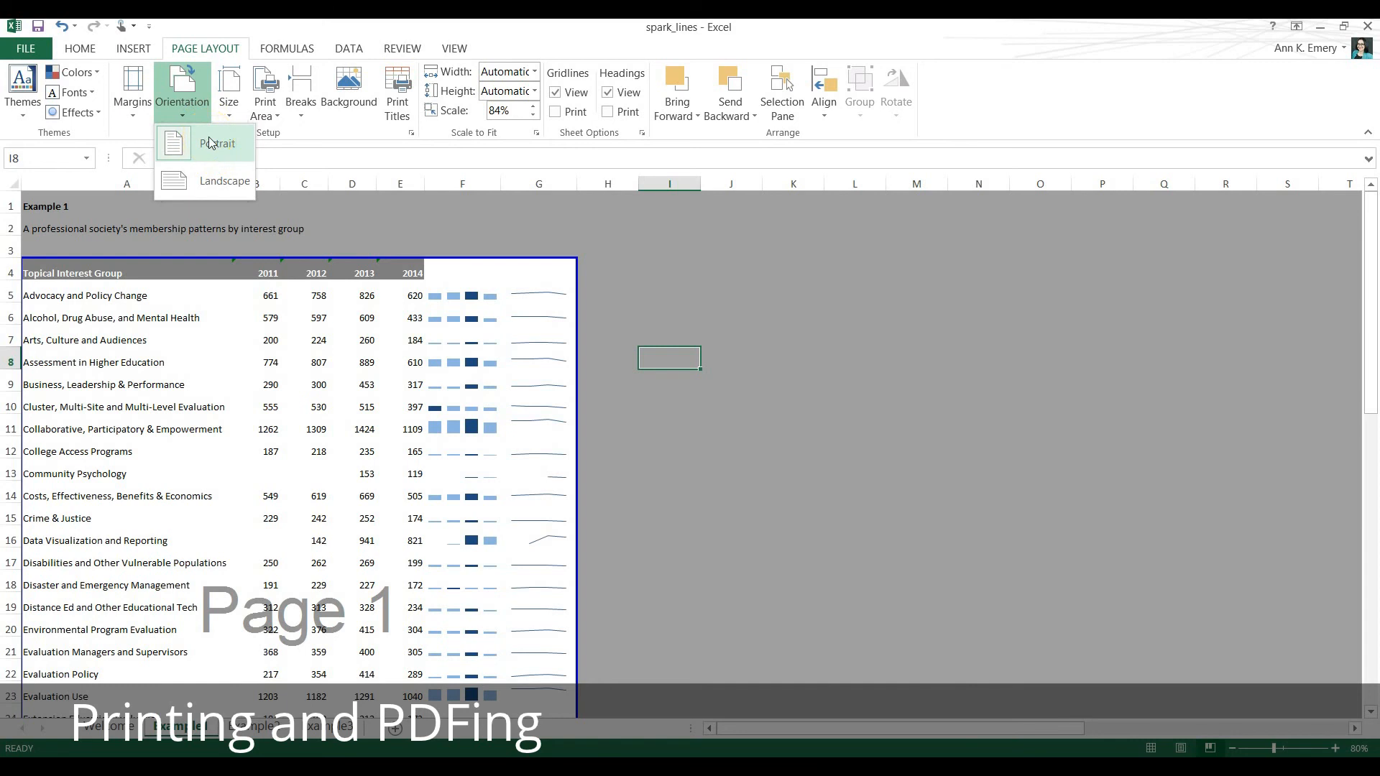
pyautogui.click(188, 184)
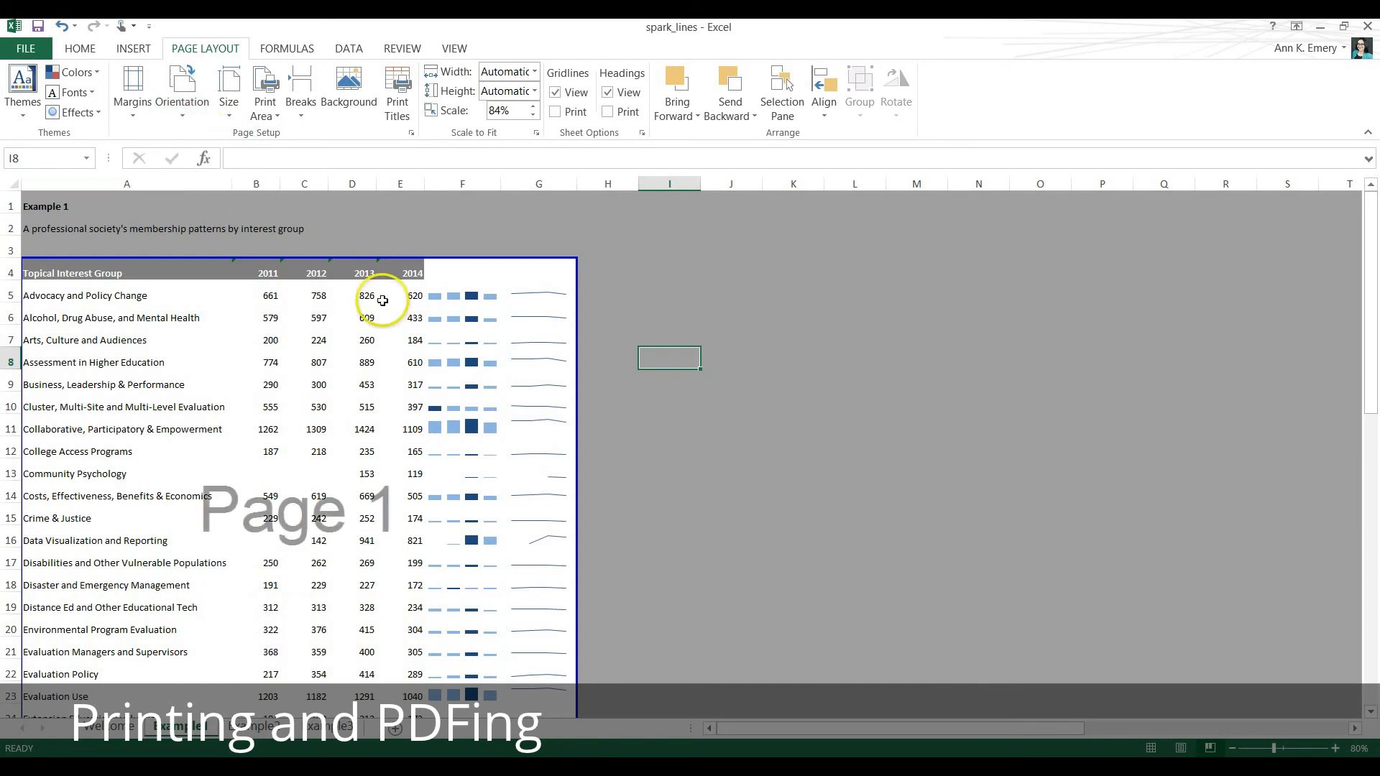
# Widen column A until the subtitle in A2 fits within the column.
pyautogui.scroll(-3, 403, 303)
pyautogui.scroll(-7, 407, 305)
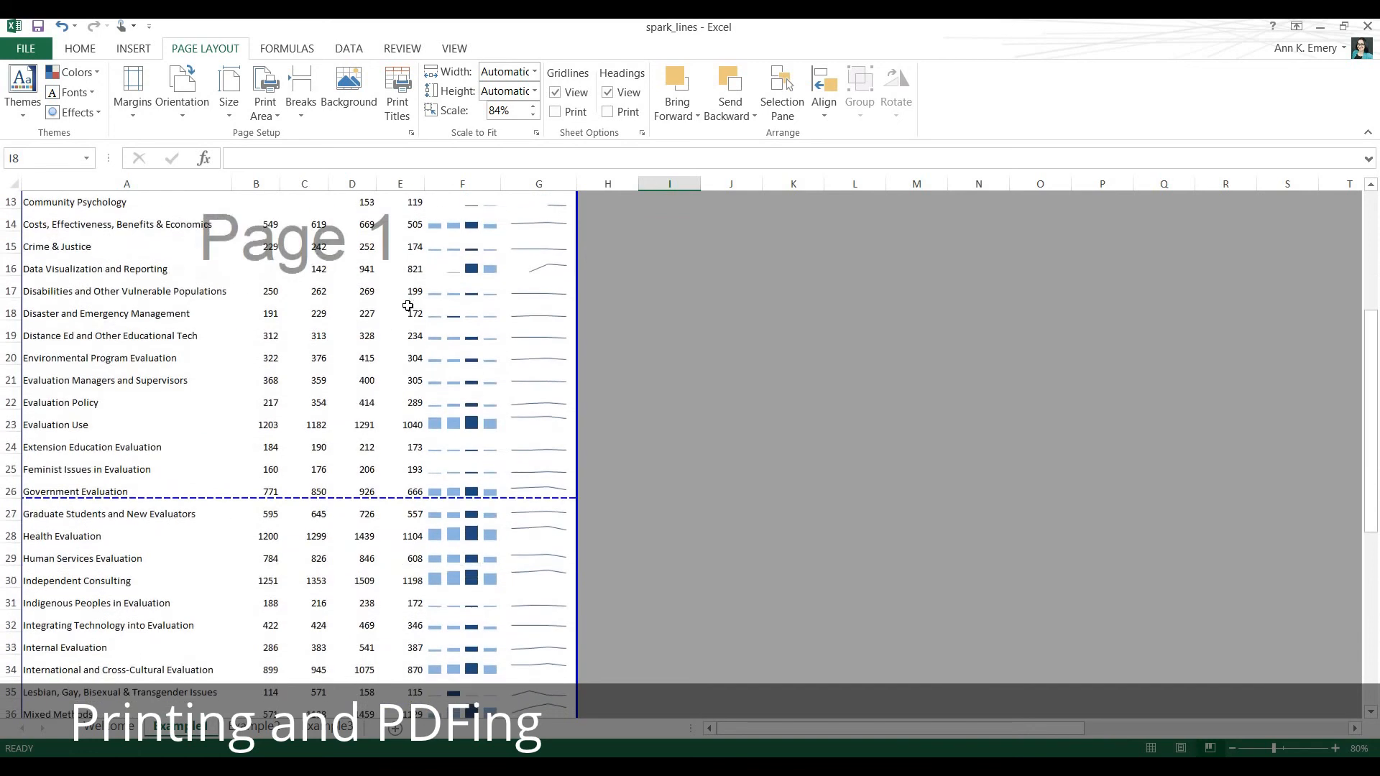
pyautogui.scroll(-1, 402, 308)
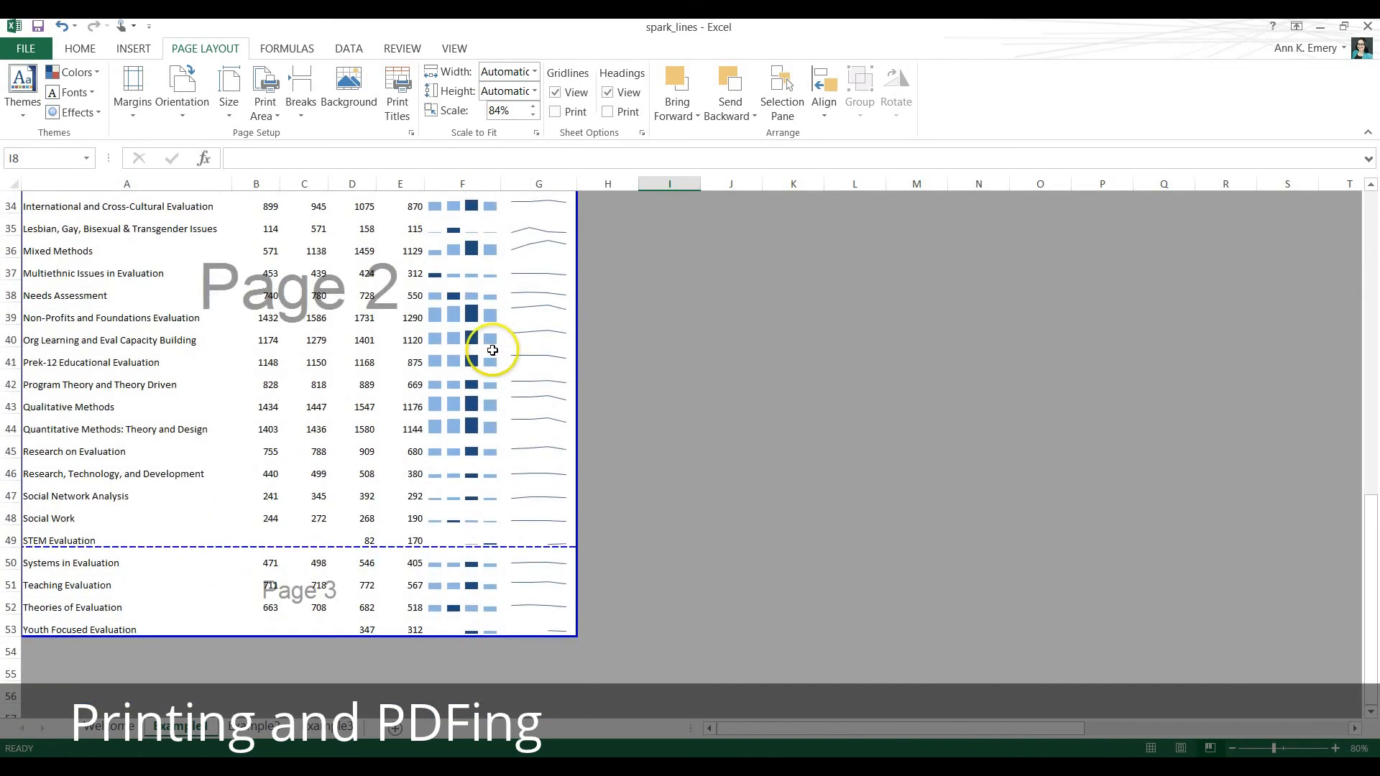
pyautogui.scroll(5, 662, 346)
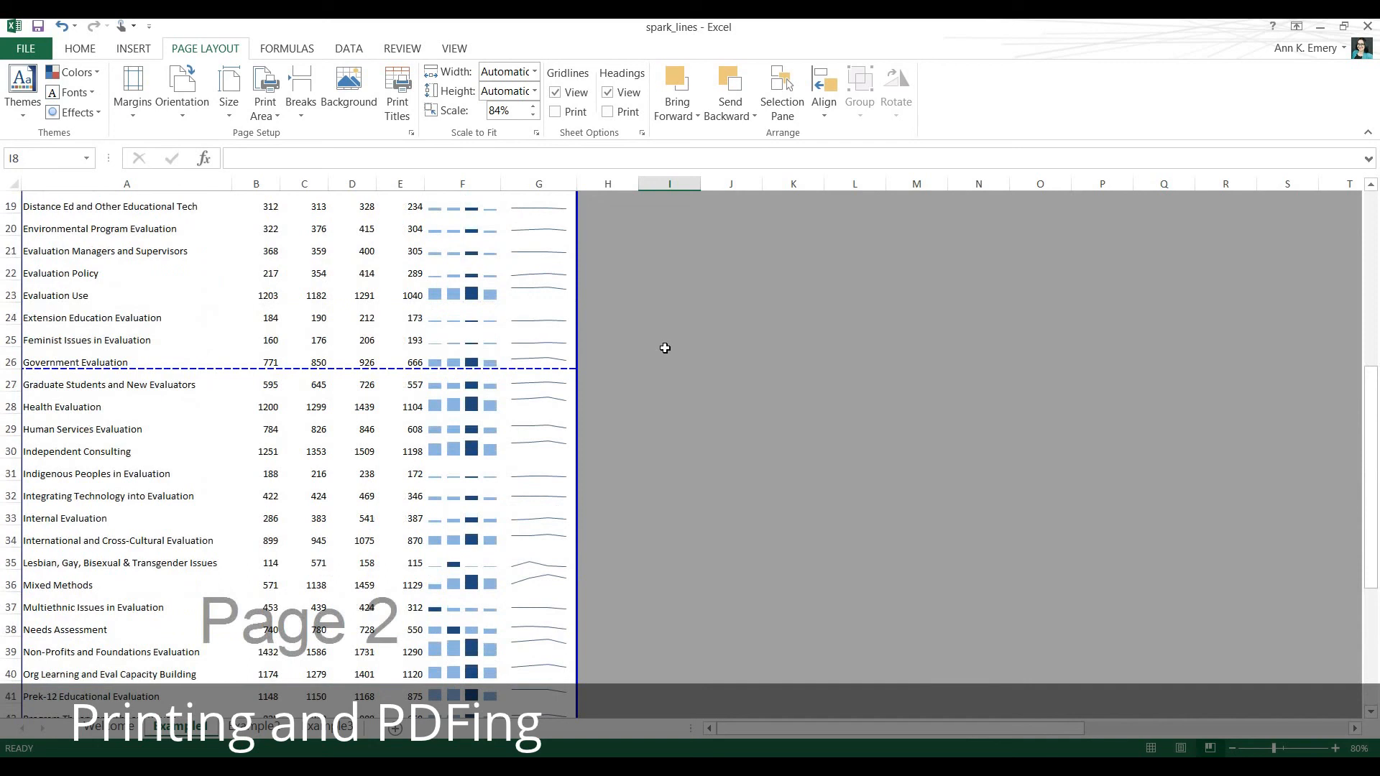
pyautogui.scroll(6, 665, 348)
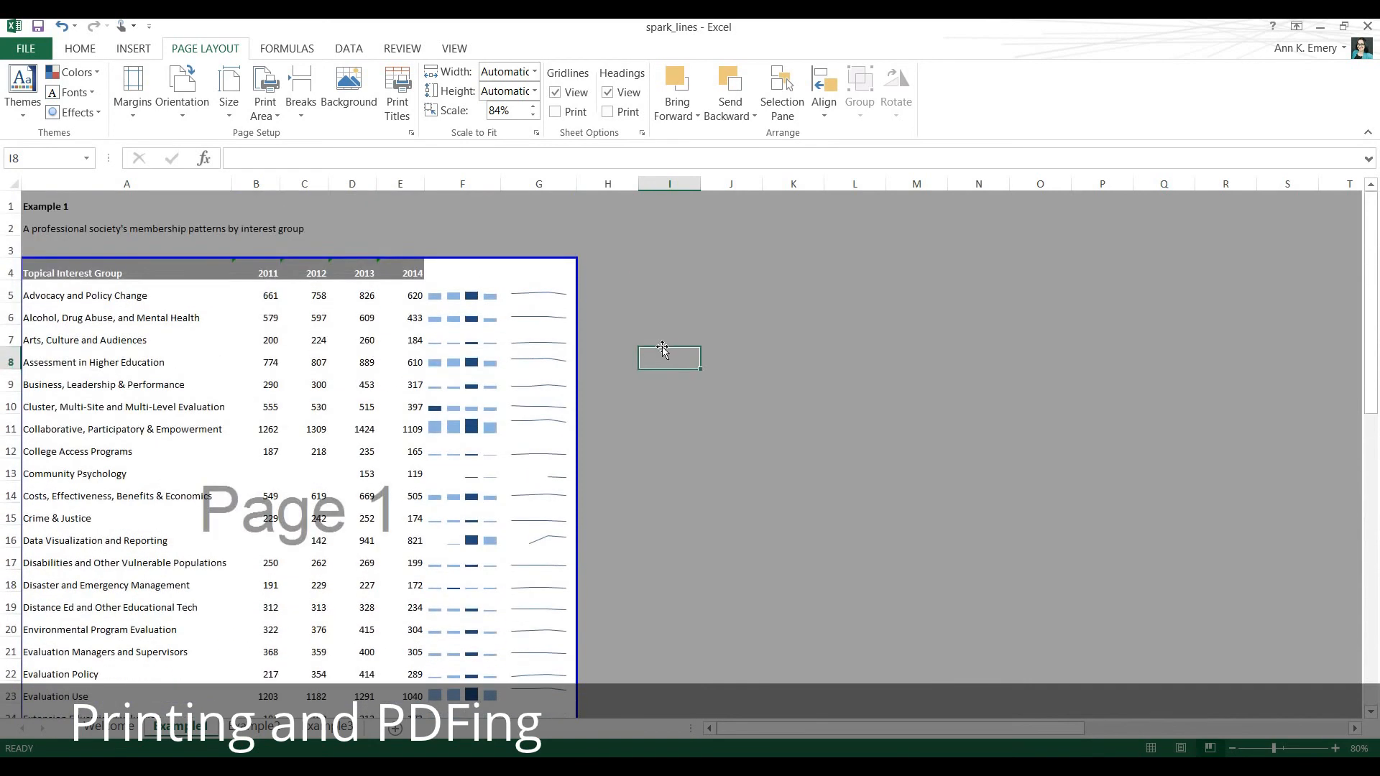
pyautogui.moveTo(575, 307)
pyautogui.mouseDown()
pyautogui.moveTo(747, 311)
pyautogui.moveTo(585, 314)
pyautogui.mouseUp()
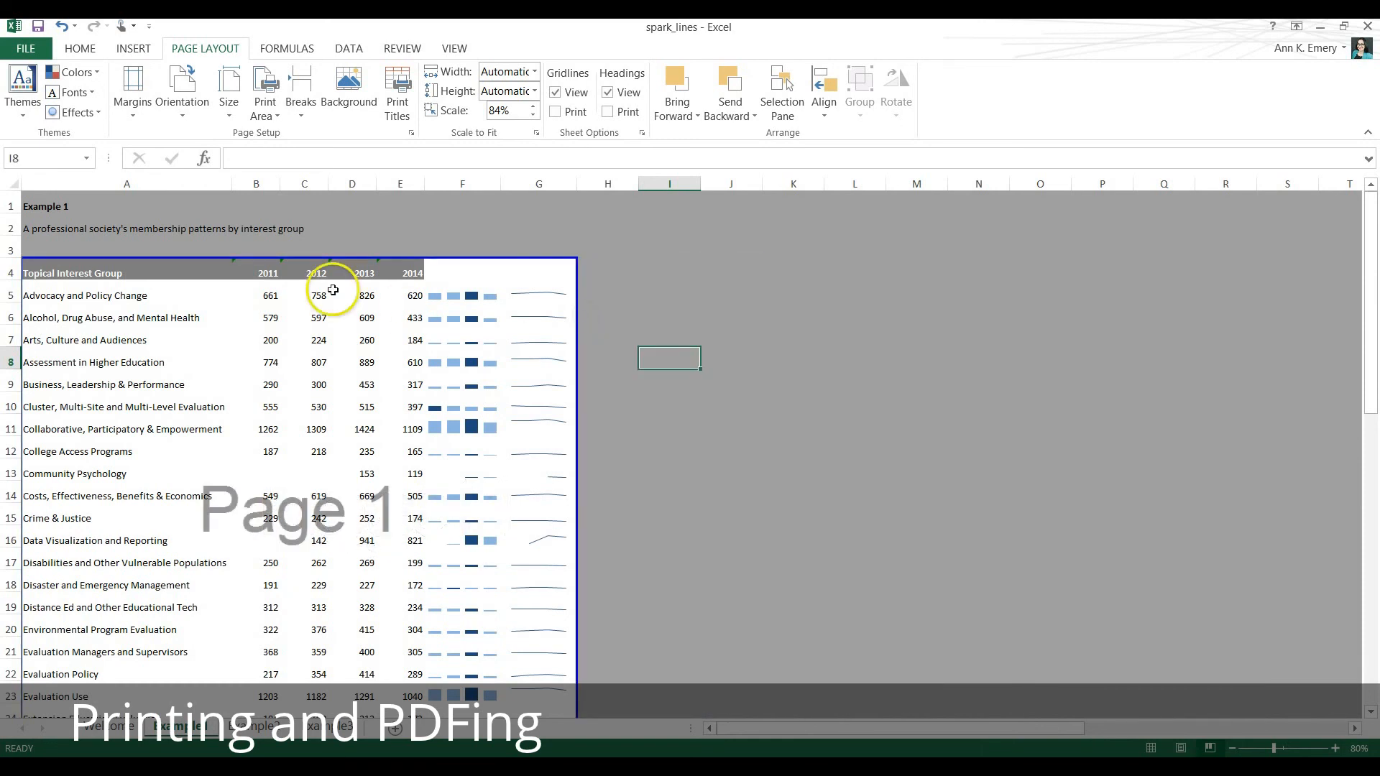
pyautogui.click(217, 187)
pyautogui.moveTo(232, 185); pyautogui.dragTo(261, 185)
pyautogui.moveTo(291, 189); pyautogui.dragTo(308, 186)
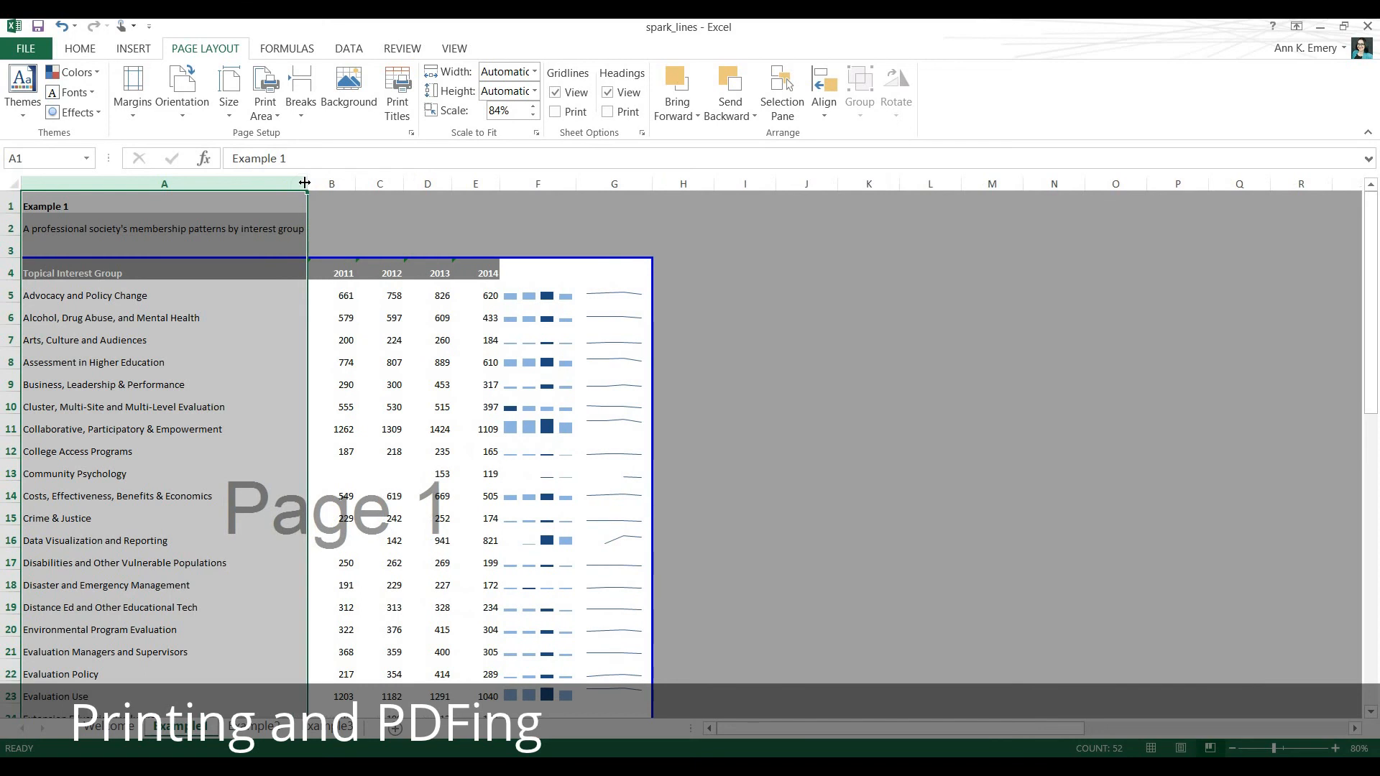
# Widen sparkline columns F and G together to an equal width that still fits the table on one page across.
pyautogui.scroll(-10, 293, 369)
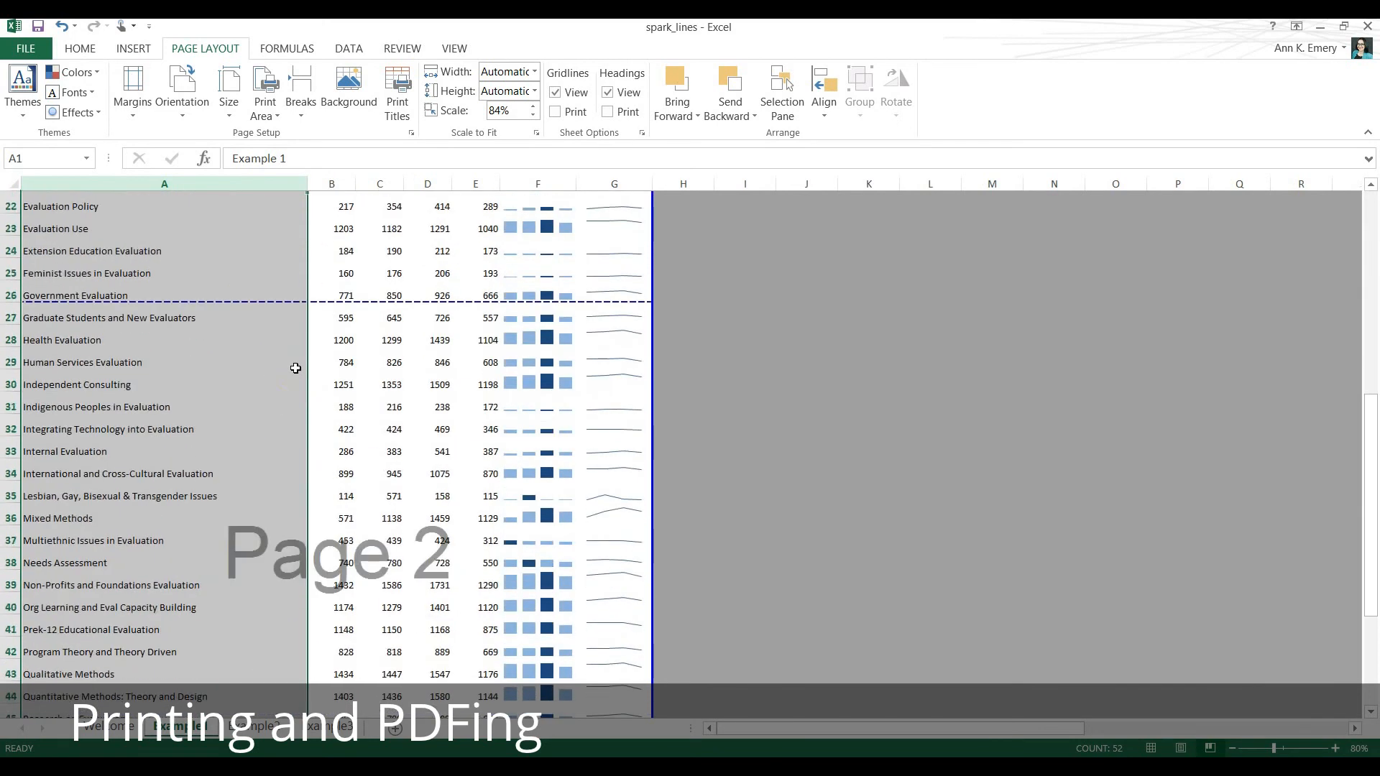
pyautogui.scroll(-1, 294, 368)
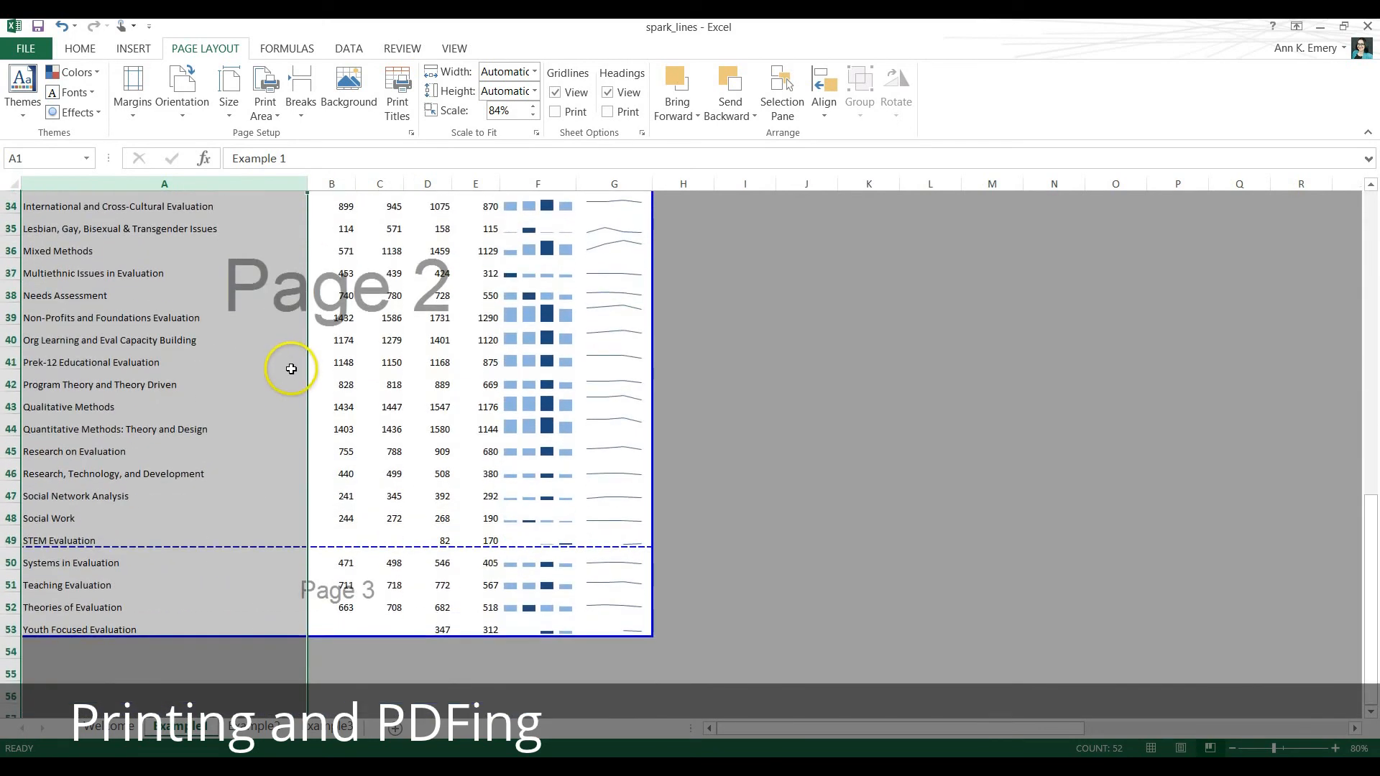
pyautogui.moveTo(535, 184); pyautogui.dragTo(649, 185)
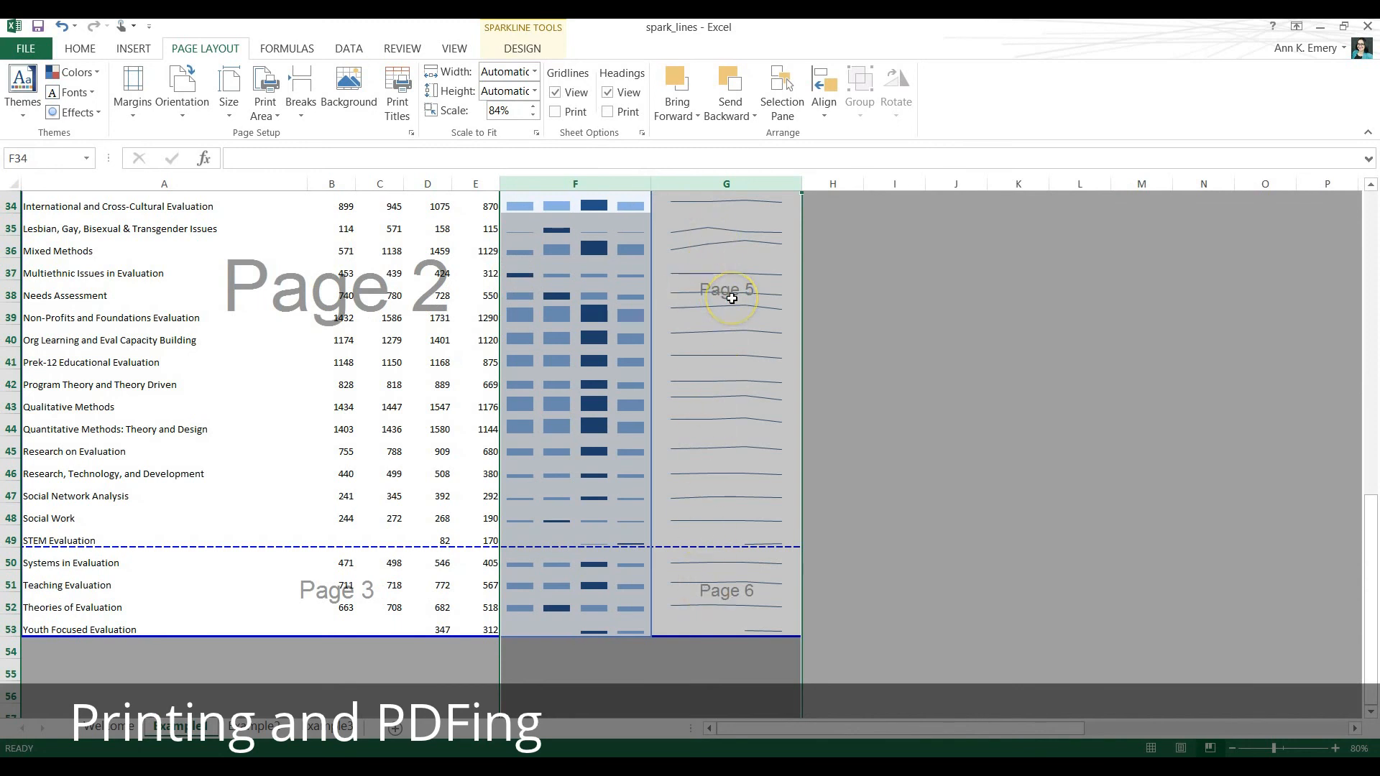
pyautogui.moveTo(649, 183); pyautogui.dragTo(640, 183)
pyautogui.click(925, 387)
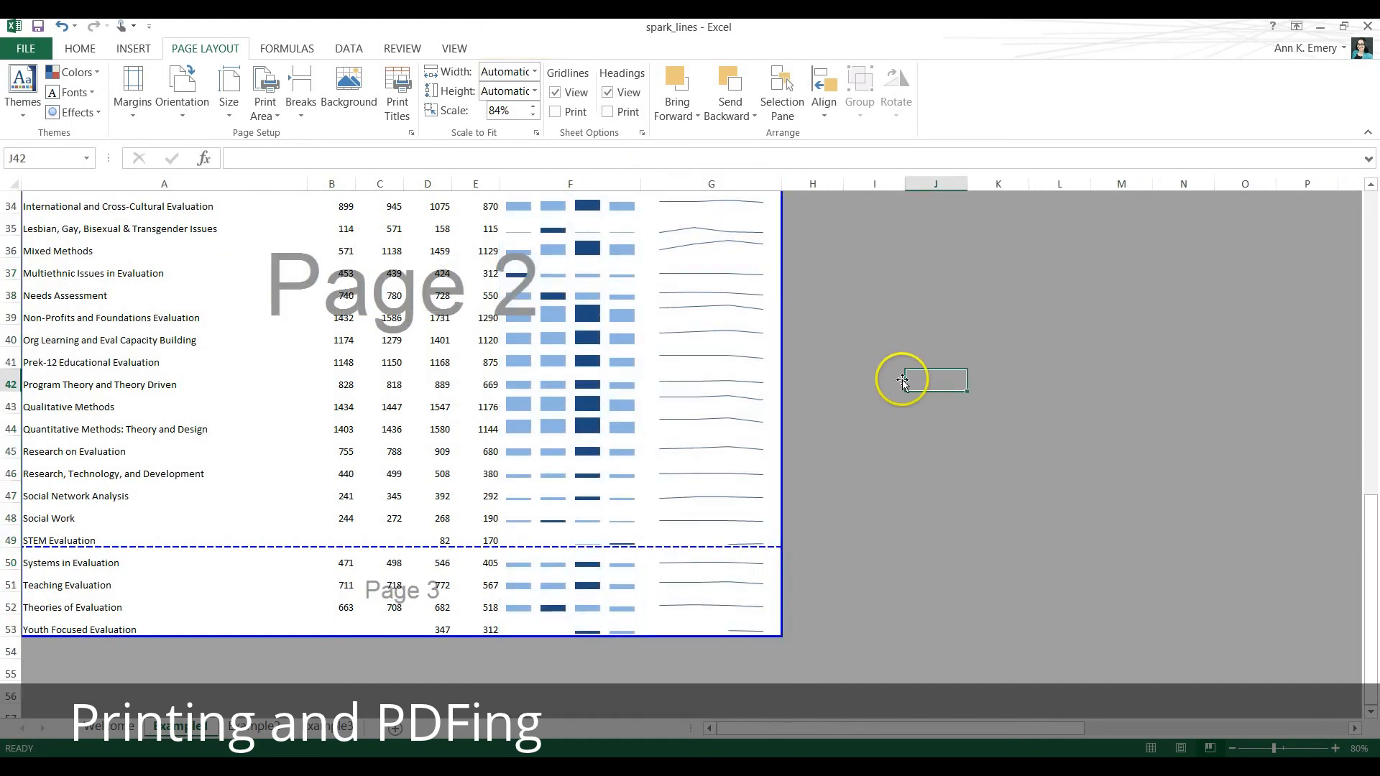
# Select rows 4 to 53 and increase their height evenly so the table fills three landscape pages.
pyautogui.scroll(6, 888, 378)
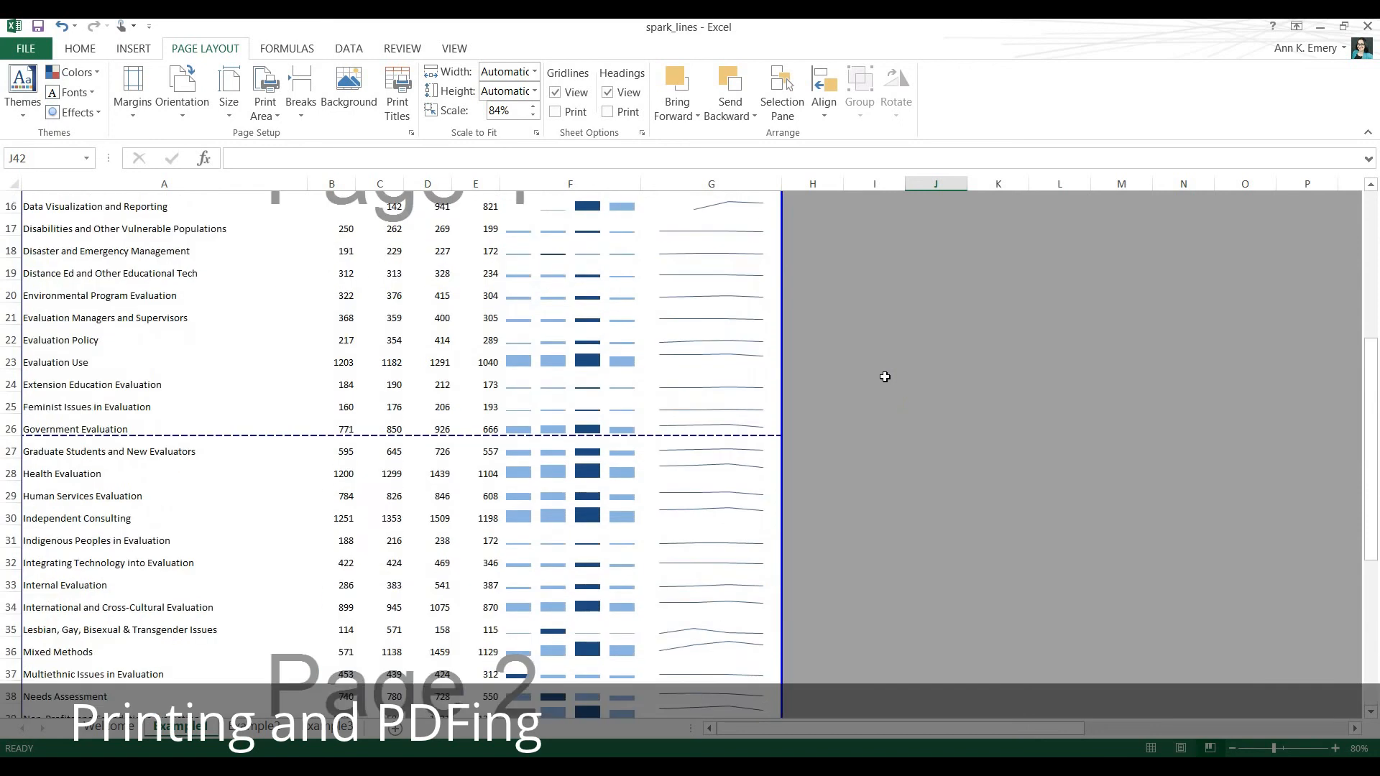
pyautogui.scroll(5, 885, 377)
pyautogui.scroll(-12, 884, 376)
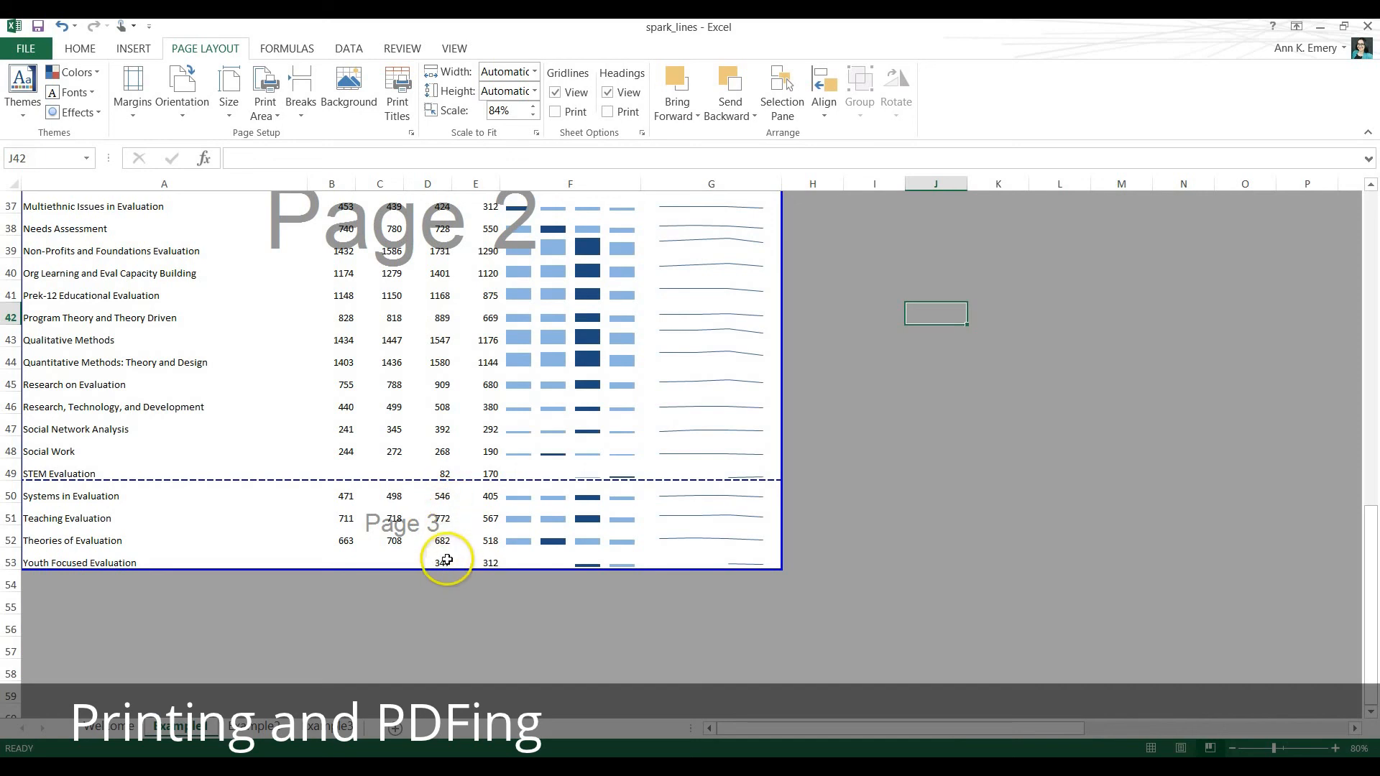
pyautogui.moveTo(11, 563); pyautogui.dragTo(13, 255)
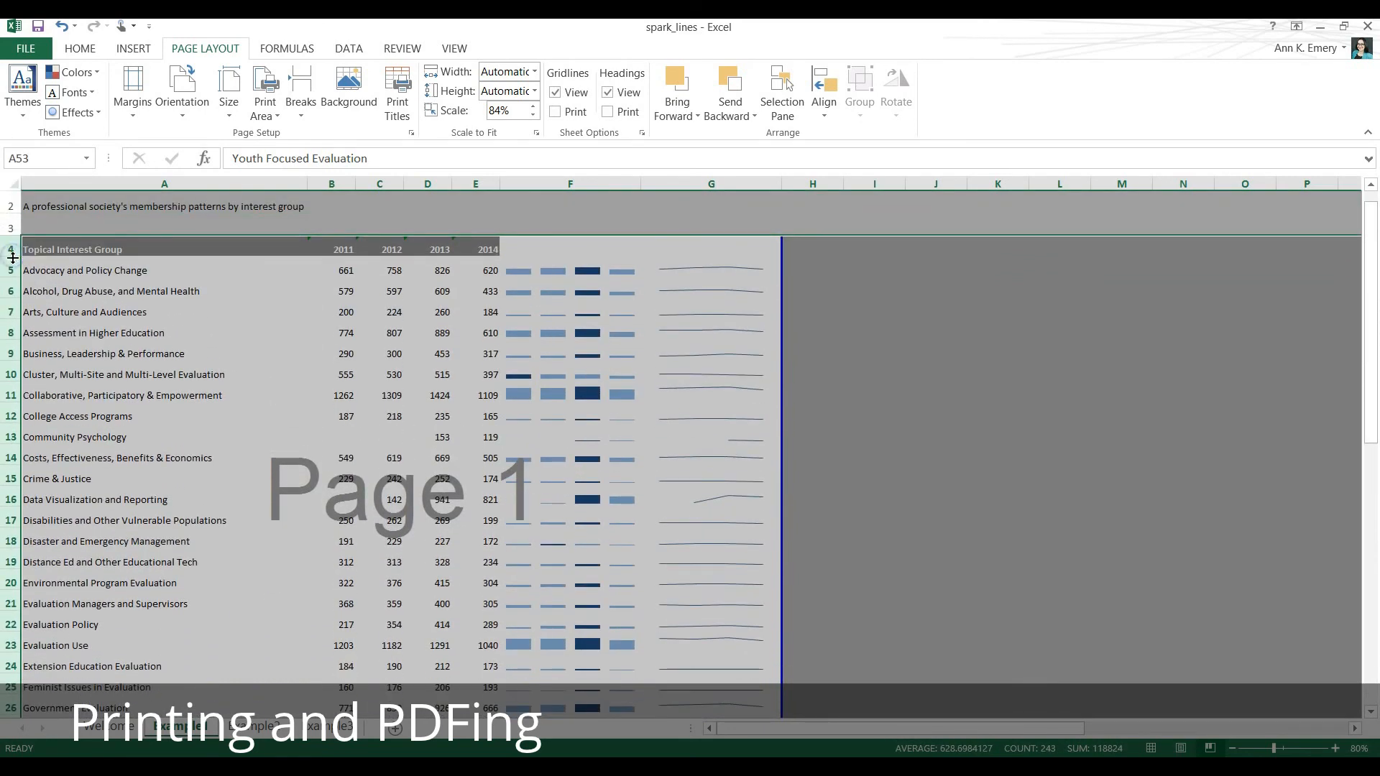
pyautogui.scroll(-10, 161, 385)
pyautogui.scroll(1, 162, 390)
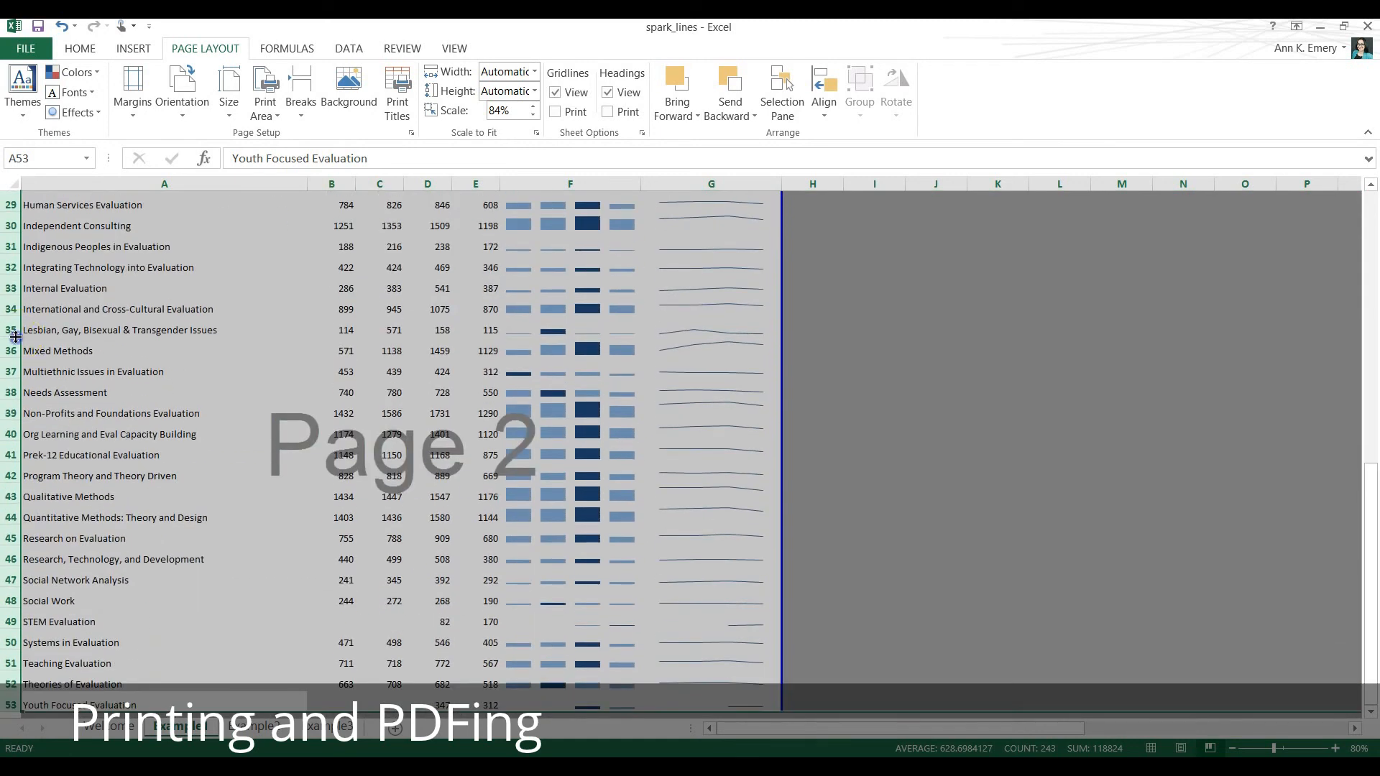
pyautogui.moveTo(16, 336); pyautogui.dragTo(16, 355)
pyautogui.scroll(-3, 59, 361)
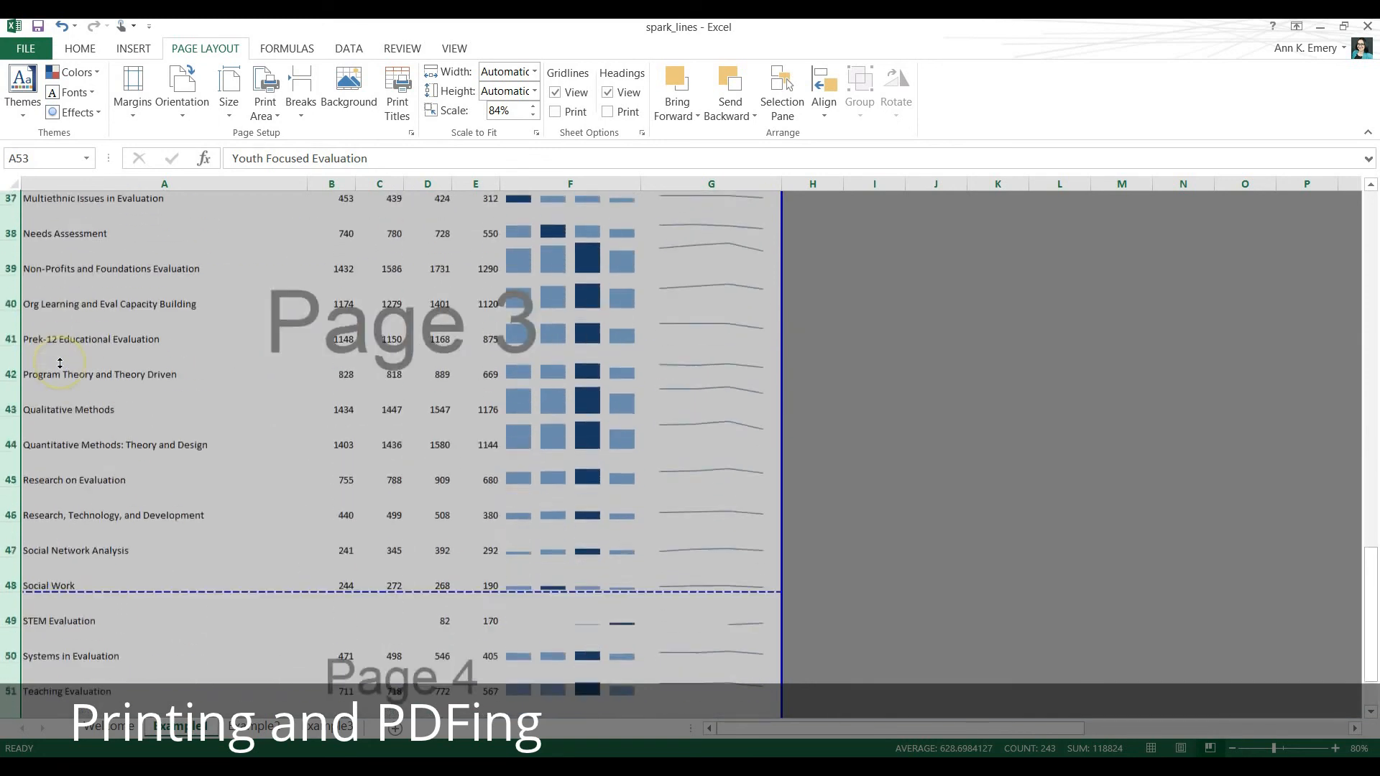
pyautogui.scroll(-2, 59, 362)
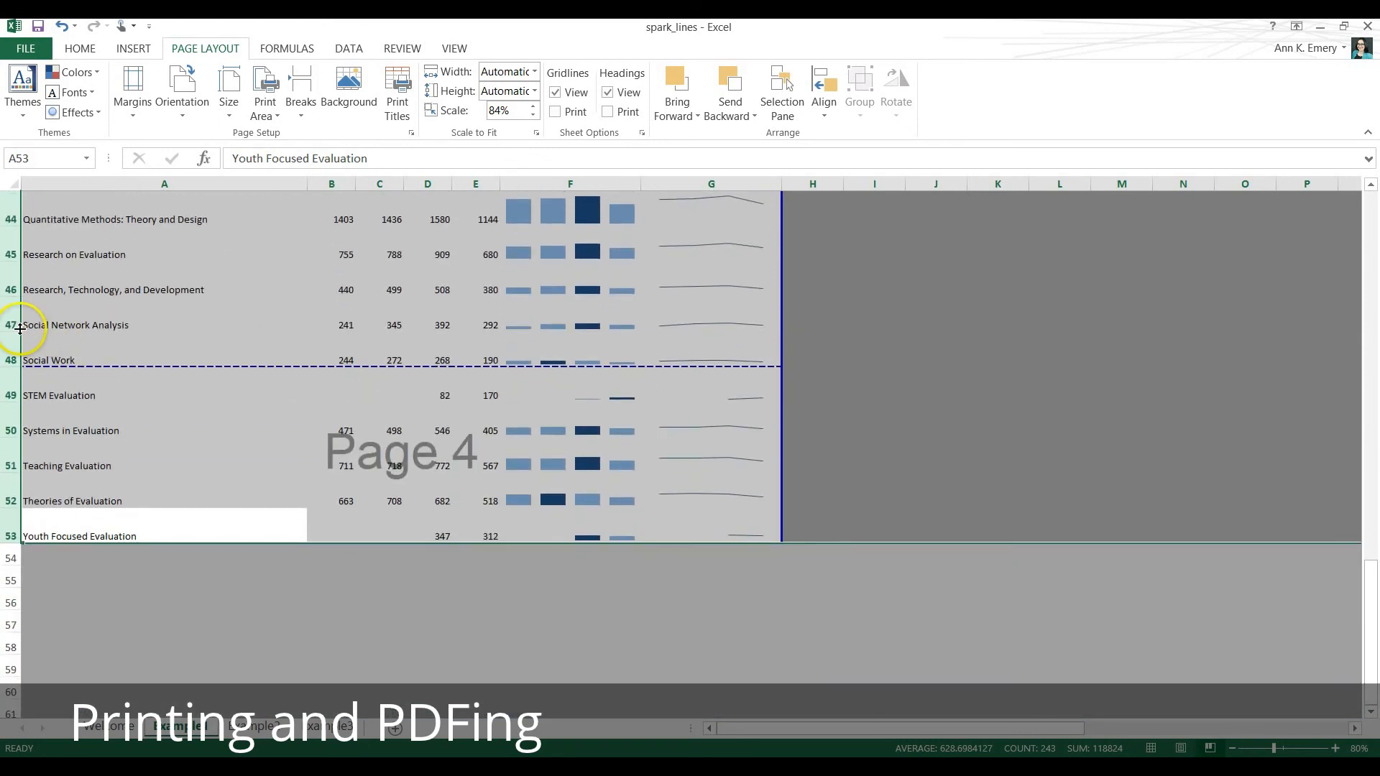
pyautogui.moveTo(19, 328); pyautogui.dragTo(12, 347)
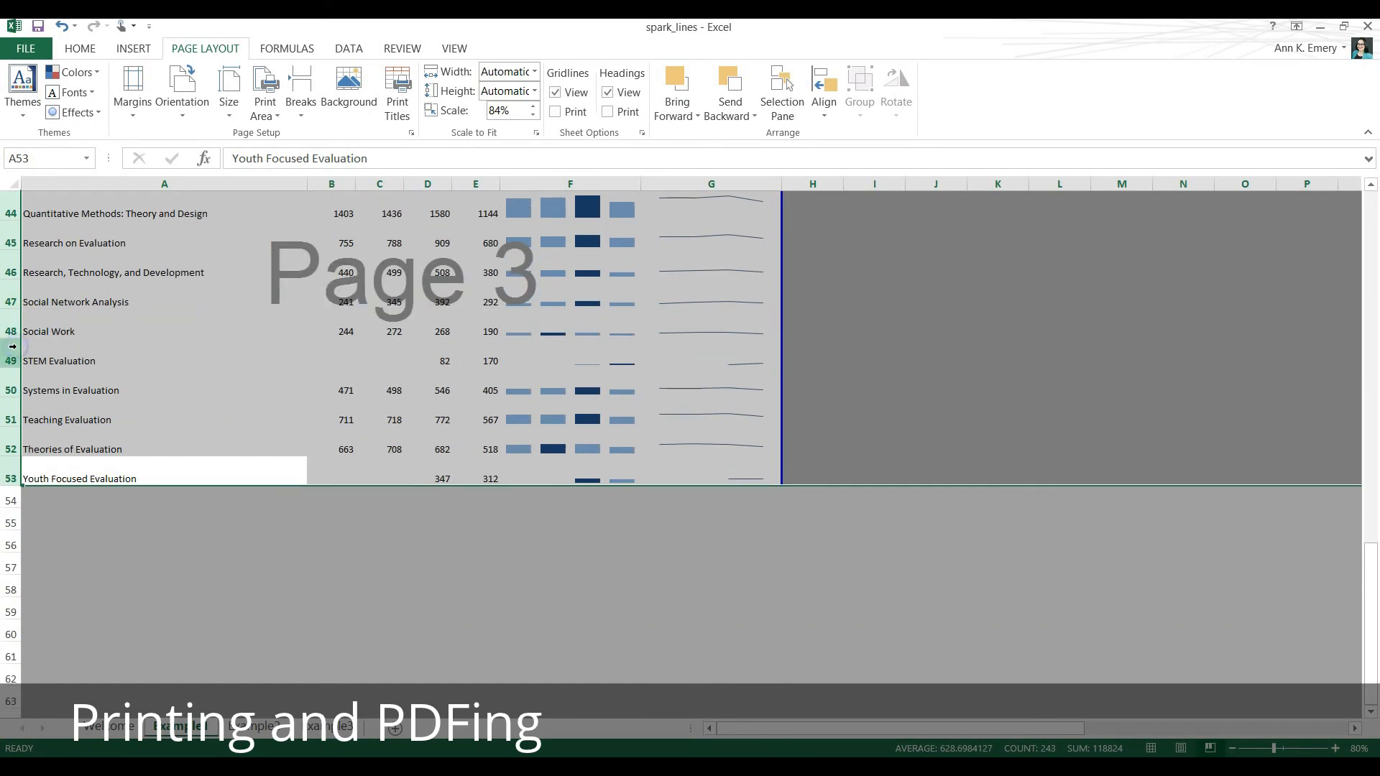
pyautogui.click(123, 501)
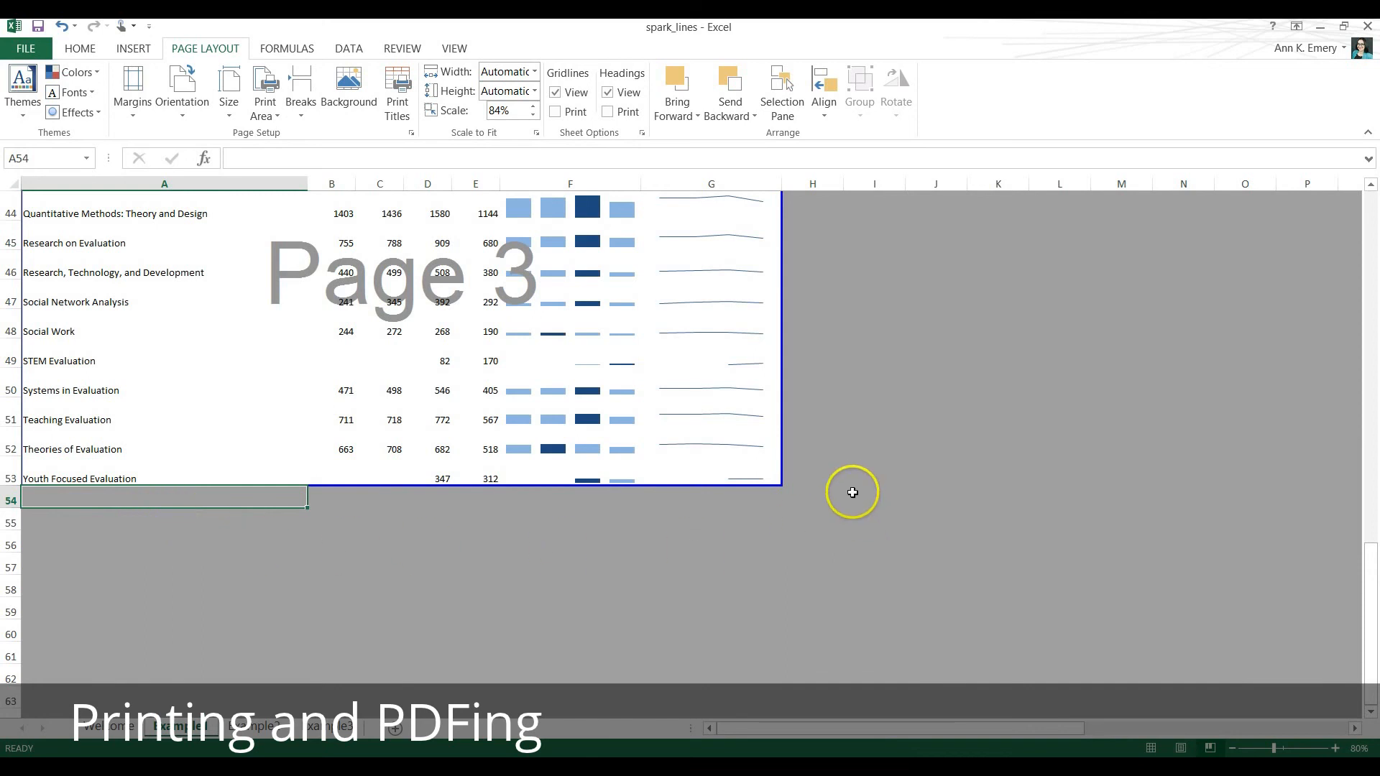
# Examine the page breaks up through the table and the heading cells A4:E4 on the first page.
pyautogui.scroll(1, 852, 488)
pyautogui.scroll(10, 852, 489)
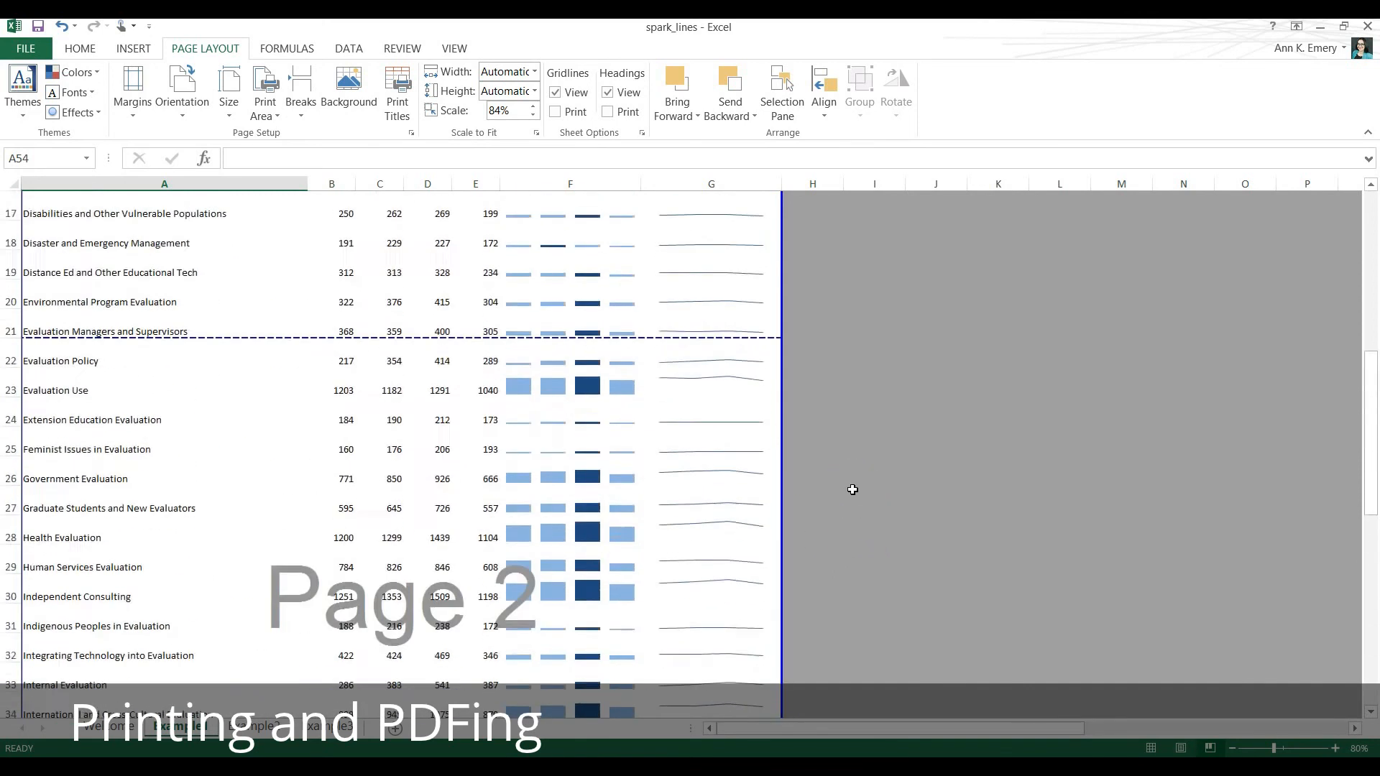
pyautogui.scroll(5, 851, 489)
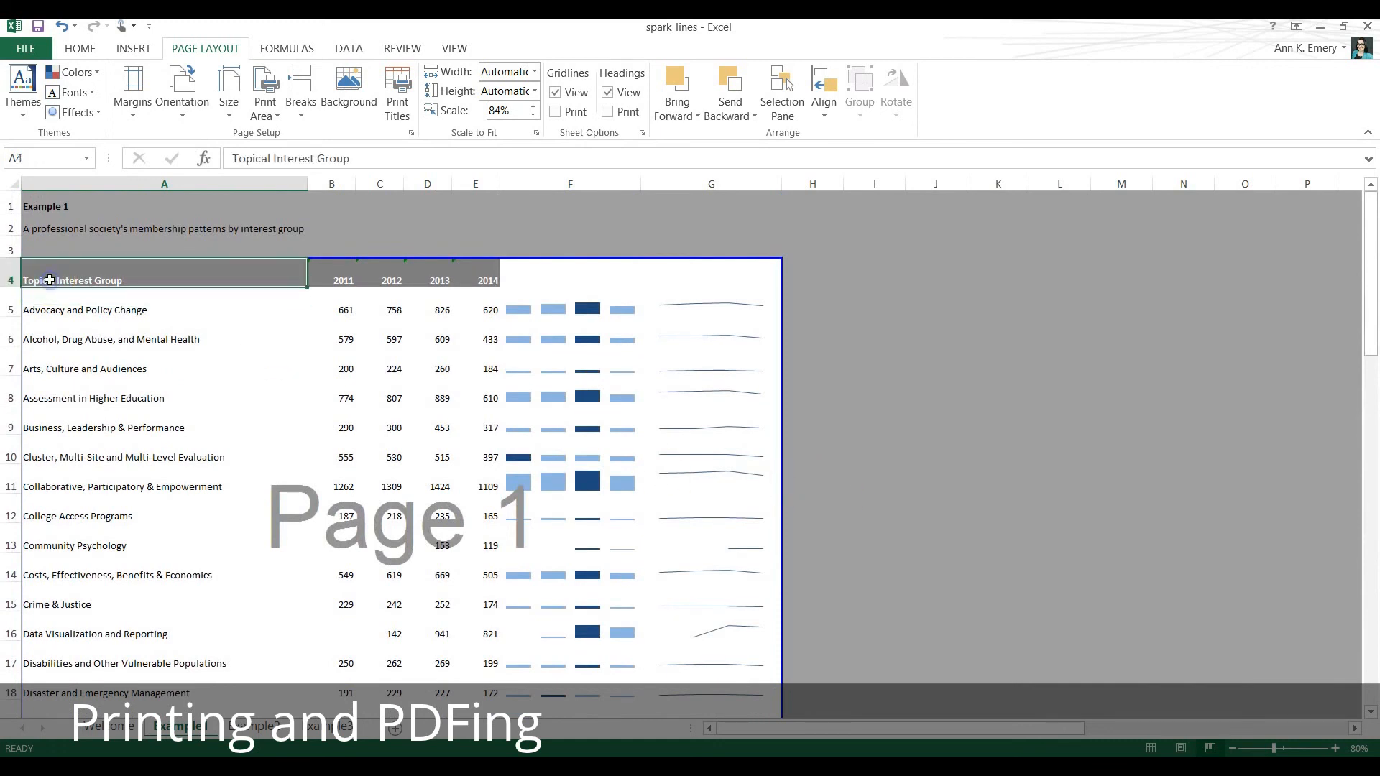
pyautogui.click(342, 280)
pyautogui.click(402, 279)
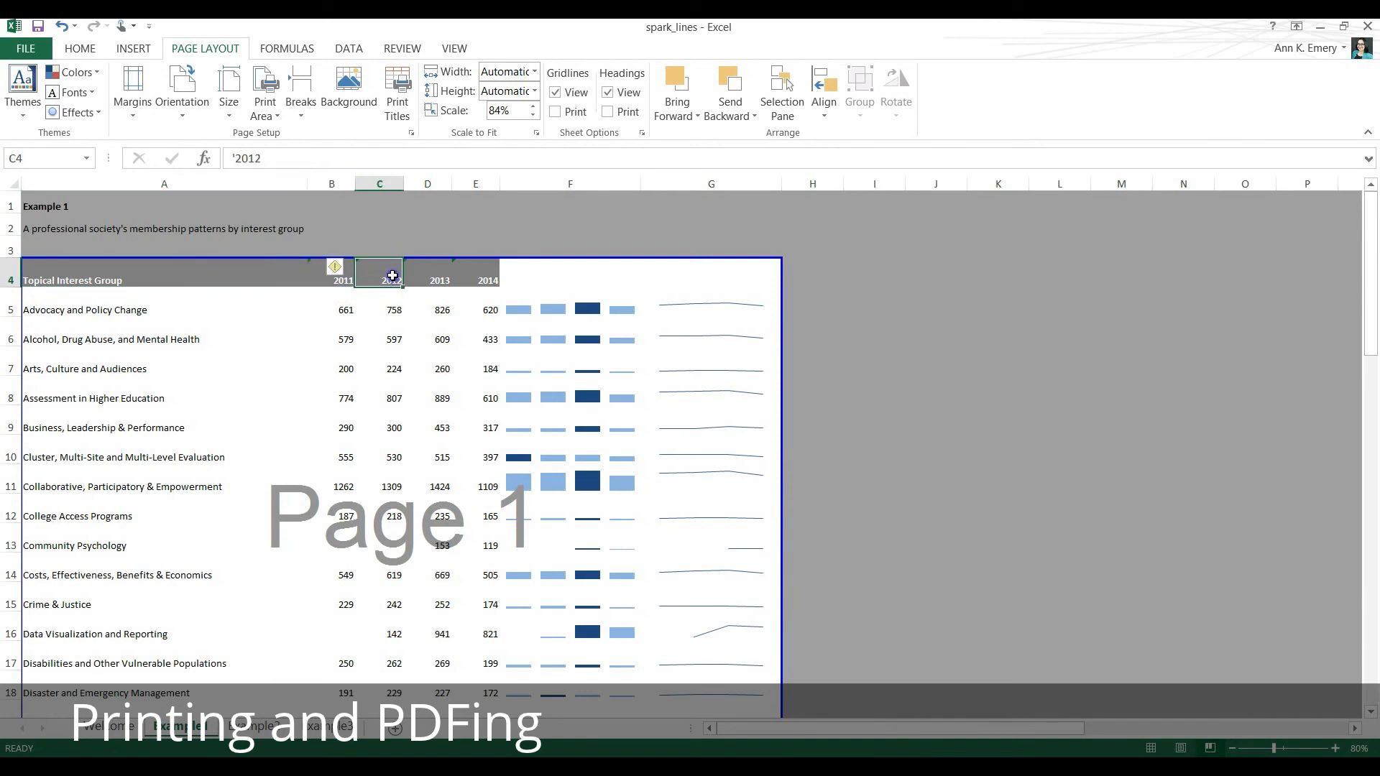
pyautogui.click(439, 280)
pyautogui.click(474, 280)
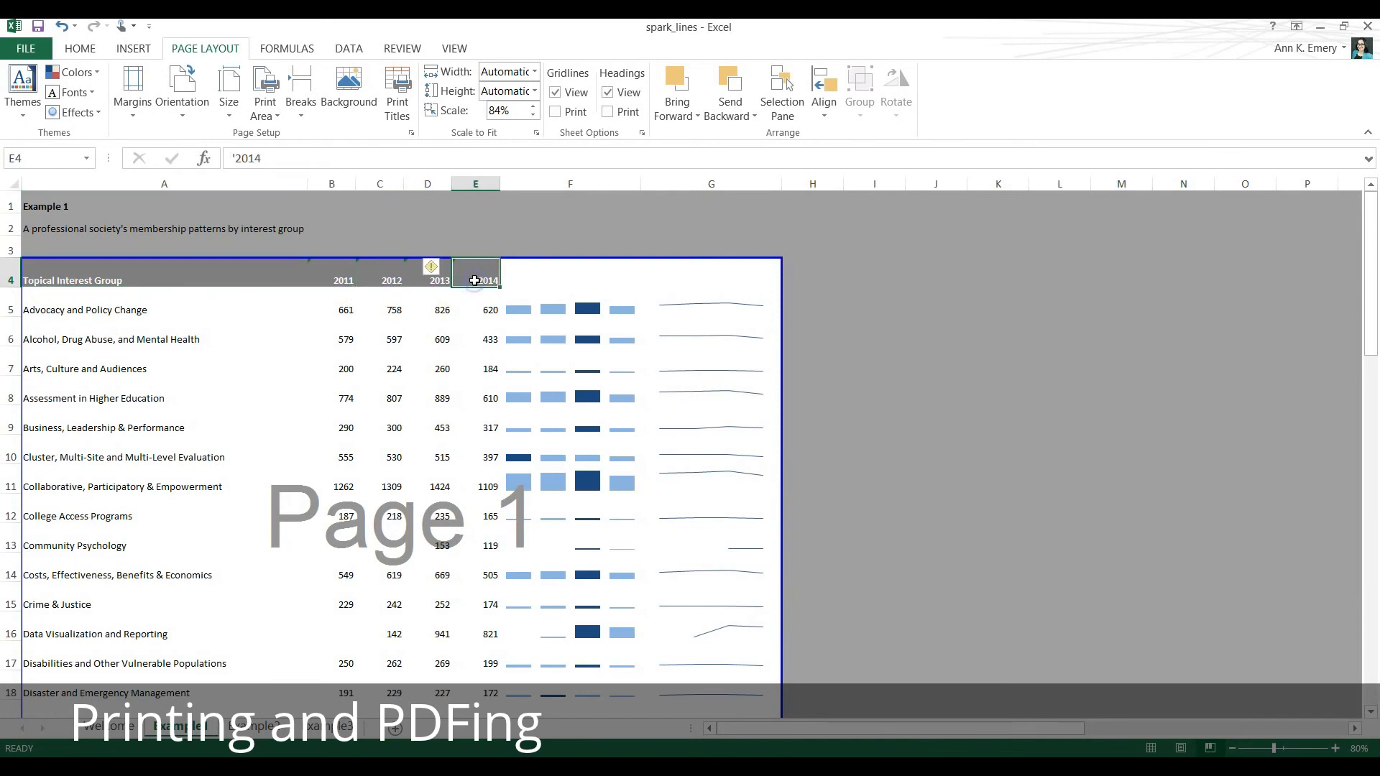
# Set row 4 ($4:$4) as the print title row repeated at the top of every page.
pyautogui.click(11, 271)
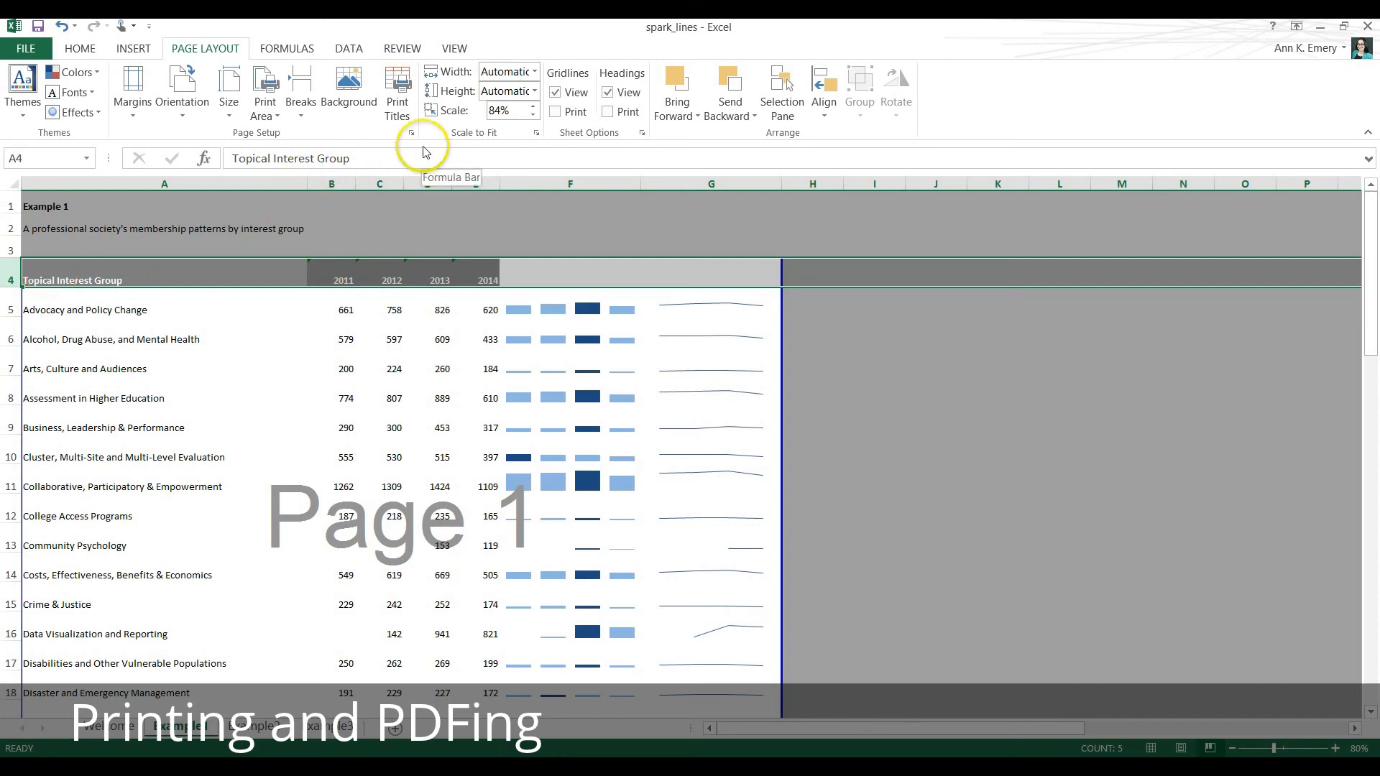
pyautogui.click(399, 113)
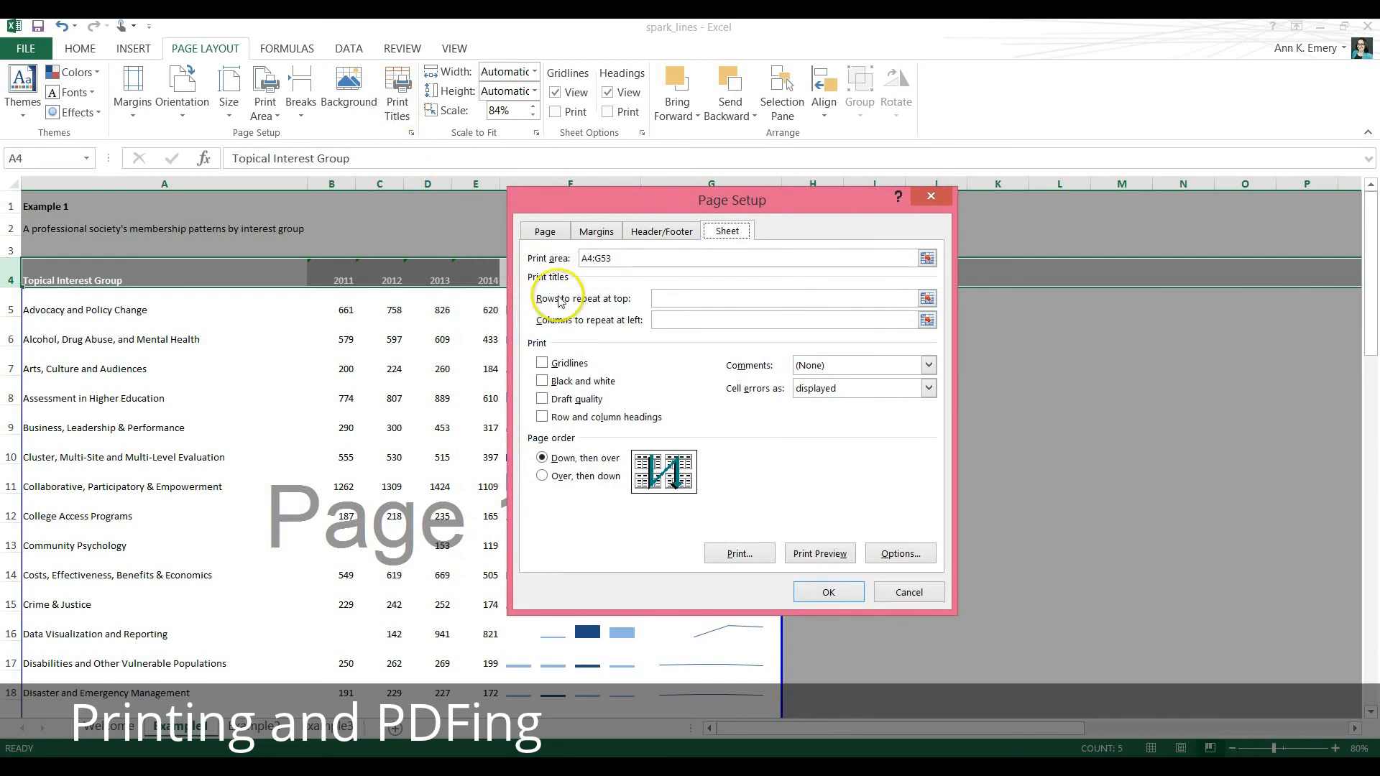
pyautogui.click(657, 298)
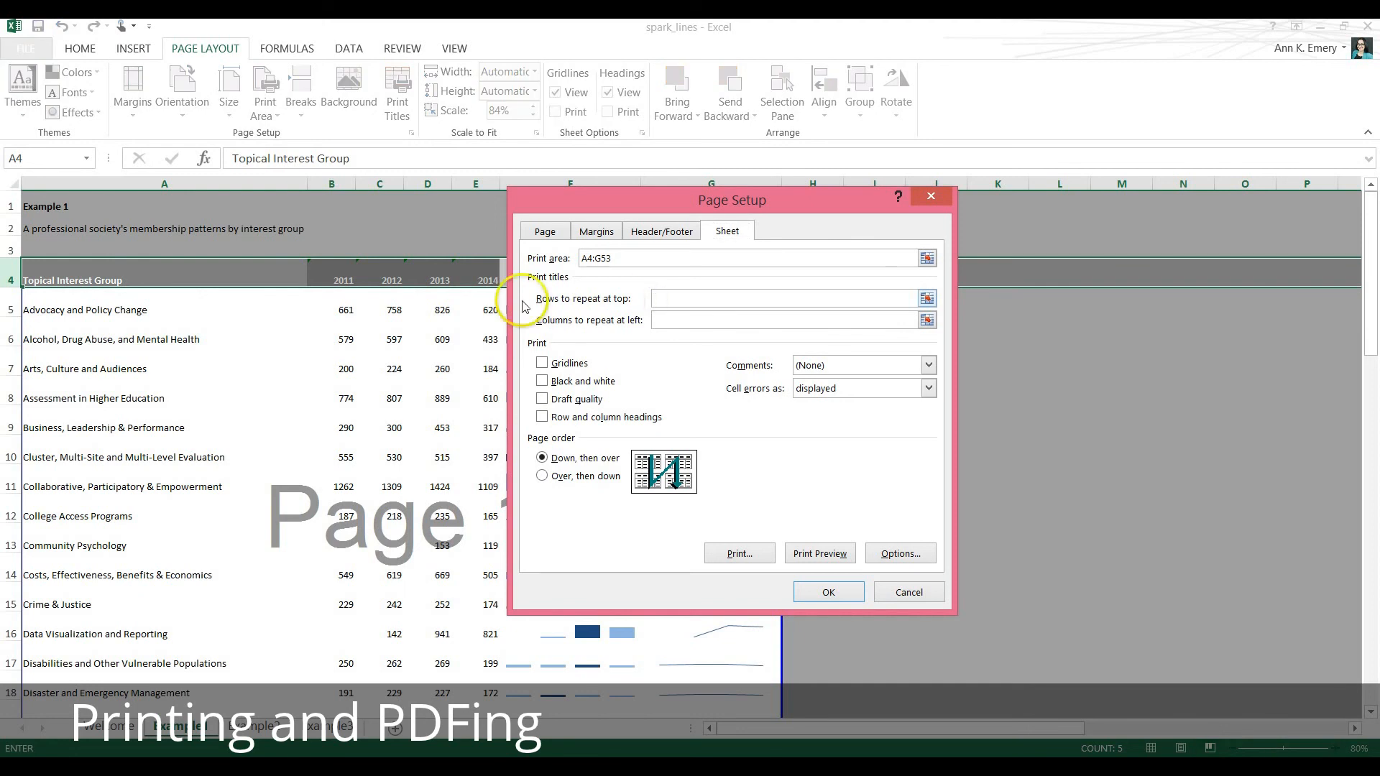
pyautogui.click(102, 282)
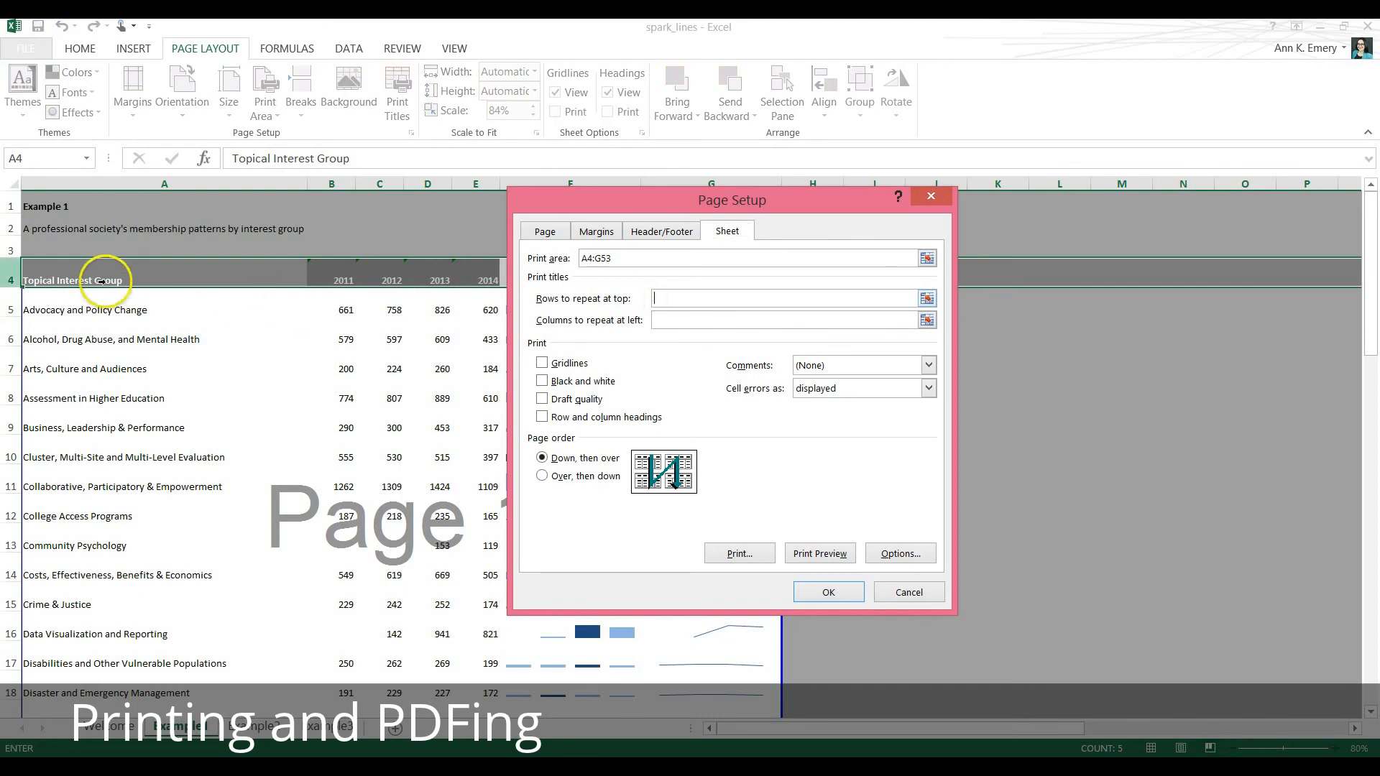
pyautogui.click(9, 275)
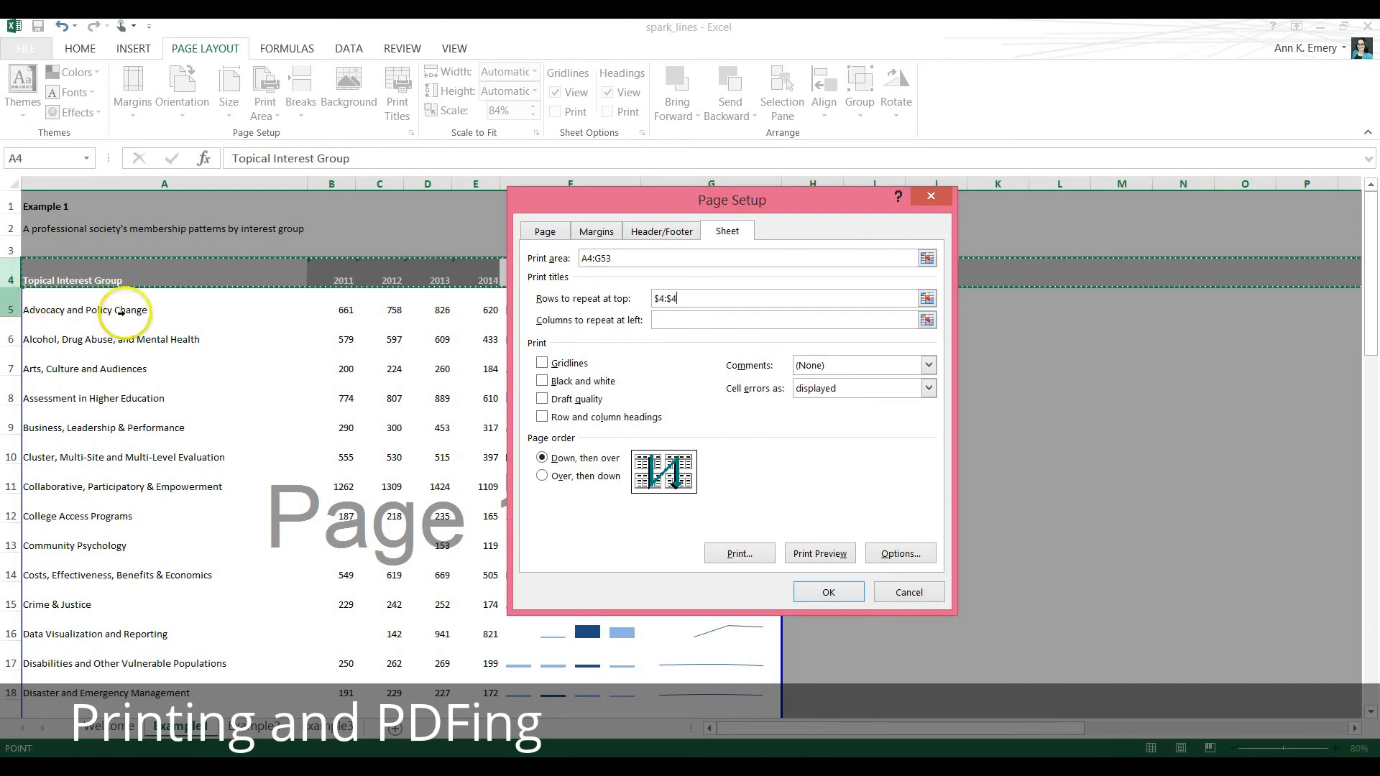
pyautogui.click(823, 594)
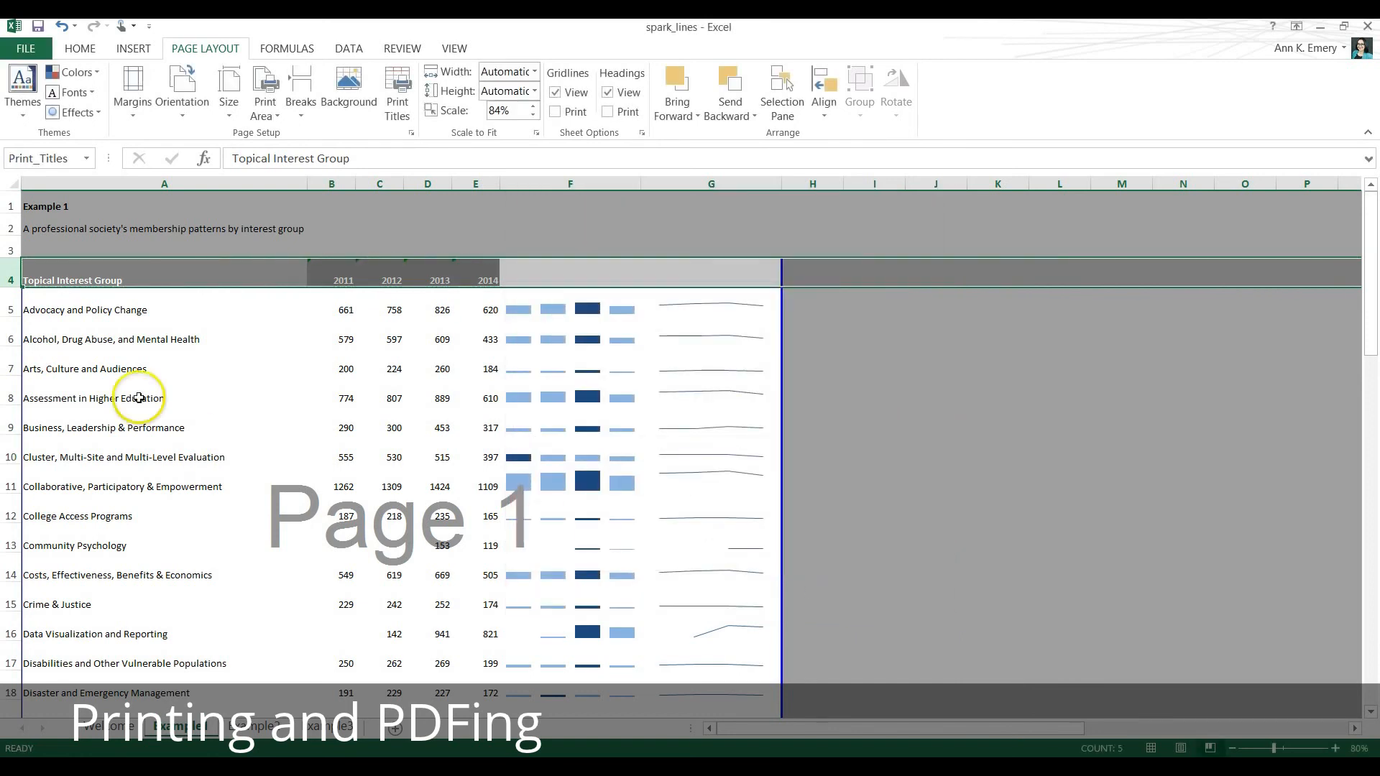
pyautogui.click(122, 279)
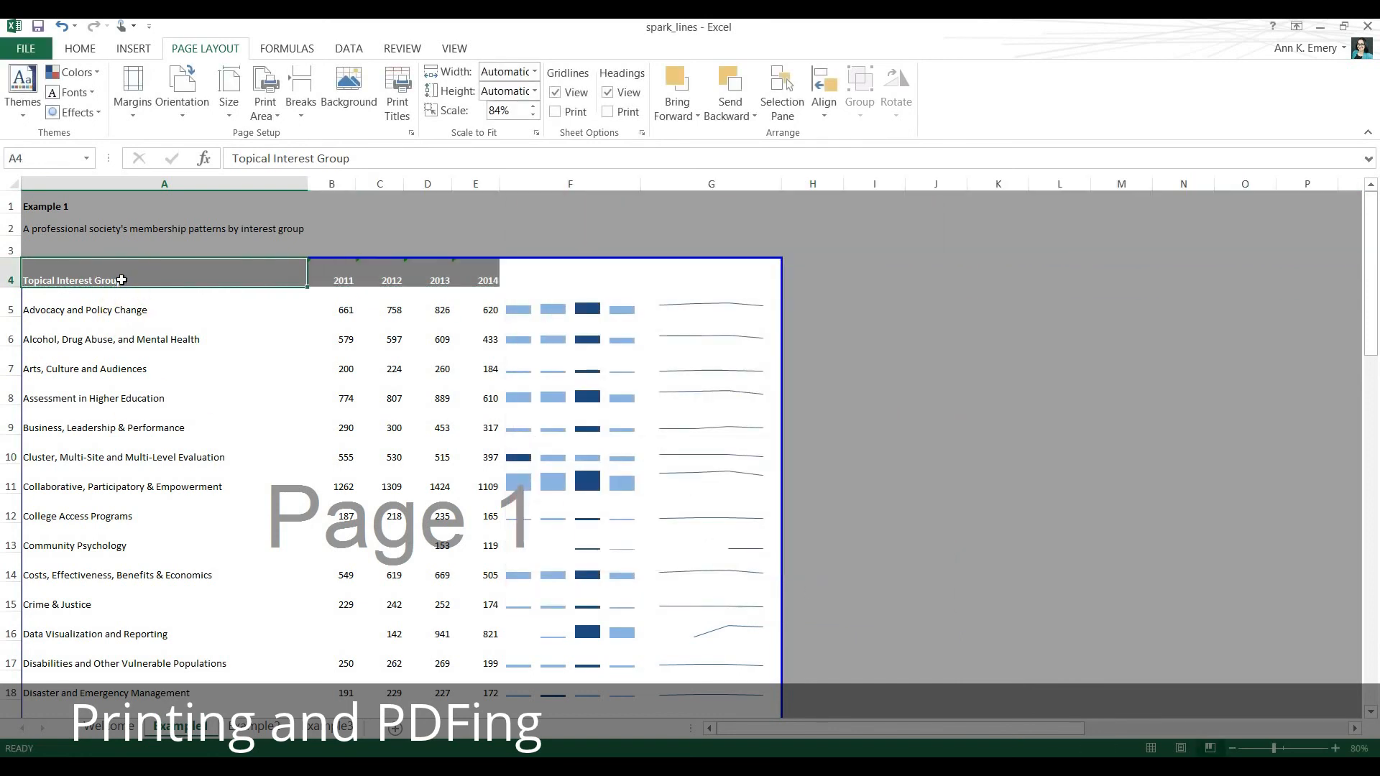
# Save the Example 1 sheet as a PDF named membership_data in the spark_lines folder, using standard optimization and opening it after publishing.
pyautogui.scroll(-6, 388, 427)
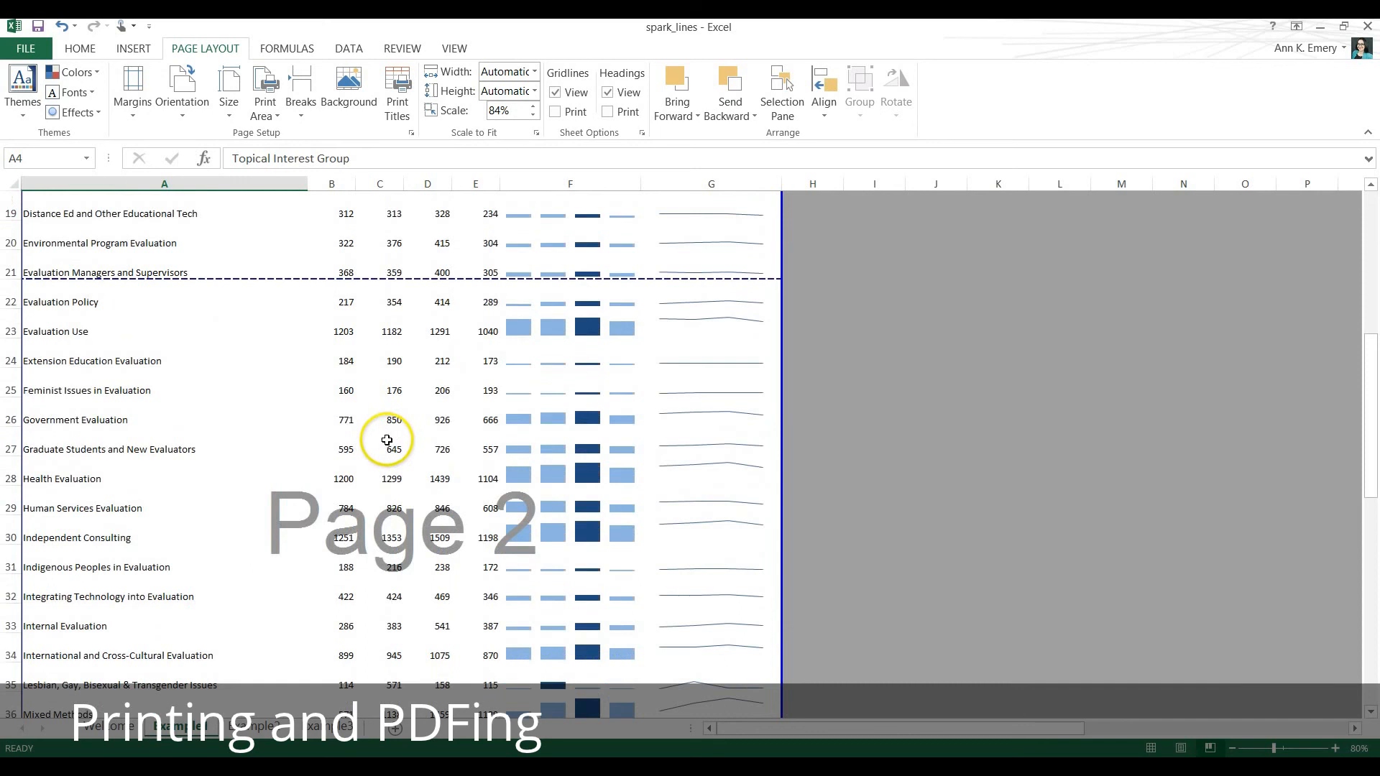
pyautogui.scroll(-6, 386, 439)
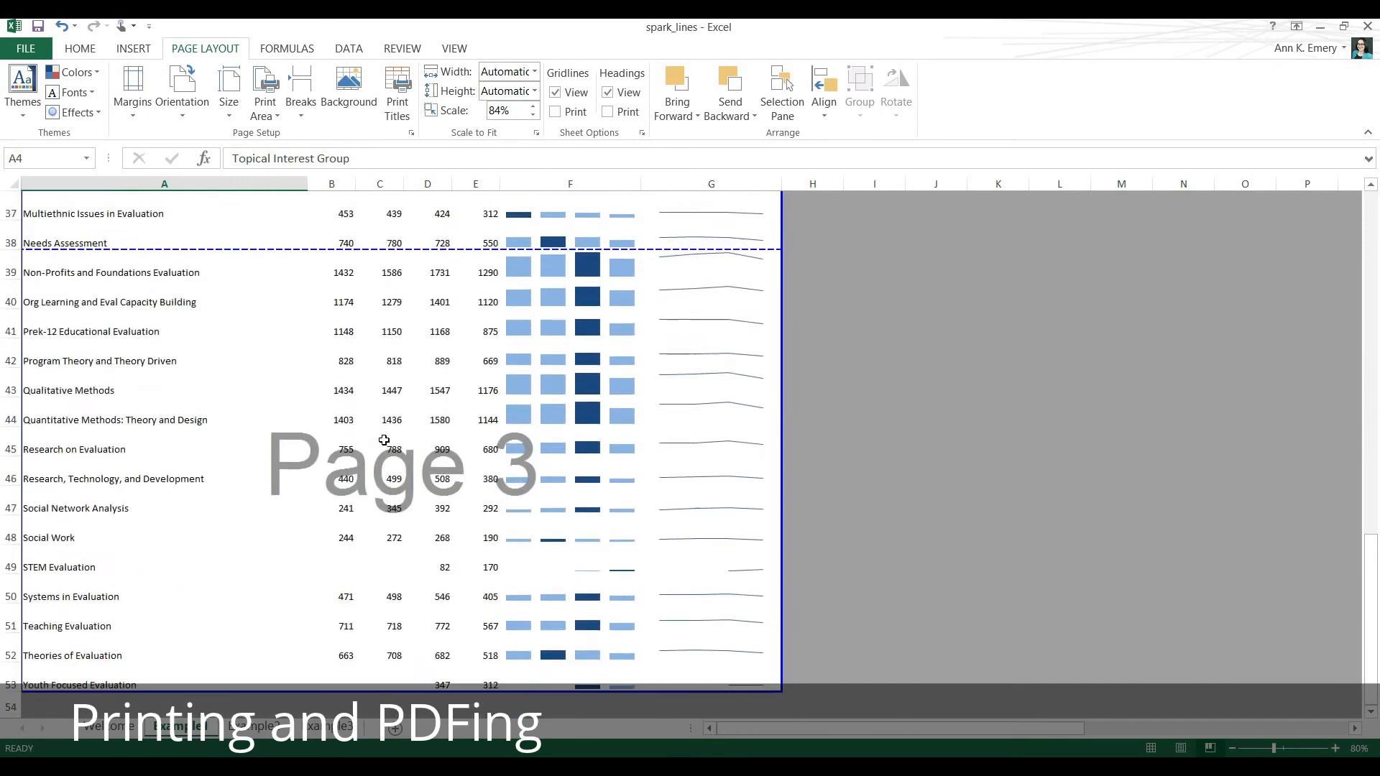
pyautogui.scroll(12, 384, 440)
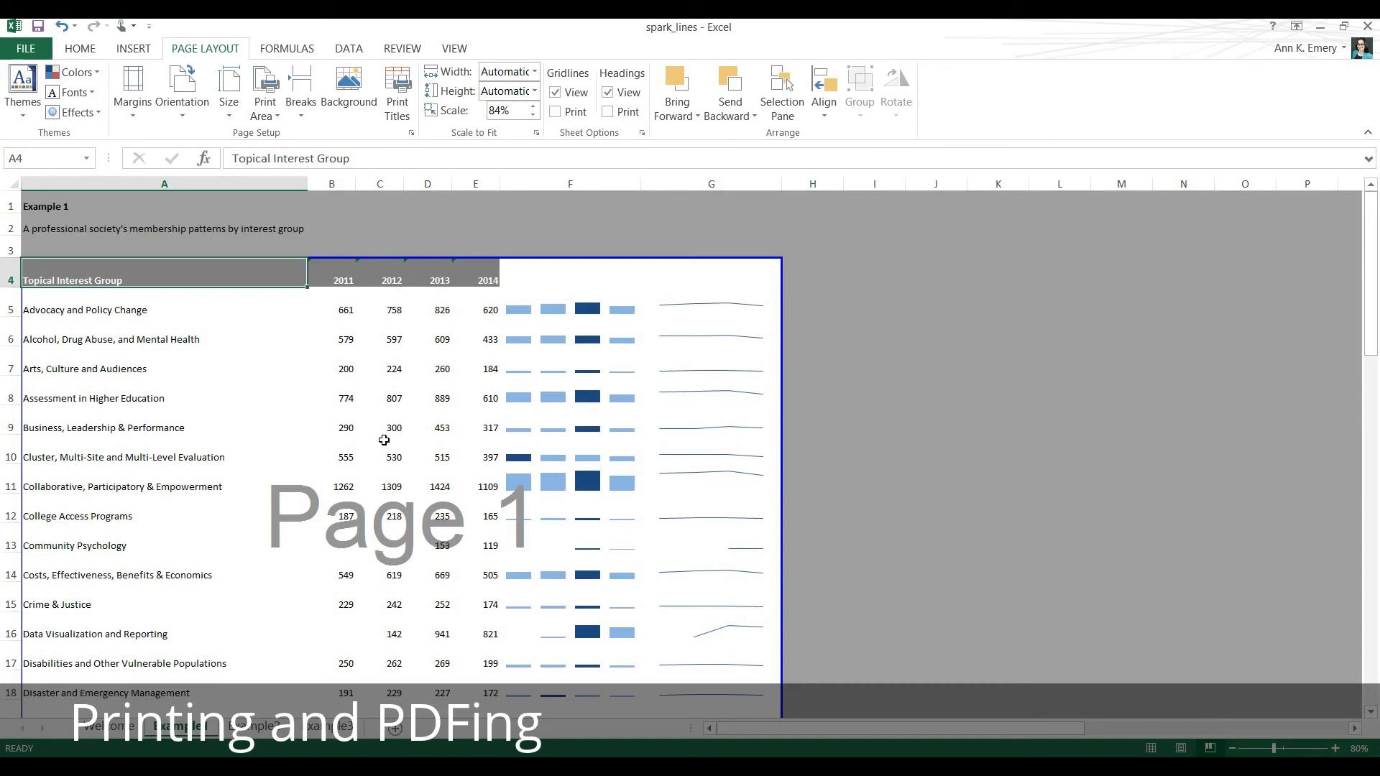
pyautogui.click(45, 52)
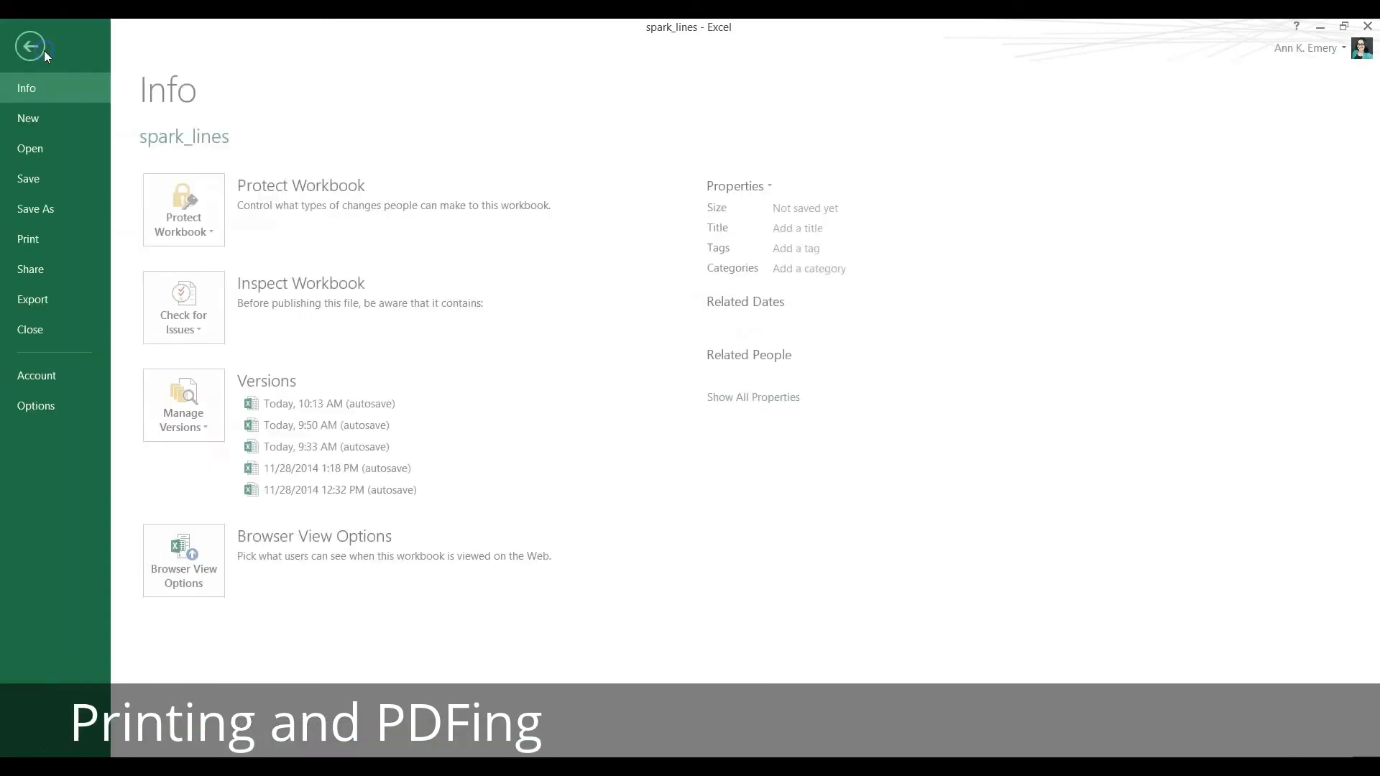
pyautogui.click(51, 210)
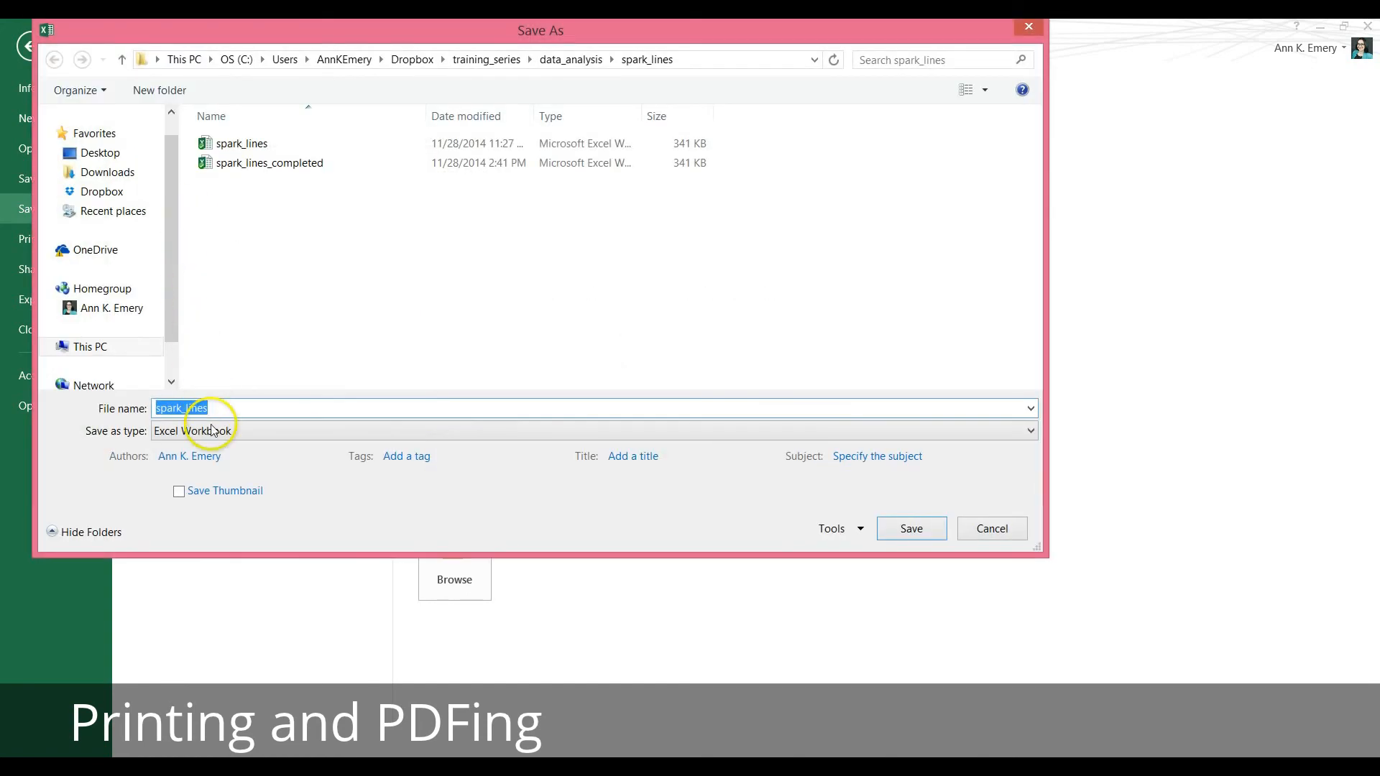
pyautogui.click(216, 432)
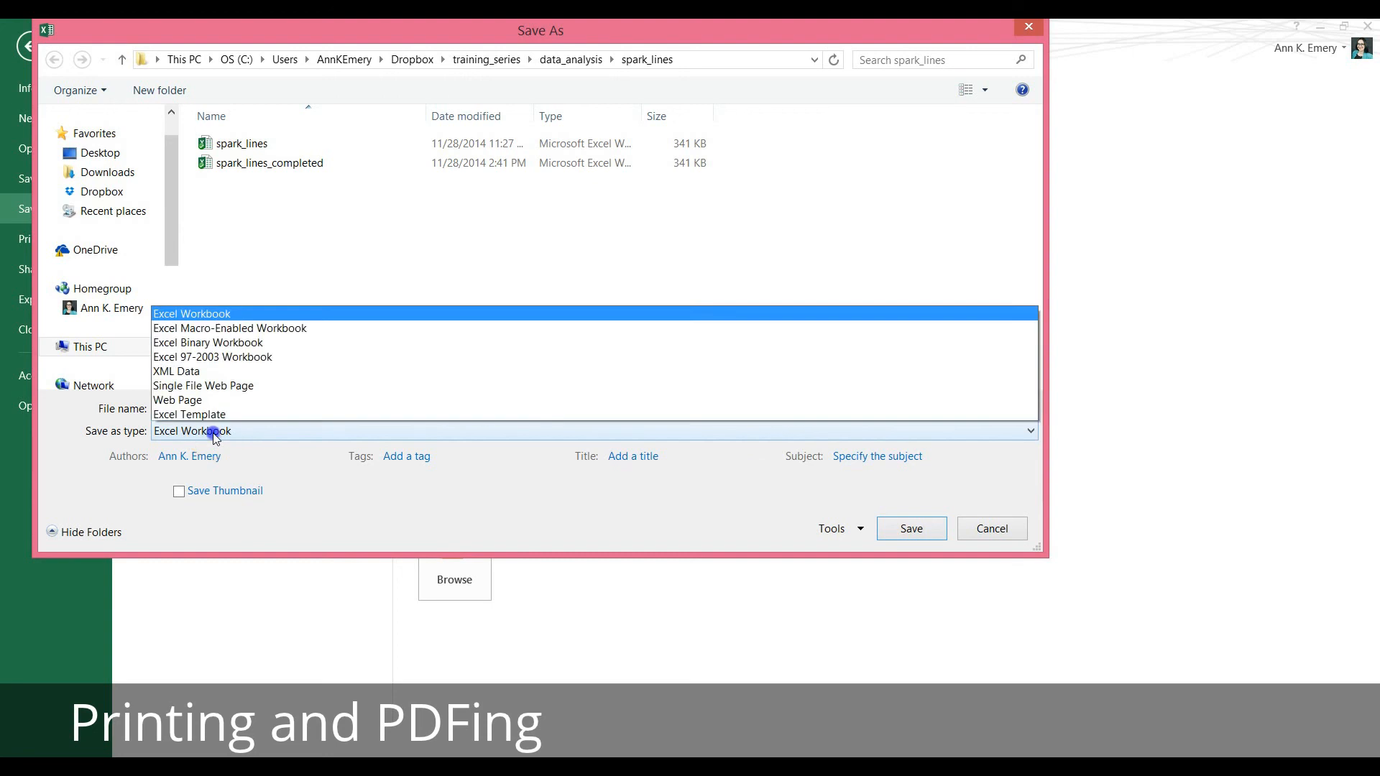
pyautogui.click(197, 370)
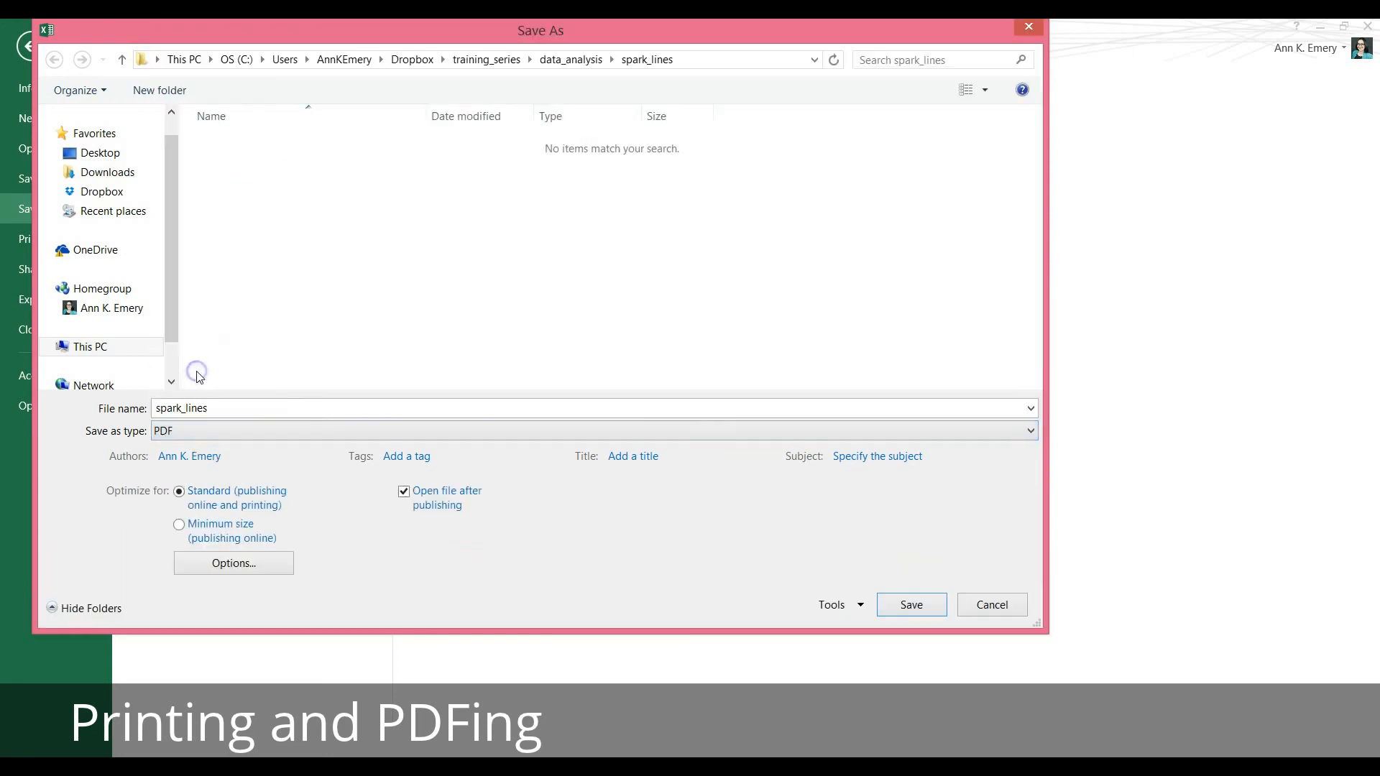
pyautogui.click(231, 408)
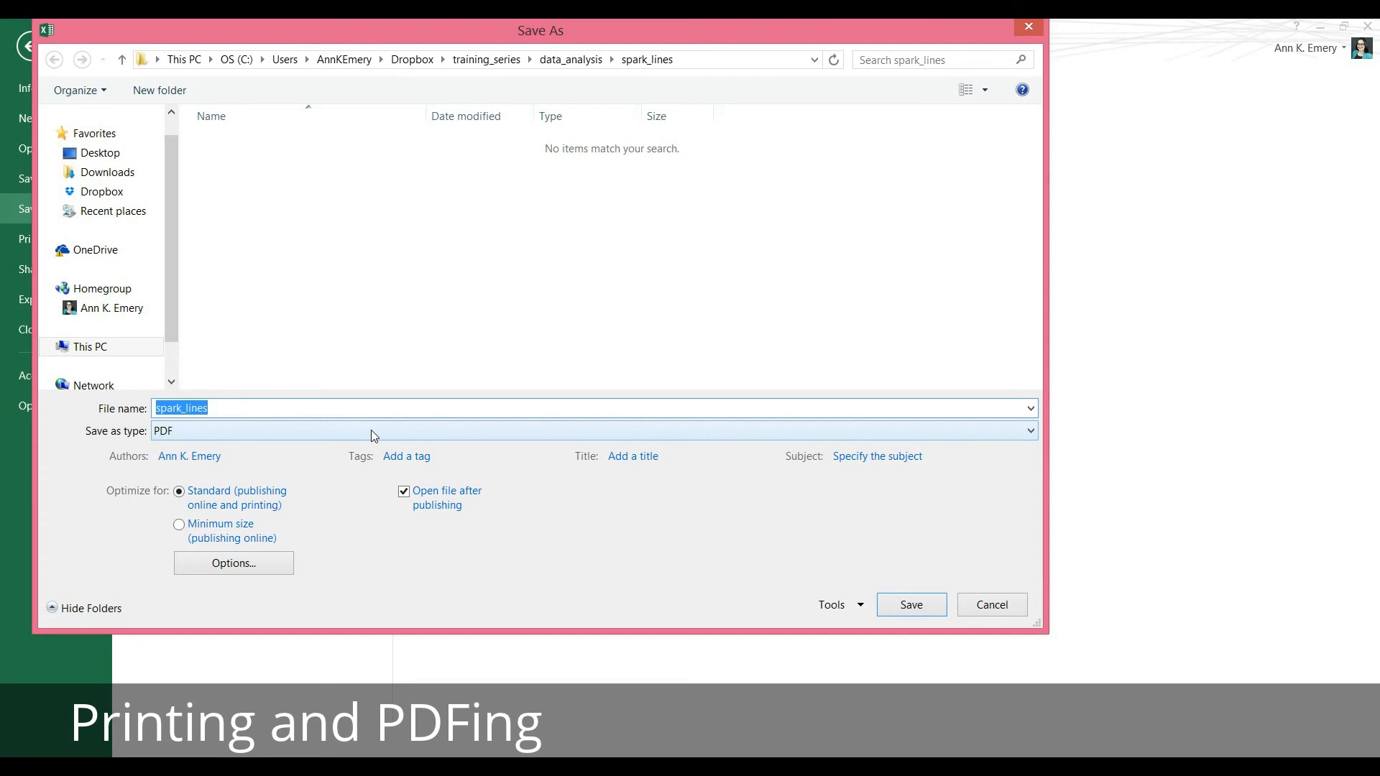
pyautogui.write('membership_data')
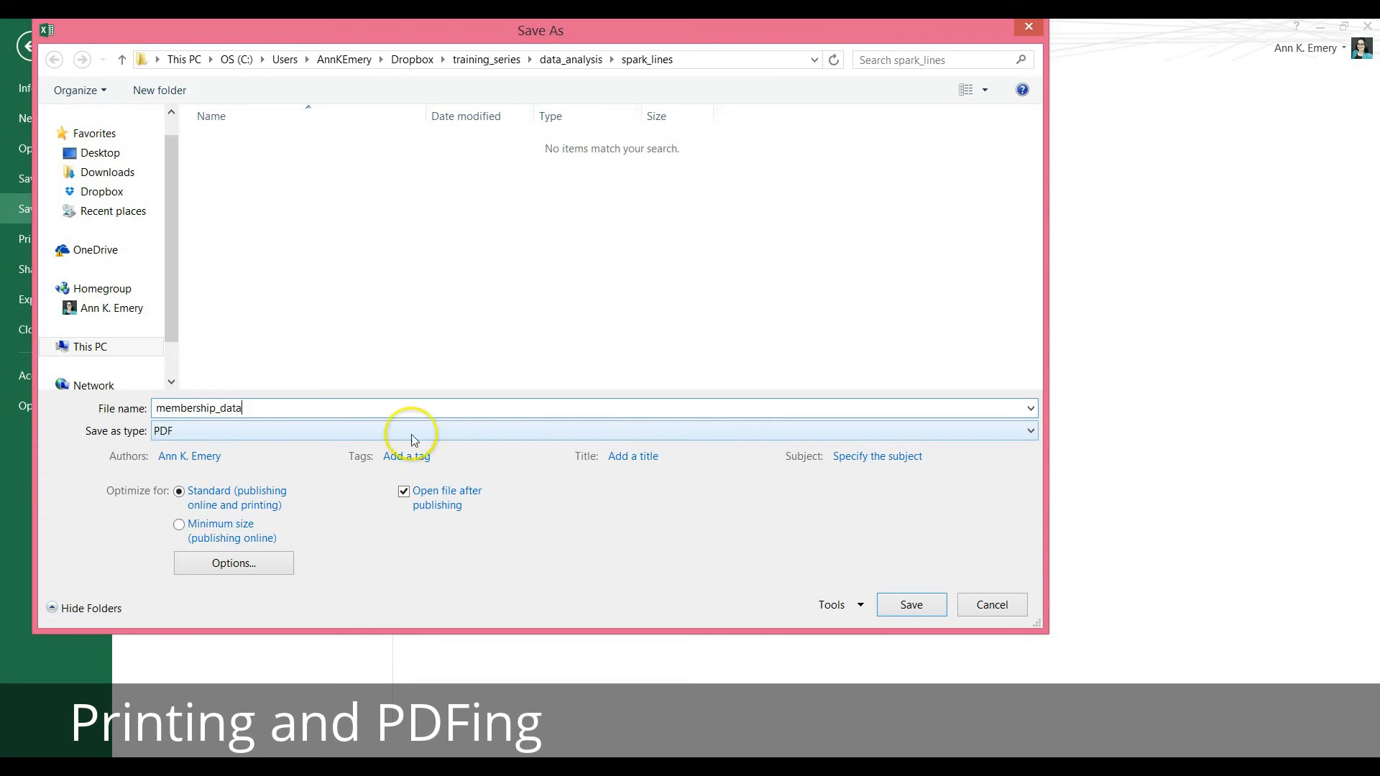
pyautogui.click(910, 604)
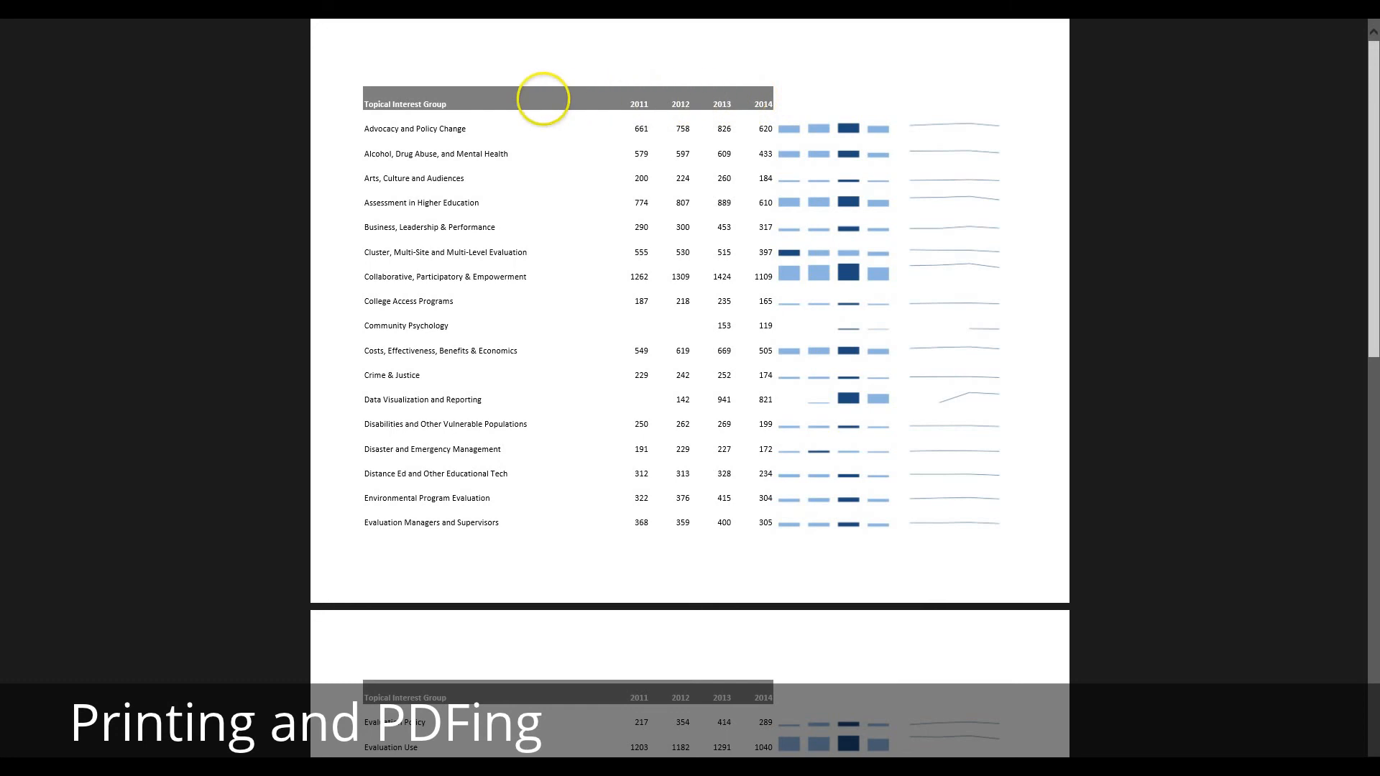
# Check the repeated heading row and sparklines on every page of the published PDF, and return to the workbook.
pyautogui.scroll(-6, 492, 115)
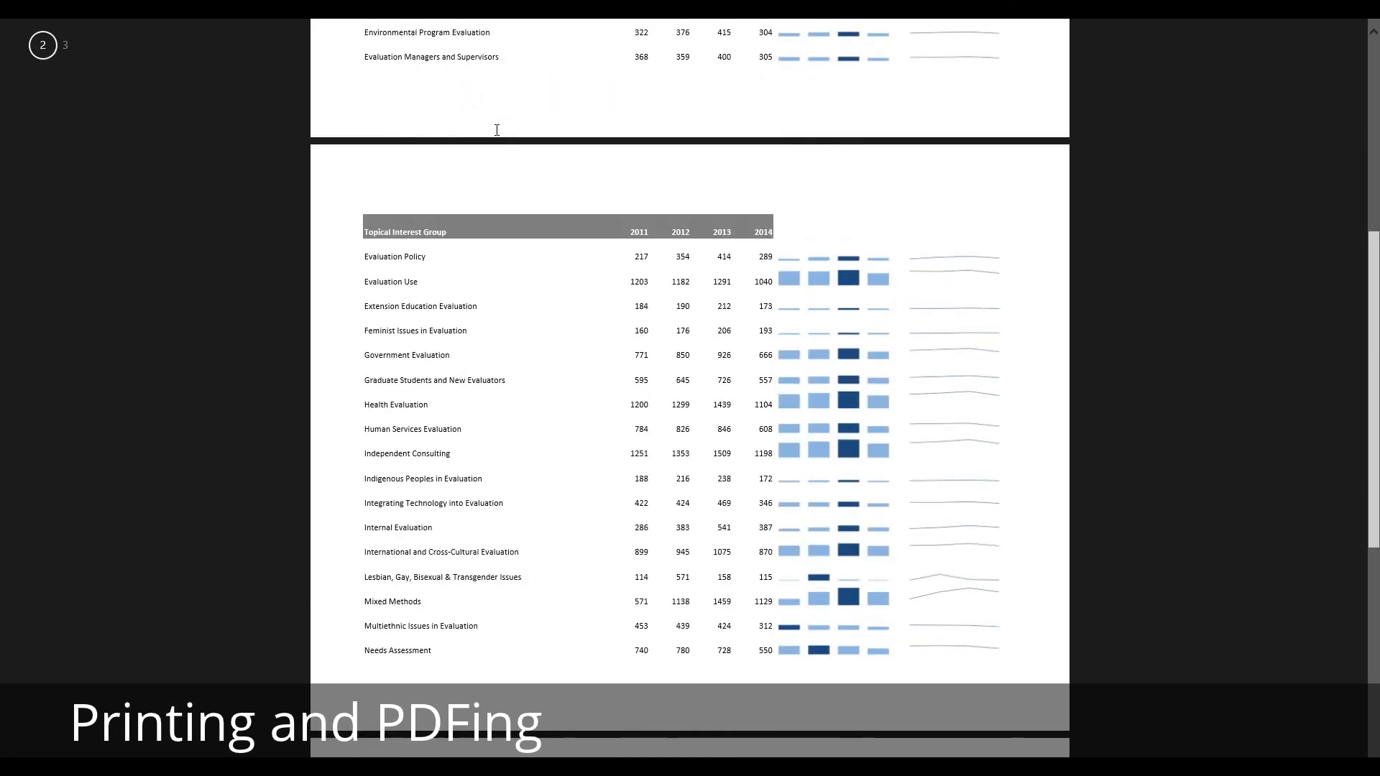
pyautogui.scroll(-6, 496, 130)
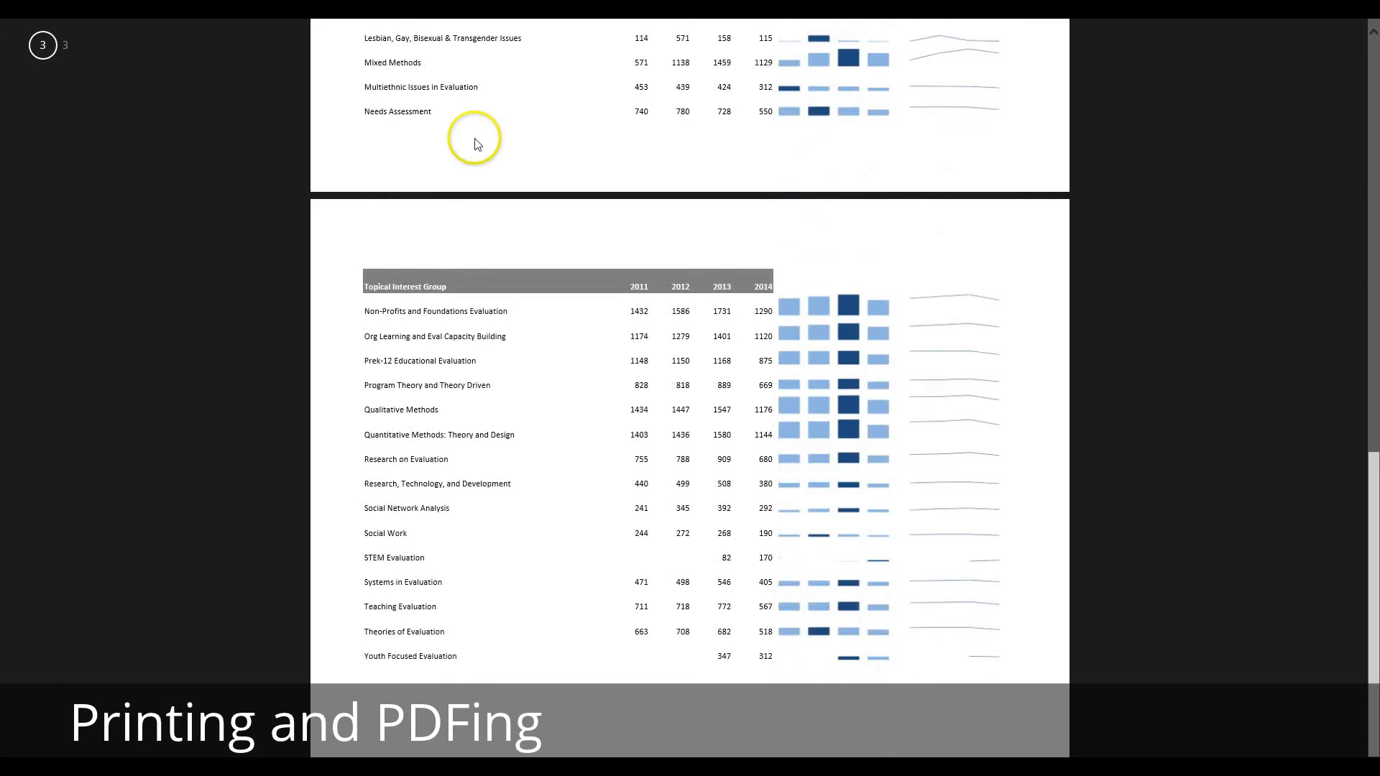
pyautogui.scroll(10, 627, 270)
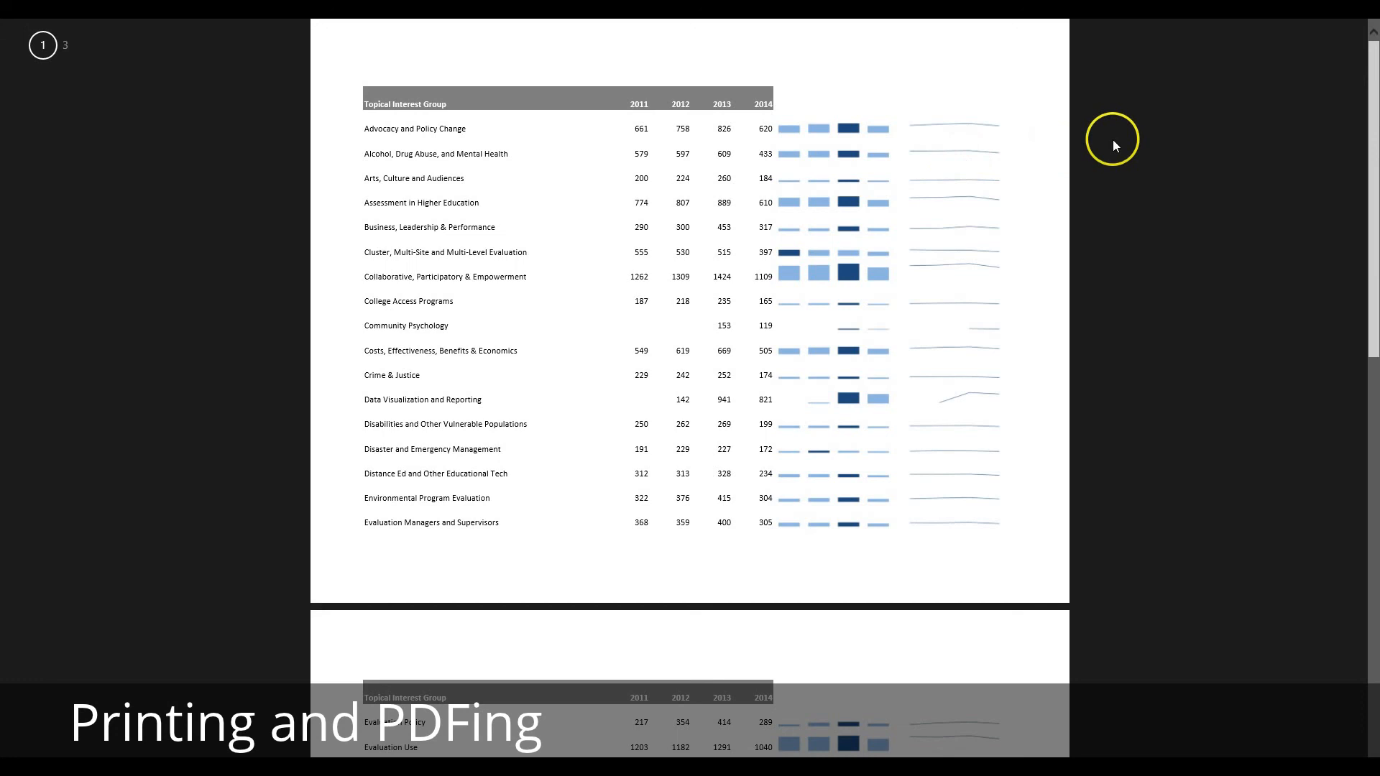
pyautogui.click(1369, 29)
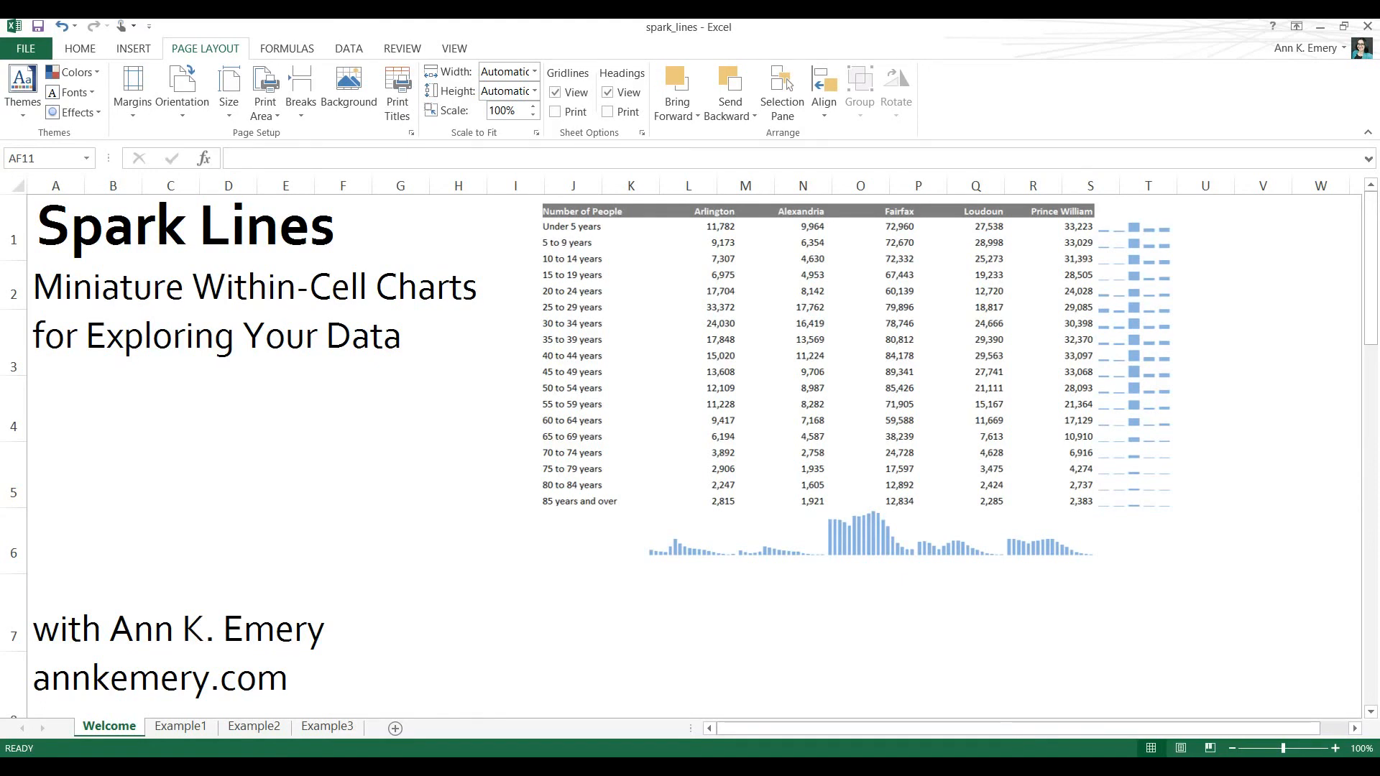
# Review the finished sparklines on the Example1, Example2 and Example3 sheets, and return to the Welcome sheet.
pyautogui.click(190, 728)
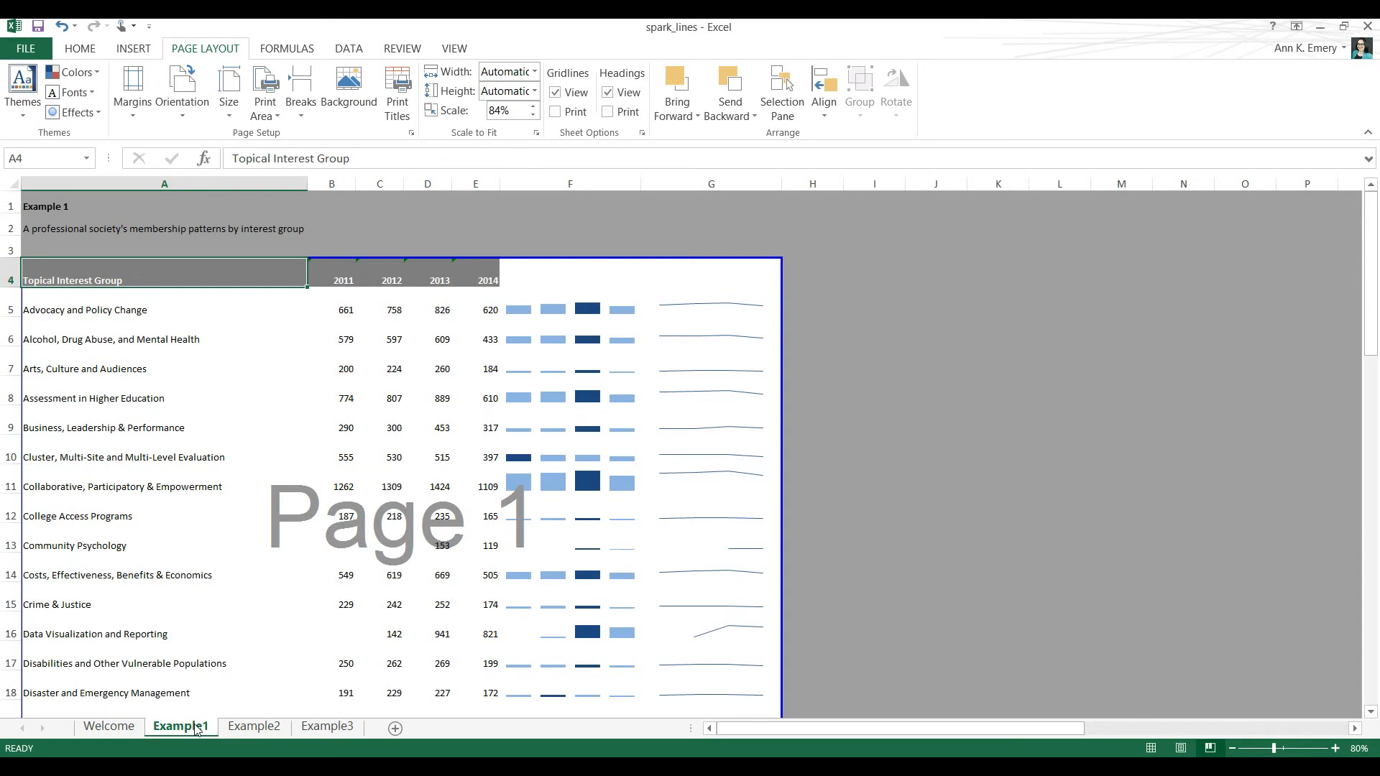
pyautogui.click(248, 728)
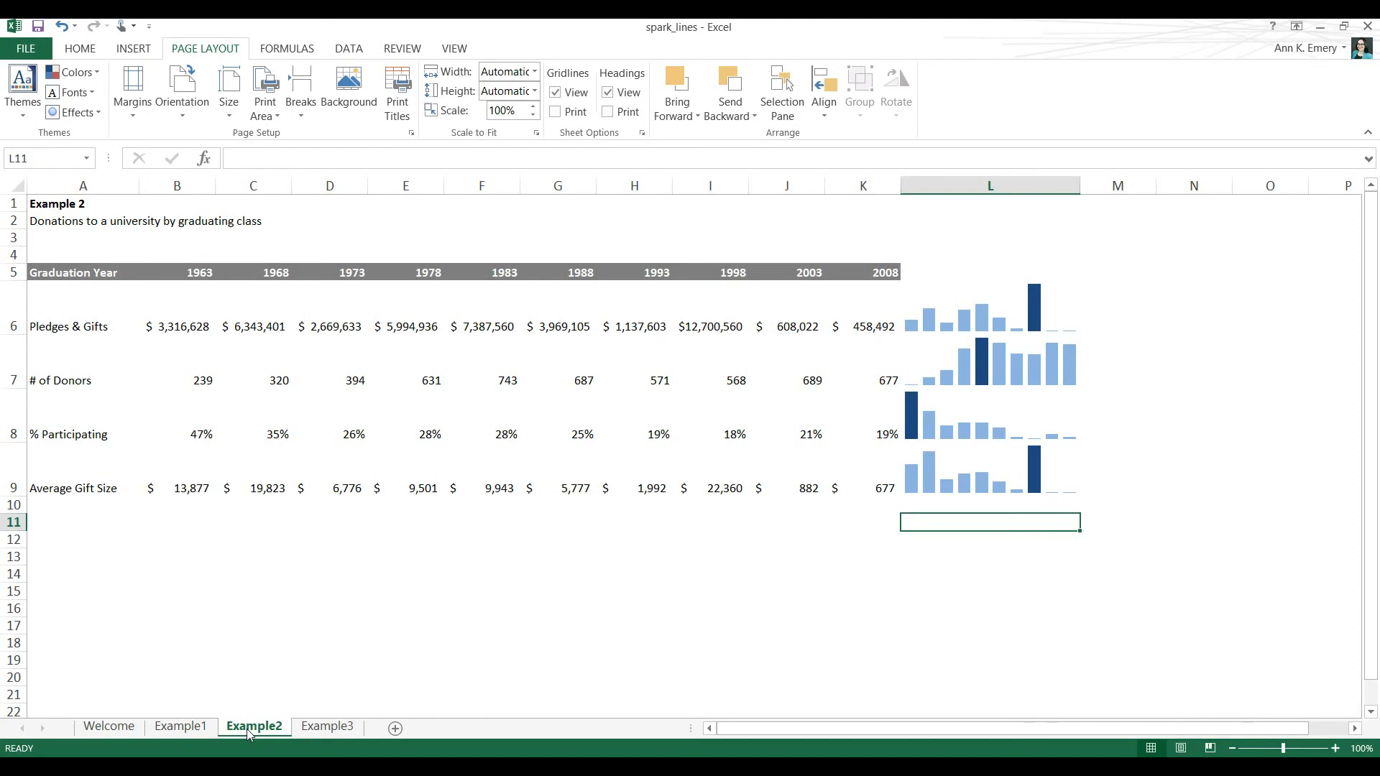
pyautogui.click(325, 728)
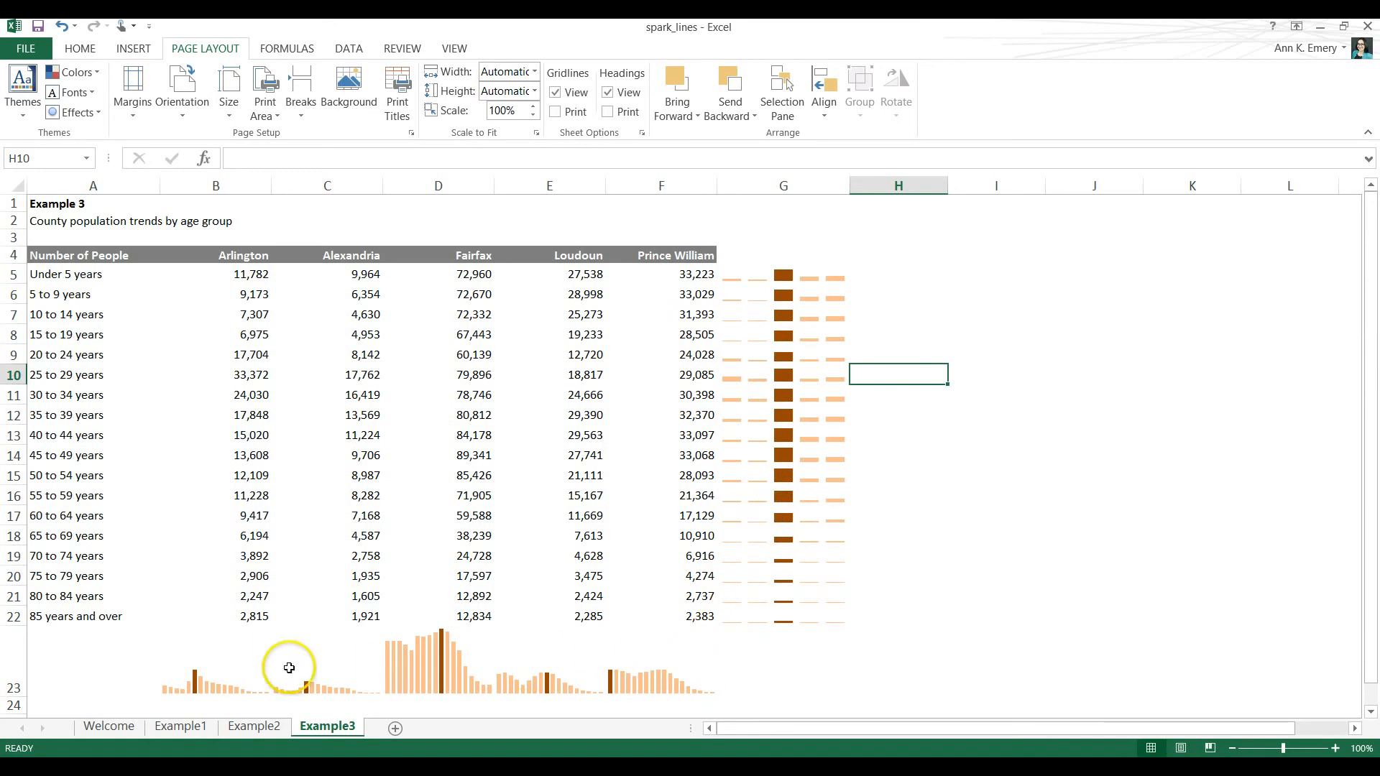
pyautogui.click(111, 727)
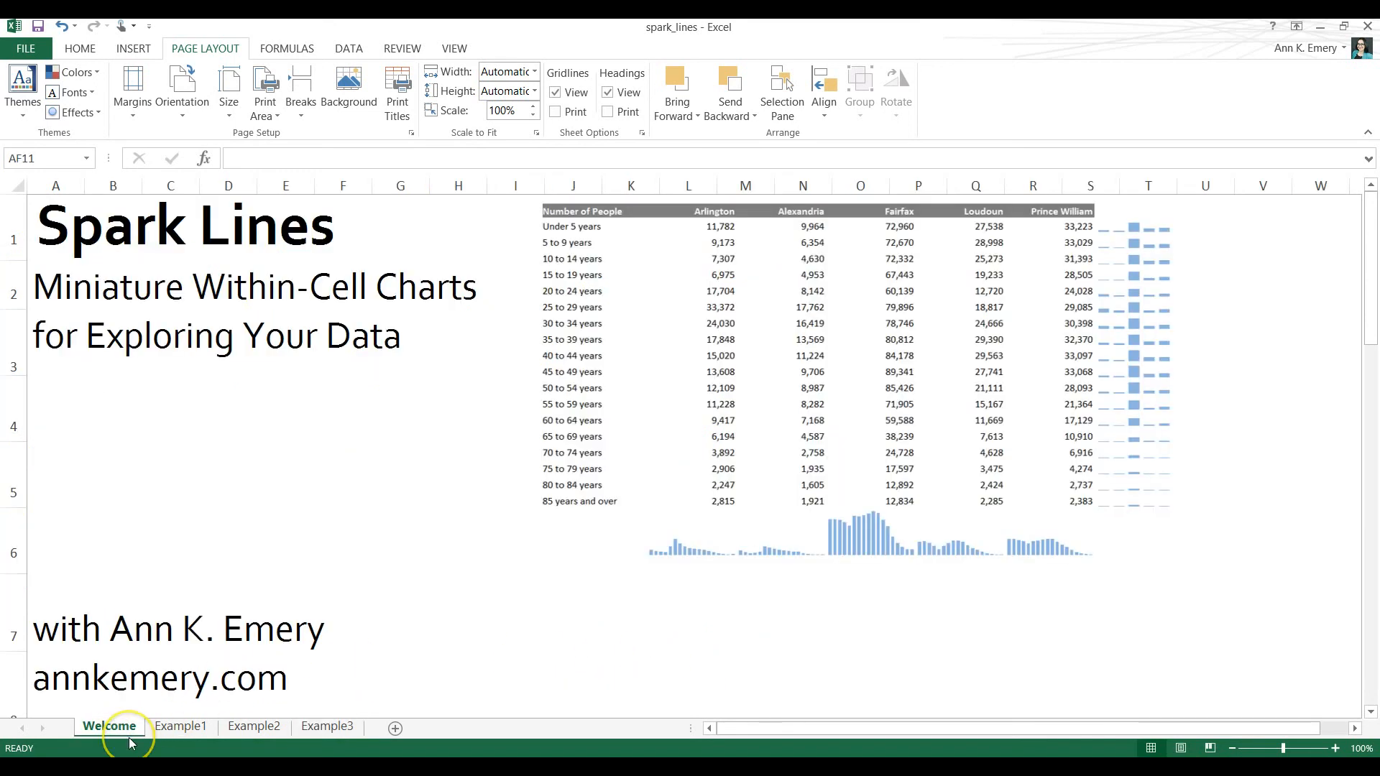